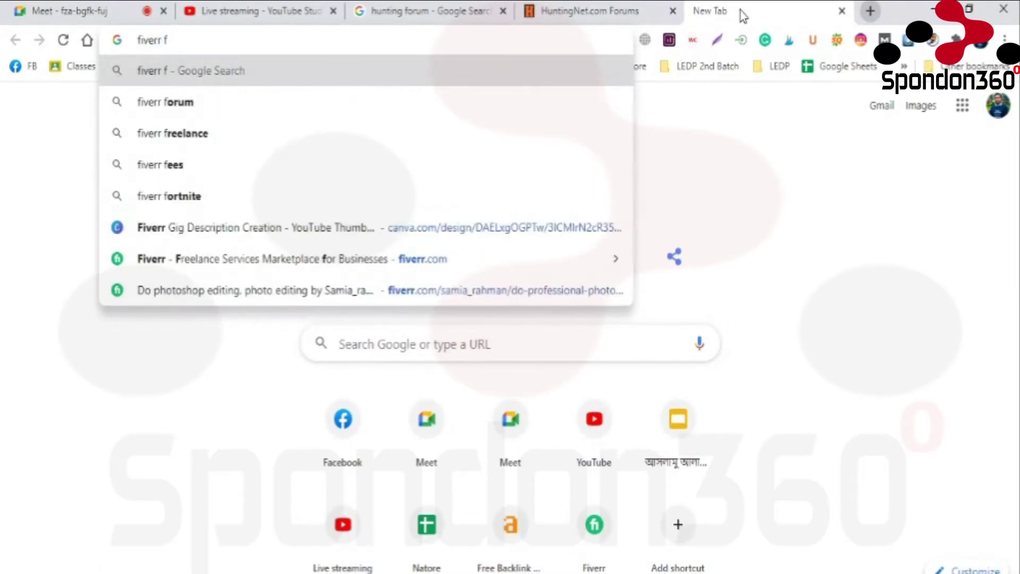
# - Search Google for 'fiverr forum' and scroll the results to the Fiverr Community Forum link
pyautogui.press('Down')
pyautogui.press('Return')
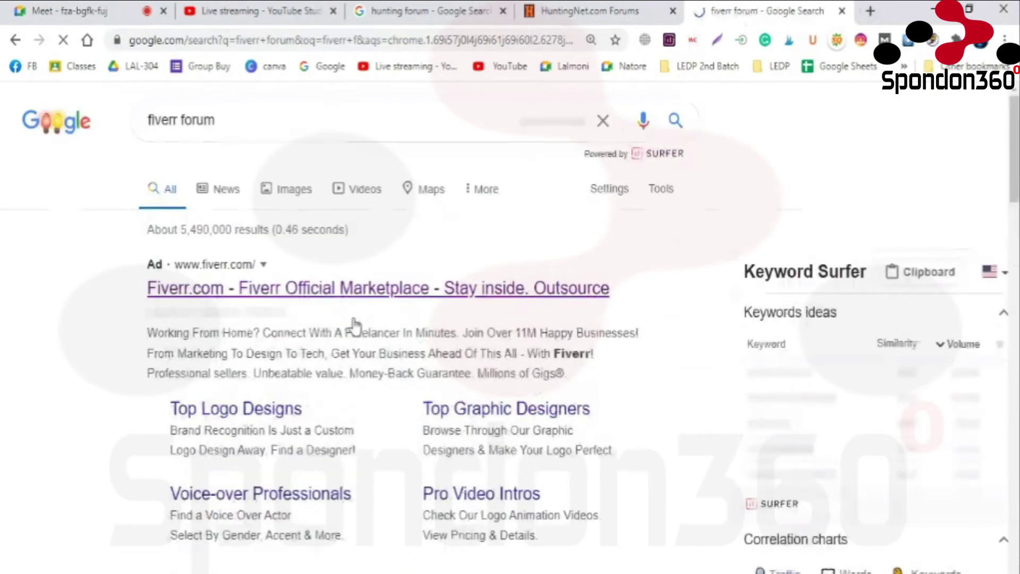
pyautogui.scroll(-4, 317, 327)
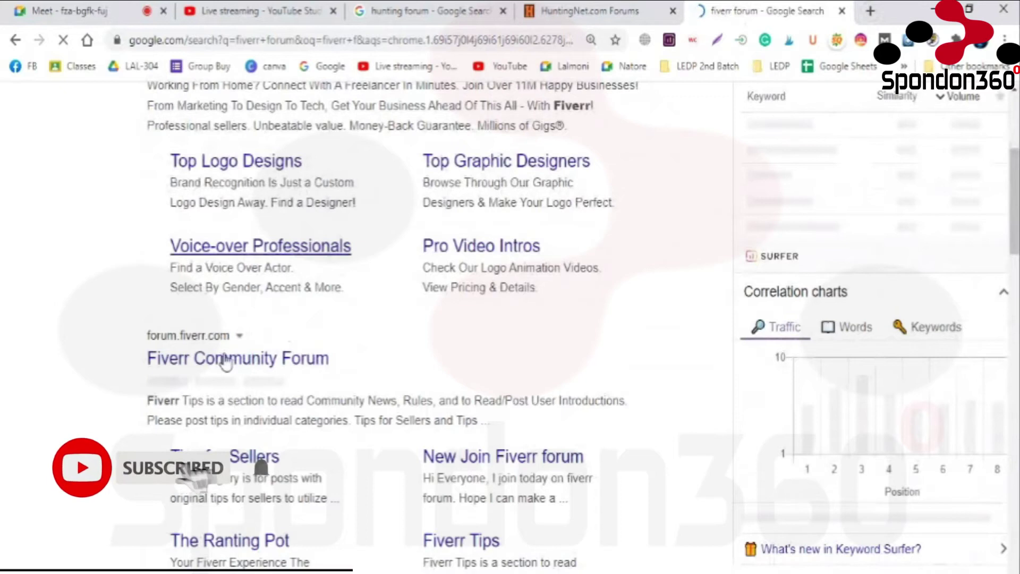
pyautogui.scroll(-2, 227, 319)
pyautogui.scroll(-7, 229, 290)
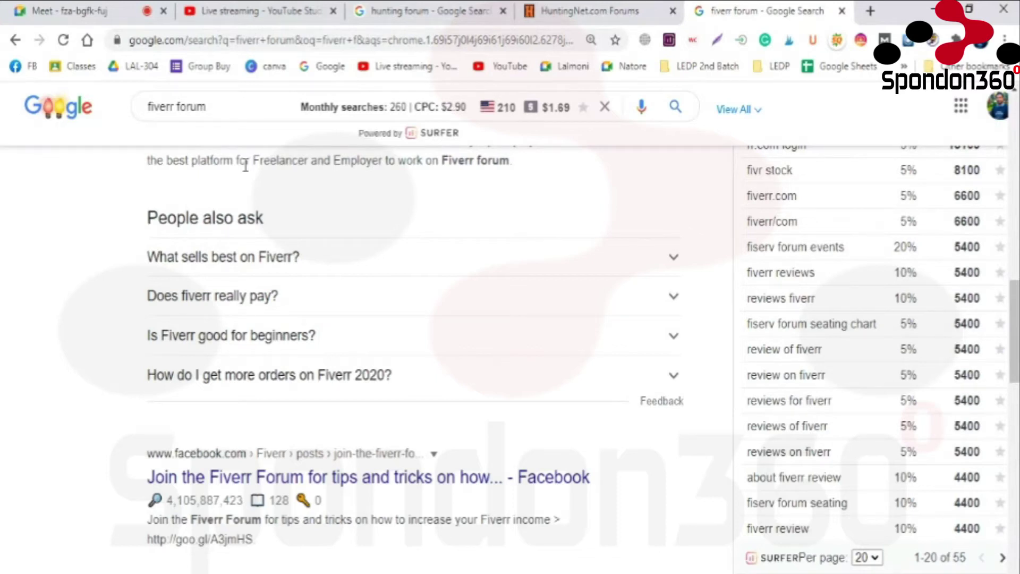
pyautogui.scroll(2, 285, 273)
pyautogui.scroll(-6, 285, 273)
pyautogui.scroll(6, 297, 243)
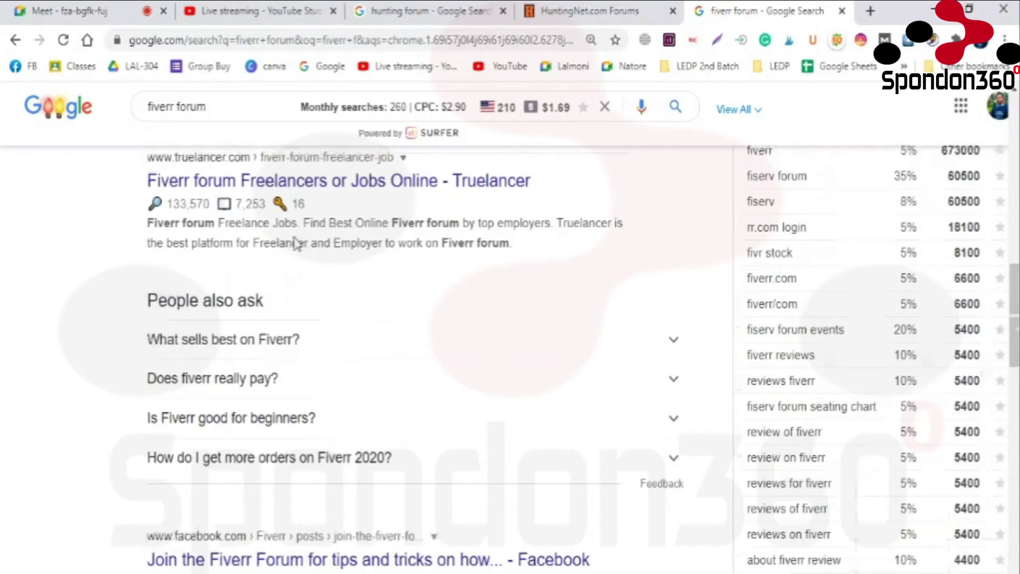
pyautogui.scroll(4, 296, 243)
pyautogui.scroll(4, 281, 382)
# - Open Fiverr Community Forum and browse categories like Welcome, COVID-19 Discussions and Fiverr Tips beside Latest topics
pyautogui.click(264, 284)
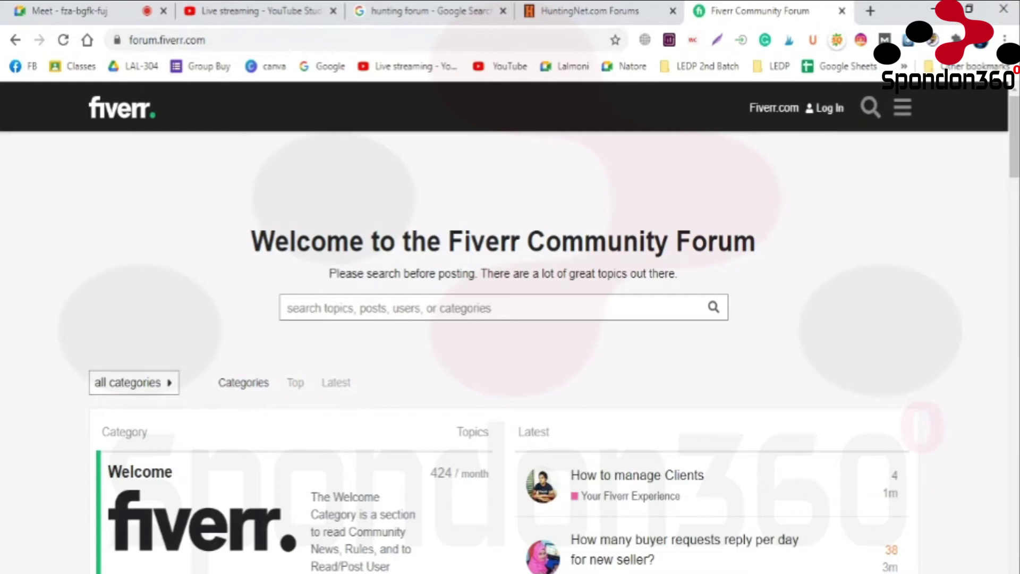
pyautogui.scroll(-3, 688, 500)
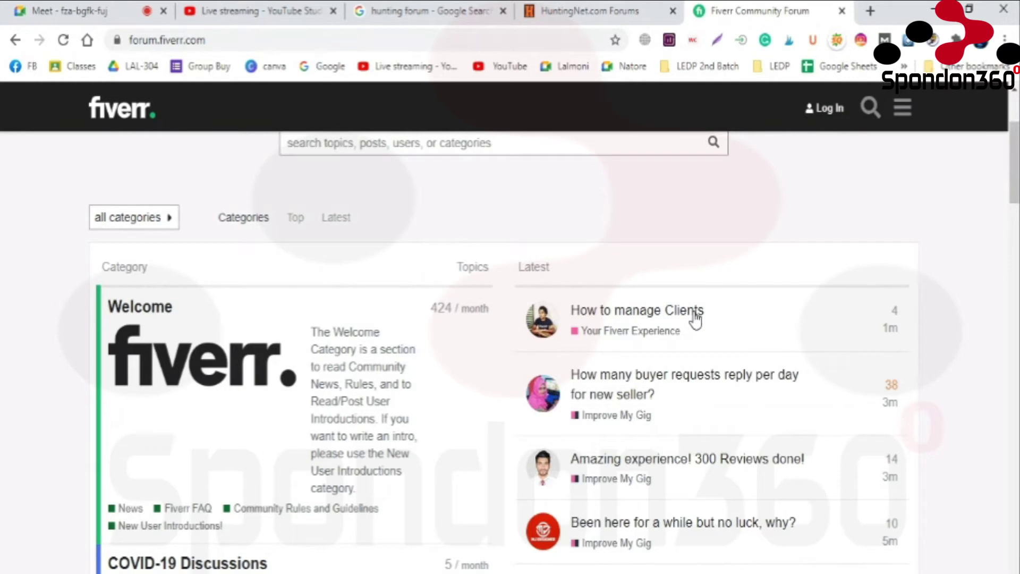
pyautogui.scroll(-2, 702, 329)
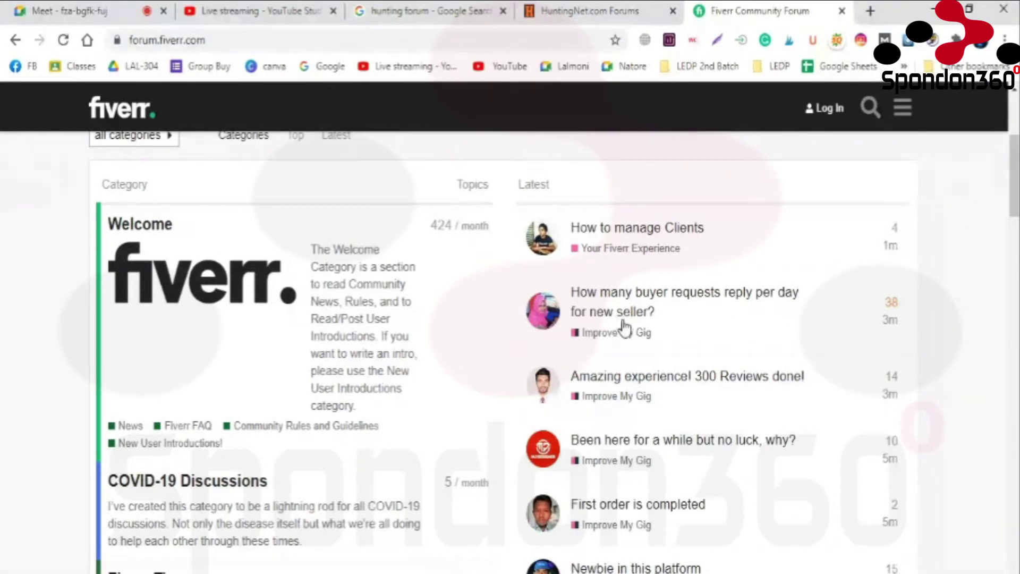
pyautogui.scroll(1, 641, 325)
pyautogui.scroll(1, 640, 324)
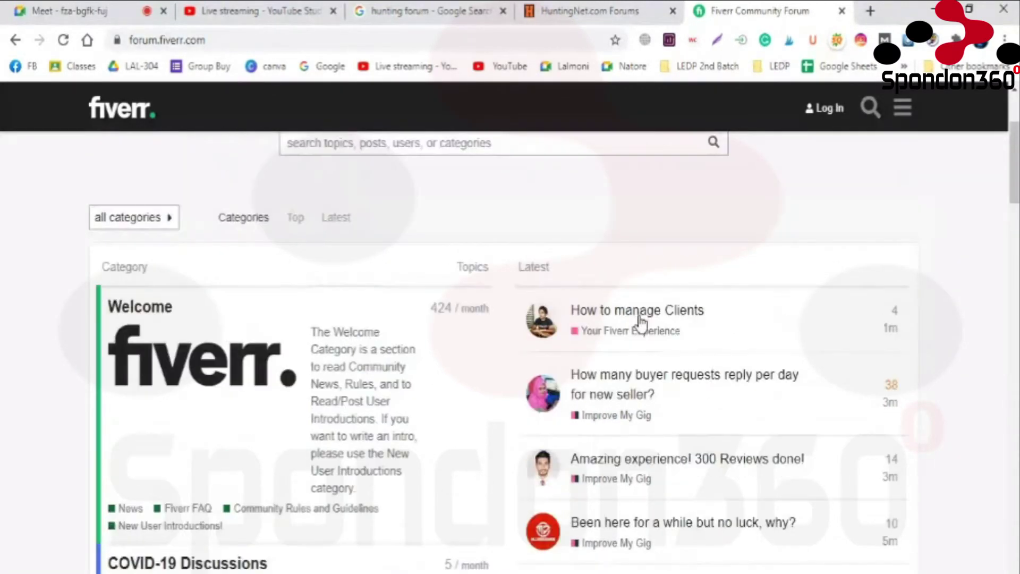
pyautogui.scroll(-2, 677, 335)
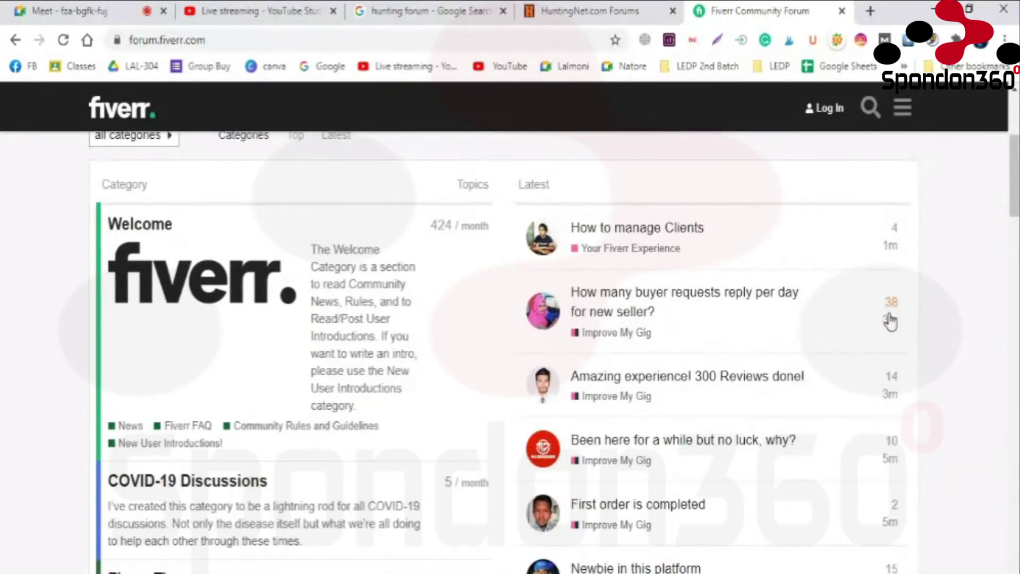
pyautogui.moveTo(896, 307)
pyautogui.scroll(-2, 763, 388)
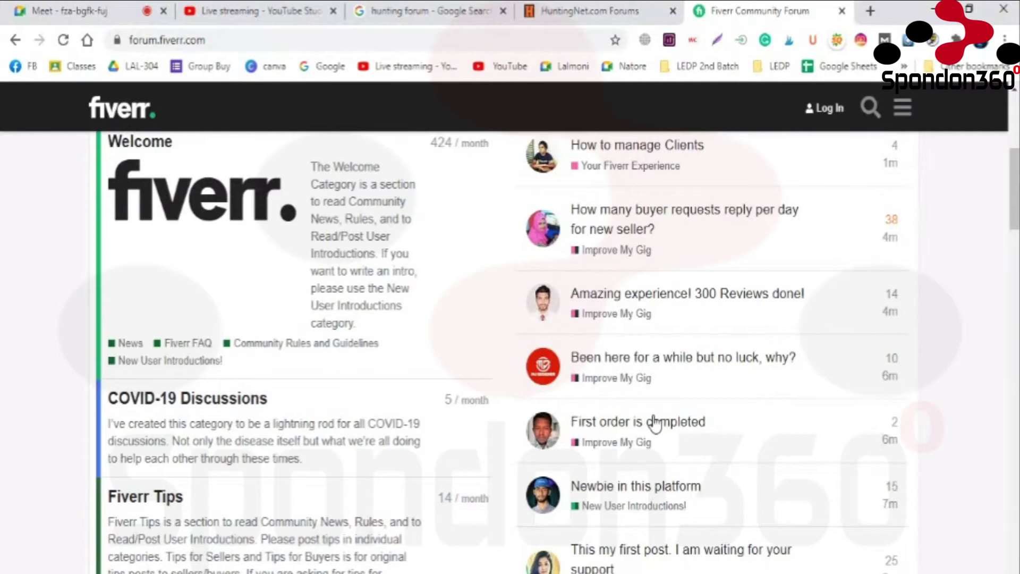
pyautogui.scroll(-1, 659, 421)
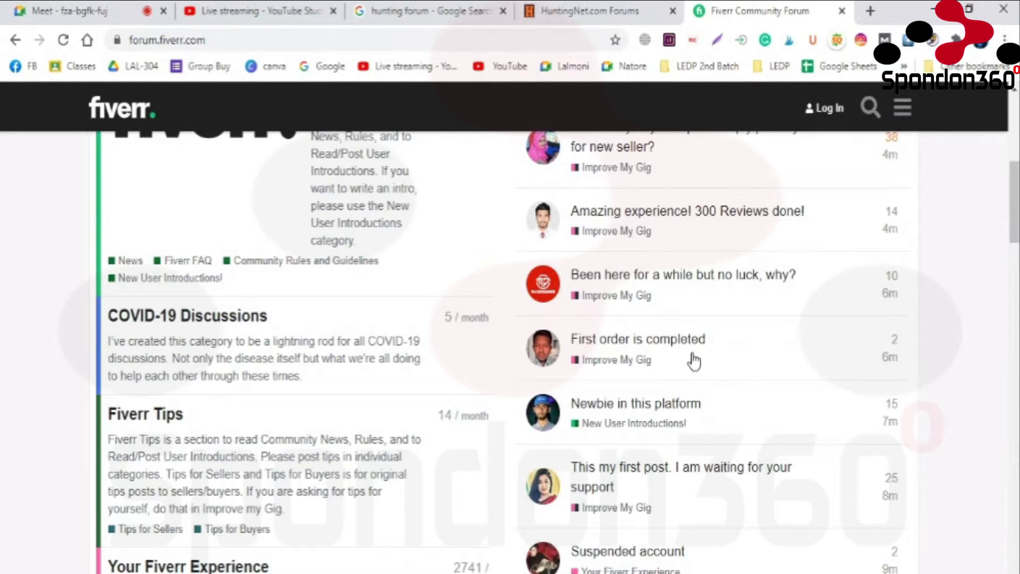
pyautogui.scroll(-1, 706, 356)
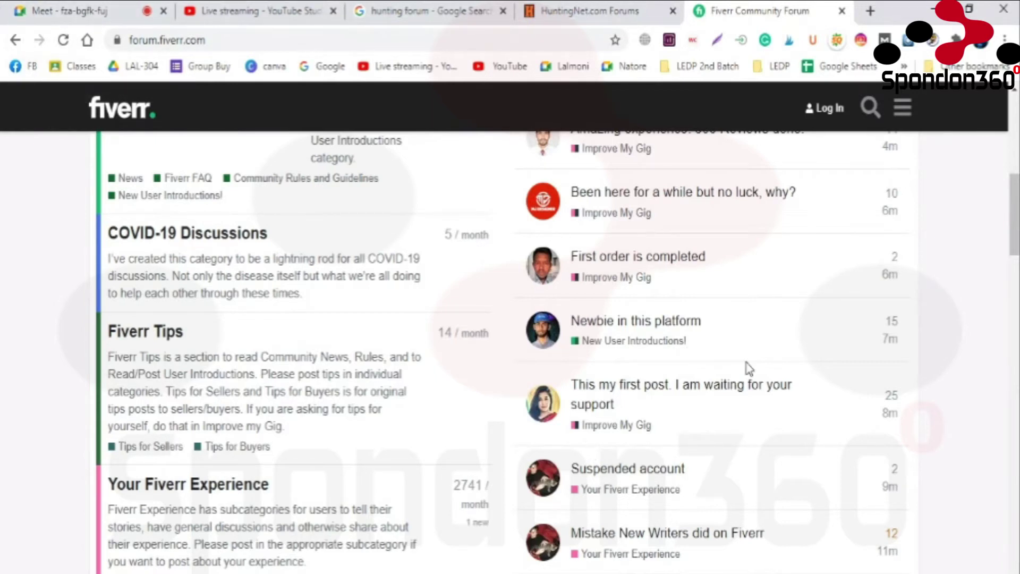
pyautogui.scroll(-1, 754, 346)
pyautogui.scroll(-2, 760, 325)
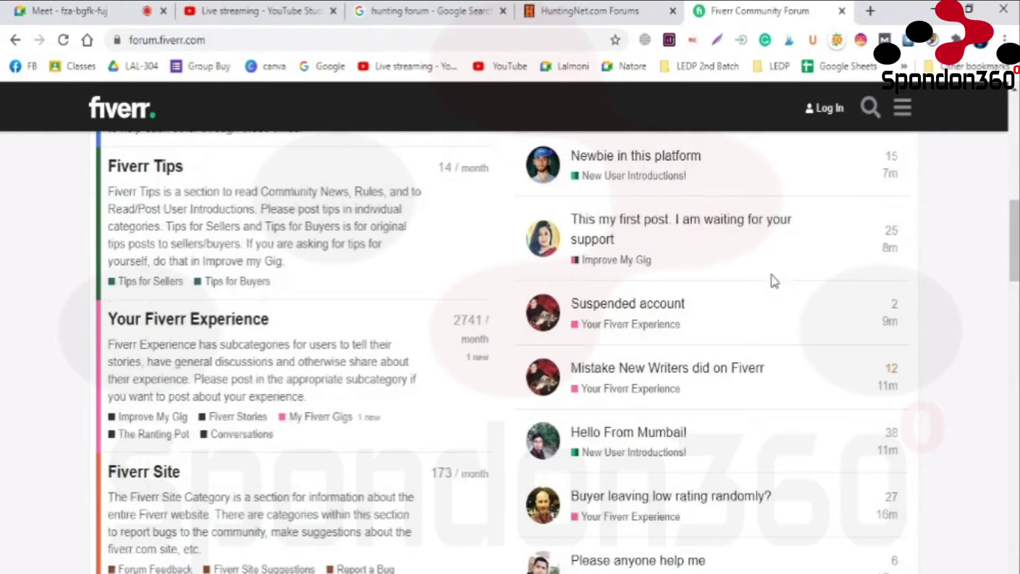
pyautogui.scroll(-5, 775, 287)
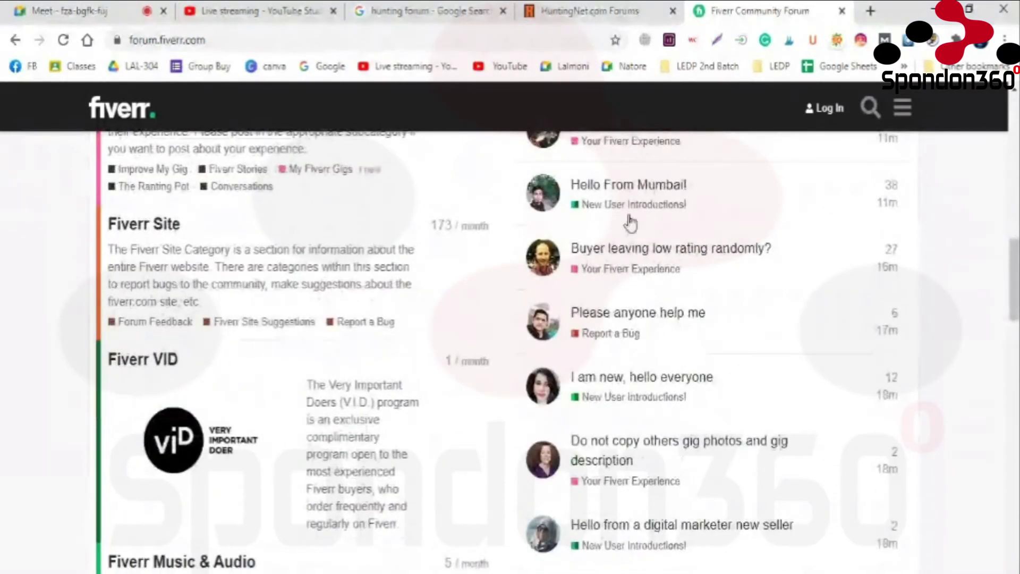
pyautogui.scroll(-6, 701, 276)
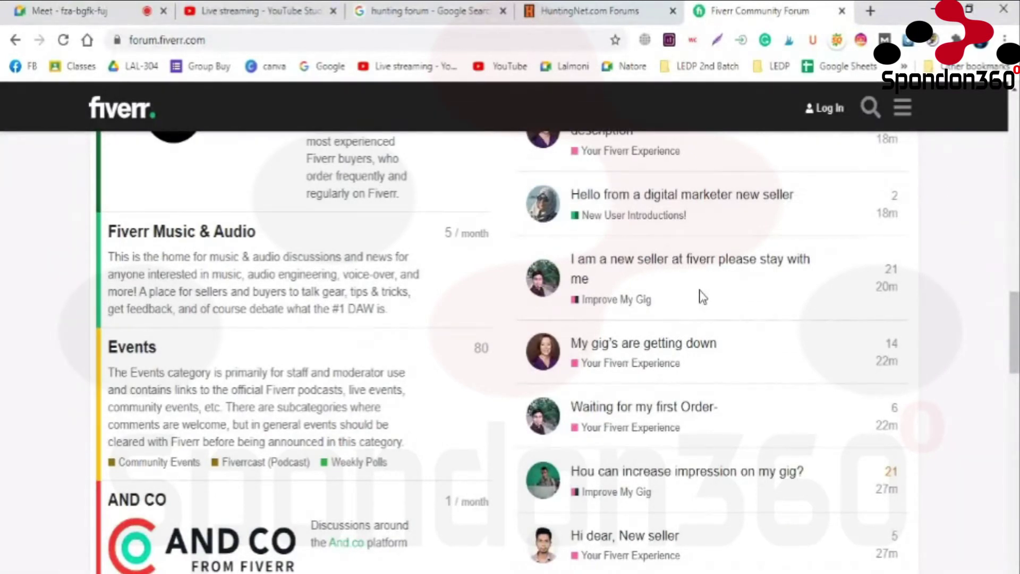
pyautogui.scroll(-5, 702, 295)
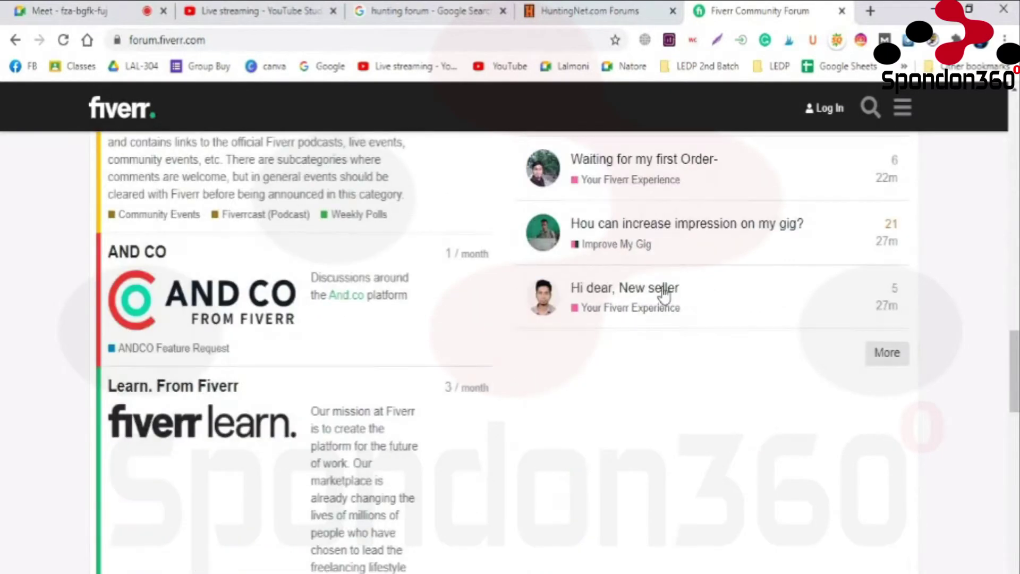
# - Open the 'Hi dear, New seller' topic and highlight the first welcome reply
pyautogui.click(663, 290)
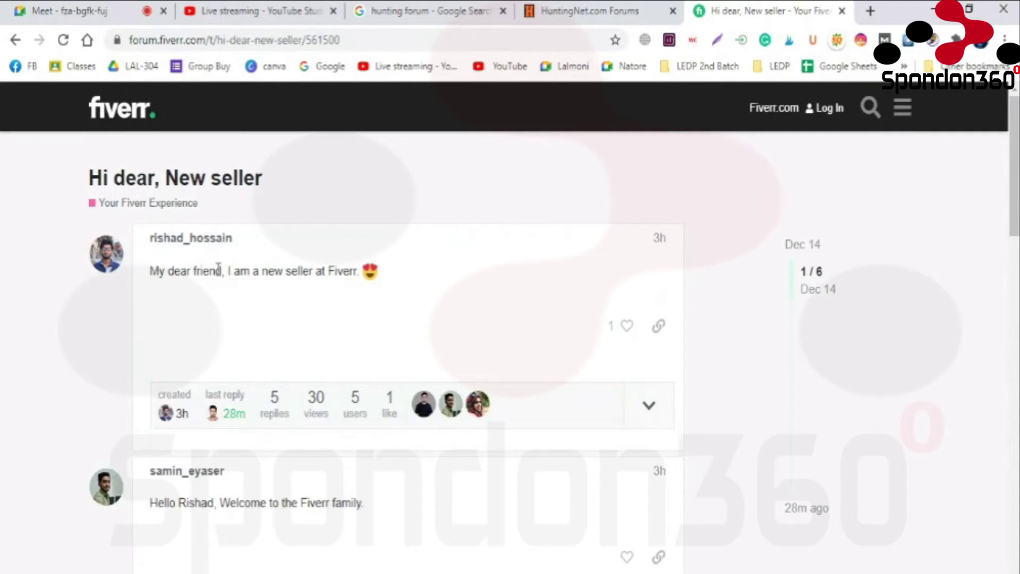
pyautogui.moveTo(218, 269); pyautogui.dragTo(361, 271)
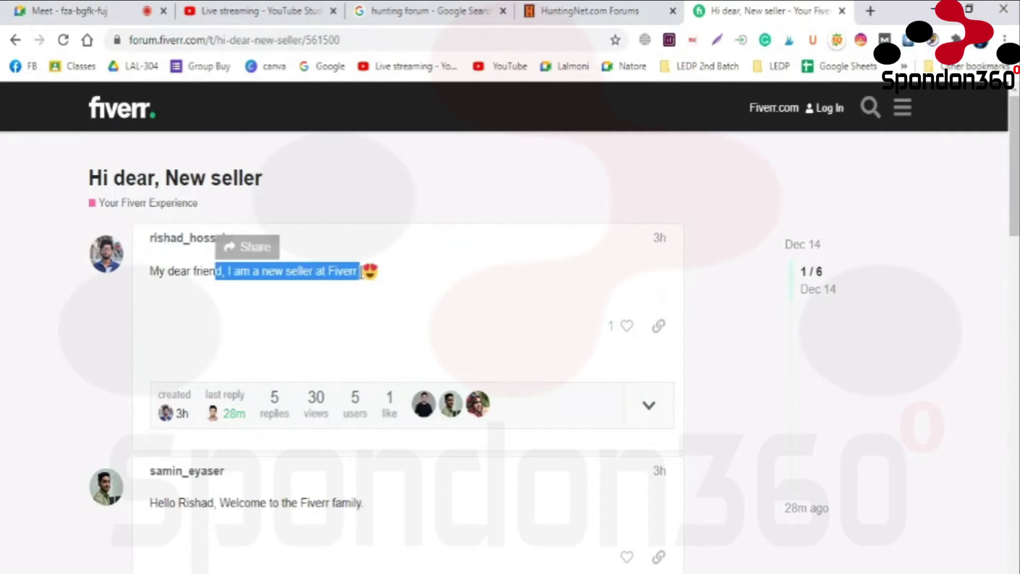
pyautogui.scroll(-3, 294, 341)
pyautogui.moveTo(244, 340); pyautogui.dragTo(377, 347)
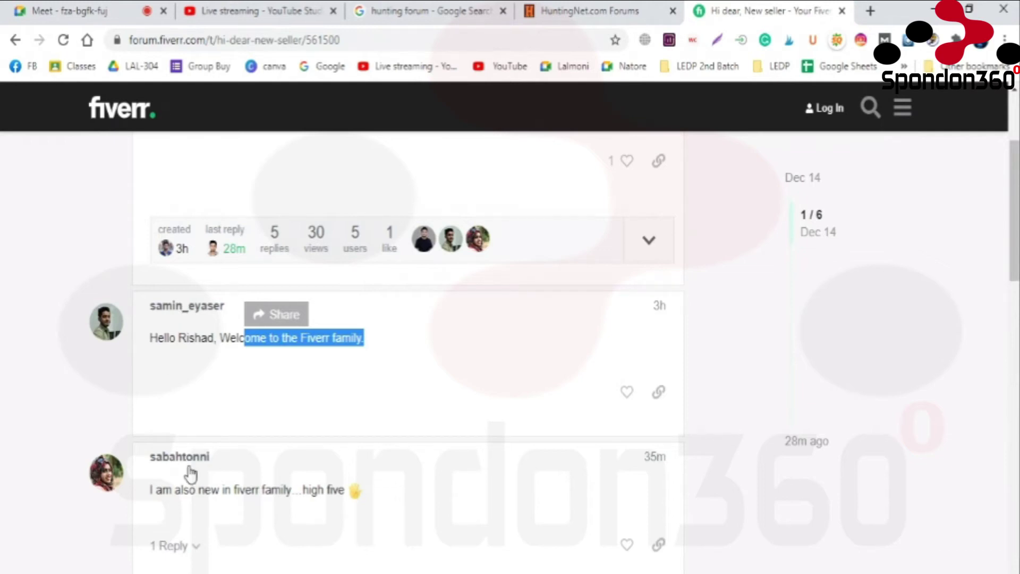
# - Scroll through the replies and open one replier's profile in a new tab
pyautogui.scroll(-3, 190, 473)
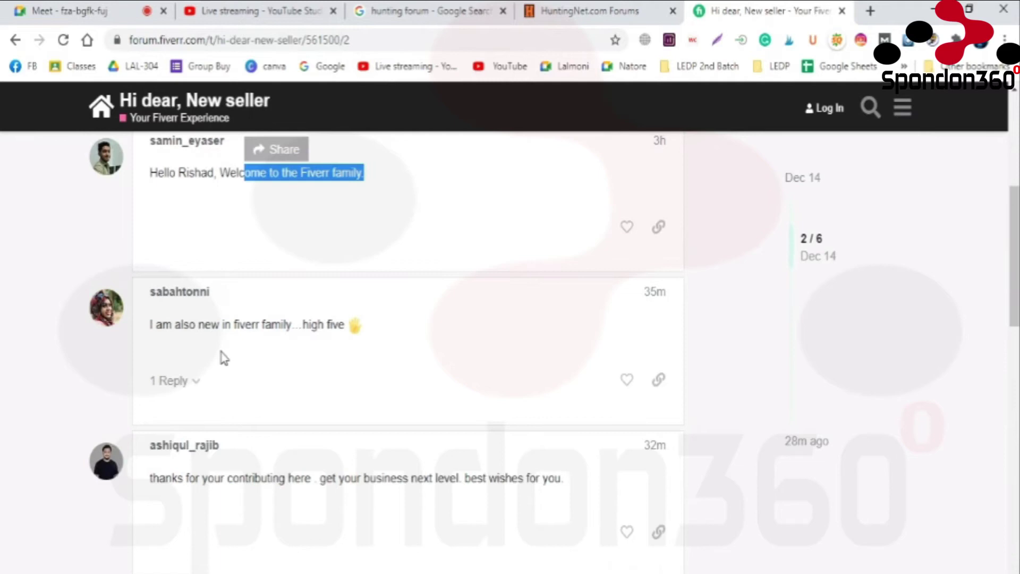
pyautogui.scroll(-2, 327, 325)
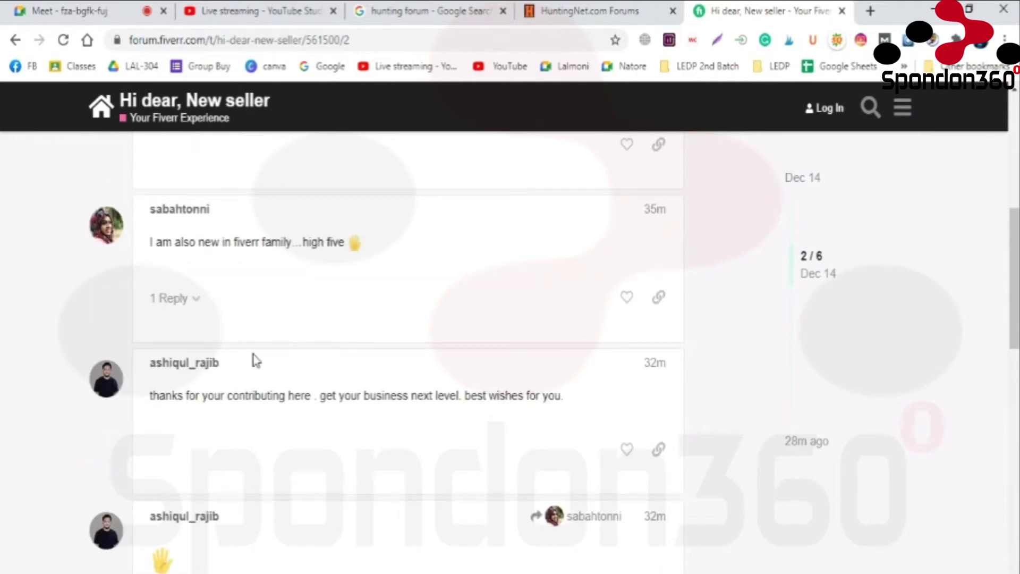
pyautogui.moveTo(250, 362); pyautogui.dragTo(142, 370)
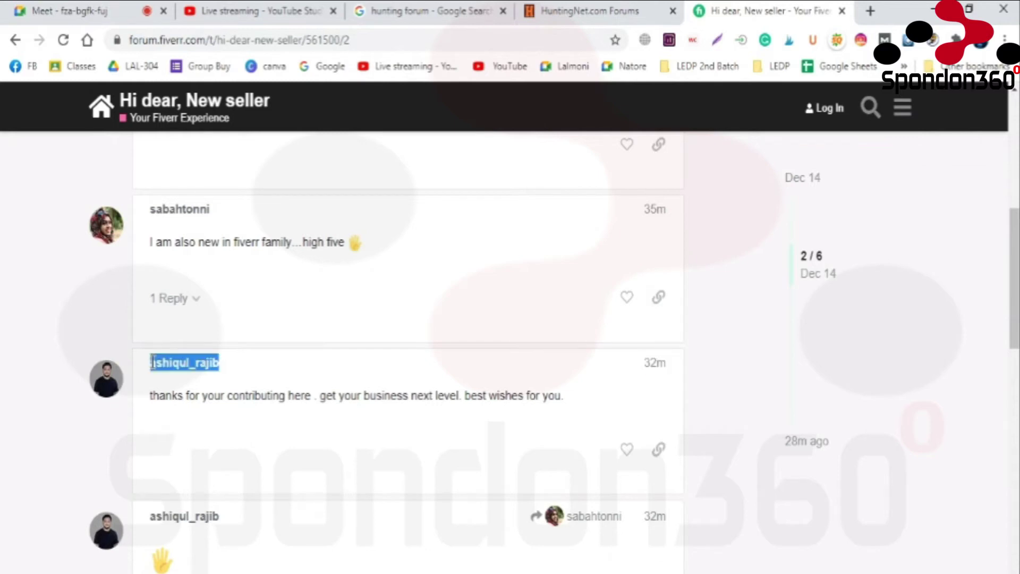
pyautogui.middleClick(190, 365)
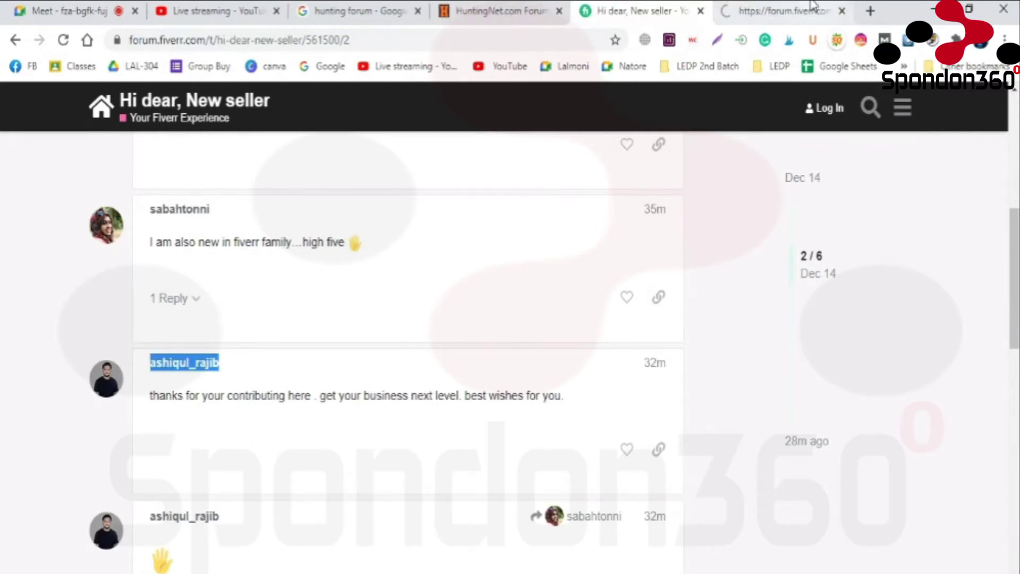
# - Go to the replier's forum profile and open their Fiverr seller page in a new tab
pyautogui.click(812, 7)
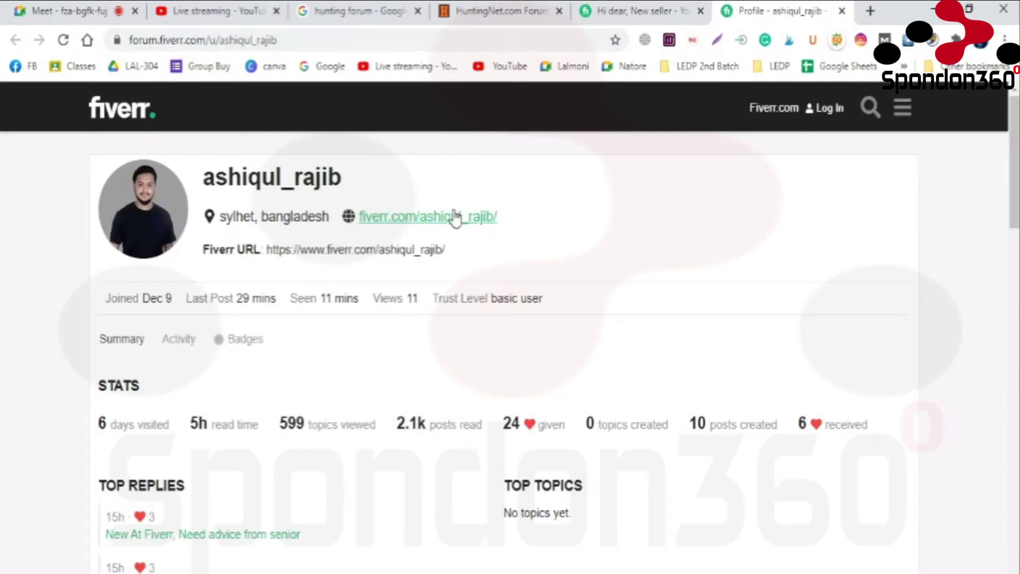
pyautogui.keyDown('ctrl'); pyautogui.click(455, 225); pyautogui.keyUp('ctrl')
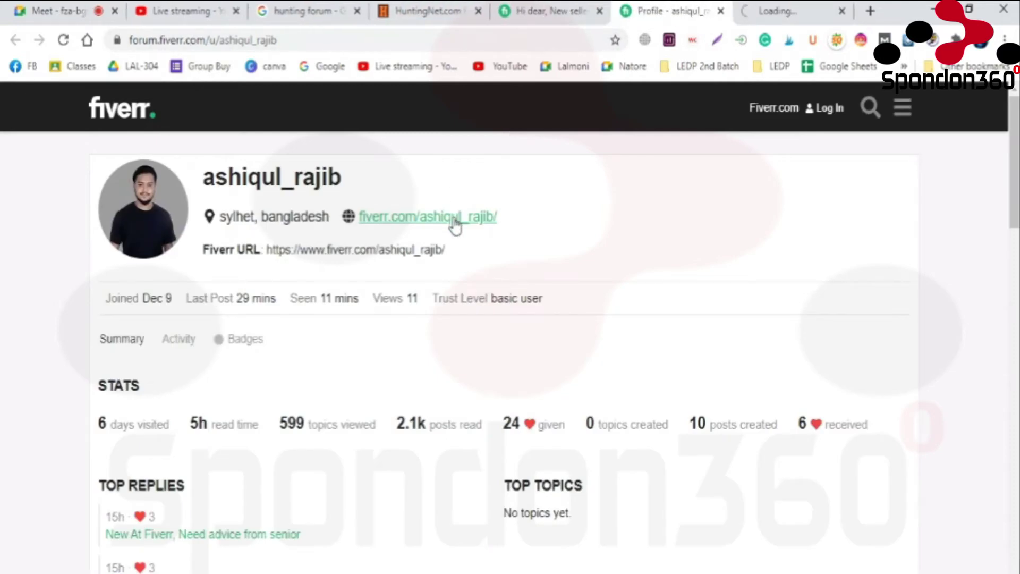
pyautogui.scroll(-5, 455, 225)
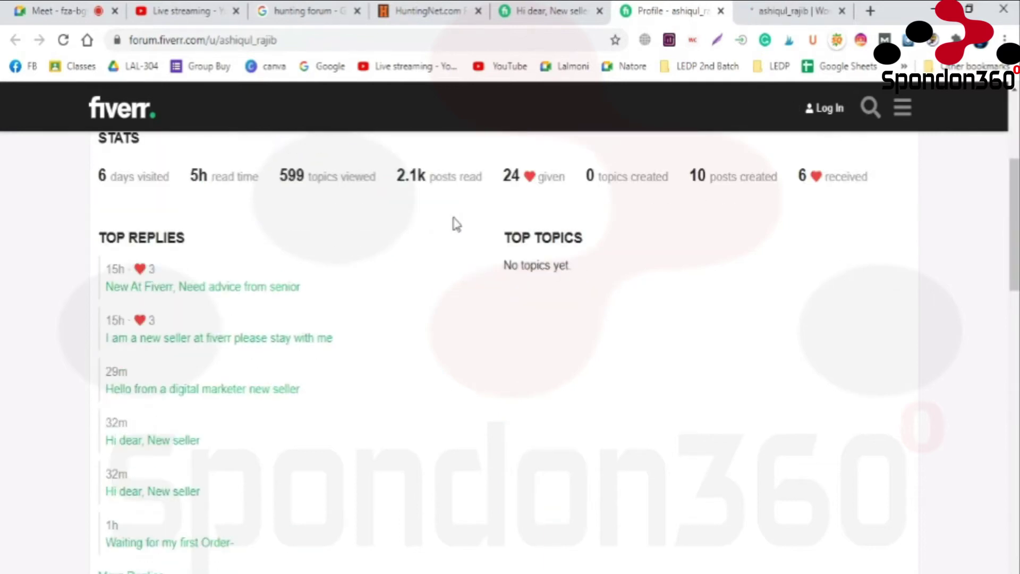
pyautogui.scroll(3, 455, 225)
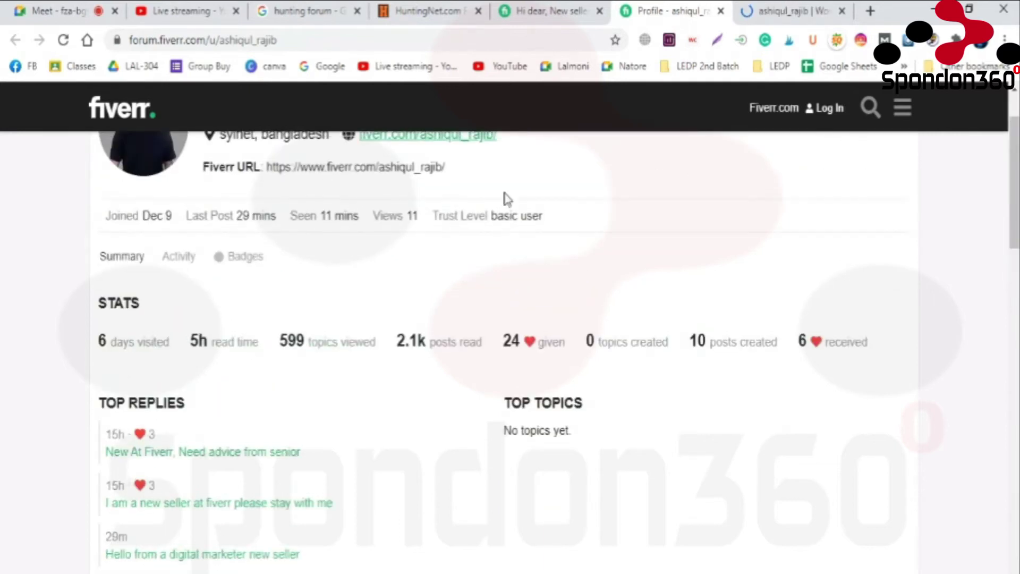
# - Browse the replier's Fiverr seller page
pyautogui.click(837, 7)
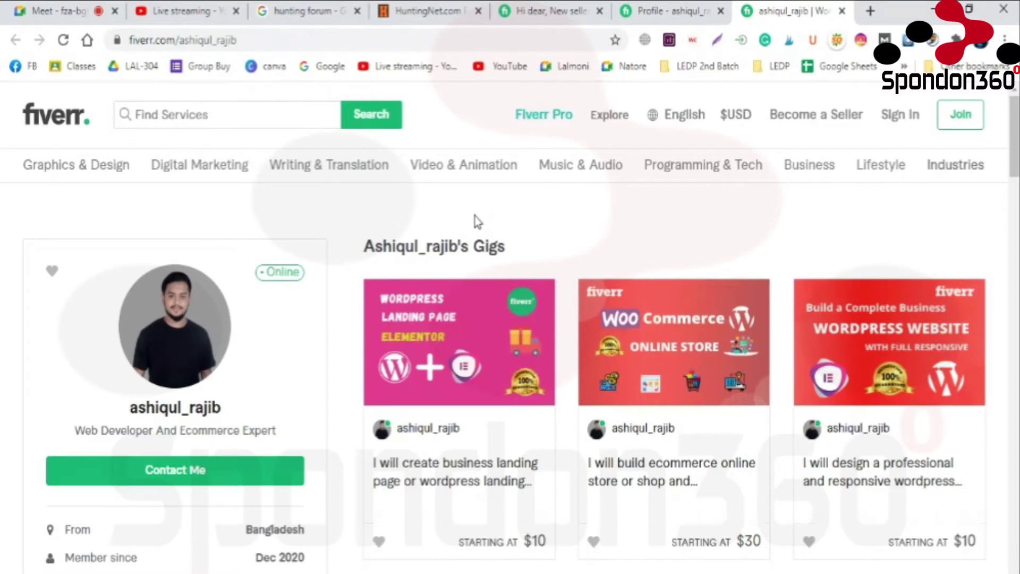
pyautogui.scroll(-5, 475, 207)
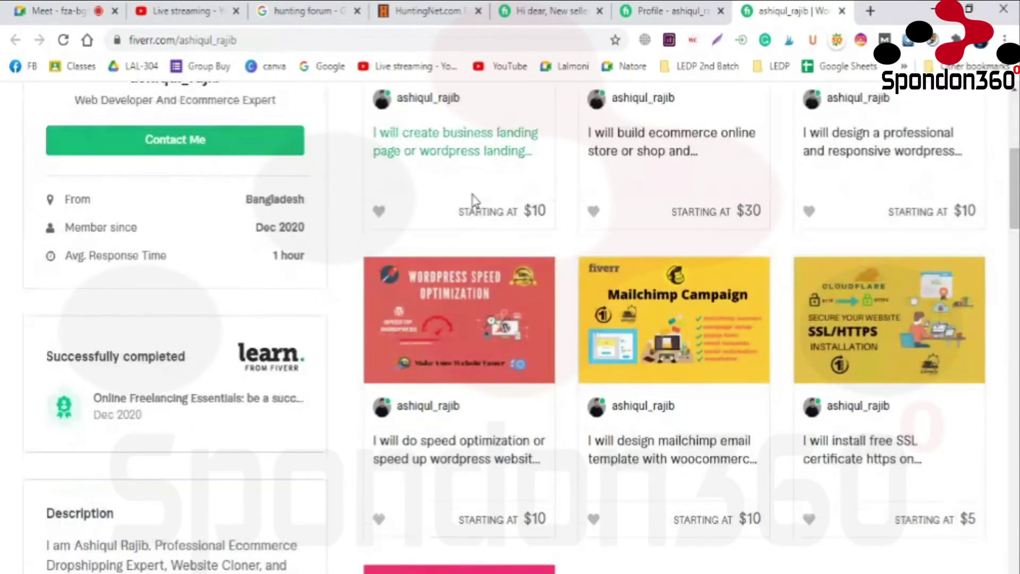
pyautogui.scroll(4, 473, 199)
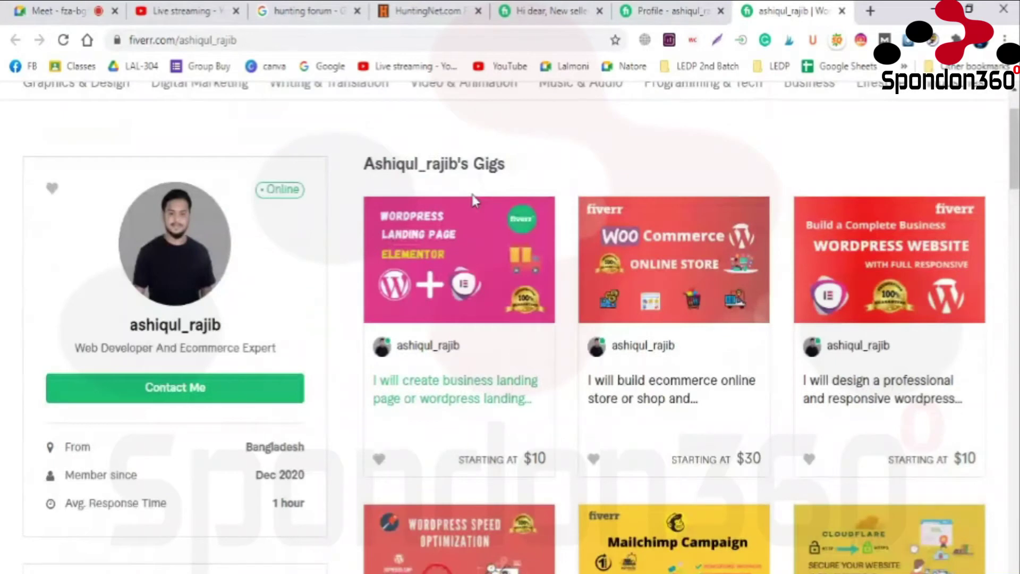
pyautogui.scroll(-7, 473, 199)
pyautogui.scroll(-6, 475, 203)
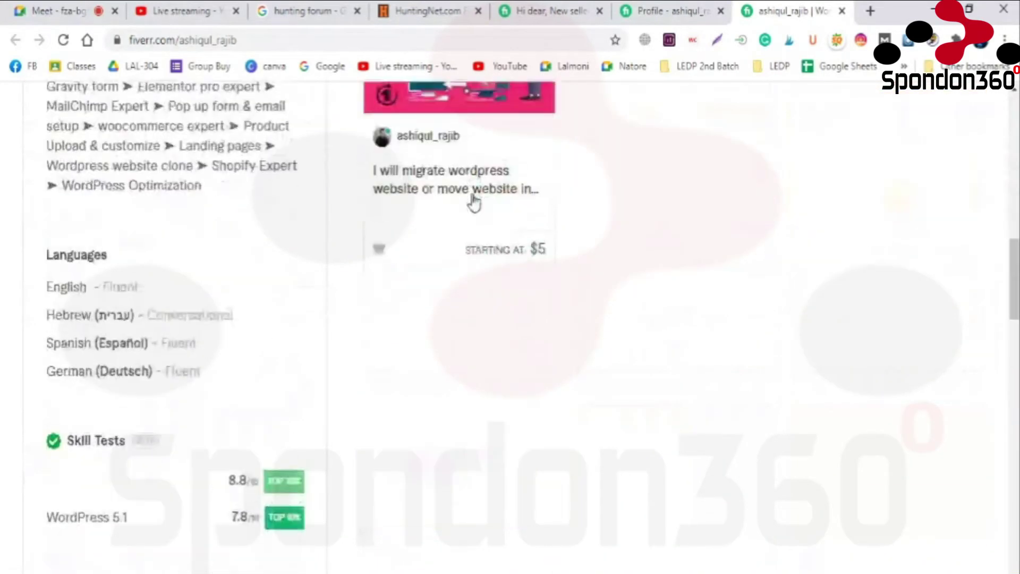
pyautogui.scroll(6, 474, 204)
pyautogui.scroll(2, 474, 203)
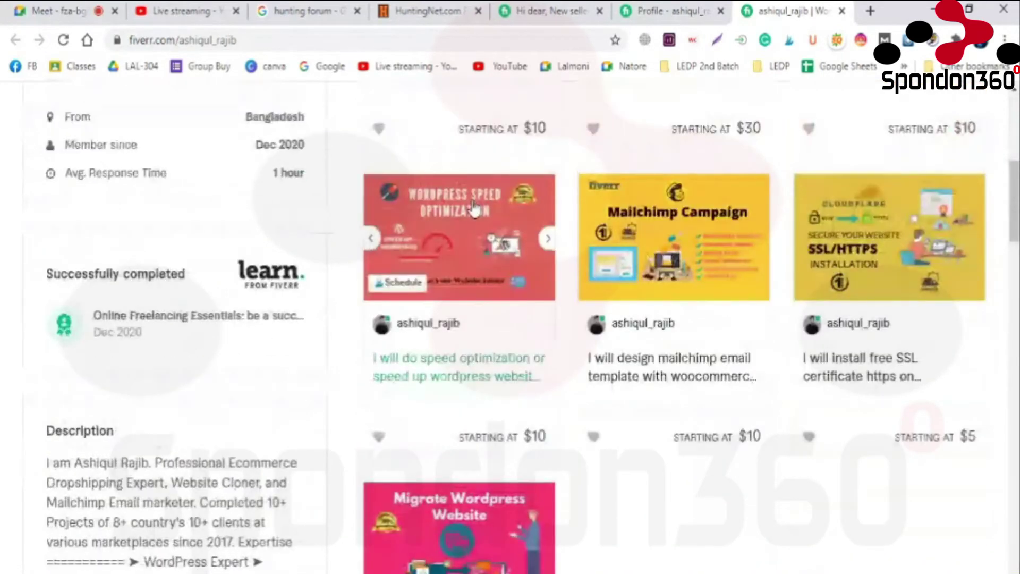
# - Look over the WordPress speed optimization gig, then close both Fiverr tabs
pyautogui.click(474, 208)
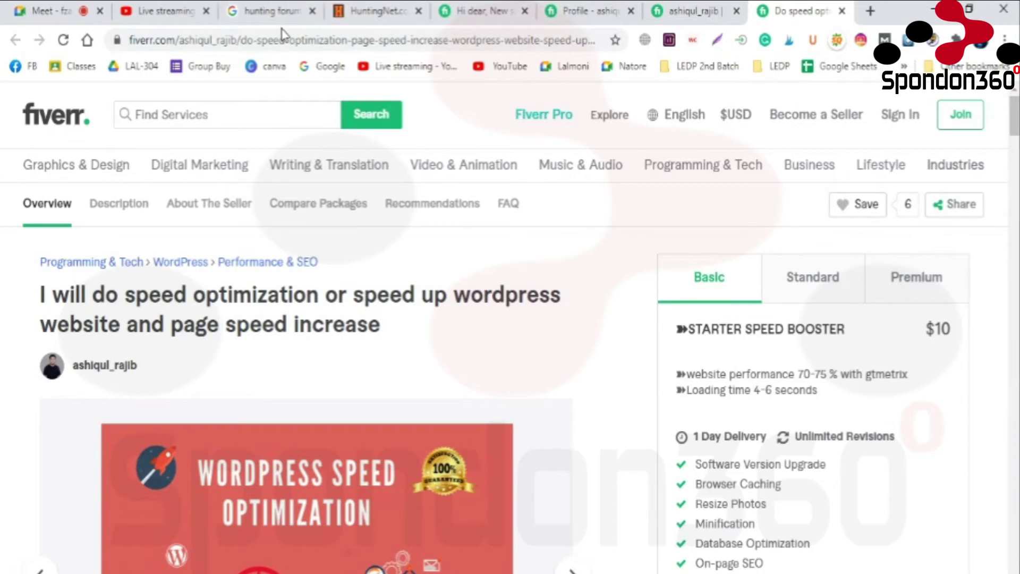
pyautogui.scroll(-5, 425, 253)
pyautogui.scroll(-2, 425, 252)
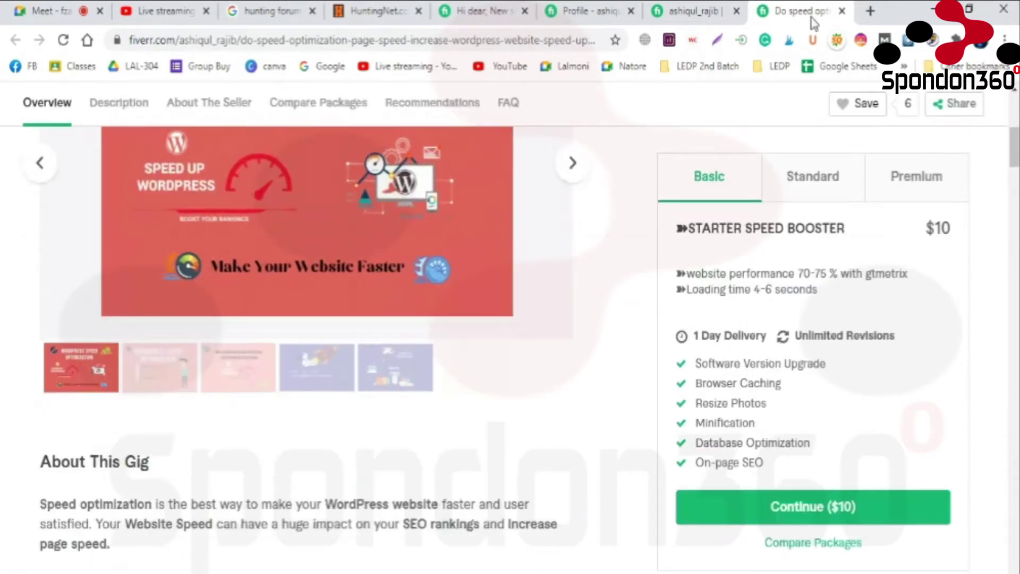
pyautogui.hotkey('ctrl', 'w')
pyautogui.hotkey('ctrl', 'w')
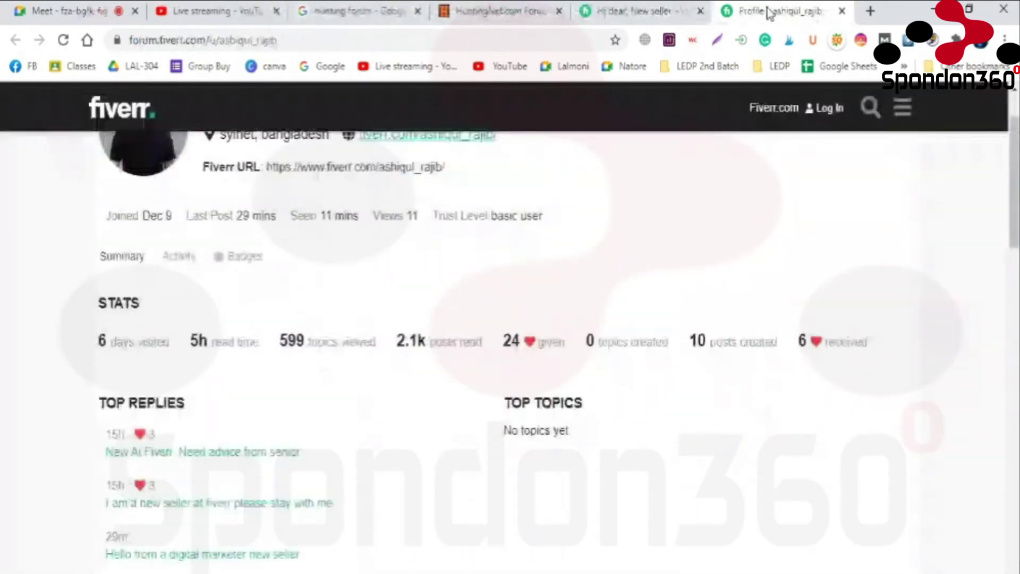
pyautogui.hotkey('ctrl', 'w')
pyautogui.hotkey('ctrl', 'w')
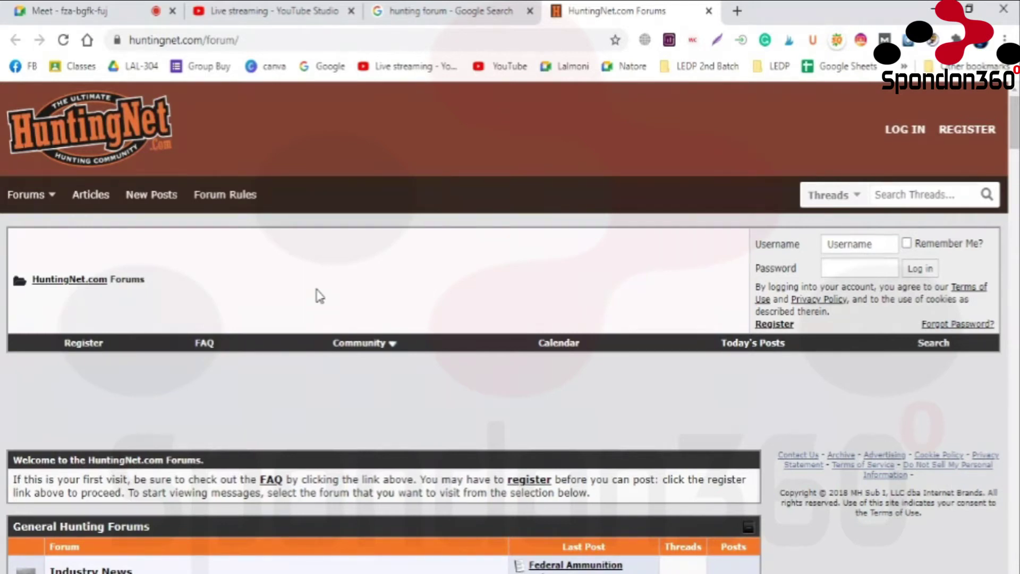
# - Open HuntingNet's REGISTER page showing the Username, Password, Country and Gender fields
pyautogui.click(965, 135)
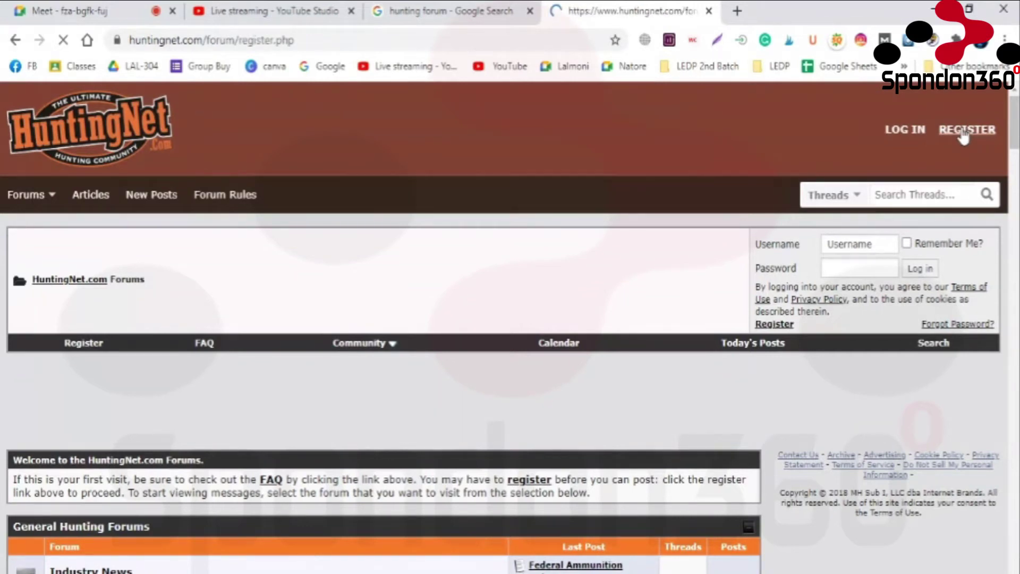
pyautogui.scroll(-4, 228, 266)
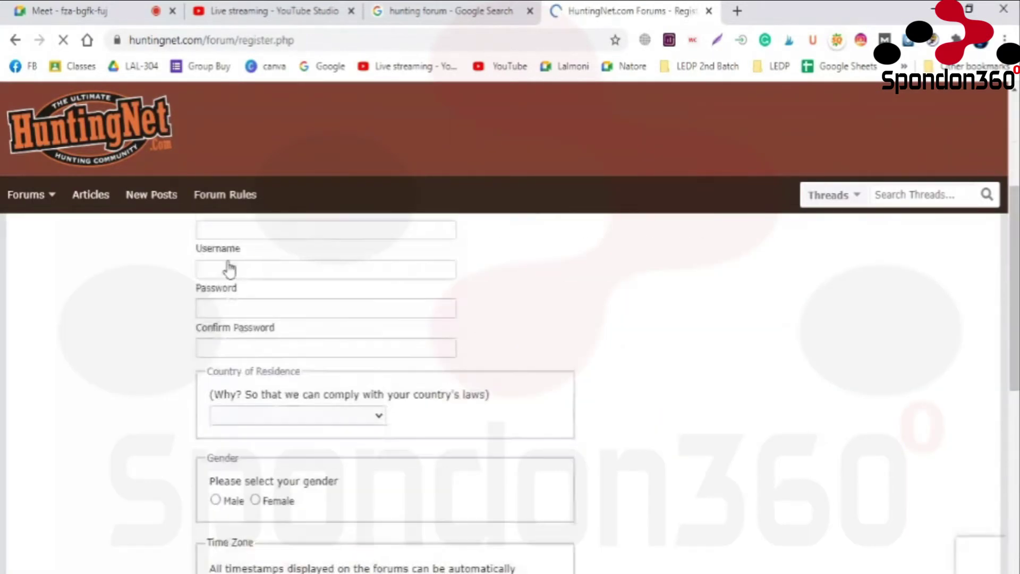
pyautogui.scroll(3, 209, 299)
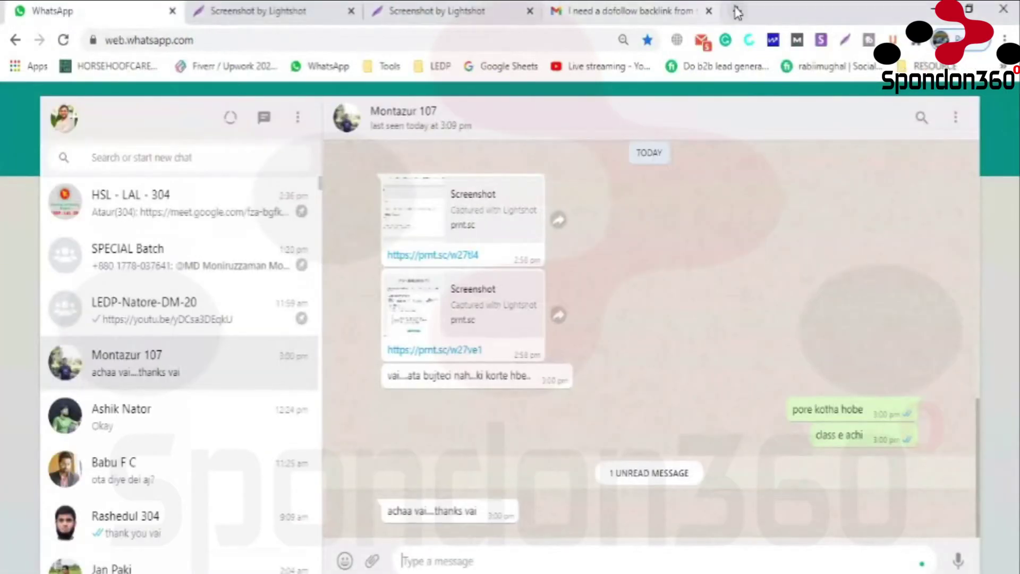
# - Copy the signed-in Gmail account's e-mail address from the account details panel
pyautogui.click(690, 11)
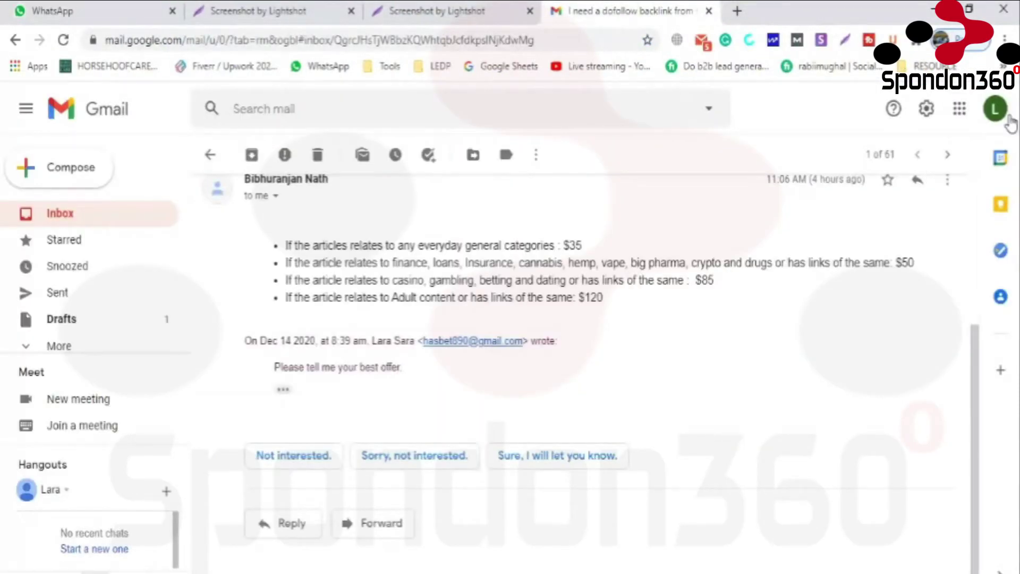
pyautogui.click(999, 113)
pyautogui.tripleClick(898, 256)
pyautogui.rightClick(904, 260)
pyautogui.hotkey('ctrl', 'c')
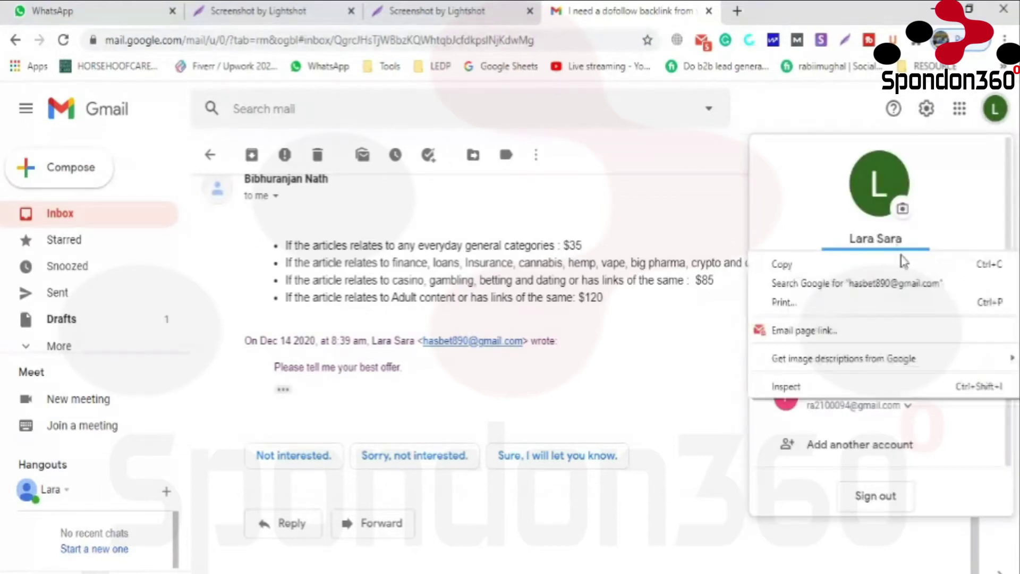
pyautogui.click(905, 263)
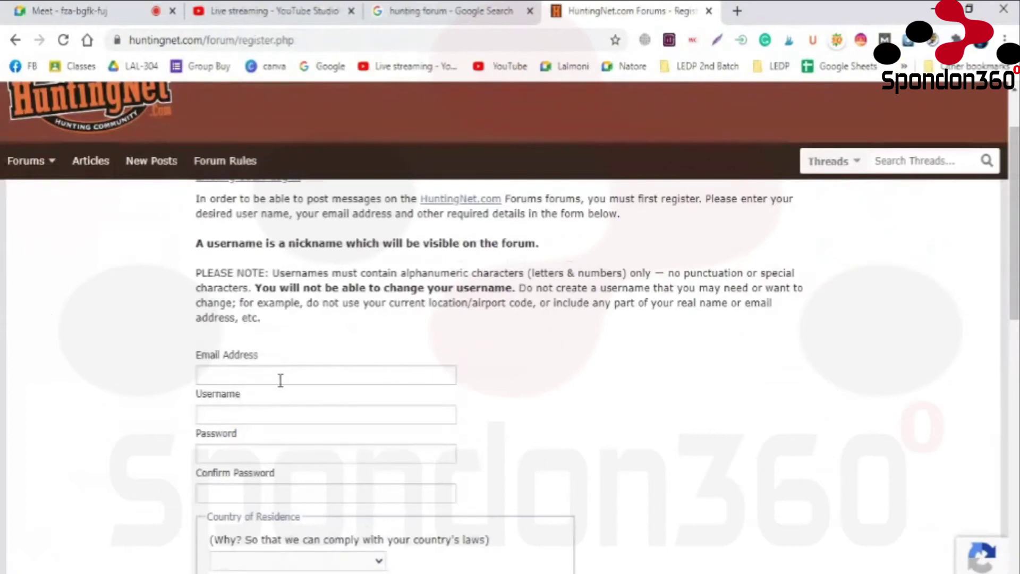
# - Paste the address into the registration form's Email Address field and select its name part
pyautogui.click(281, 380)
pyautogui.hotkey('ctrl', 'v')
pyautogui.doubleClick(244, 375)
# - Use the e-mail name as Username and accept Chrome's suggested strong password
pyautogui.click(239, 408)
pyautogui.write('hasbet890')
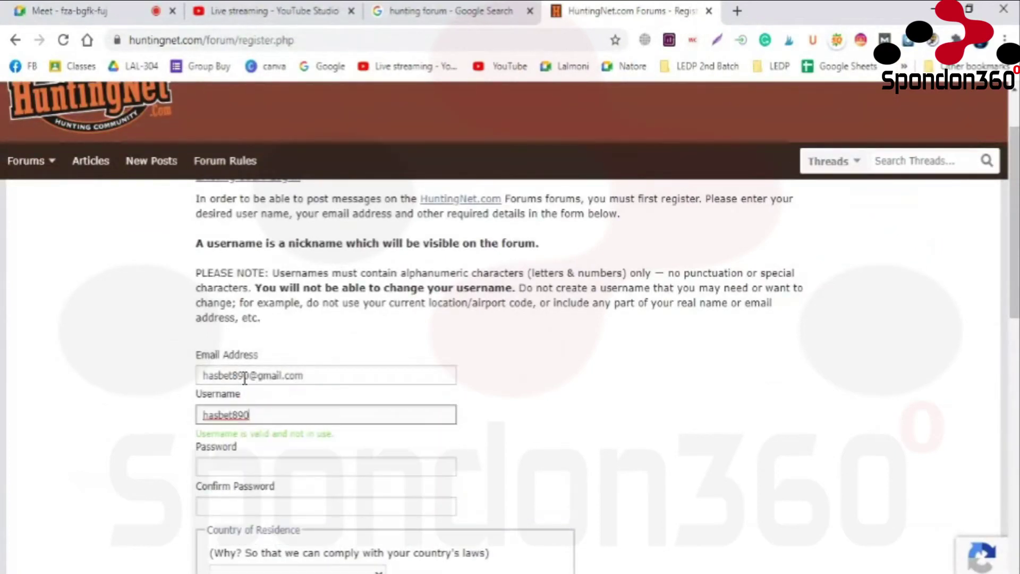
pyautogui.moveTo(243, 375); pyautogui.dragTo(332, 377)
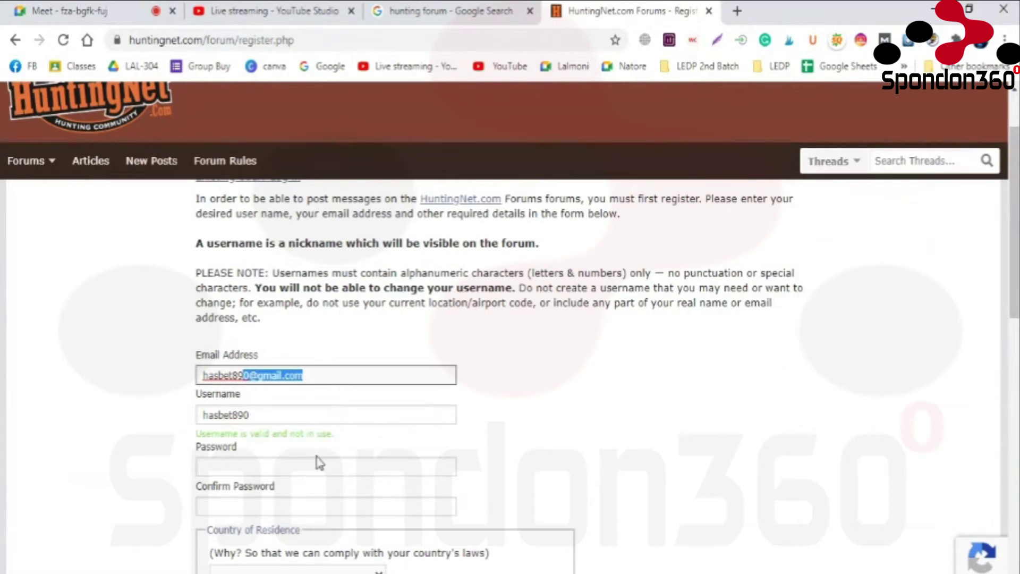
pyautogui.click(279, 472)
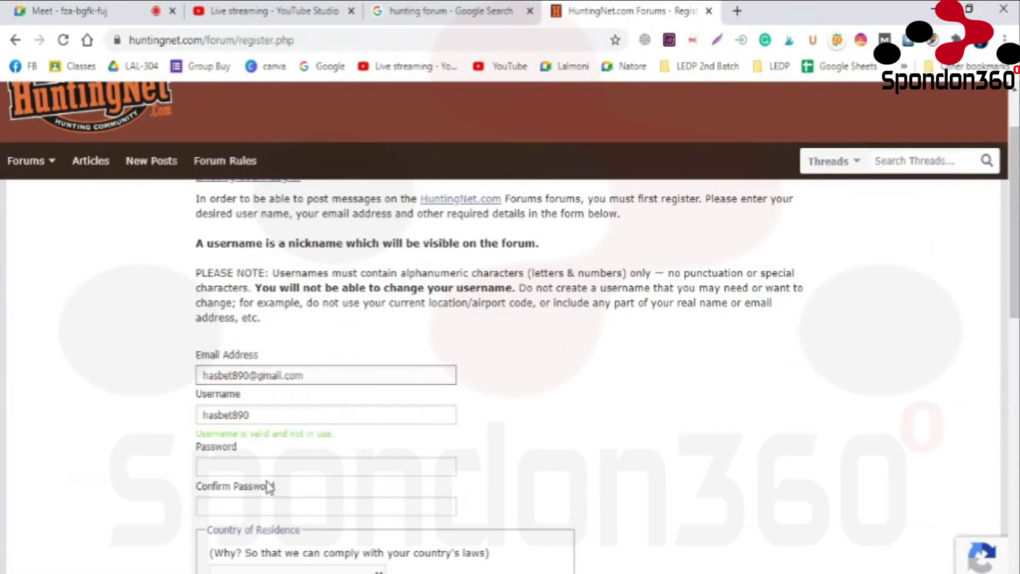
pyautogui.hotkey('ctrl', 'v')
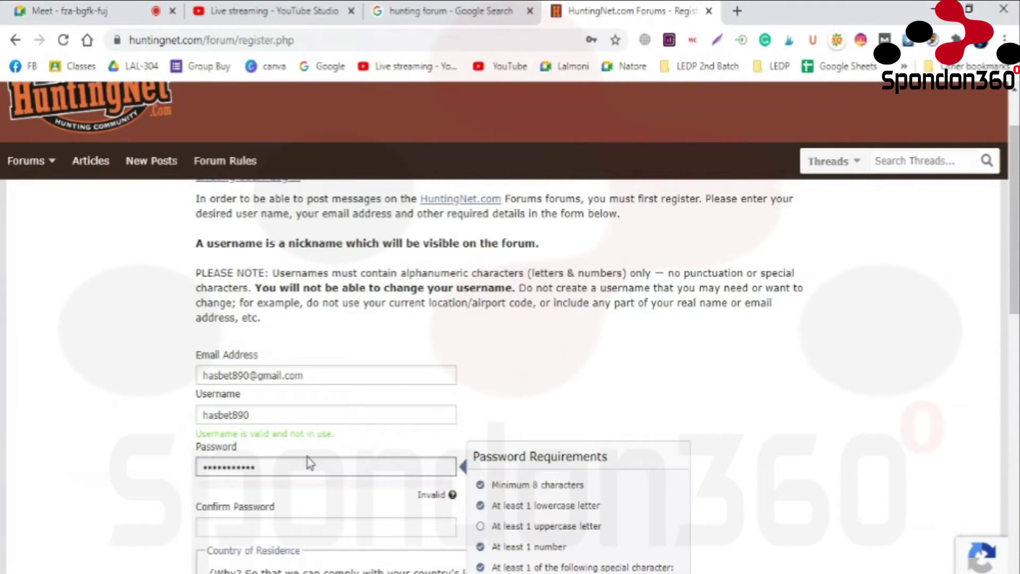
pyautogui.scroll(-3, 308, 453)
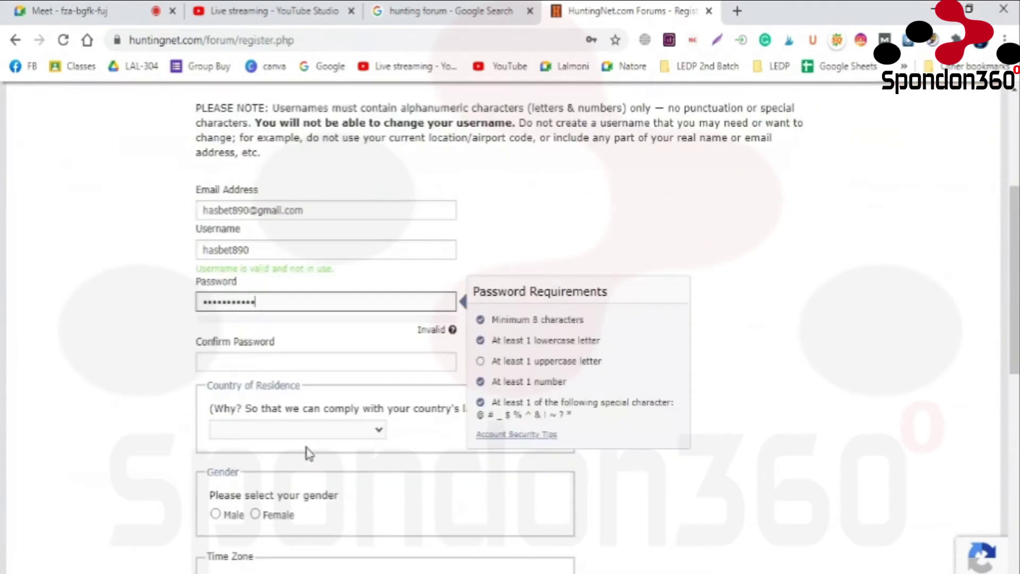
pyautogui.doubleClick(306, 304)
pyautogui.press('BackSpace')
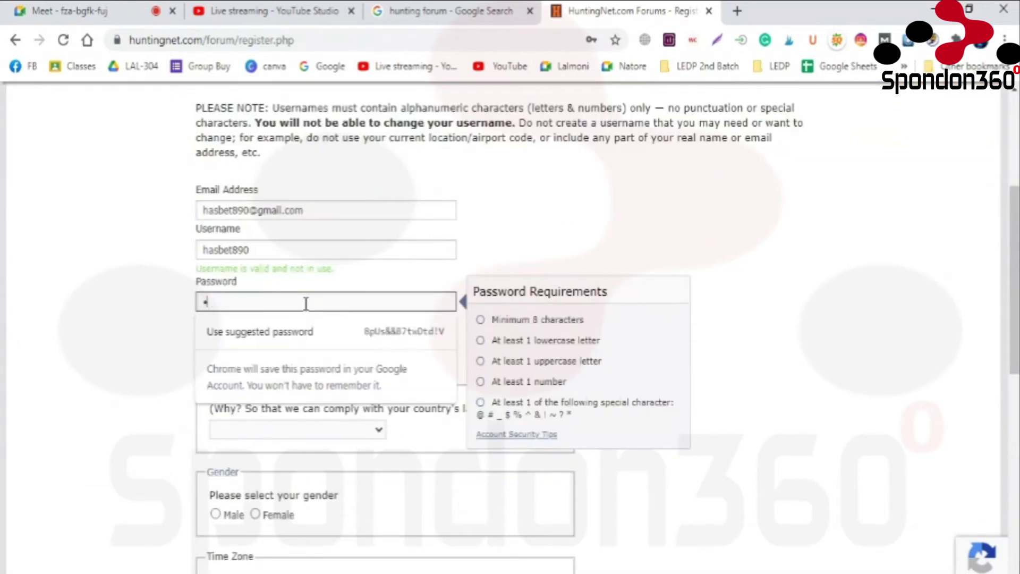
pyautogui.click(306, 333)
# - Choose United States and Male, agree to the terms, and submit the registration
pyautogui.scroll(-1, 279, 409)
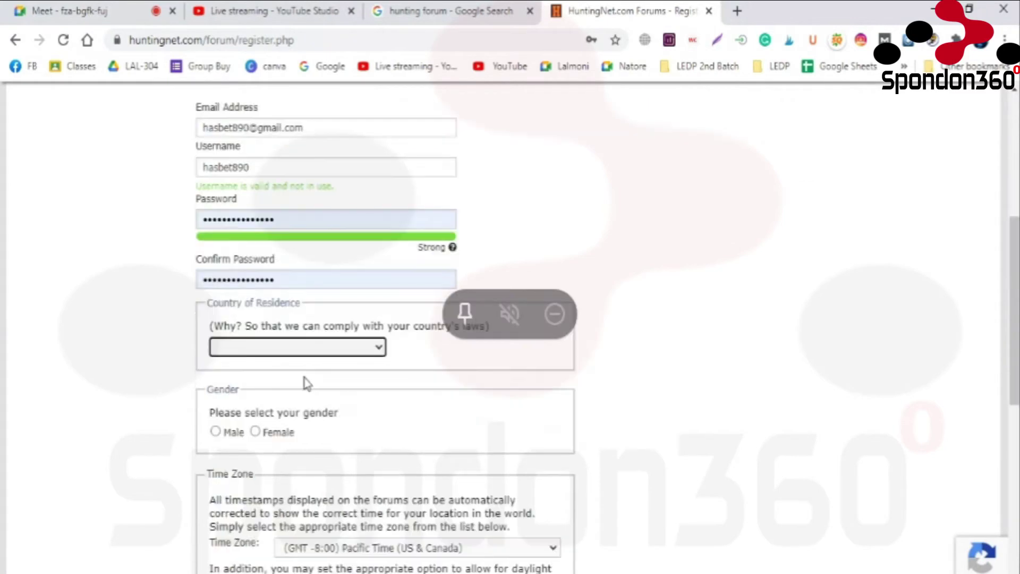
pyautogui.click(330, 347)
pyautogui.scroll(-1, 262, 196)
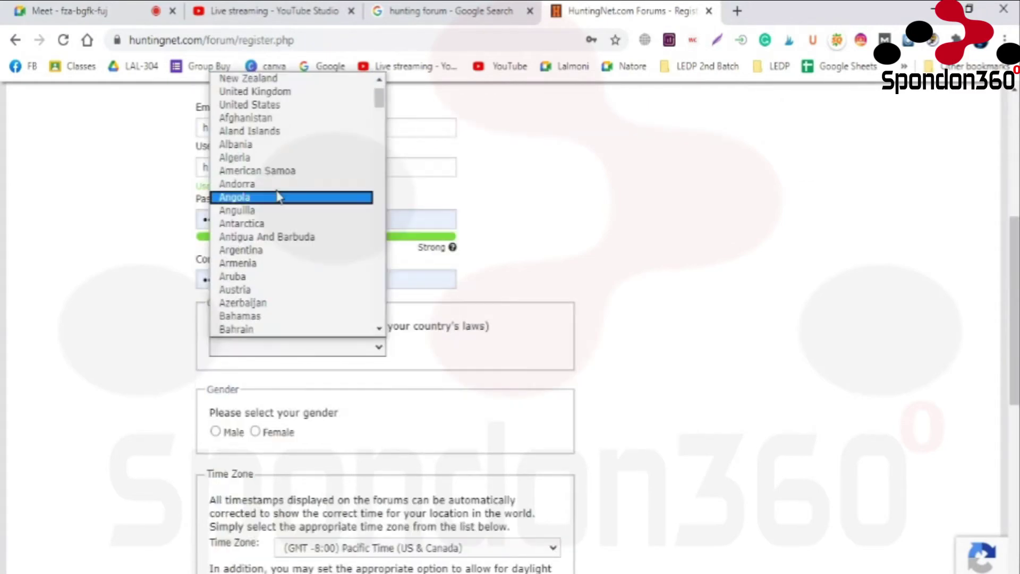
pyautogui.click(285, 111)
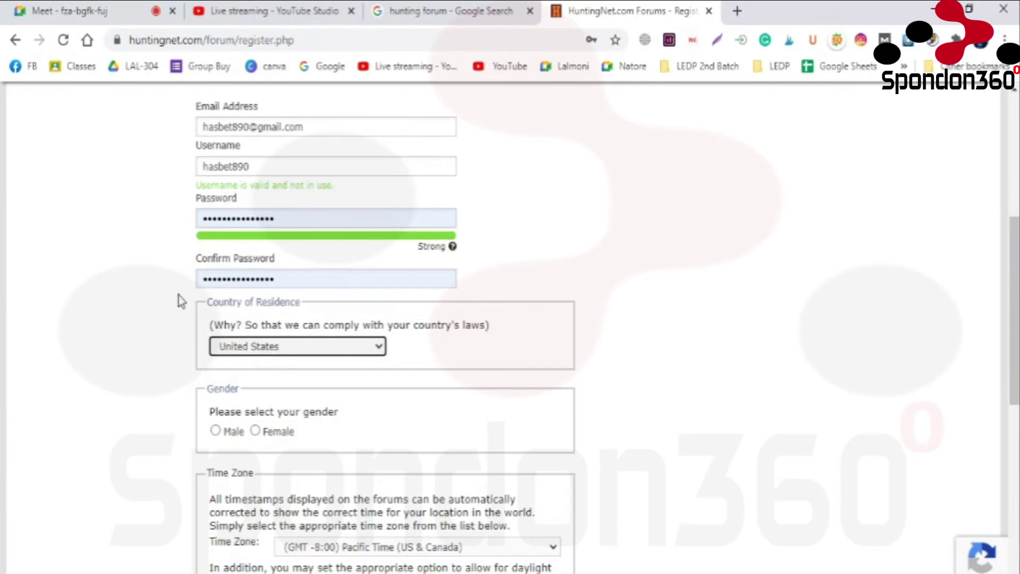
pyautogui.scroll(-3, 179, 296)
pyautogui.click(239, 268)
pyautogui.scroll(-3, 217, 277)
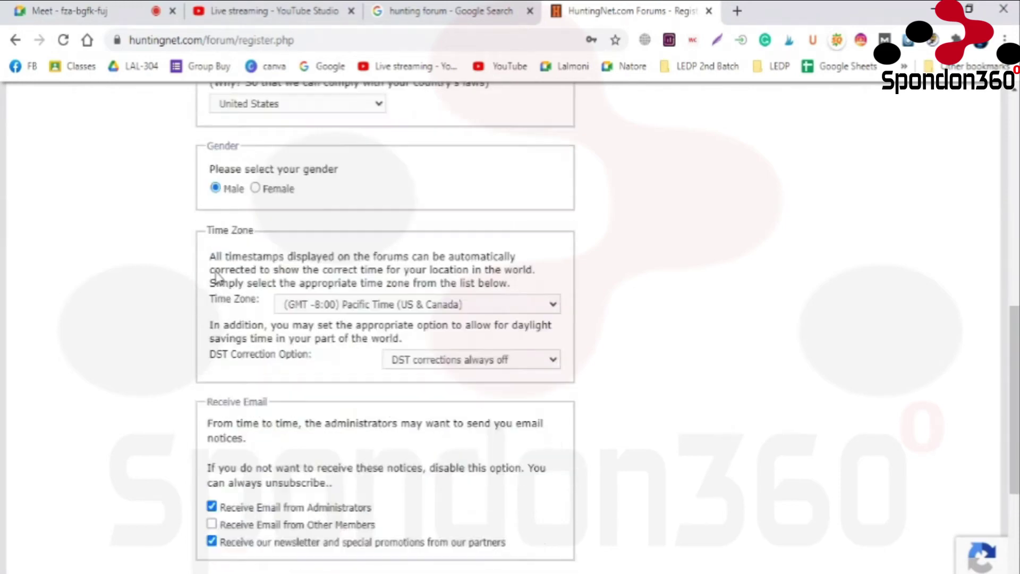
pyautogui.scroll(-2, 218, 276)
pyautogui.click(200, 411)
pyautogui.click(251, 477)
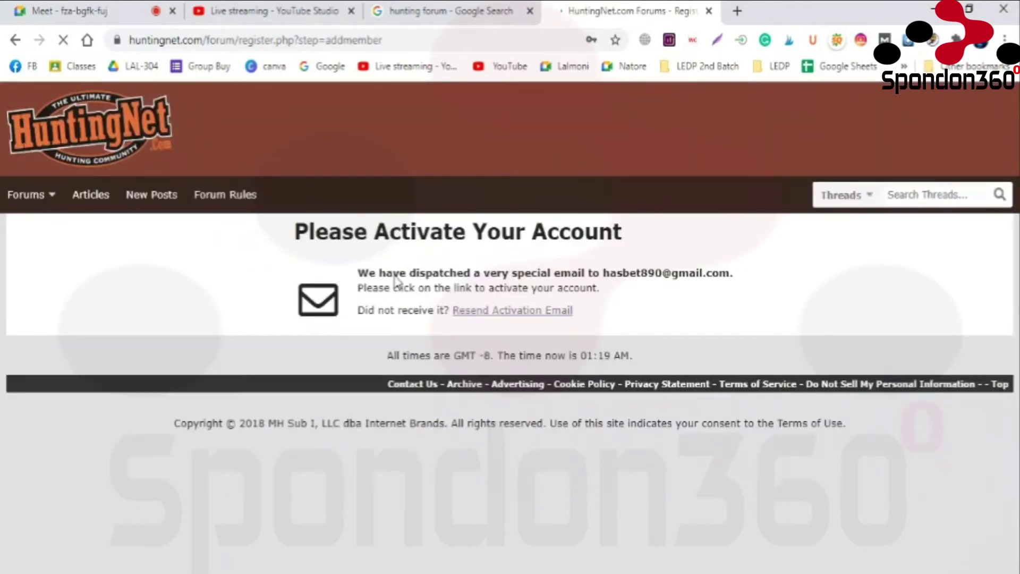
# - Open the HuntingNet activation email in Gmail
pyautogui.moveTo(394, 273); pyautogui.dragTo(525, 273)
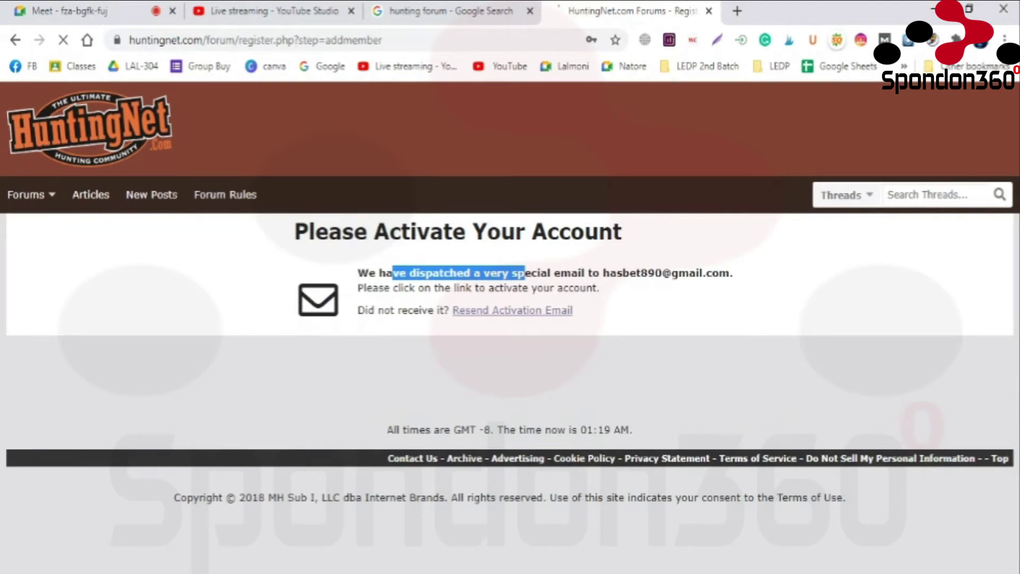
pyautogui.click(165, 531)
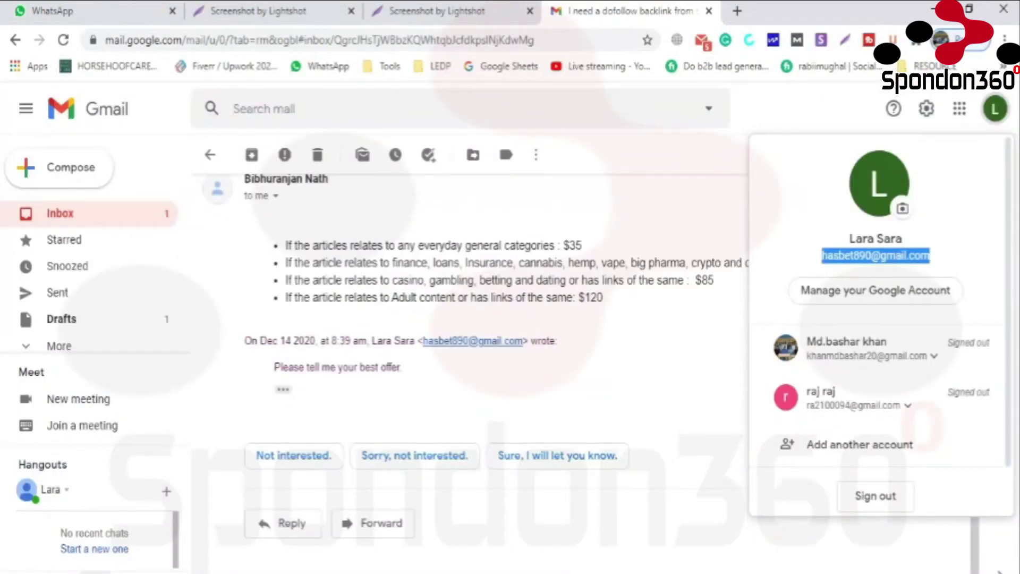
pyautogui.click(210, 154)
pyautogui.click(401, 242)
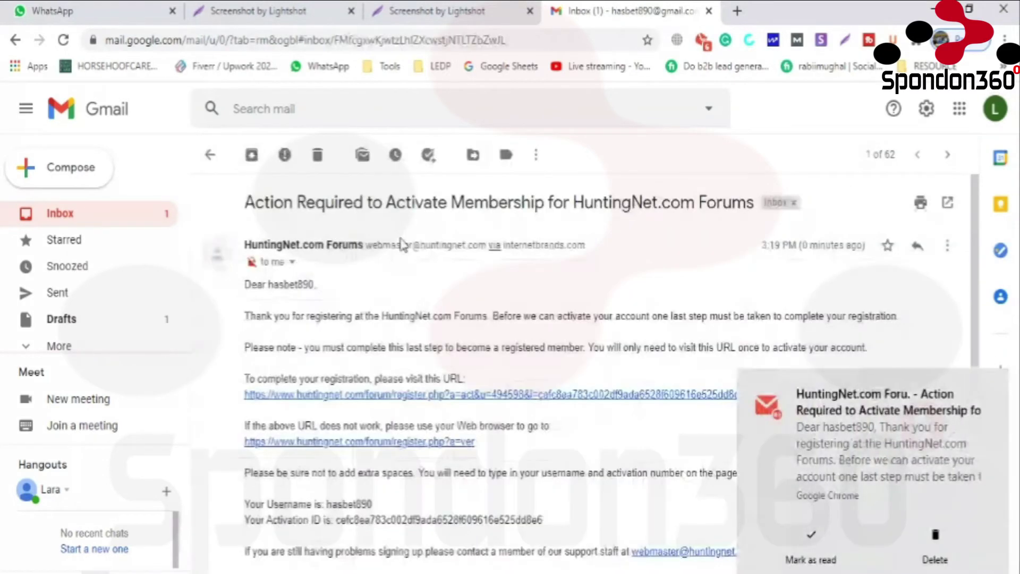
pyautogui.scroll(-2, 466, 322)
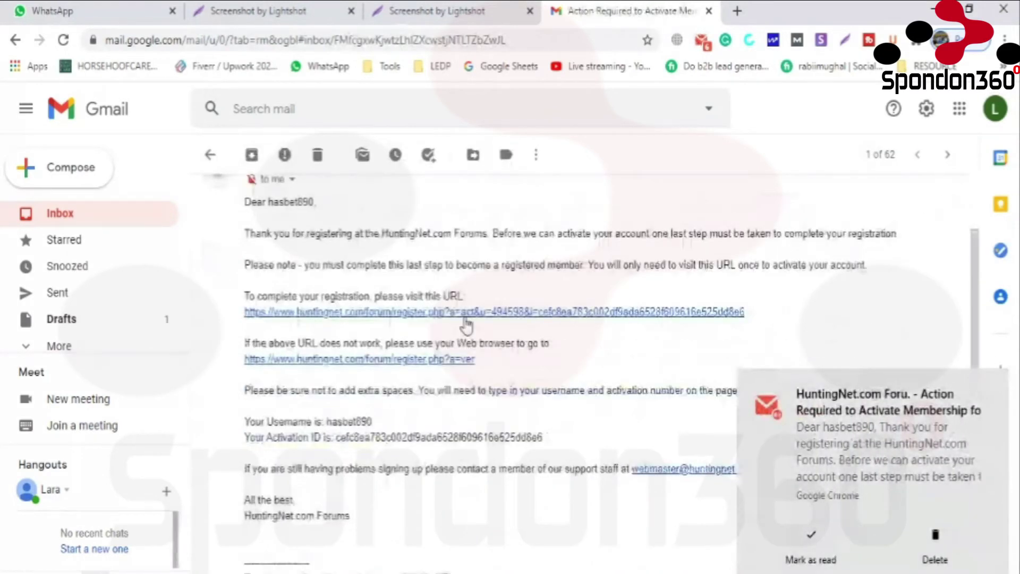
# - Copy the activation link and load it in the forum window to activate the account
pyautogui.rightClick(466, 323)
pyautogui.click(523, 435)
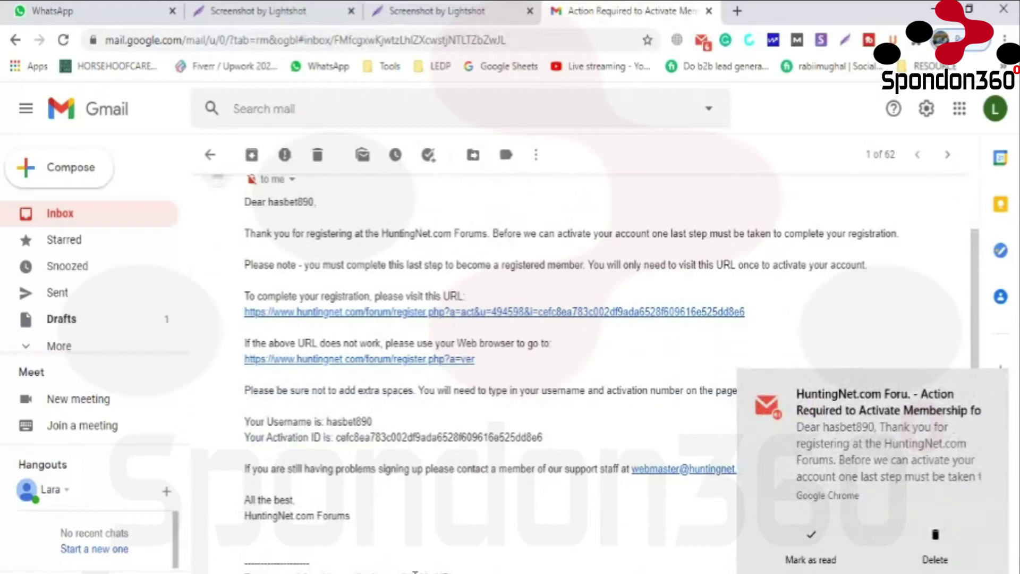
pyautogui.hotkey('alt', 'Tab')
pyautogui.rightClick(399, 40)
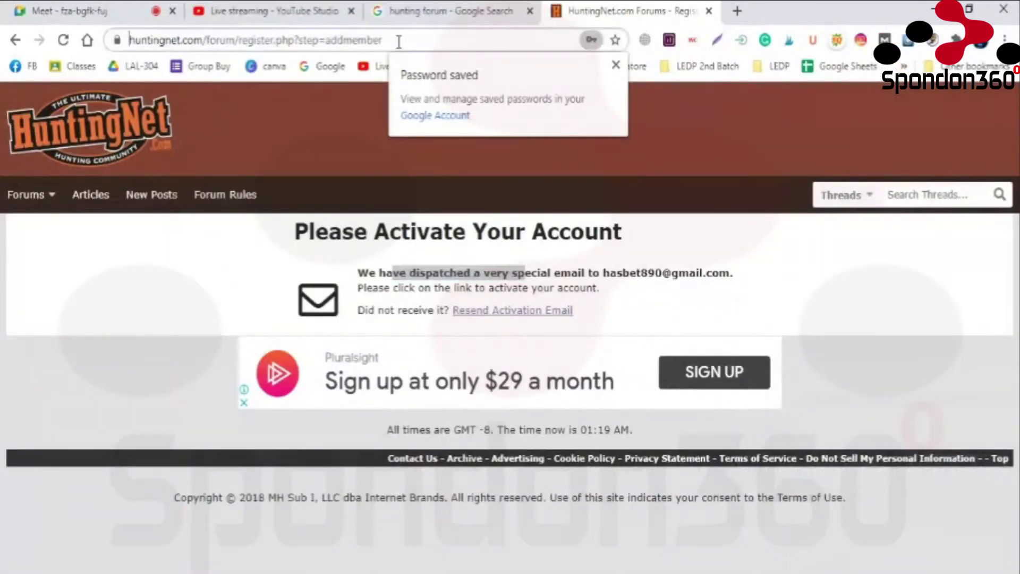
pyautogui.click(429, 171)
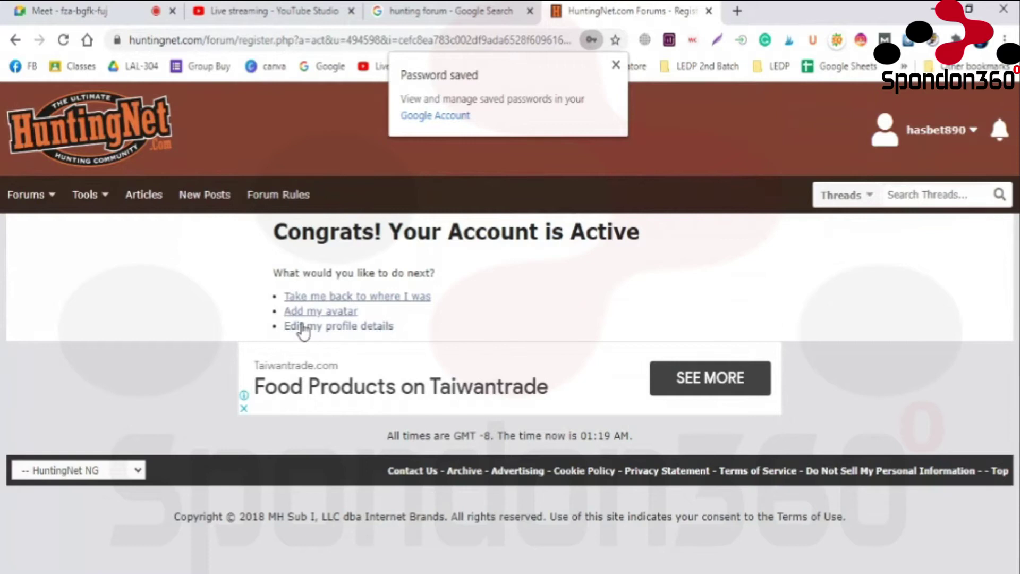
# - Open the Edit Your Details profile page
pyautogui.click(353, 330)
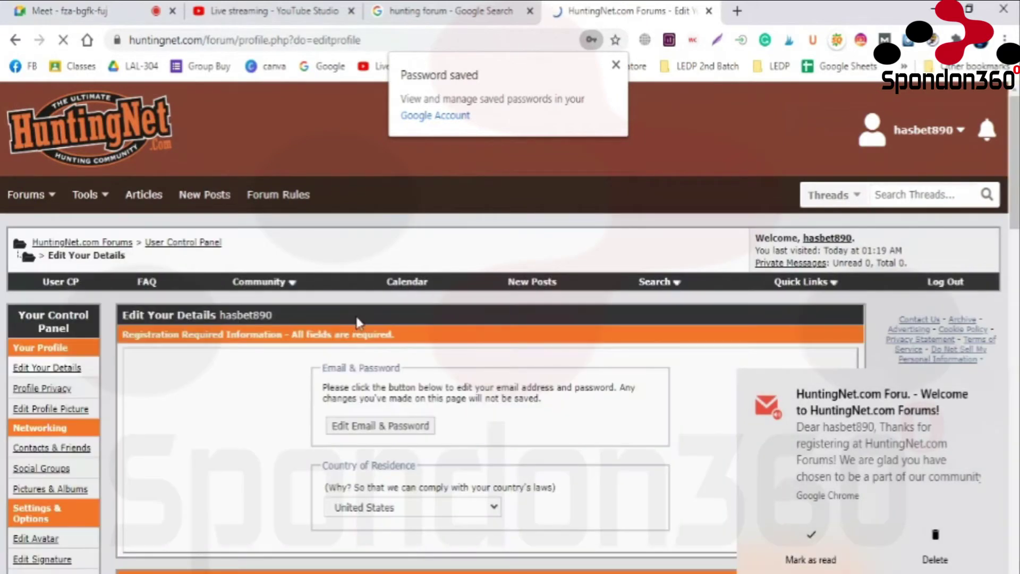
pyautogui.scroll(-3, 358, 330)
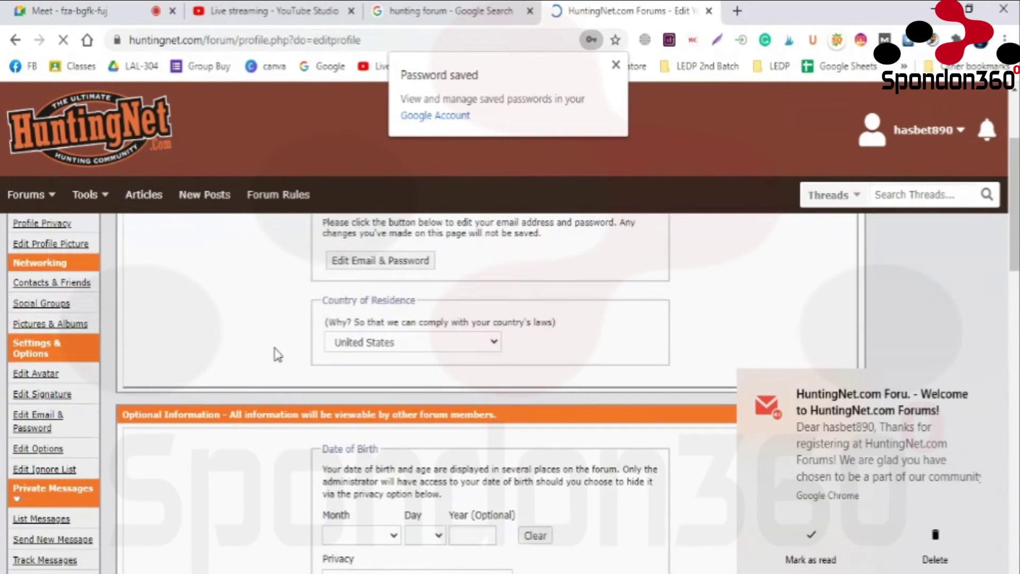
pyautogui.scroll(-5, 285, 352)
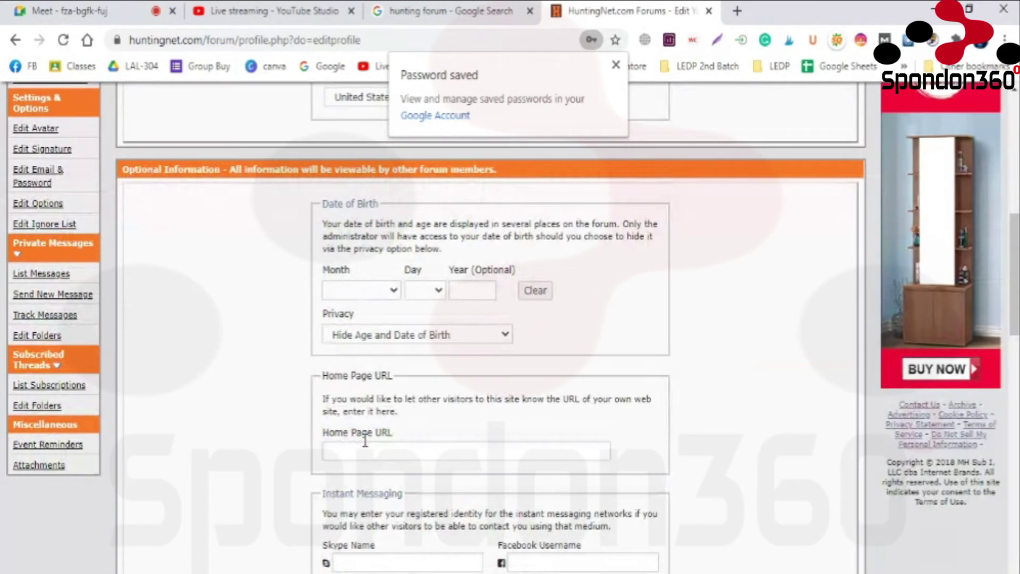
pyautogui.click(253, 44)
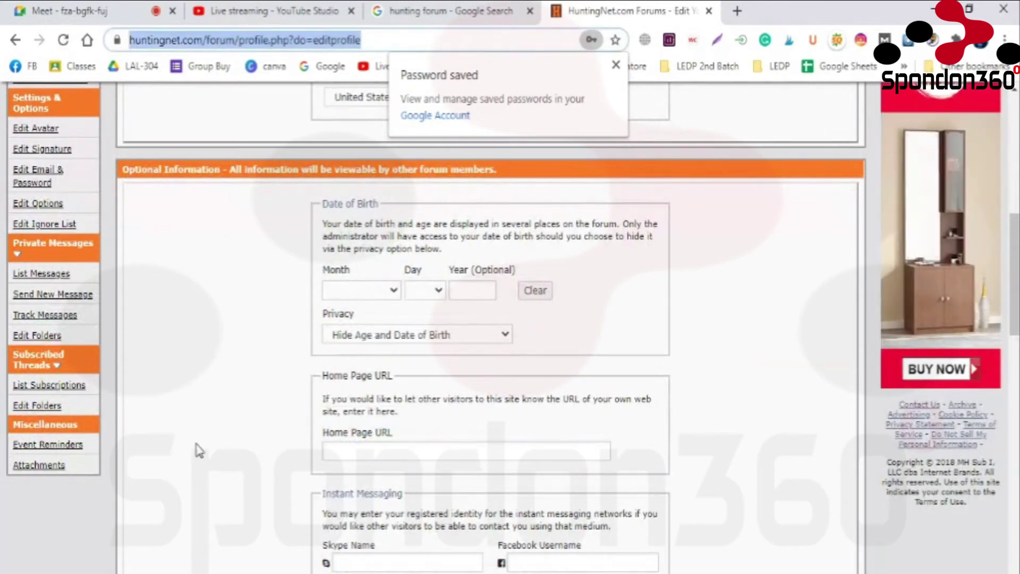
pyautogui.hotkey('alt', 'Tab')
pyautogui.rightClick(137, 67)
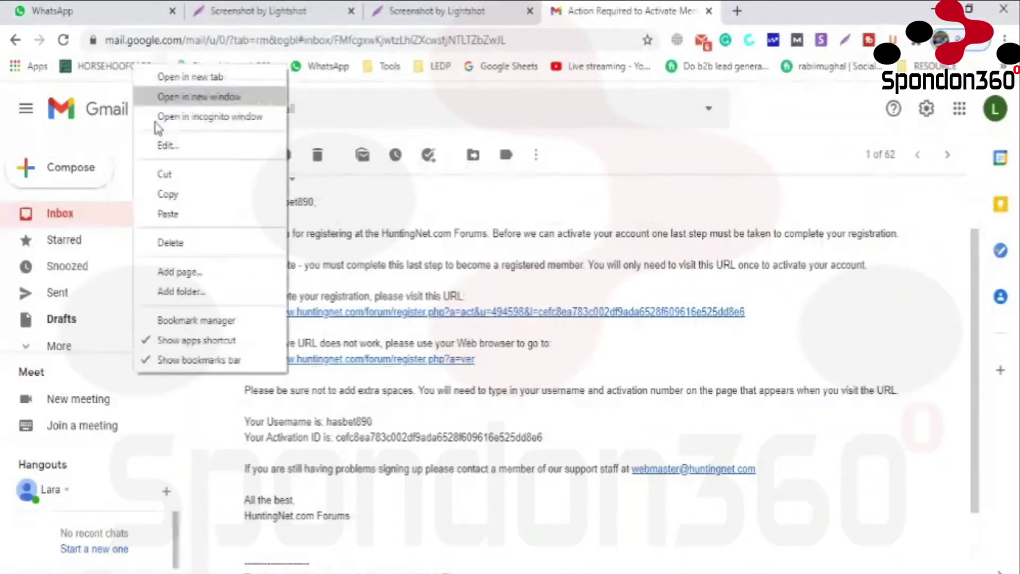
pyautogui.click(171, 198)
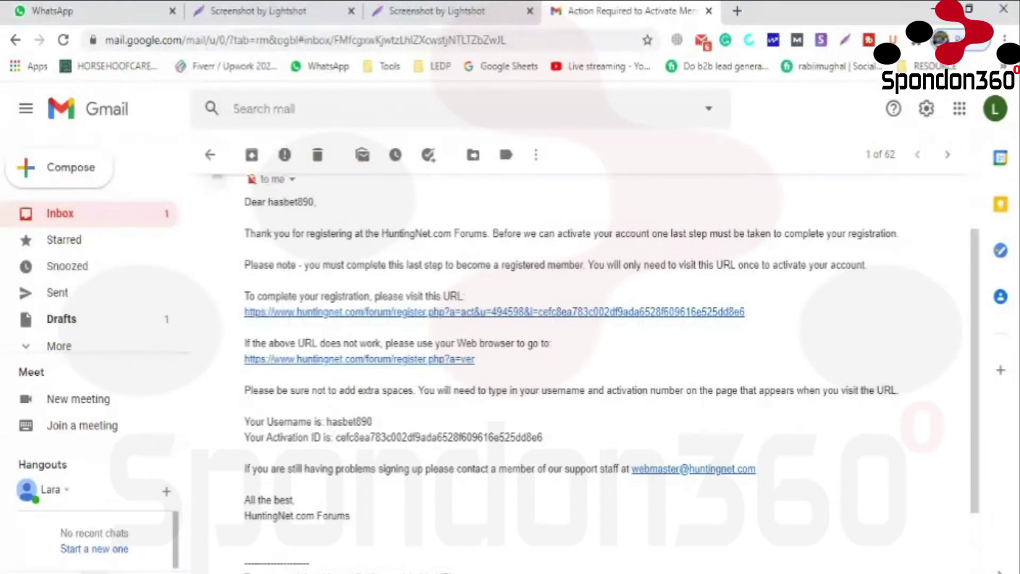
pyautogui.hotkey('alt', 'Tab')
pyautogui.click(383, 450)
pyautogui.write('https://horsehoofcare.net/')
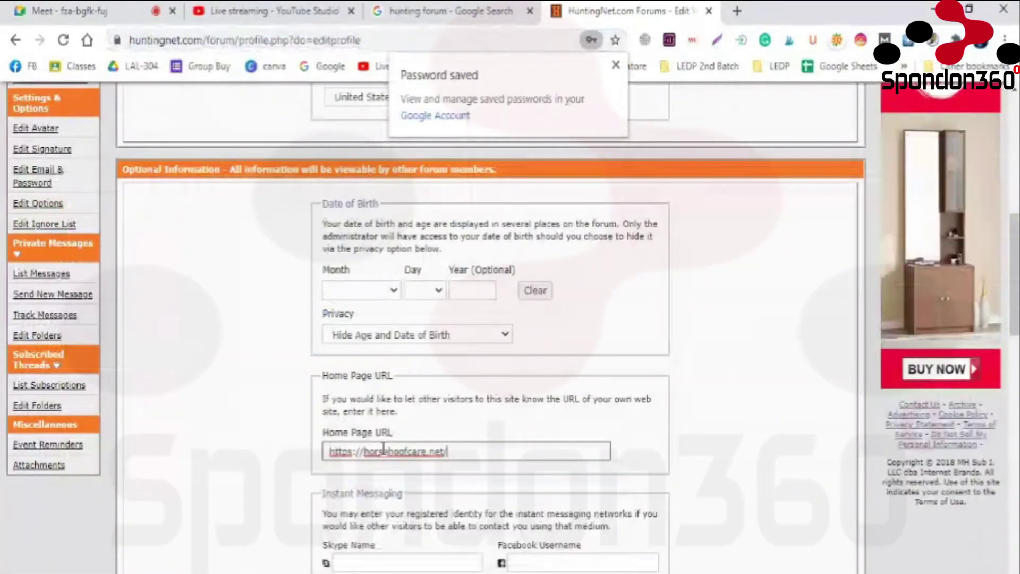
pyautogui.scroll(-3, 335, 375)
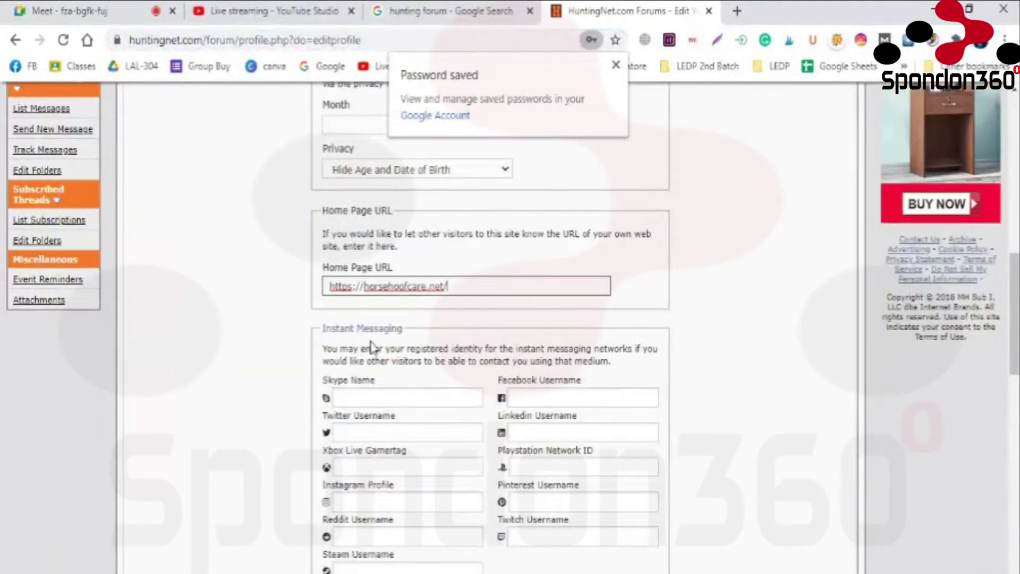
pyautogui.scroll(-2, 372, 346)
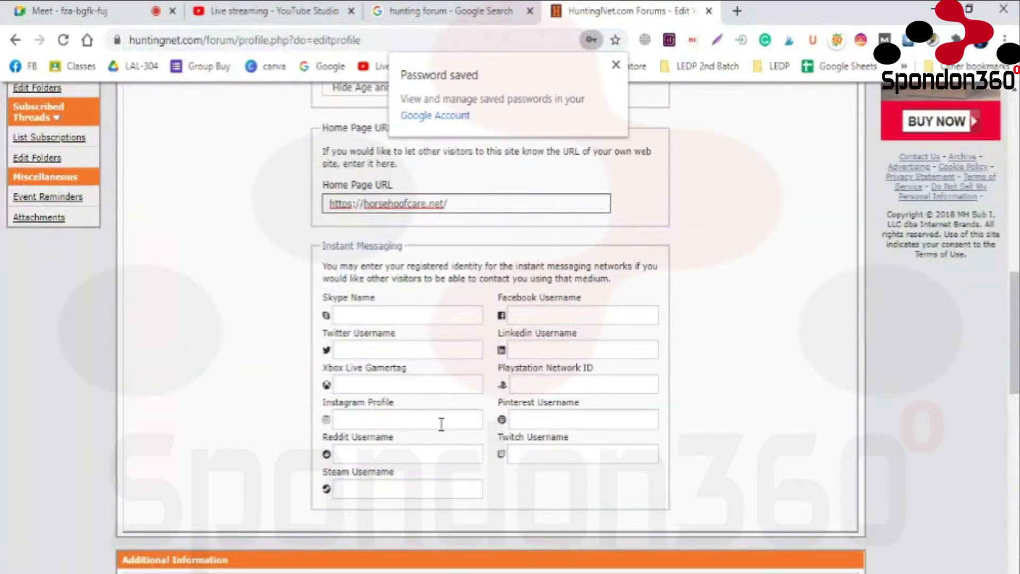
pyautogui.scroll(-3, 458, 374)
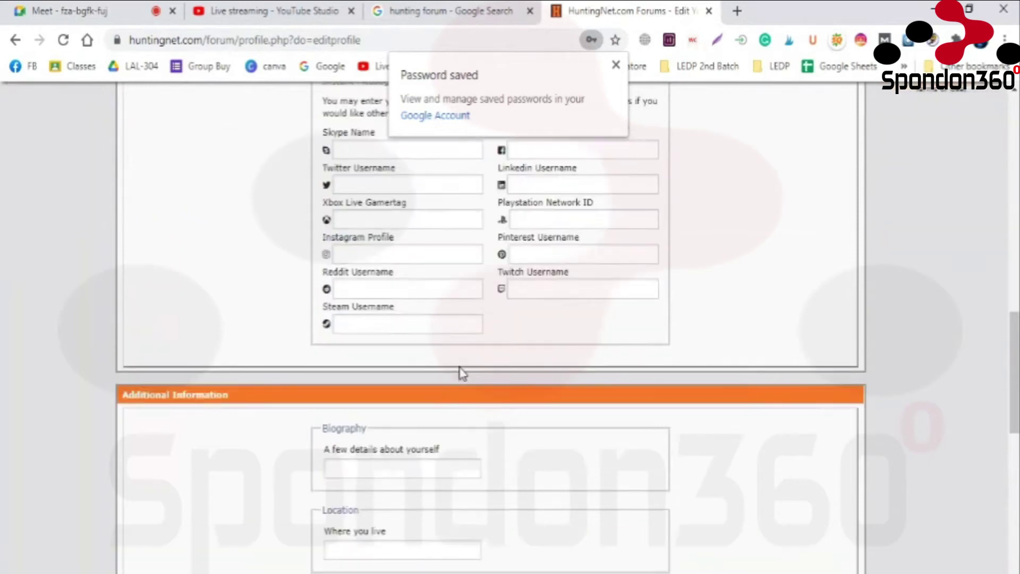
pyautogui.scroll(-3, 460, 373)
# - Start the Biography with a greeting giving the user's name and 'I am professional', fixing the spelling
pyautogui.click(392, 306)
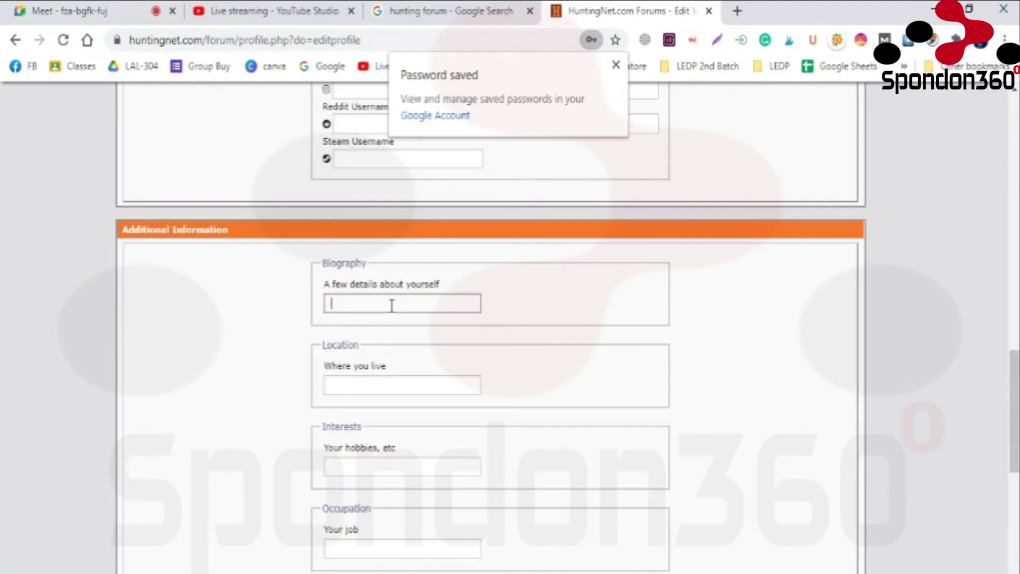
pyautogui.write('Hey this is')
pyautogui.write('Mike. I am profesional')
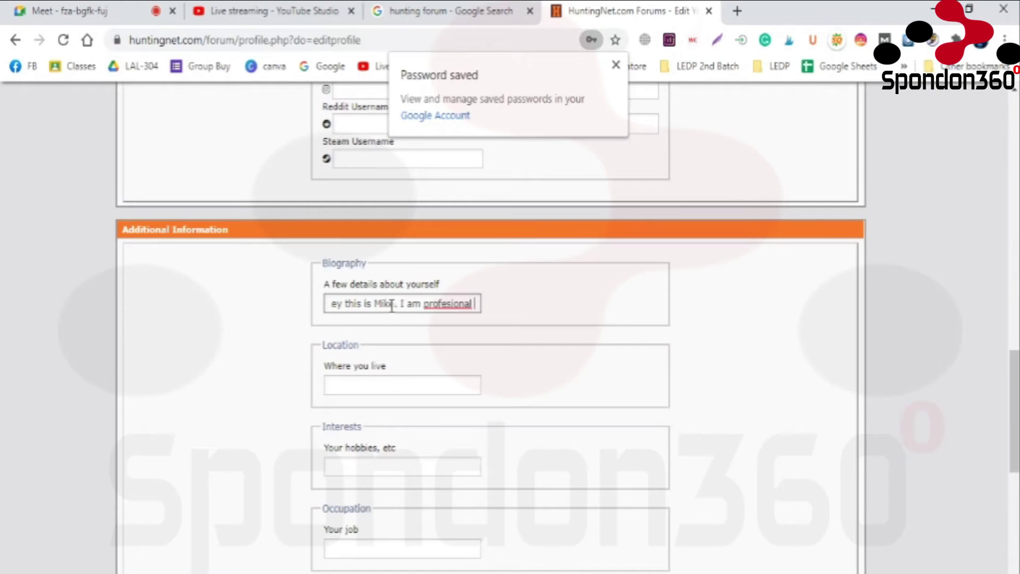
pyautogui.rightClick(435, 305)
pyautogui.click(463, 320)
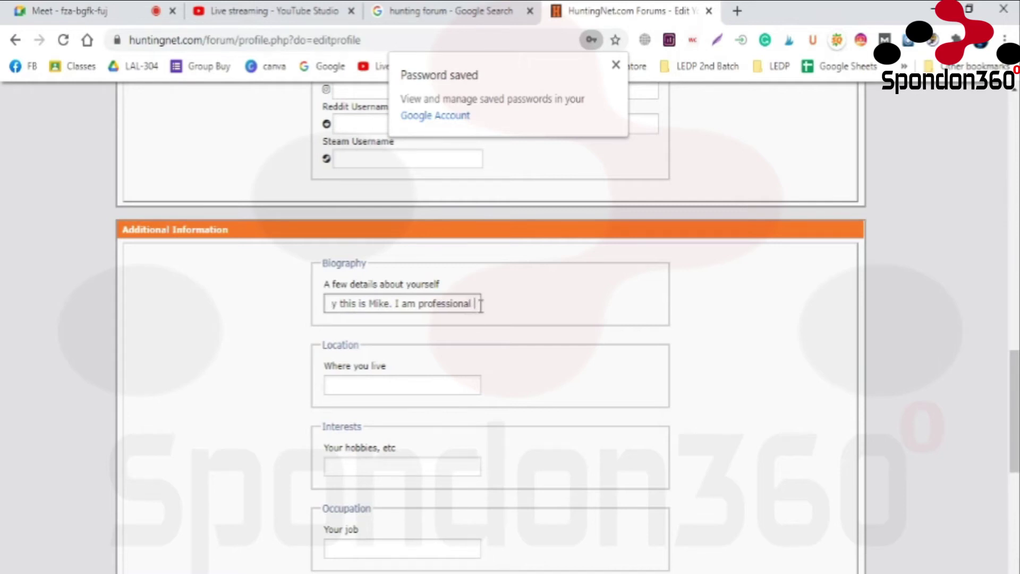
# - Finish the Biography with 'Deer hunter. I am very glad to be a part of huntingnet.'
pyautogui.write('Dee')
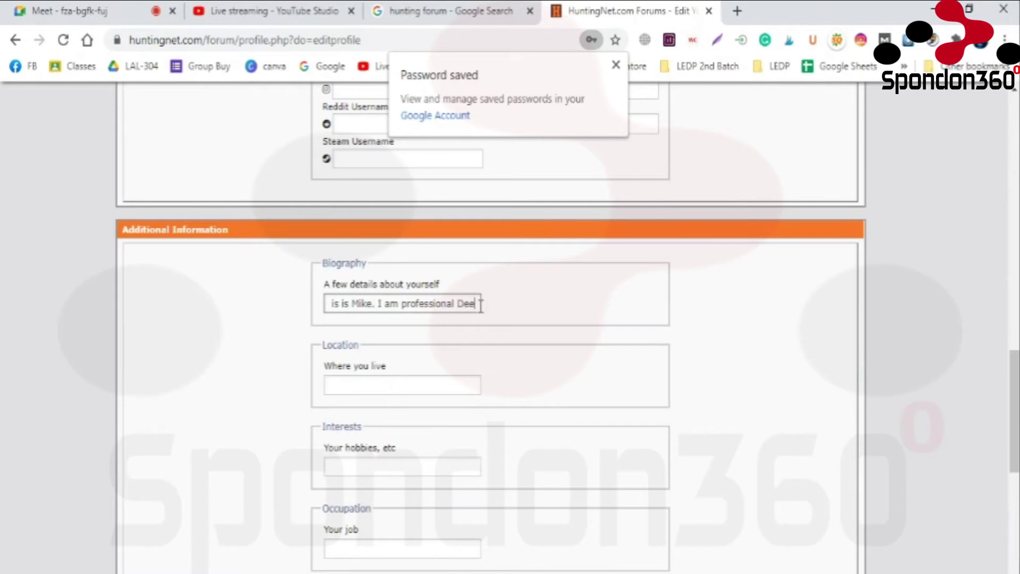
pyautogui.write('r hunter. ')
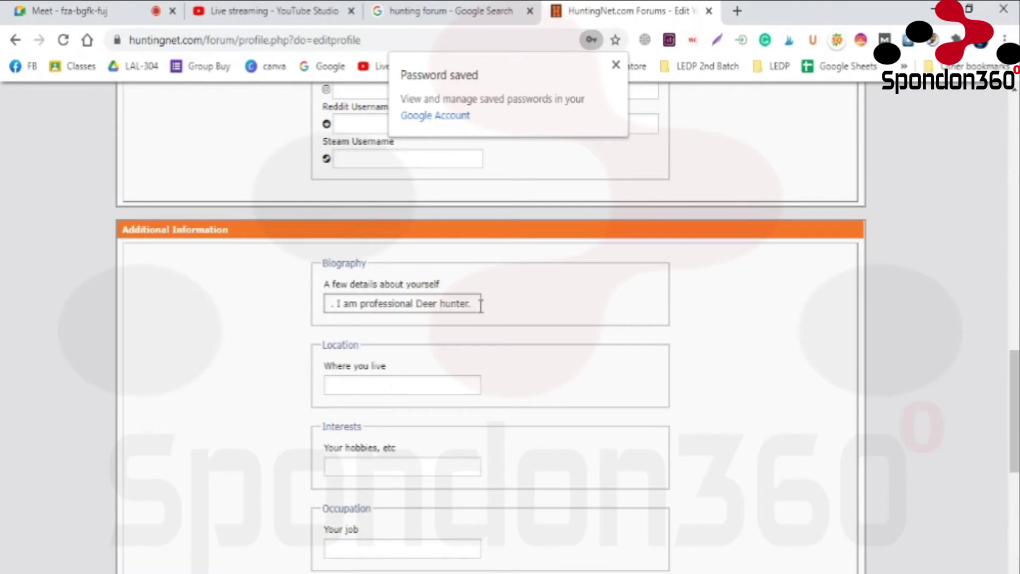
pyautogui.write('I av')
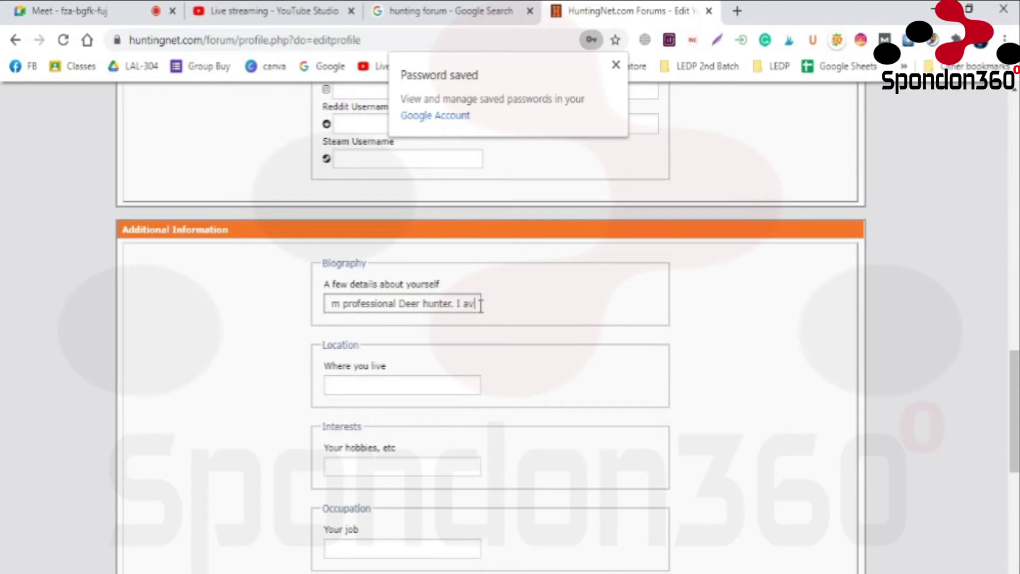
pyautogui.press('BackSpace')
pyautogui.write('m ve')
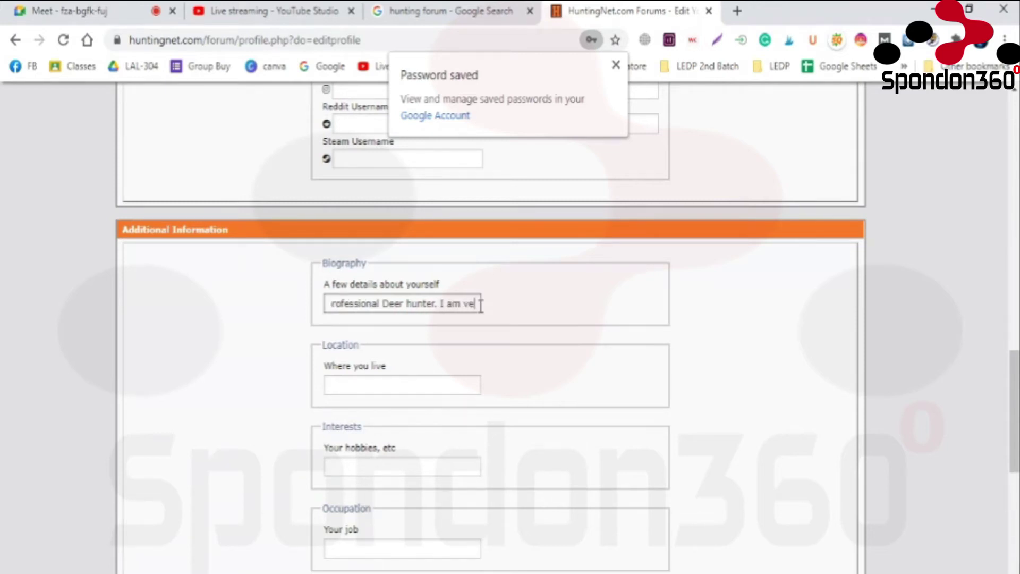
pyautogui.write('ry gla')
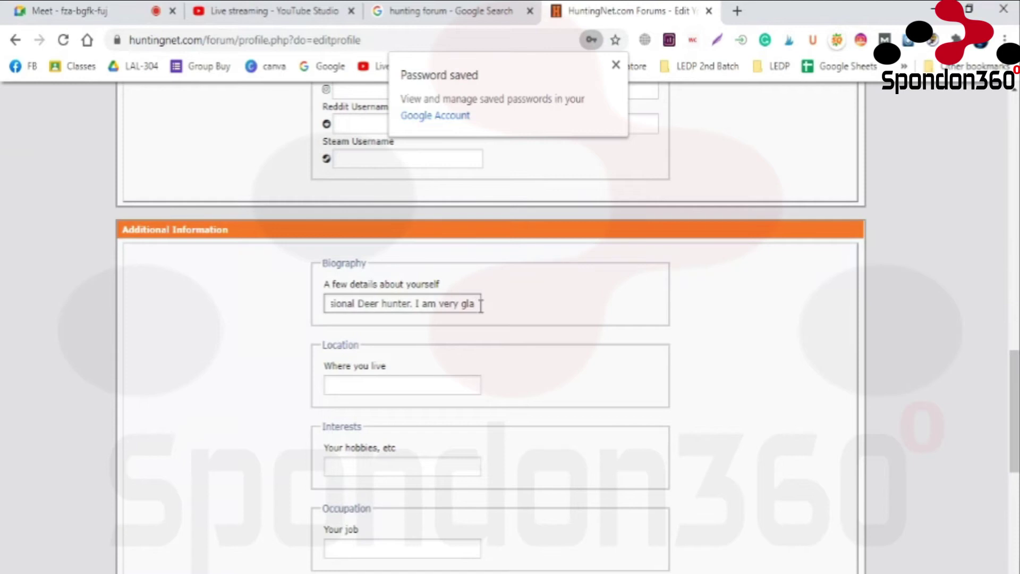
pyautogui.write('d to')
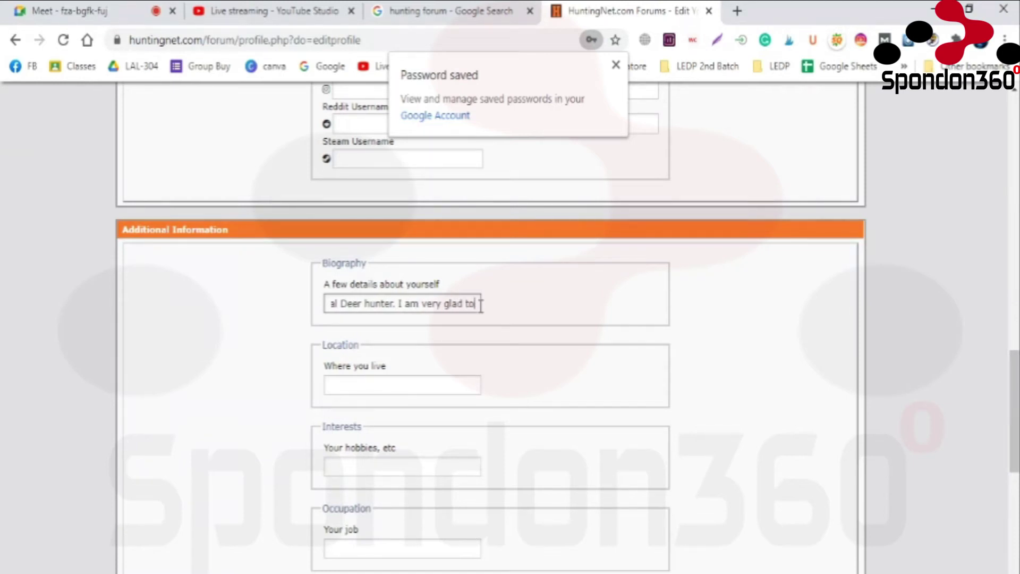
pyautogui.write(' be a ')
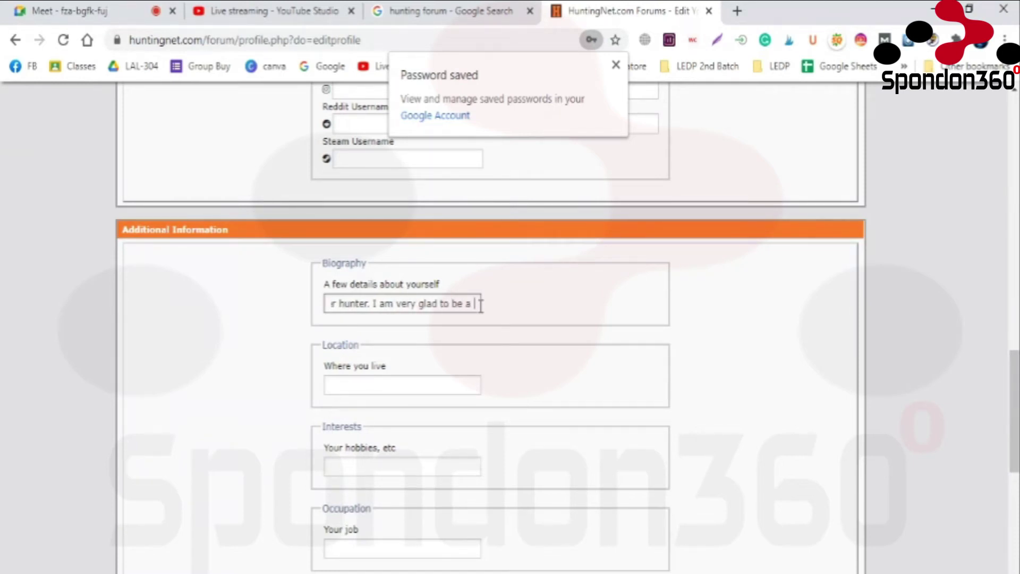
pyautogui.write('part of')
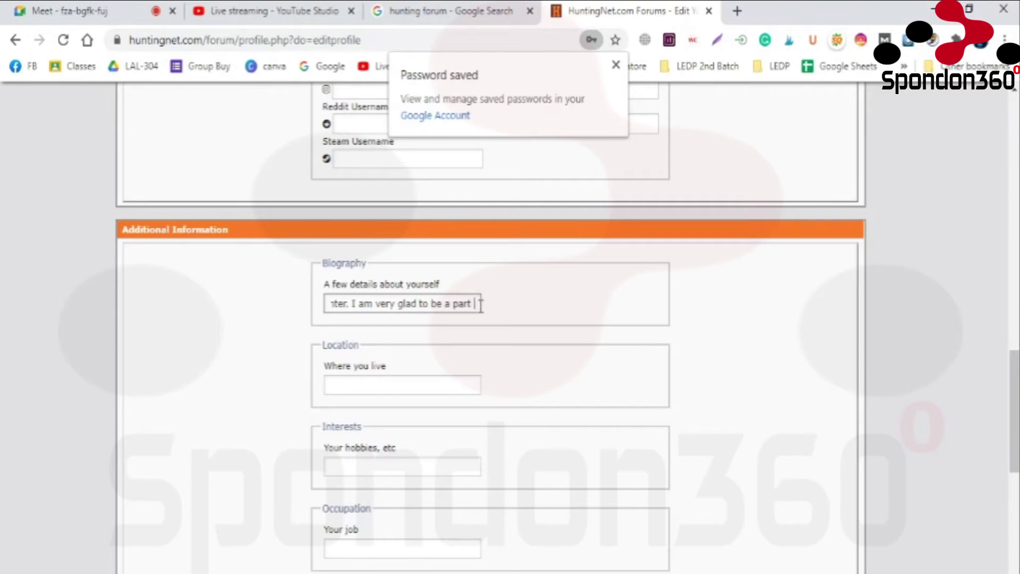
pyautogui.doubleClick(165, 41)
pyautogui.hotkey('ctrl', 'c')
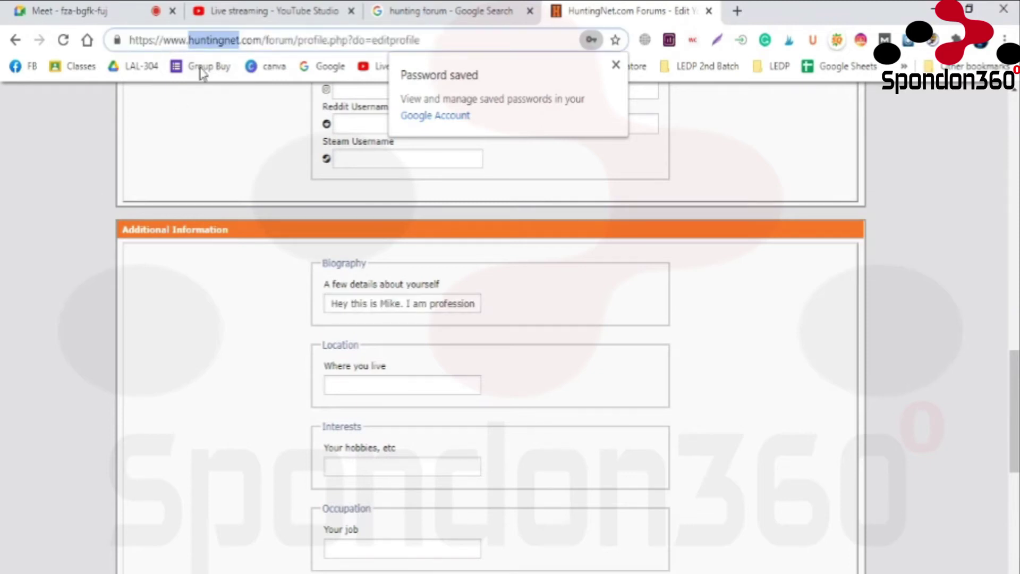
pyautogui.moveTo(468, 303); pyautogui.dragTo(556, 321)
pyautogui.click(471, 302)
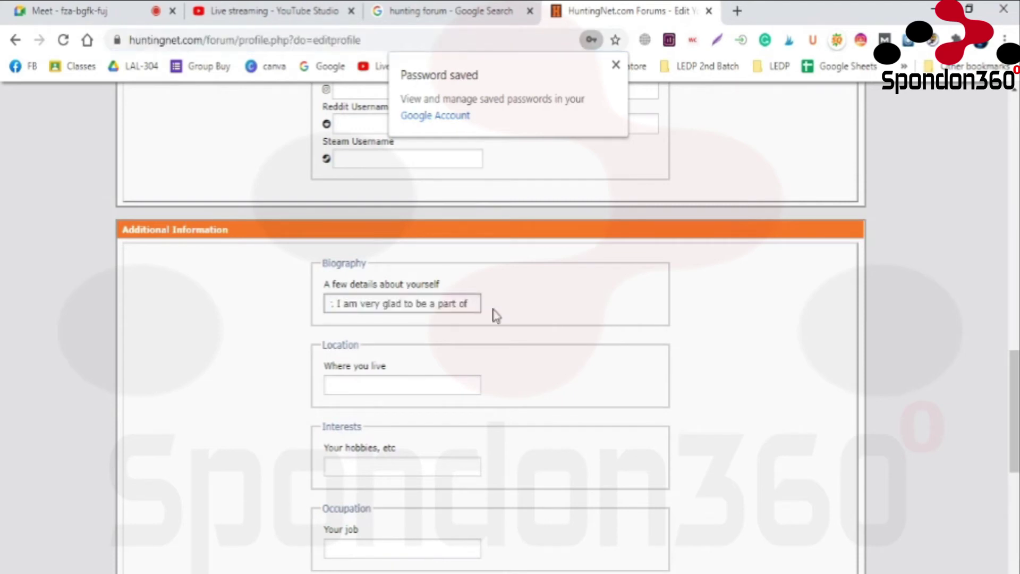
pyautogui.hotkey('ctrl', 'v')
pyautogui.write('.')
pyautogui.moveTo(446, 310); pyautogui.dragTo(311, 316)
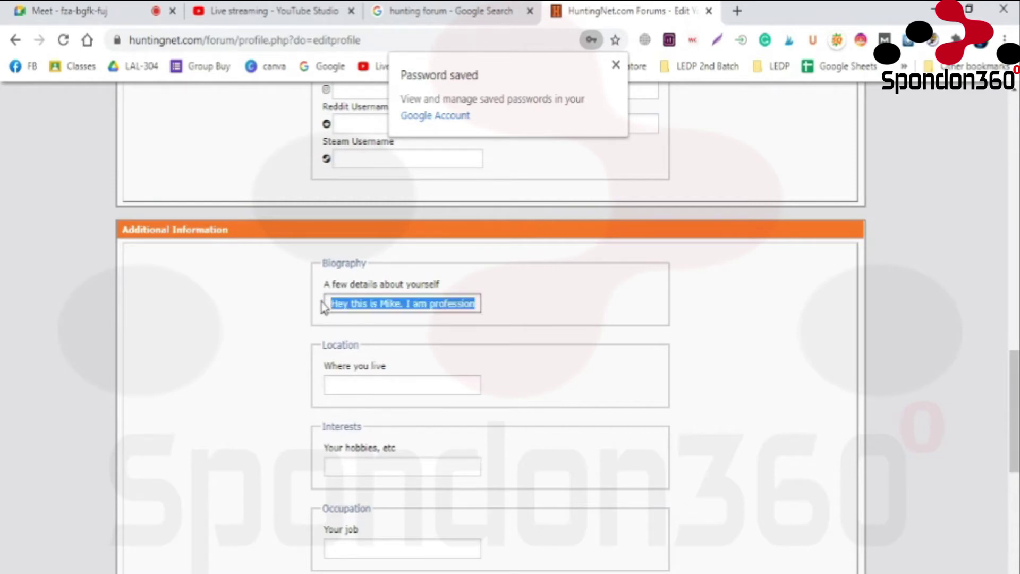
# - Fill Location with the suggested United States and set Interests to just 'Hunting'
pyautogui.scroll(-2, 423, 401)
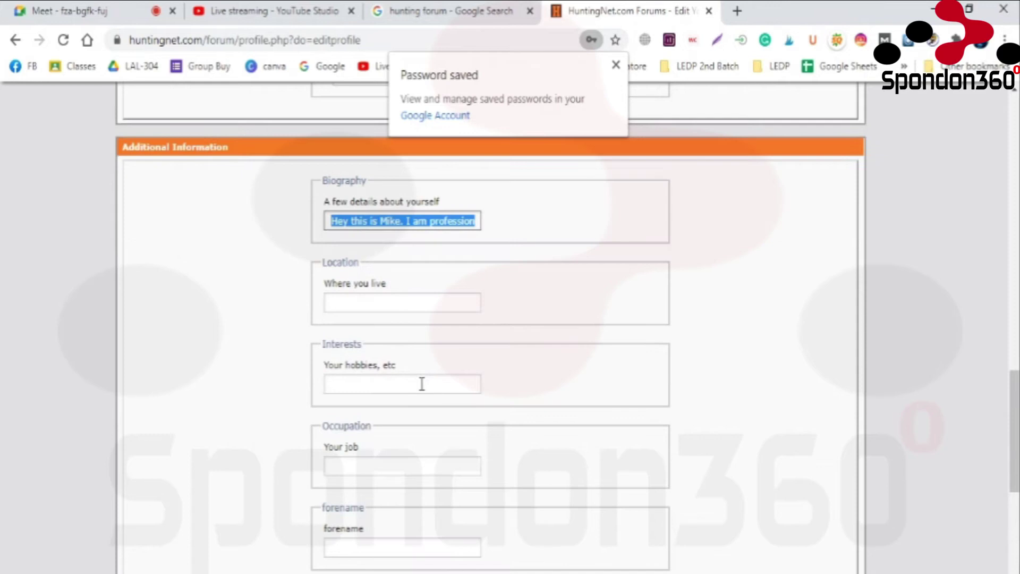
pyautogui.click(391, 308)
pyautogui.click(391, 326)
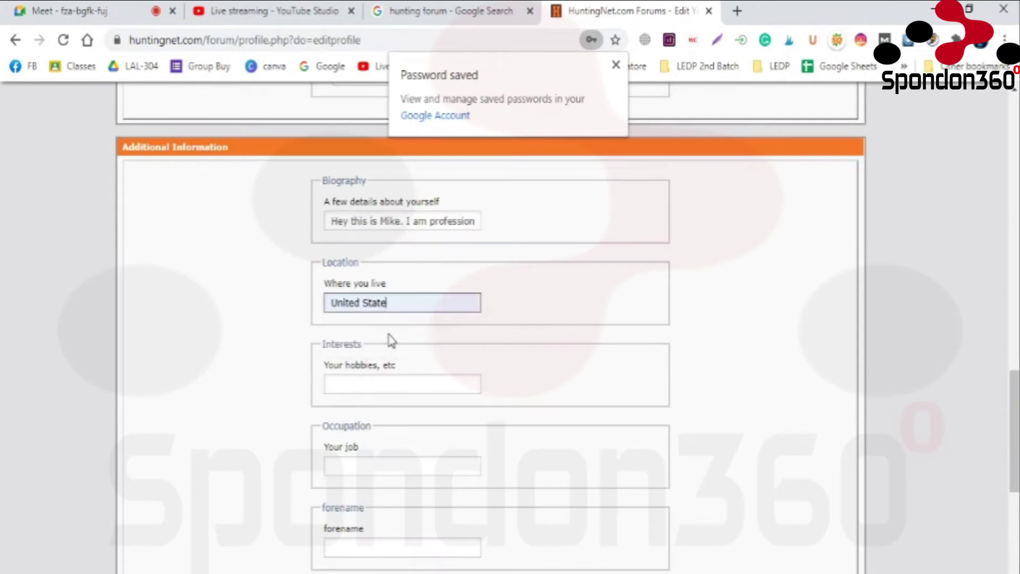
pyautogui.click(400, 383)
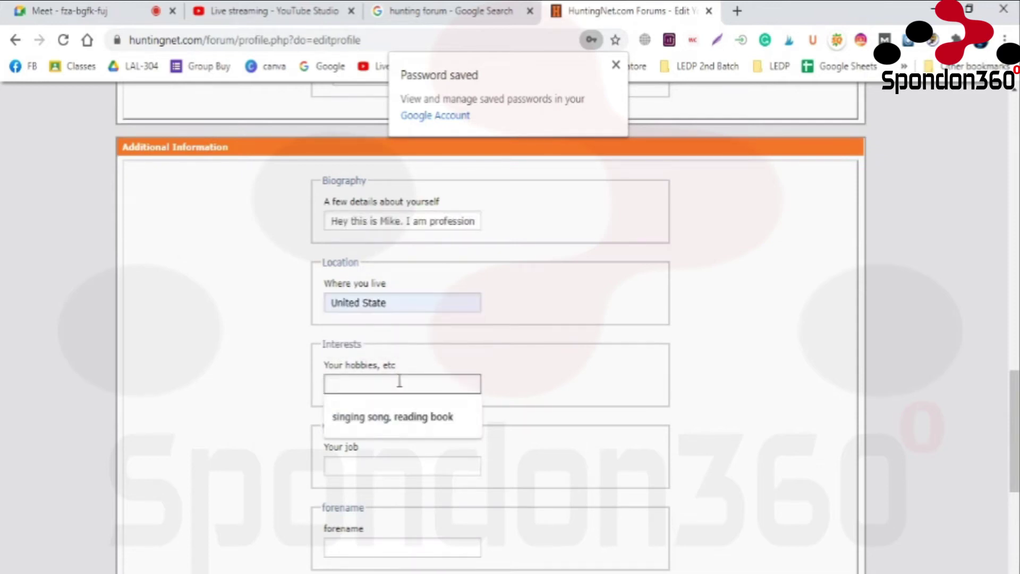
pyautogui.click(403, 414)
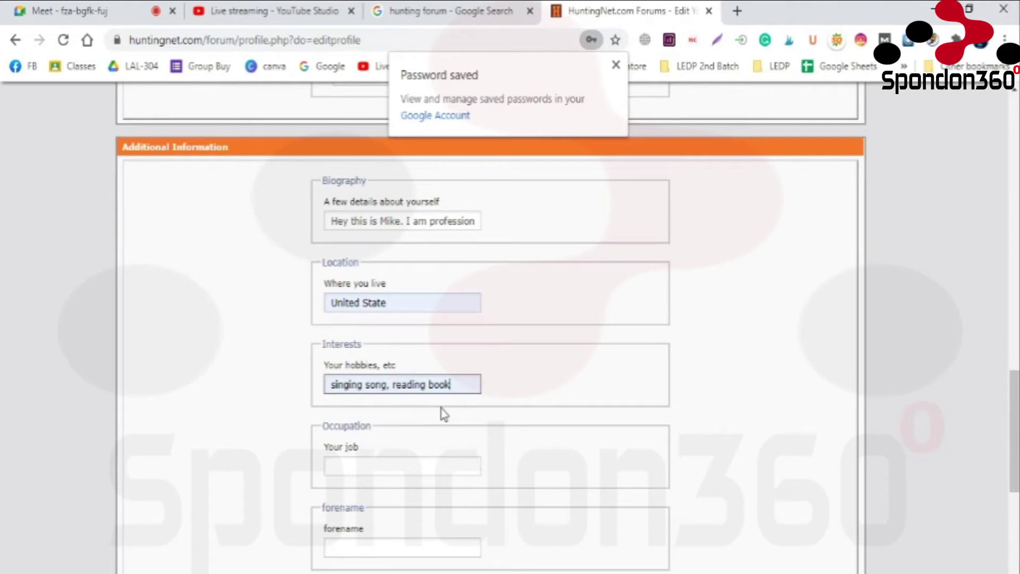
pyautogui.write(',')
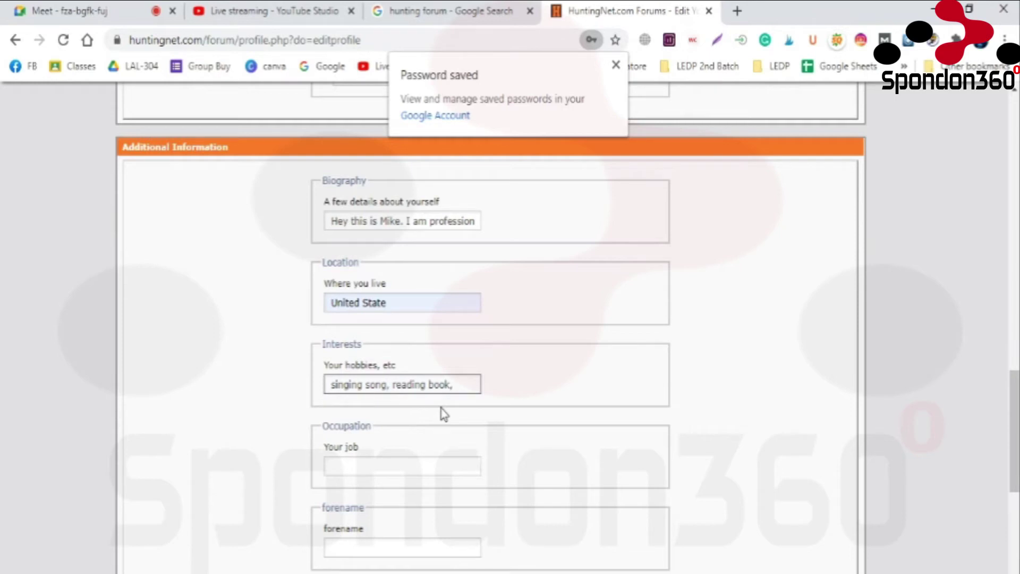
pyautogui.write(' Hunting')
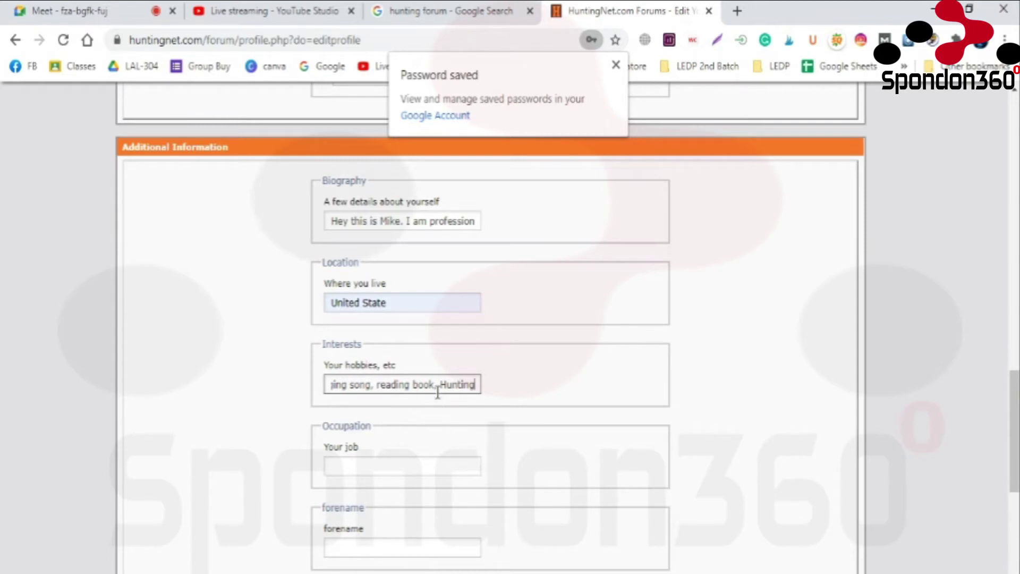
pyautogui.moveTo(438, 392); pyautogui.dragTo(17, 412)
pyautogui.press('BackSpace')
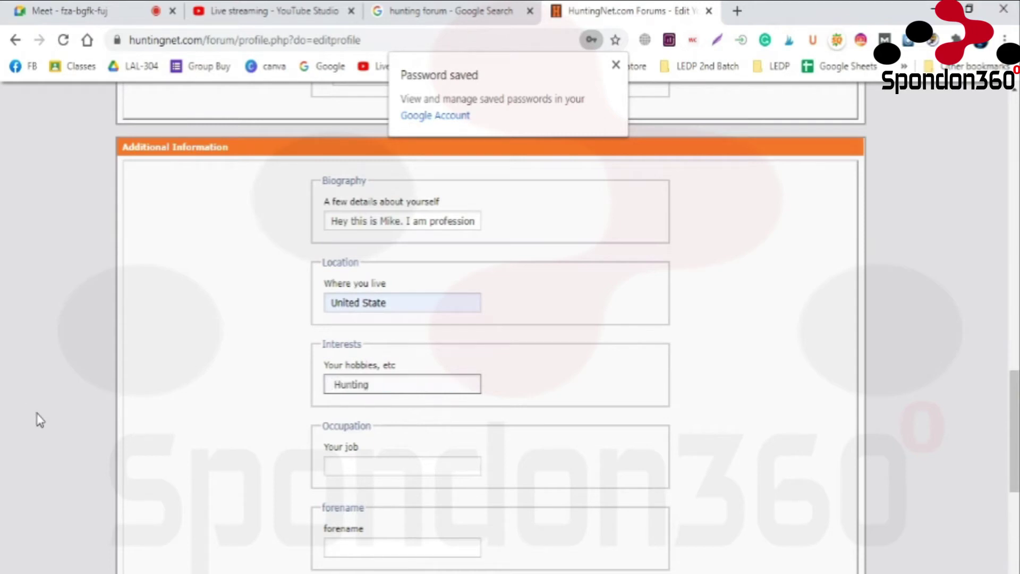
# - Enter 'Professor' as the occupation, correcting its spelling, and save the profile changes
pyautogui.scroll(-2, 237, 400)
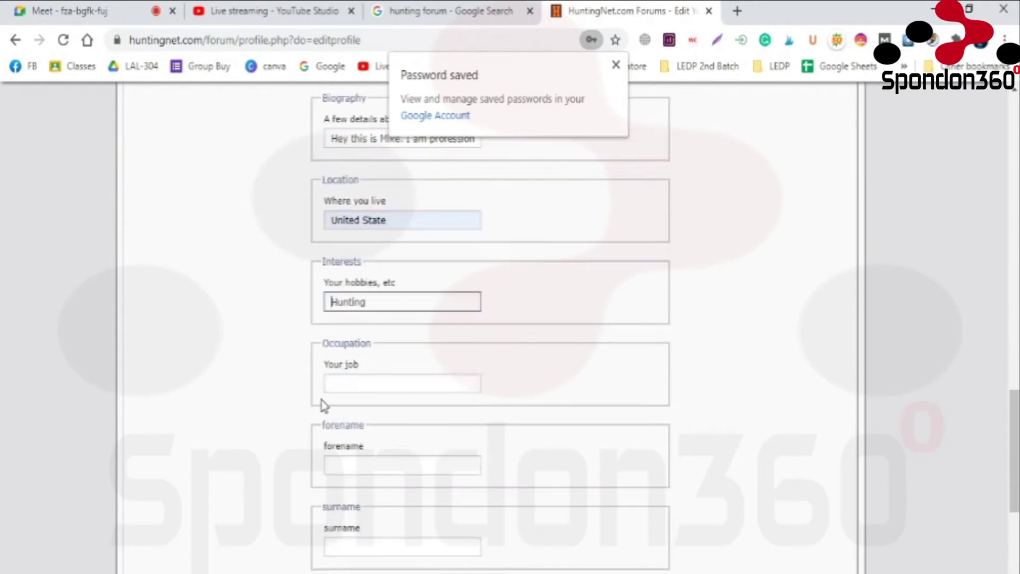
pyautogui.click(372, 384)
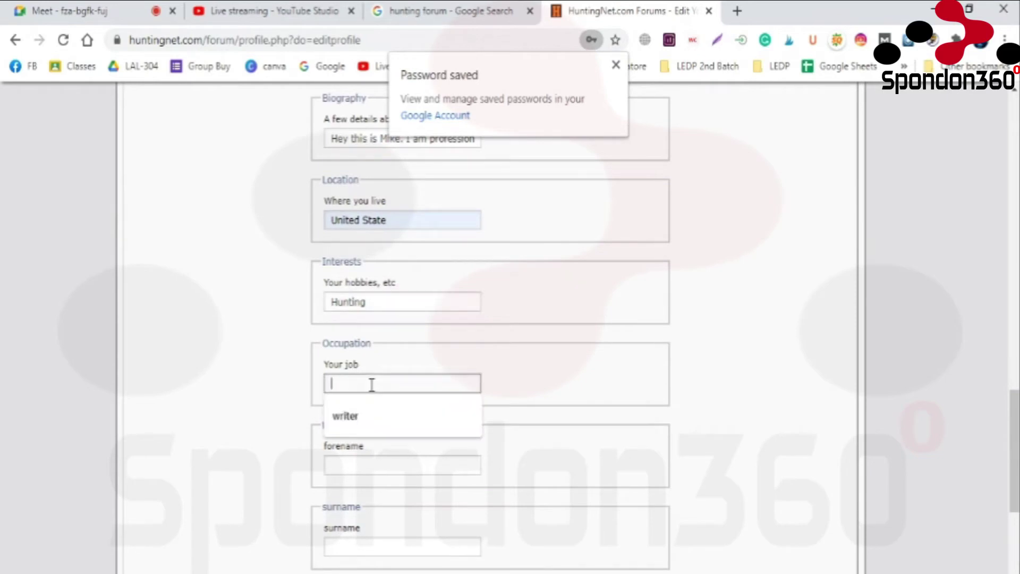
pyautogui.write('Profe')
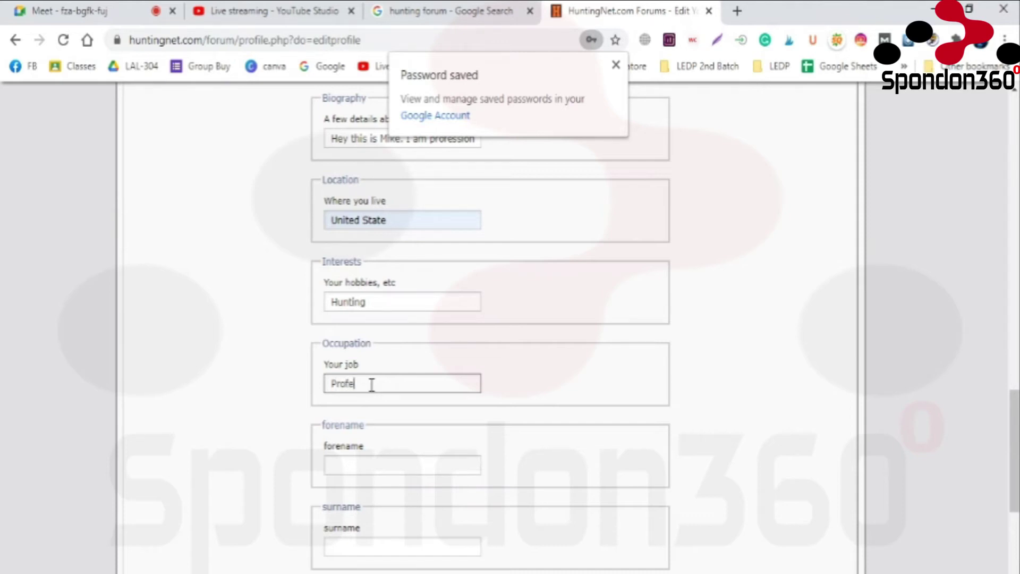
pyautogui.press('BackSpace')
pyautogui.write('sor')
pyautogui.rightClick(351, 384)
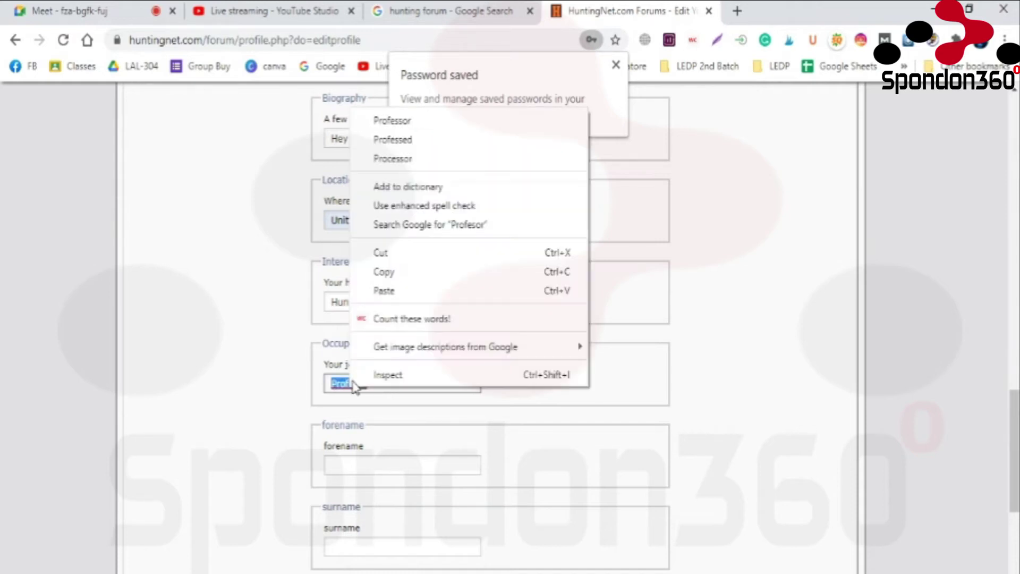
pyautogui.click(397, 123)
pyautogui.scroll(-3, 405, 292)
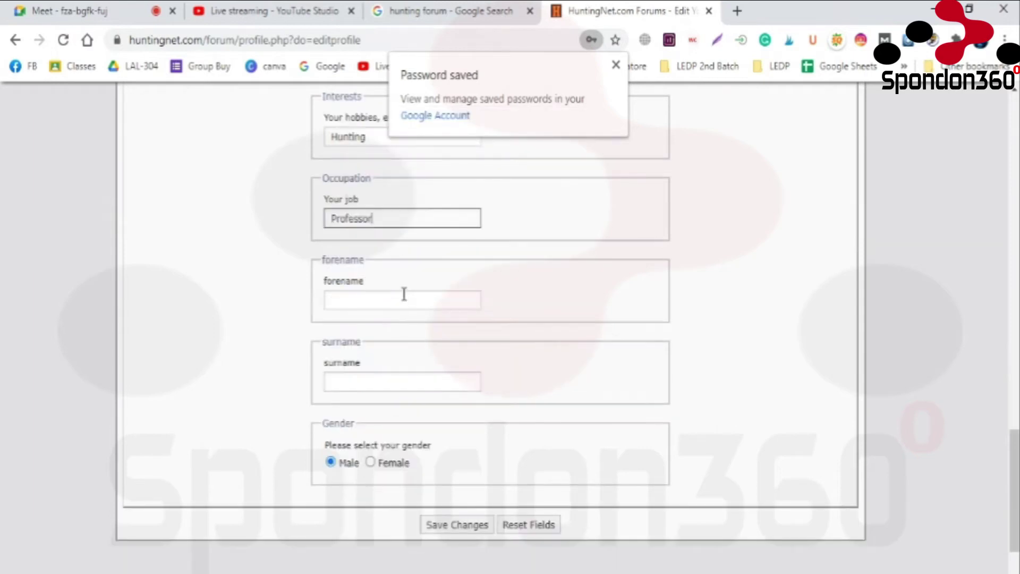
pyautogui.scroll(-2, 402, 296)
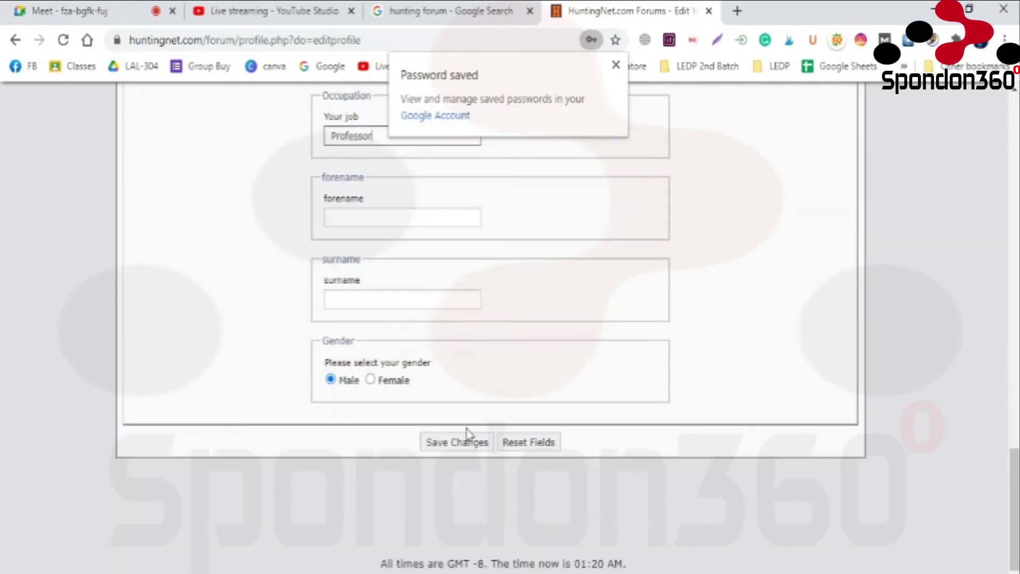
pyautogui.click(462, 448)
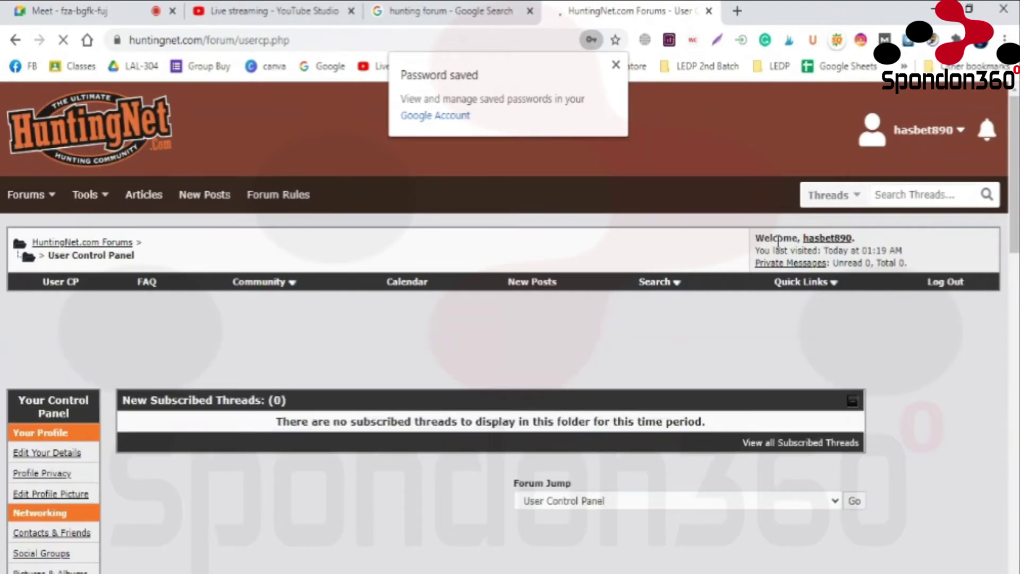
# - Open your member profile from the welcome link and view its Statistics and Social Profiles tabs
pyautogui.click(822, 240)
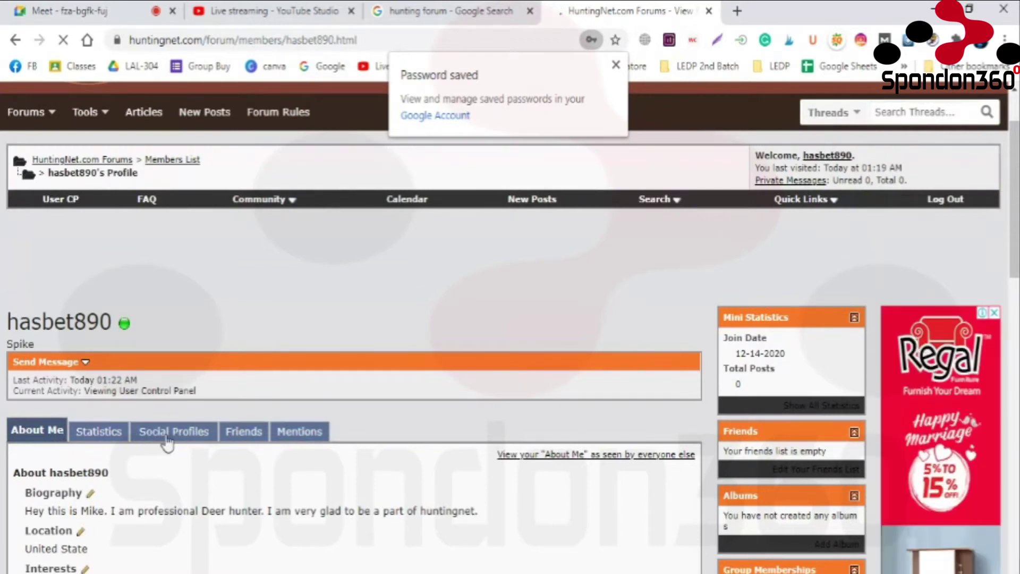
pyautogui.scroll(-5, 167, 443)
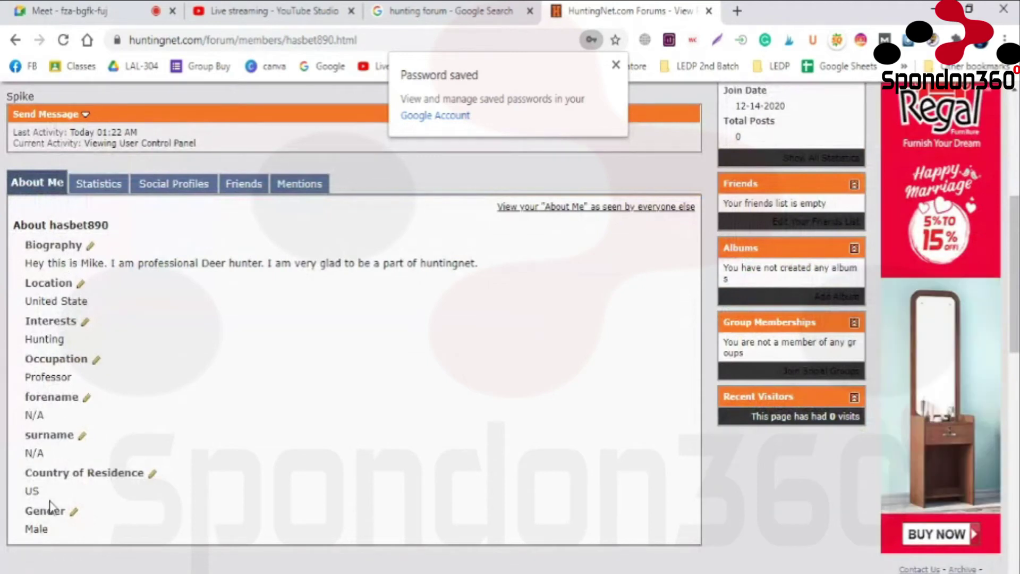
pyautogui.click(106, 186)
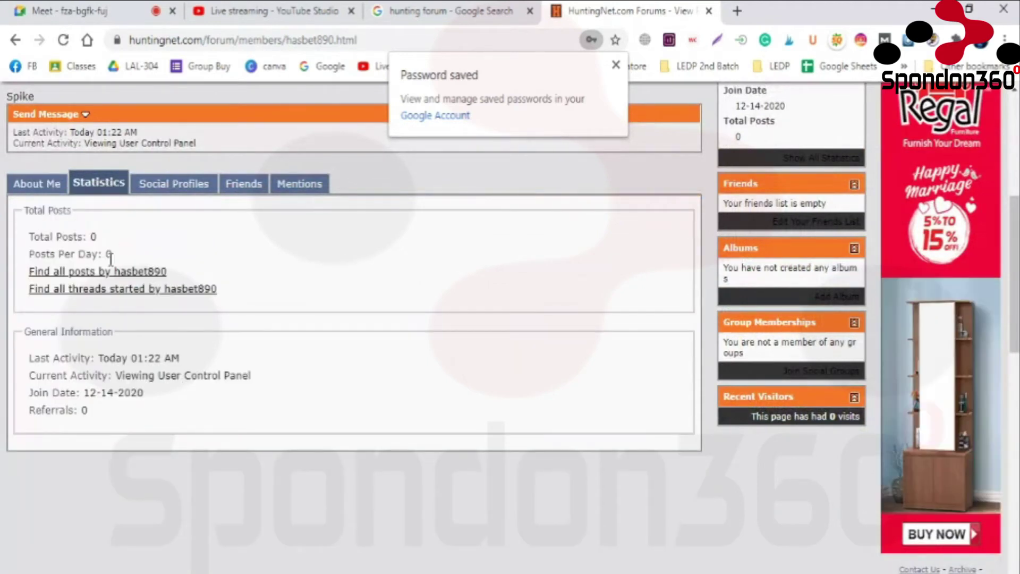
pyautogui.click(162, 192)
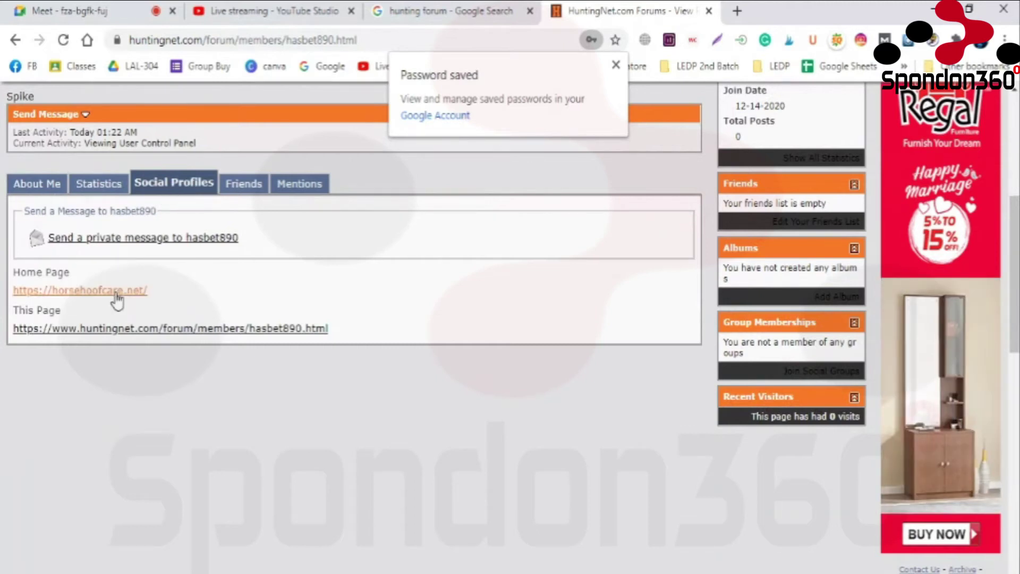
# - Copy the profile page's full address from the address bar
pyautogui.rightClick(296, 47)
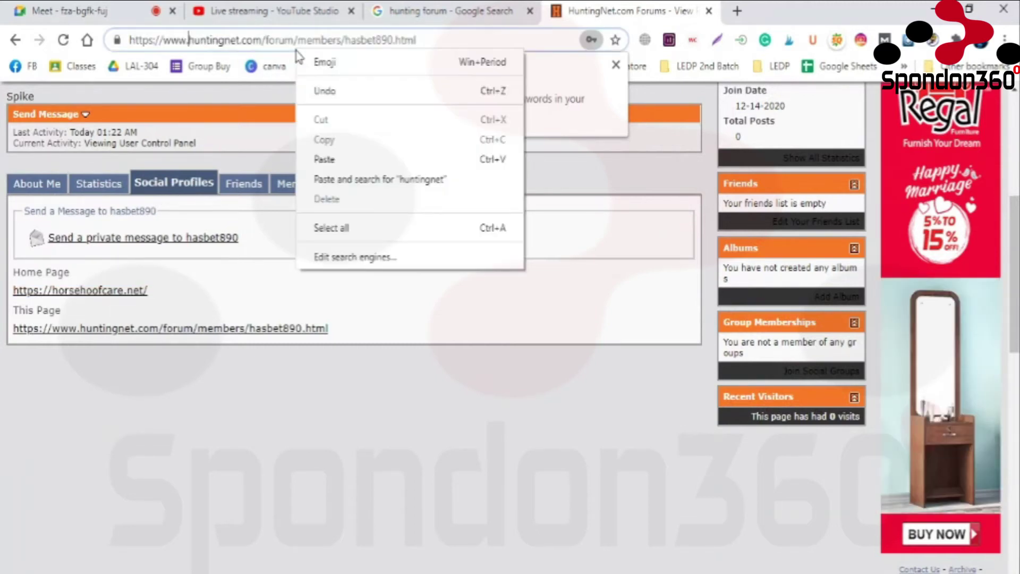
pyautogui.click(285, 39)
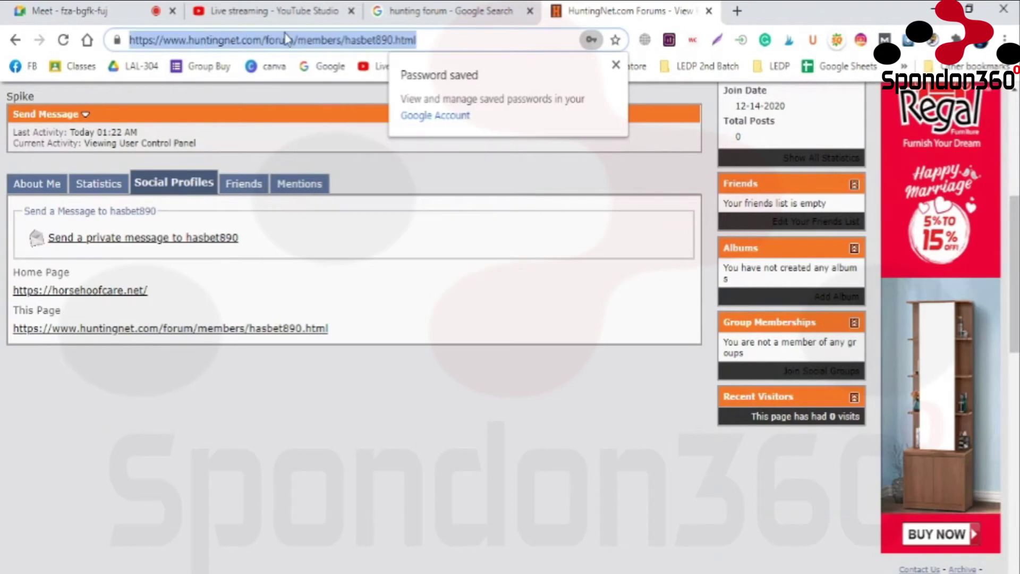
pyautogui.rightClick(287, 39)
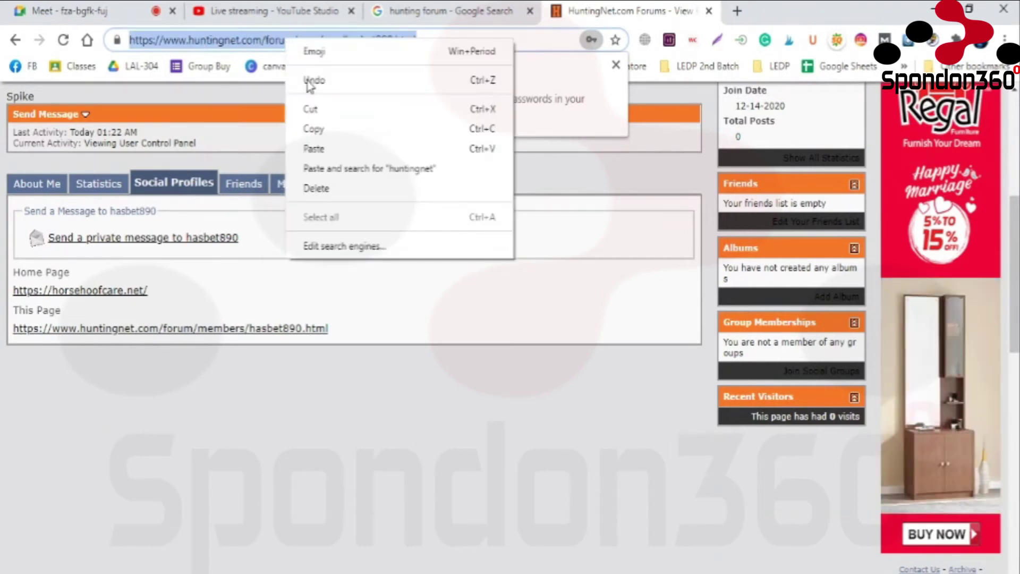
pyautogui.click(319, 128)
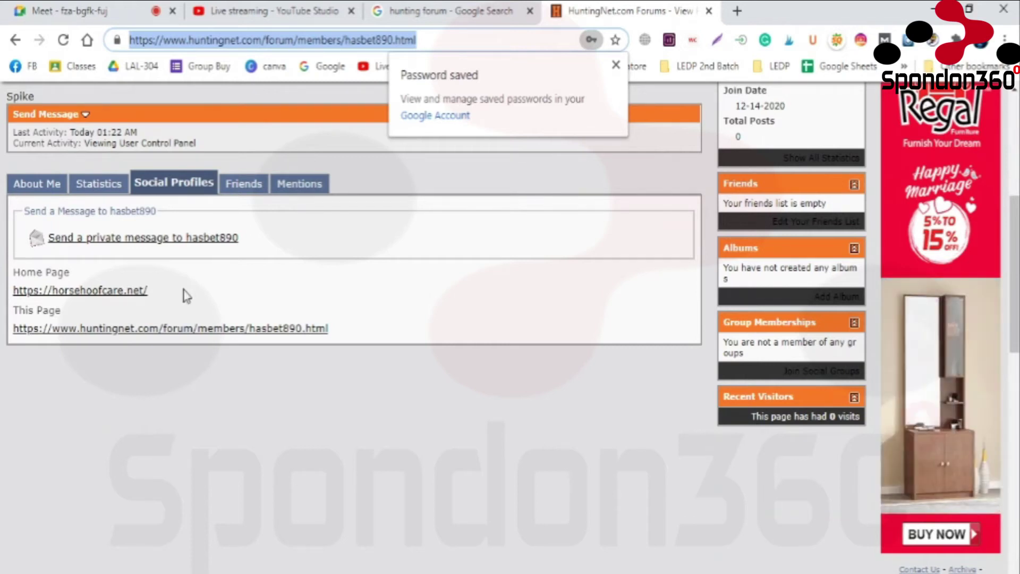
pyautogui.click(616, 65)
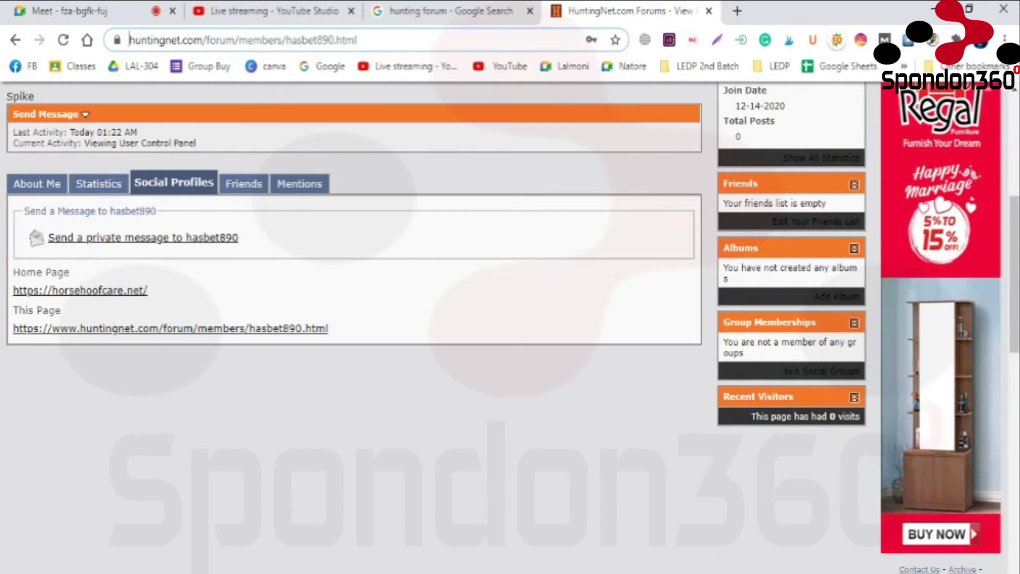
# - Load the copied profile address in a new tab of the other Chrome window and view its social links
pyautogui.hotkey('alt', 'Tab')
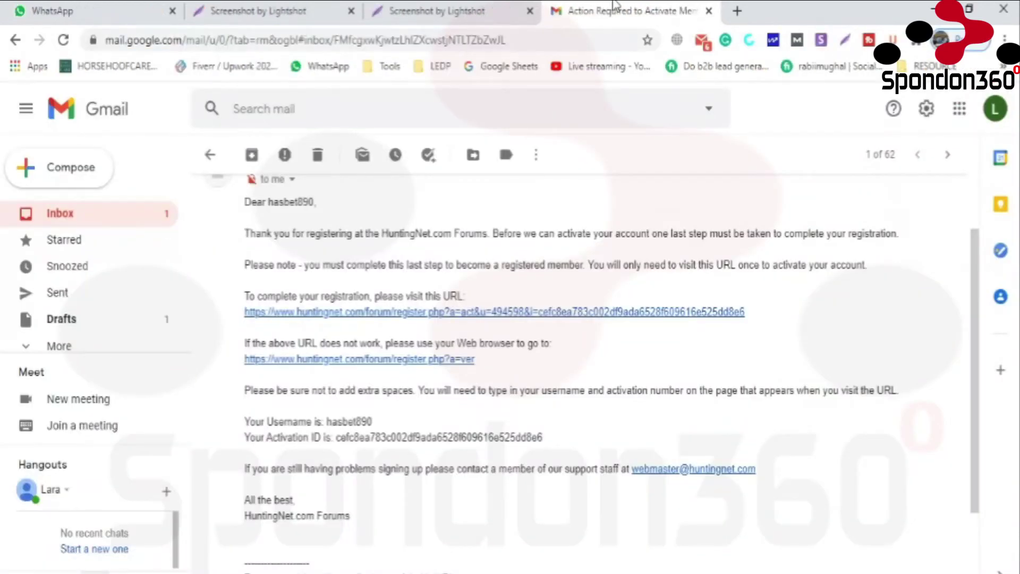
pyautogui.click(738, 11)
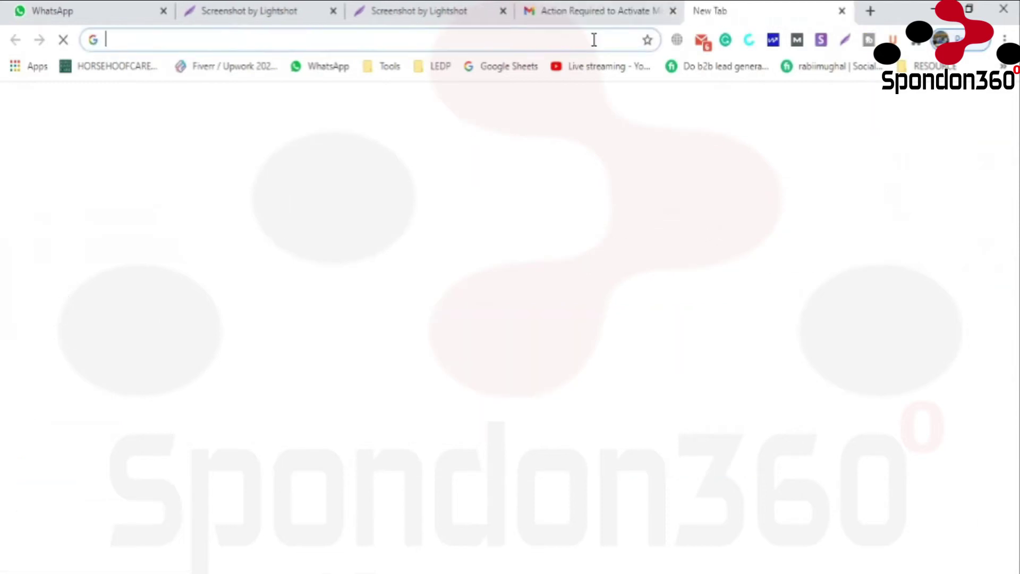
pyautogui.rightClick(593, 40)
pyautogui.click(640, 170)
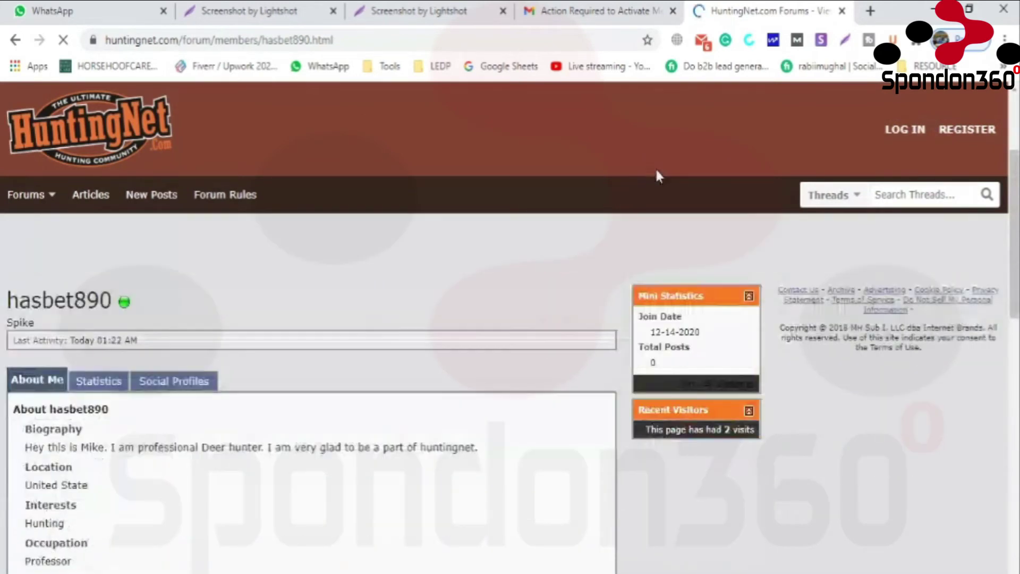
pyautogui.scroll(-2, 229, 340)
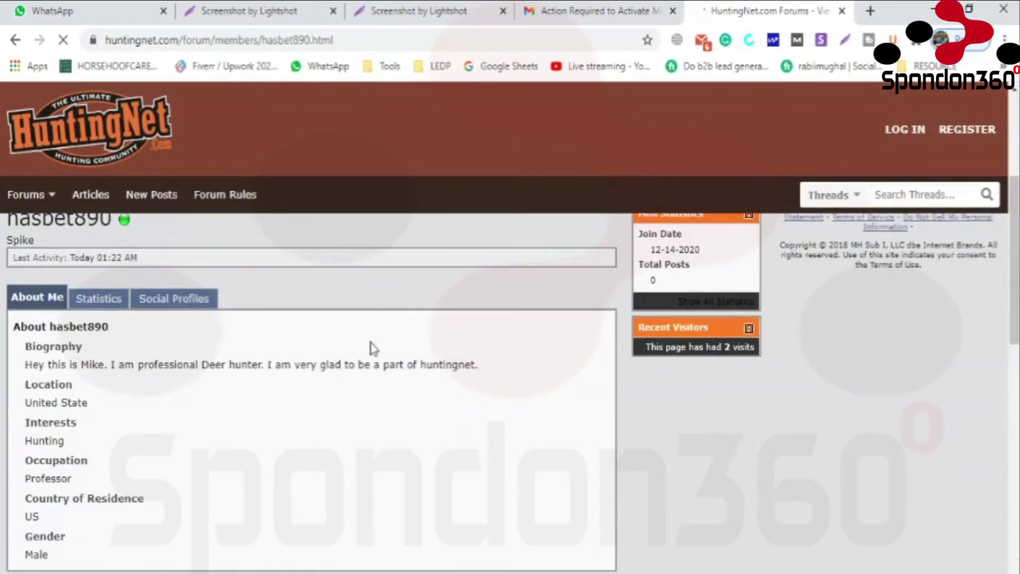
pyautogui.click(194, 307)
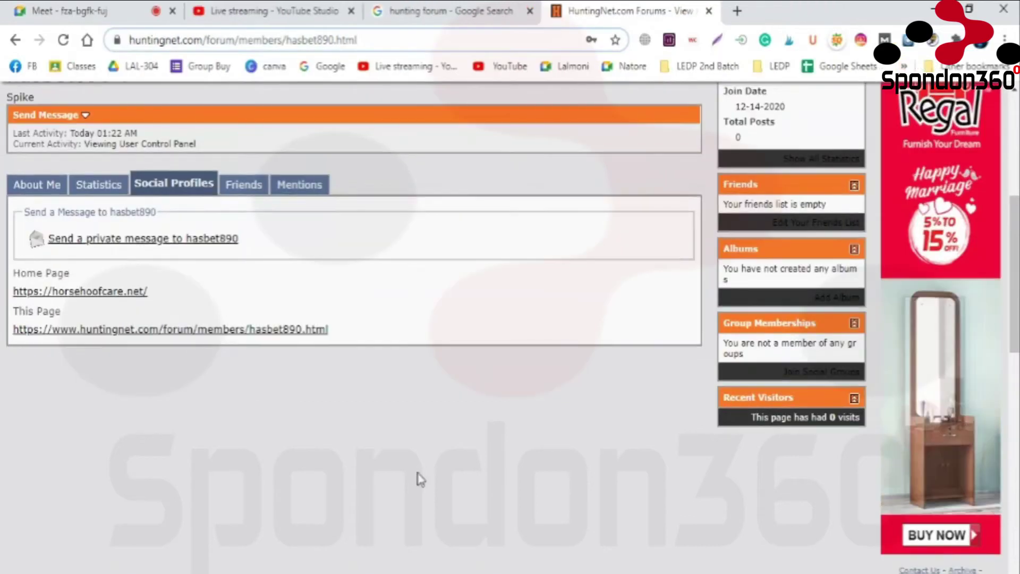
# - Show the Forums category list and the Outdoor Gear sub-forums, including Video & Photography
pyautogui.scroll(8, 417, 476)
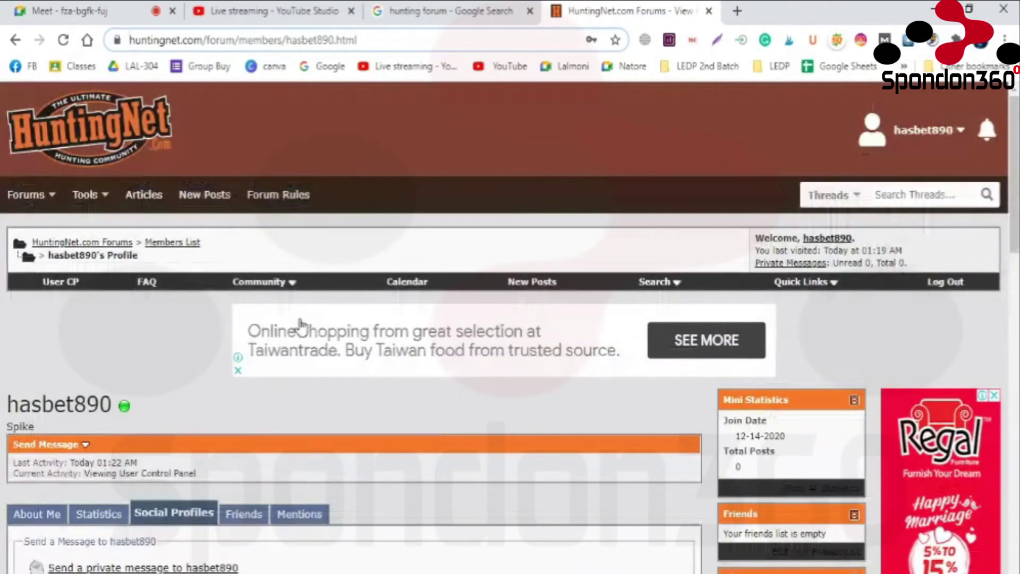
pyautogui.click(25, 195)
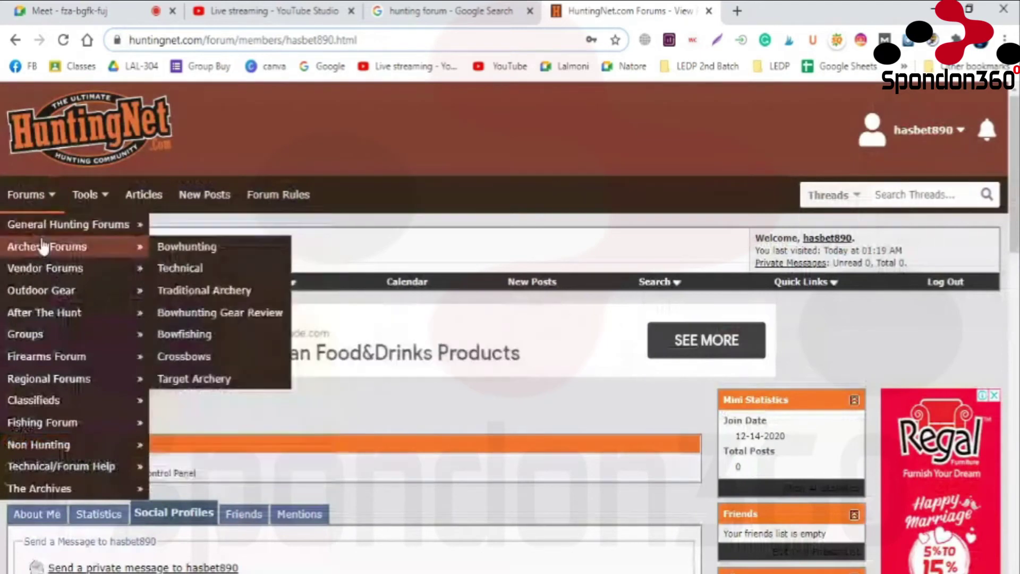
pyautogui.moveTo(44, 298)
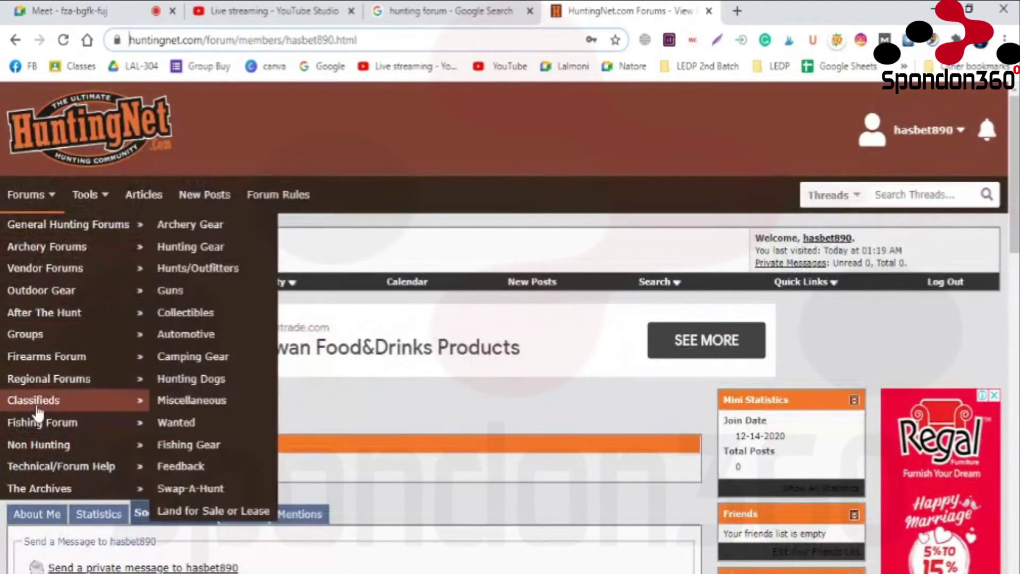
pyautogui.moveTo(50, 346)
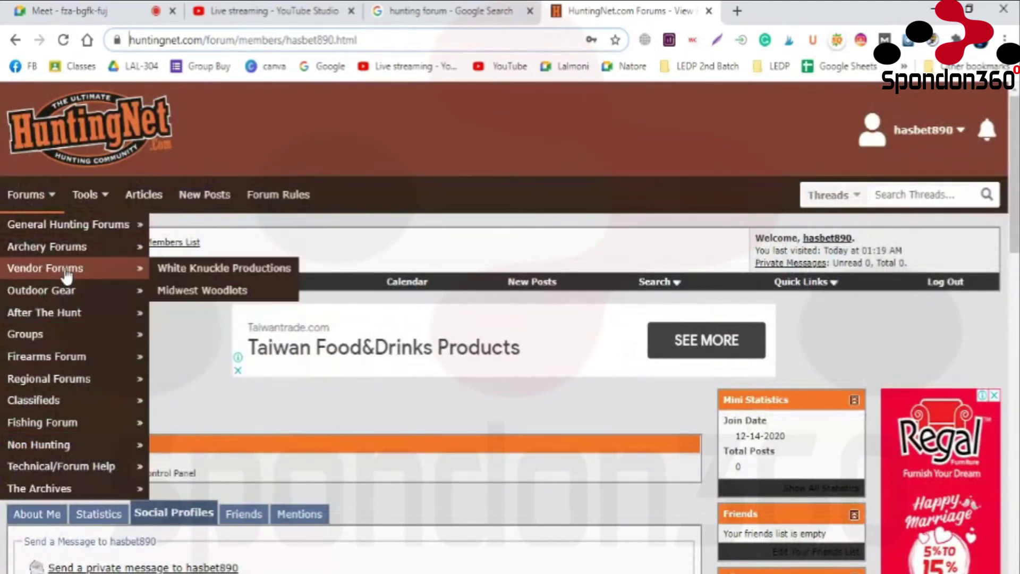
pyautogui.moveTo(74, 257)
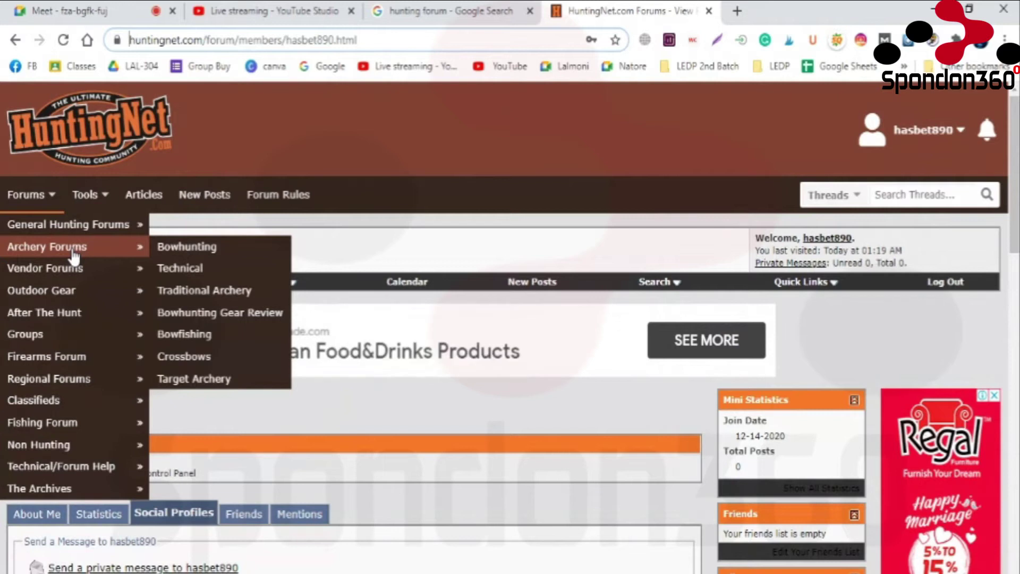
pyautogui.moveTo(76, 277)
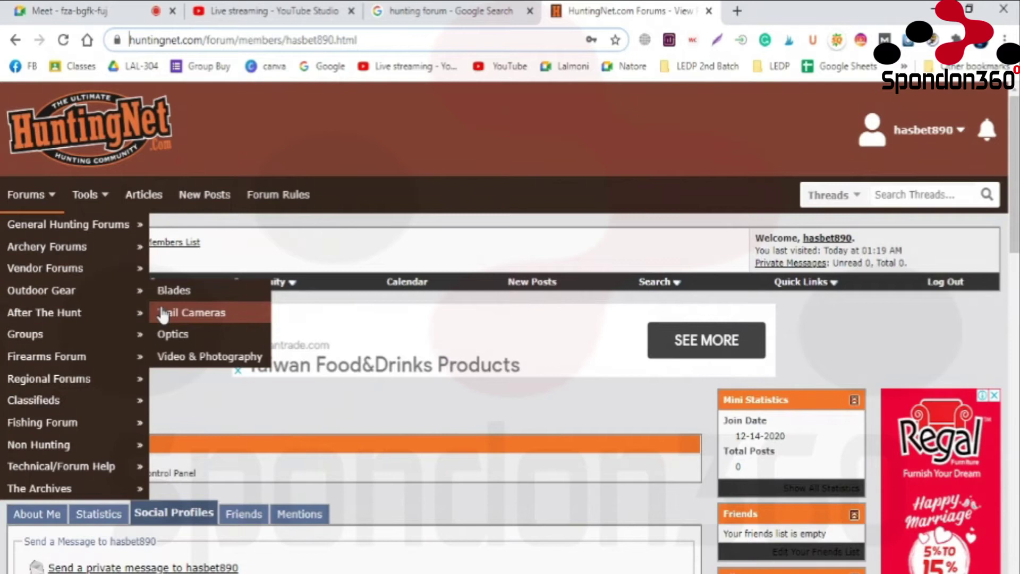
# - Enter the Video & Photography forum and open the Still-Image Camera Recommendation thread
pyautogui.click(190, 362)
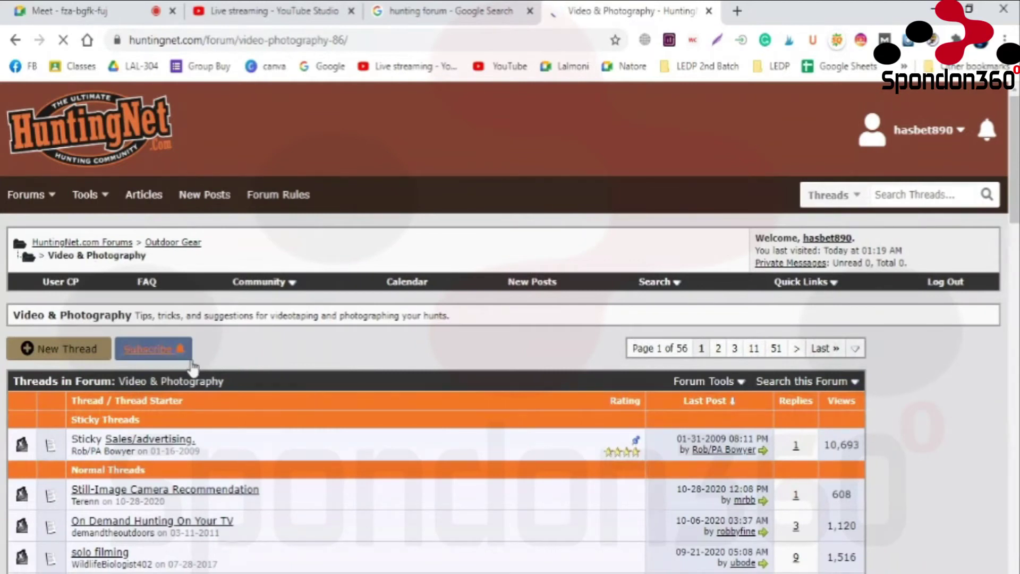
pyautogui.scroll(-3, 193, 366)
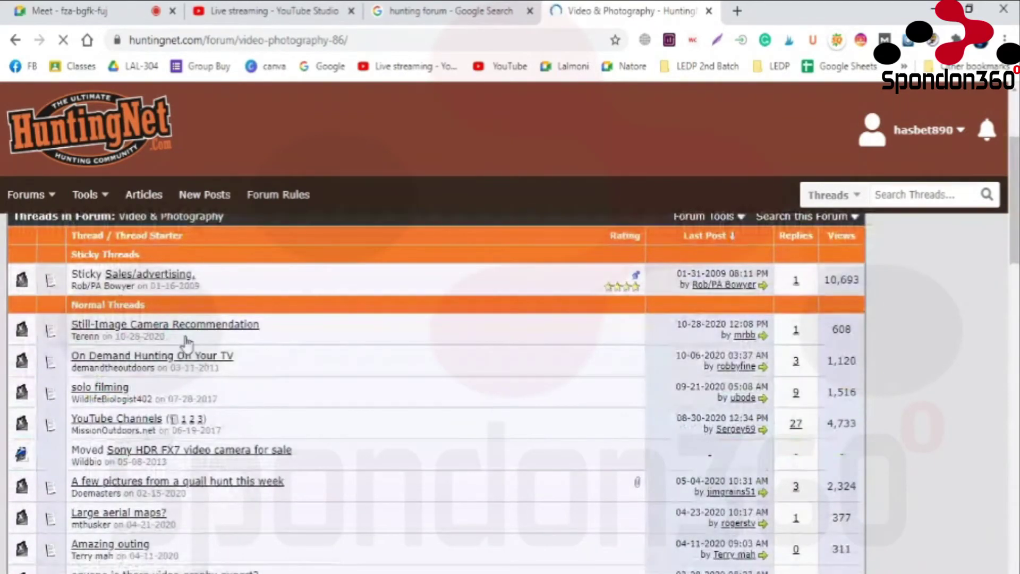
pyautogui.scroll(2, 208, 327)
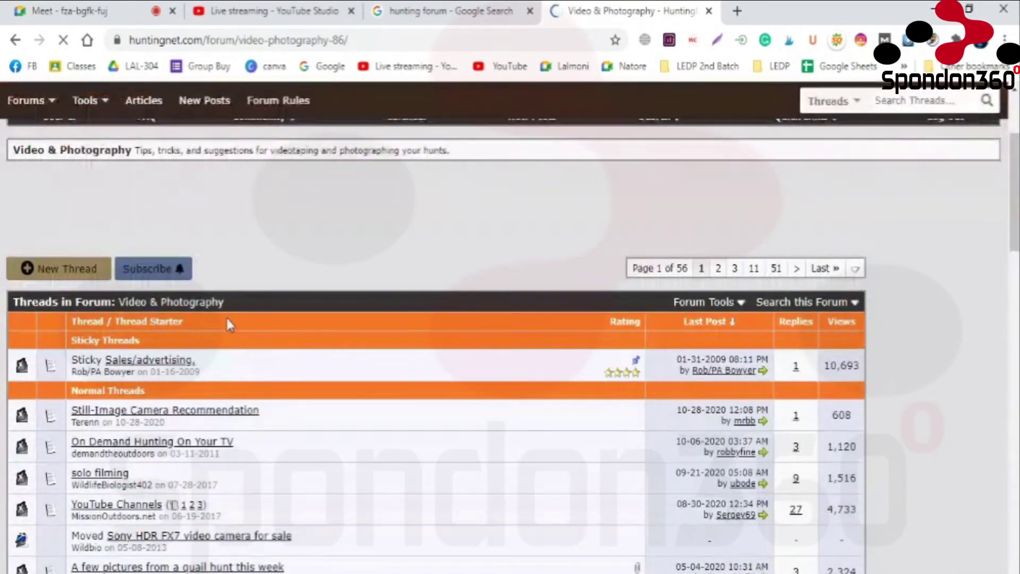
pyautogui.scroll(-2, 229, 324)
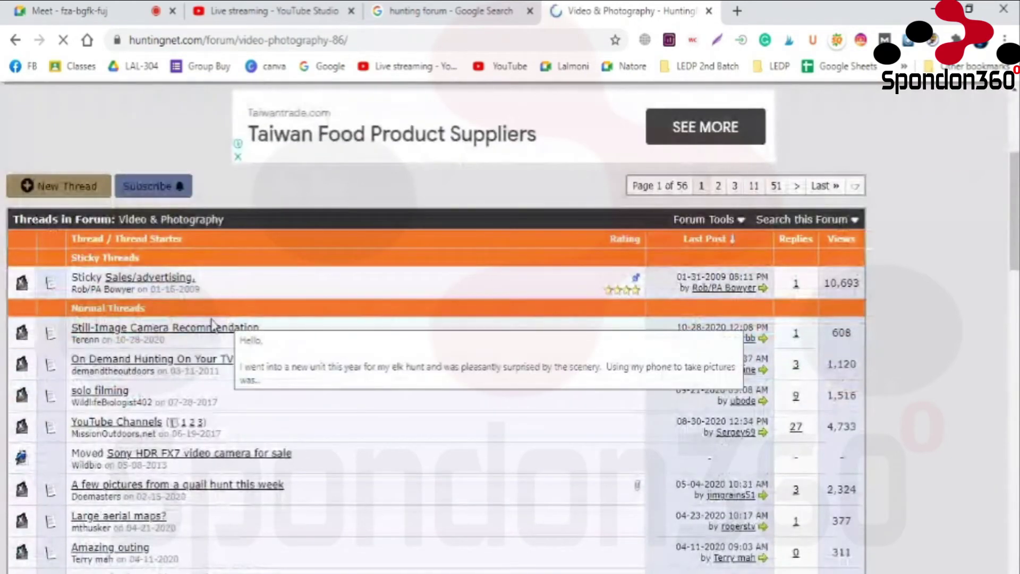
pyautogui.moveTo(283, 354)
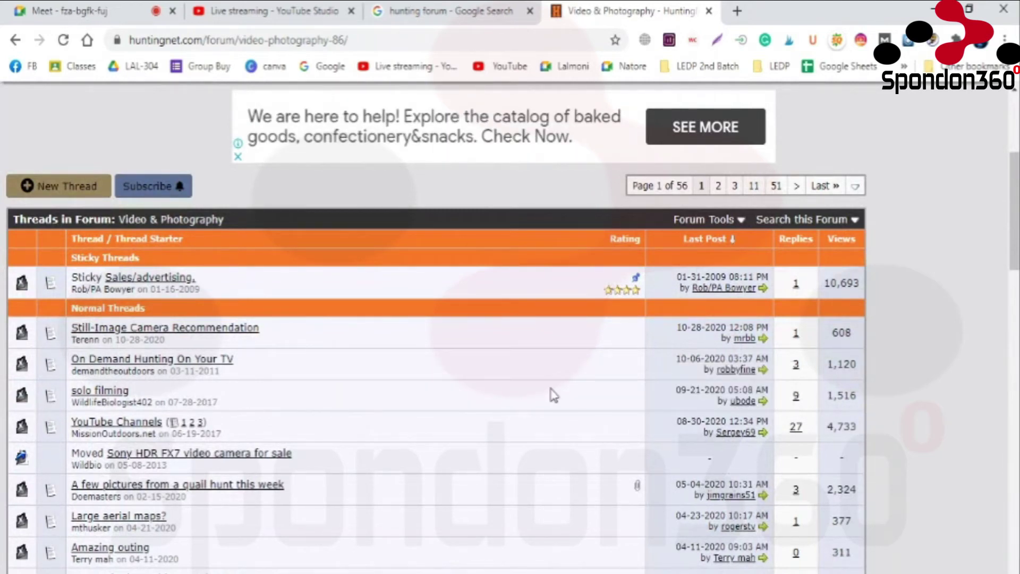
pyautogui.moveTo(703, 328); pyautogui.dragTo(718, 339)
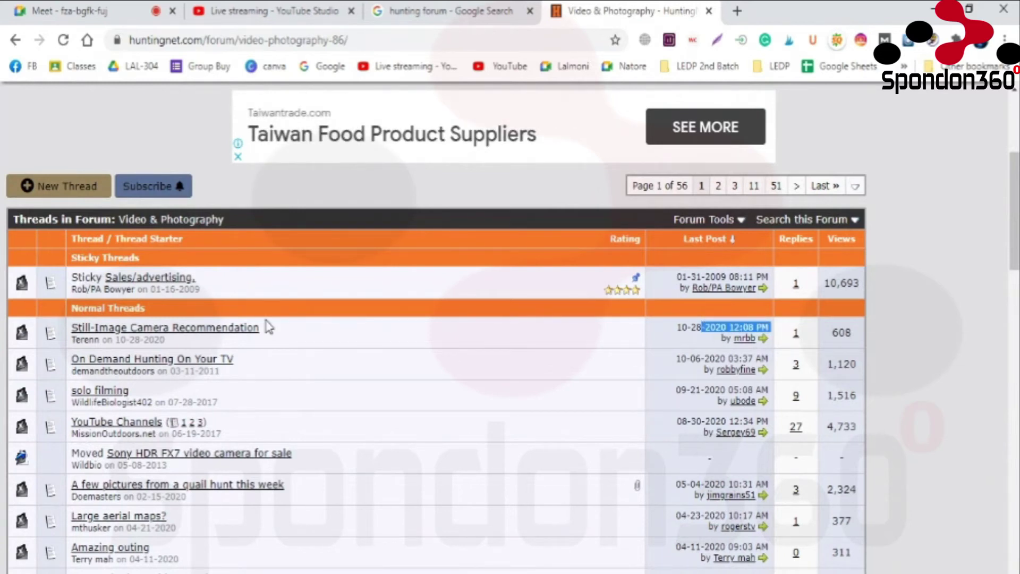
pyautogui.click(236, 336)
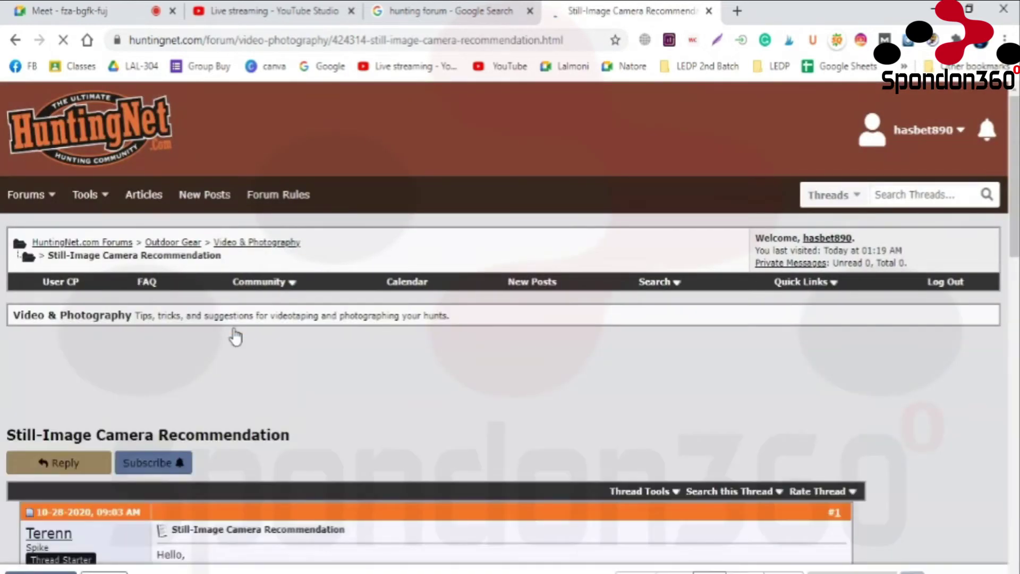
pyautogui.scroll(-5, 235, 336)
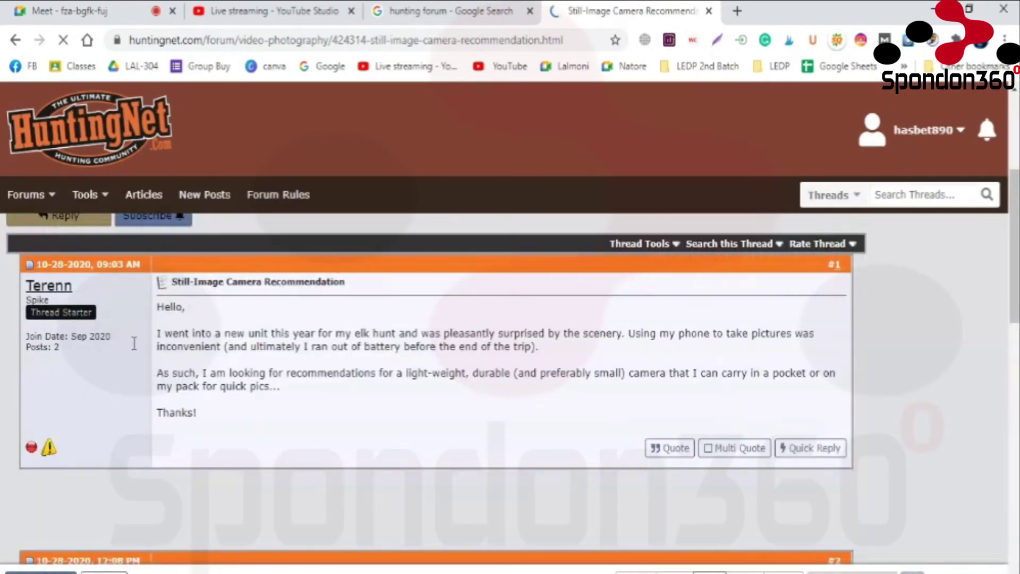
pyautogui.scroll(-5, 276, 240)
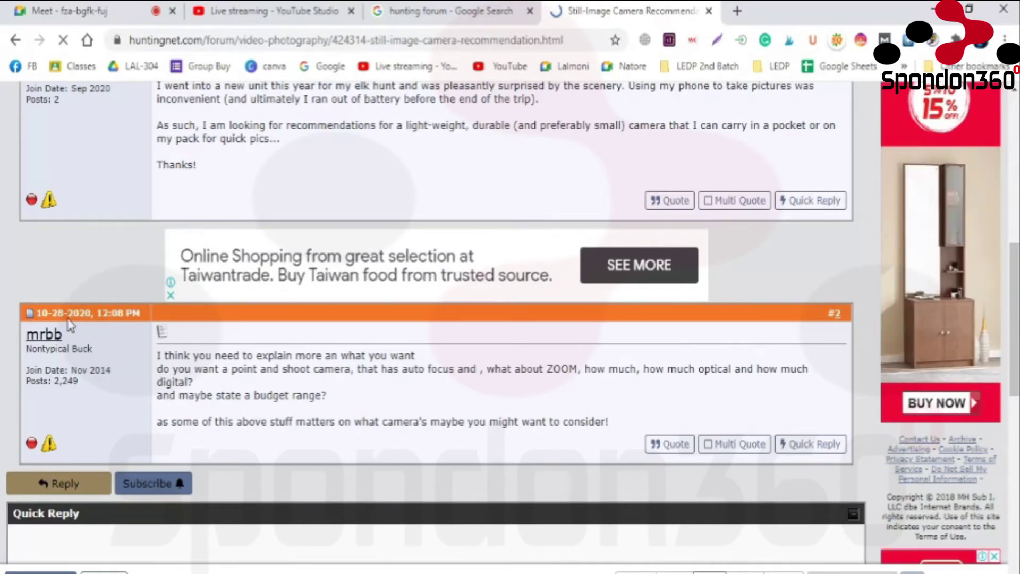
pyautogui.moveTo(52, 371); pyautogui.dragTo(81, 382)
pyautogui.scroll(1, 110, 333)
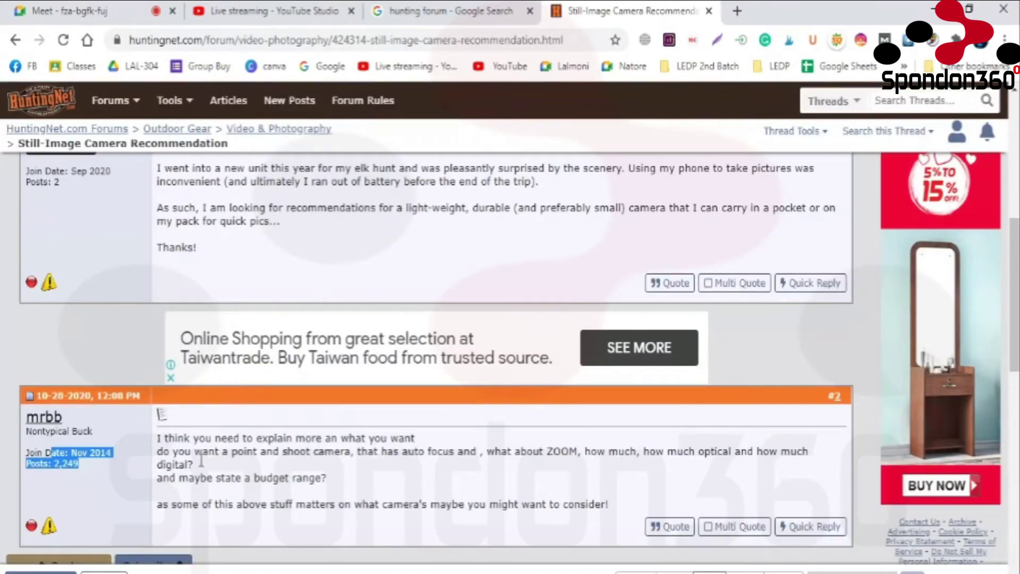
pyautogui.scroll(-1, 210, 458)
pyautogui.scroll(-4, 209, 457)
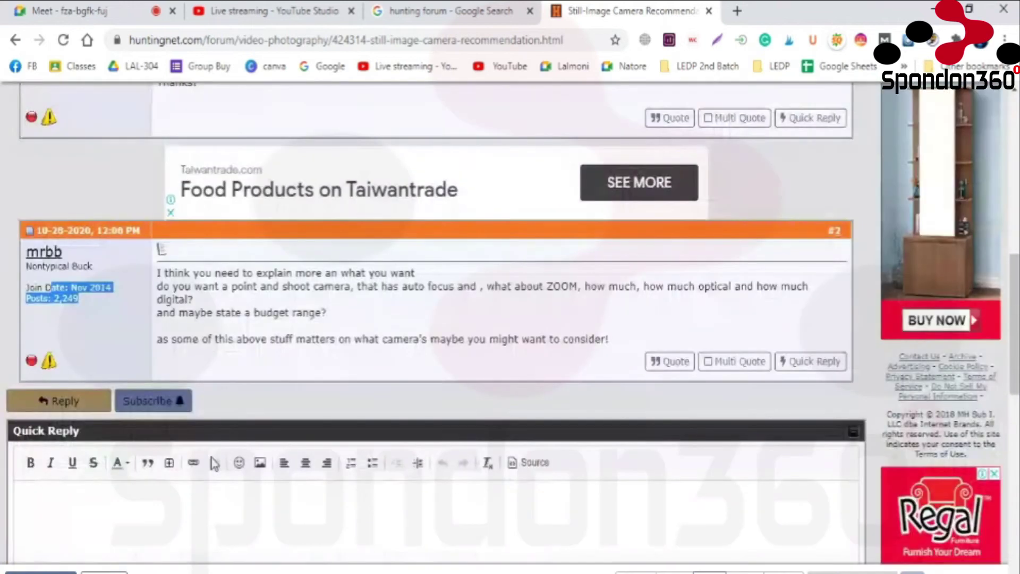
pyautogui.scroll(-1, 312, 387)
pyautogui.scroll(3, 319, 388)
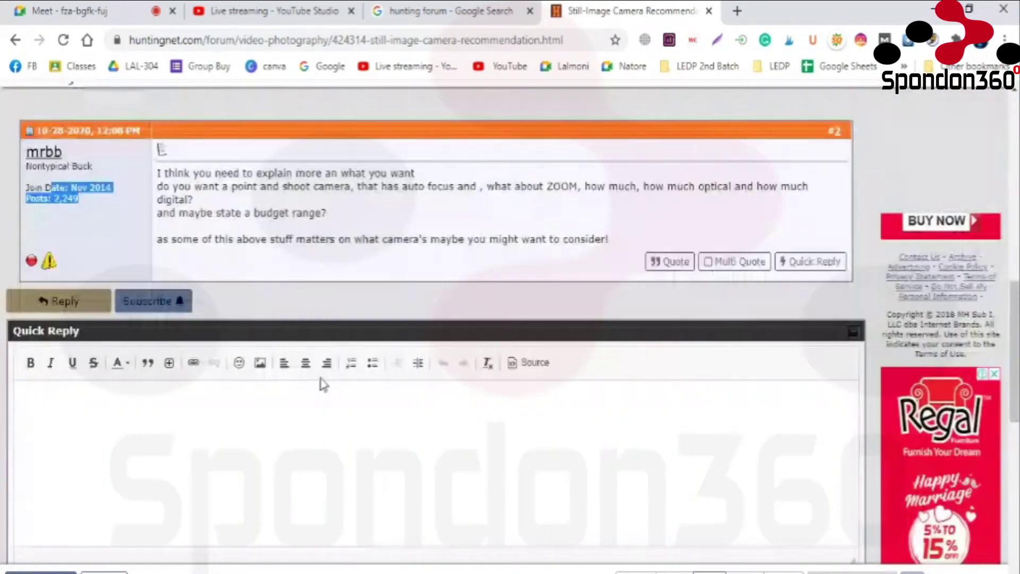
pyautogui.scroll(-2, 319, 379)
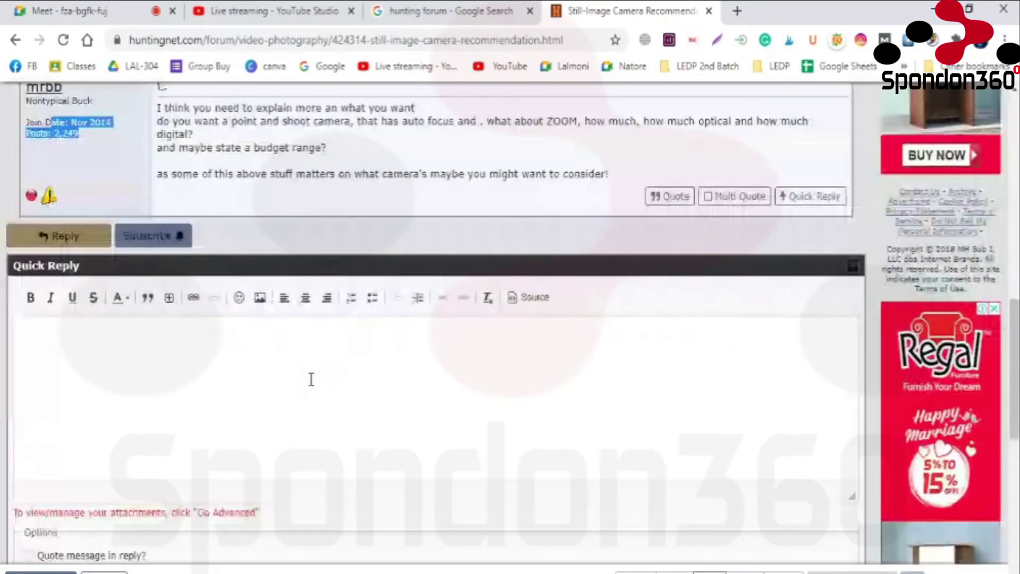
pyautogui.click(218, 397)
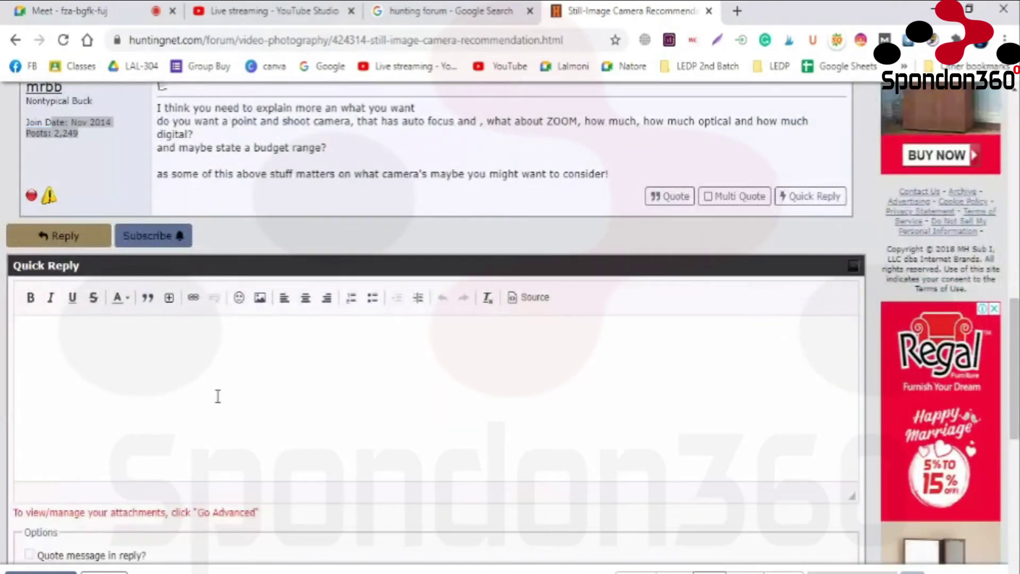
pyautogui.scroll(1, 217, 398)
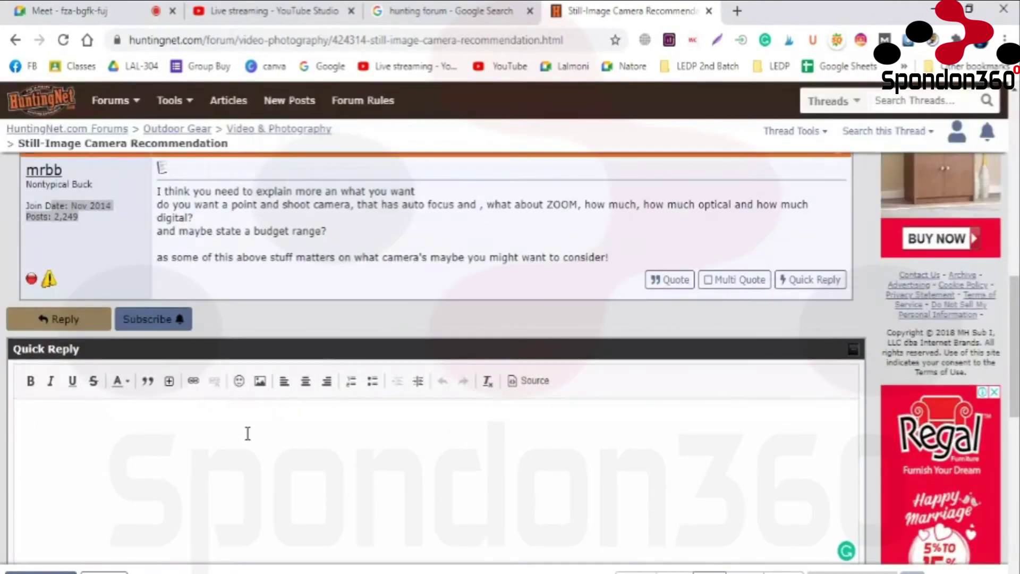
pyautogui.scroll(7, 247, 434)
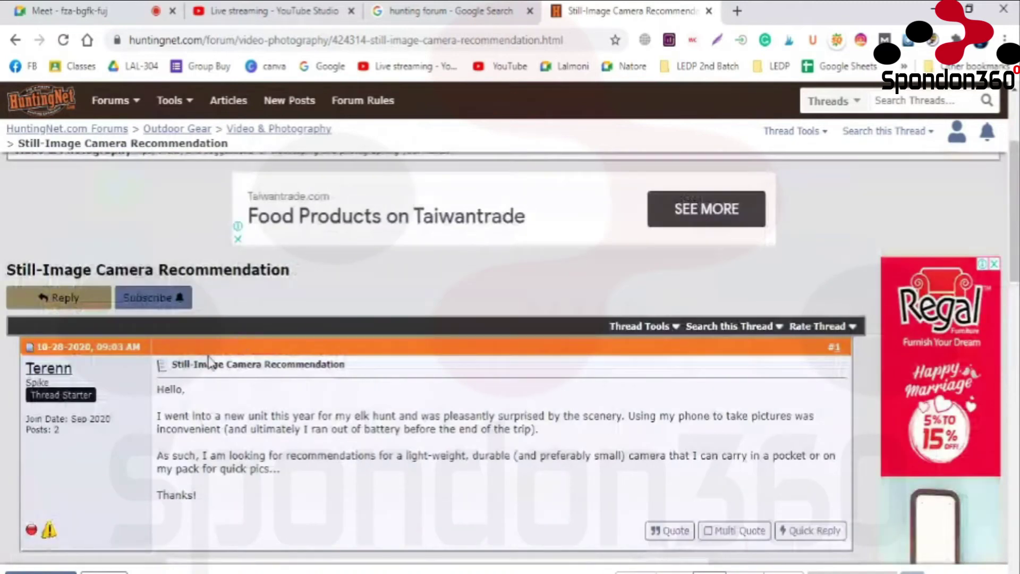
pyautogui.moveTo(227, 365); pyautogui.dragTo(325, 367)
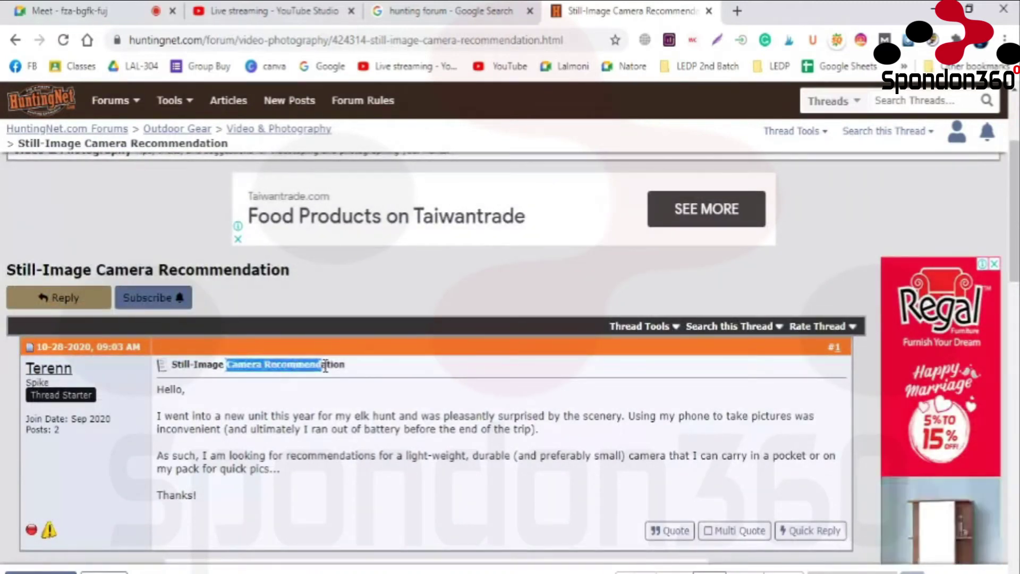
pyautogui.scroll(-4, 325, 367)
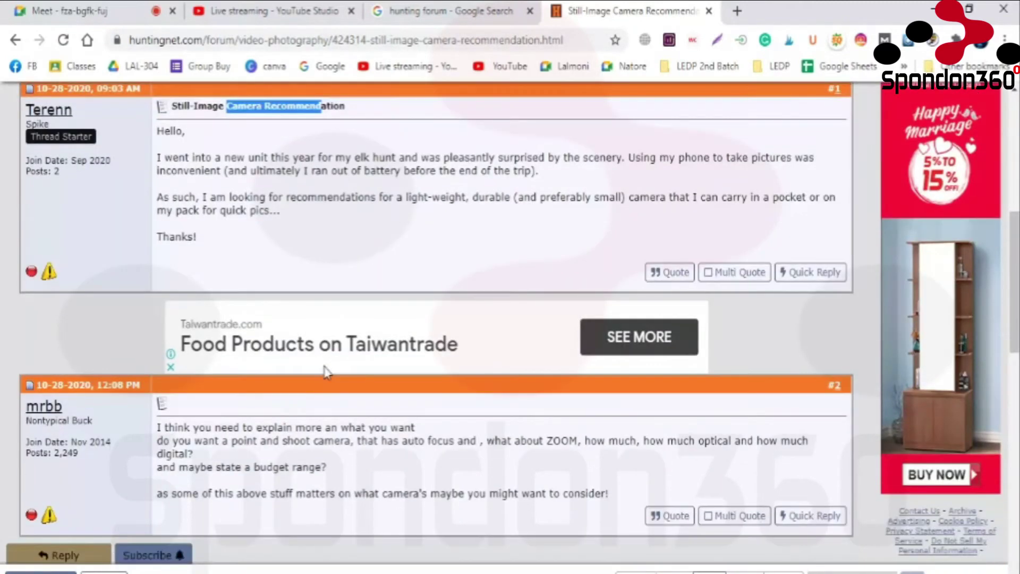
pyautogui.scroll(1, 187, 241)
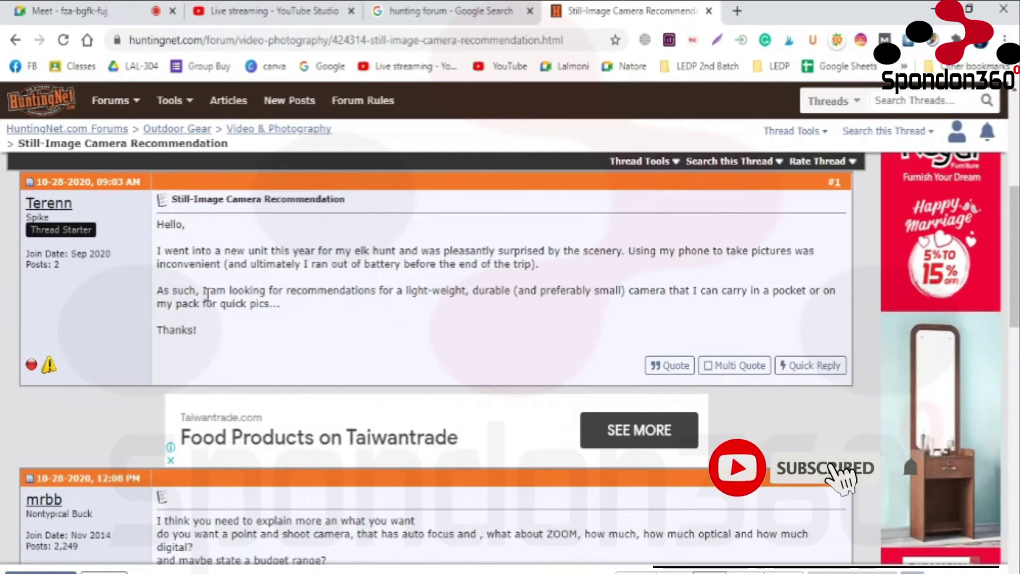
pyautogui.moveTo(203, 291); pyautogui.dragTo(271, 305)
# - Paste the copied request sentence into the quick reply and write 'If you want a' above it
pyautogui.scroll(-8, 332, 321)
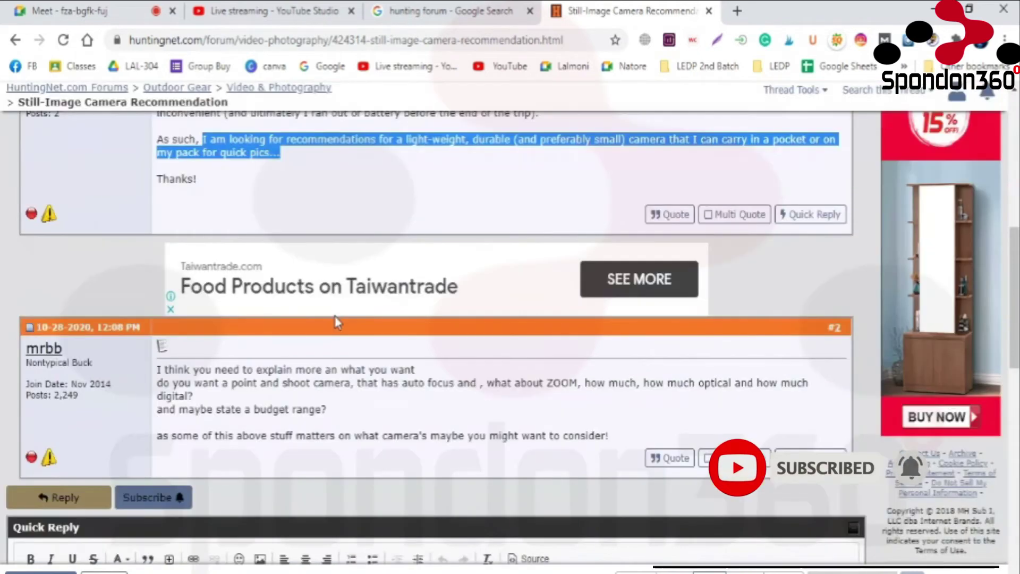
pyautogui.click(30, 339)
pyautogui.write('I am looking for recommendations for a light-weight, durable (and preferably small) camera that I can carry in a pocket or on my pack for quick pics...')
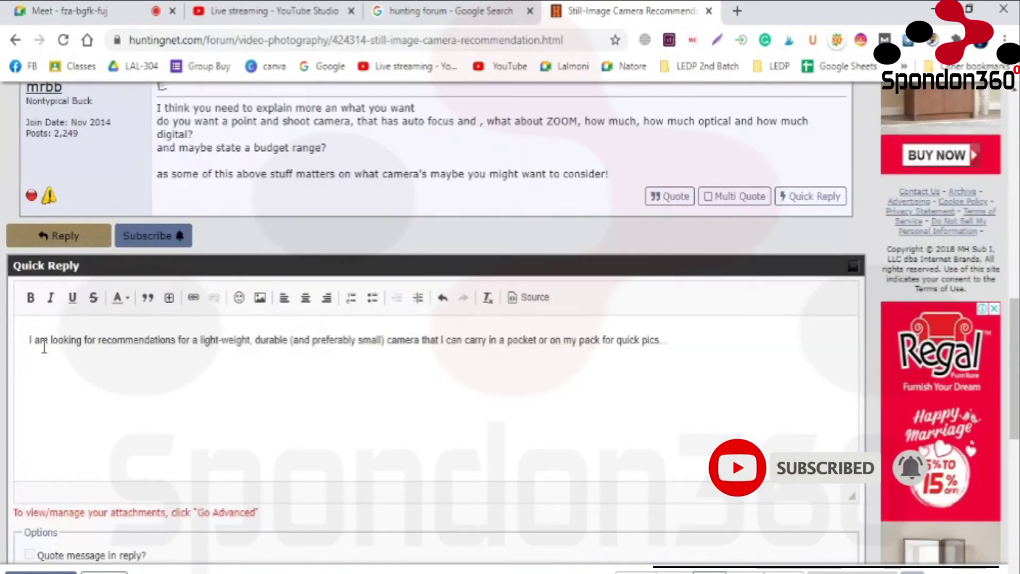
pyautogui.click(31, 339)
pyautogui.press('Return')
pyautogui.press('Return')
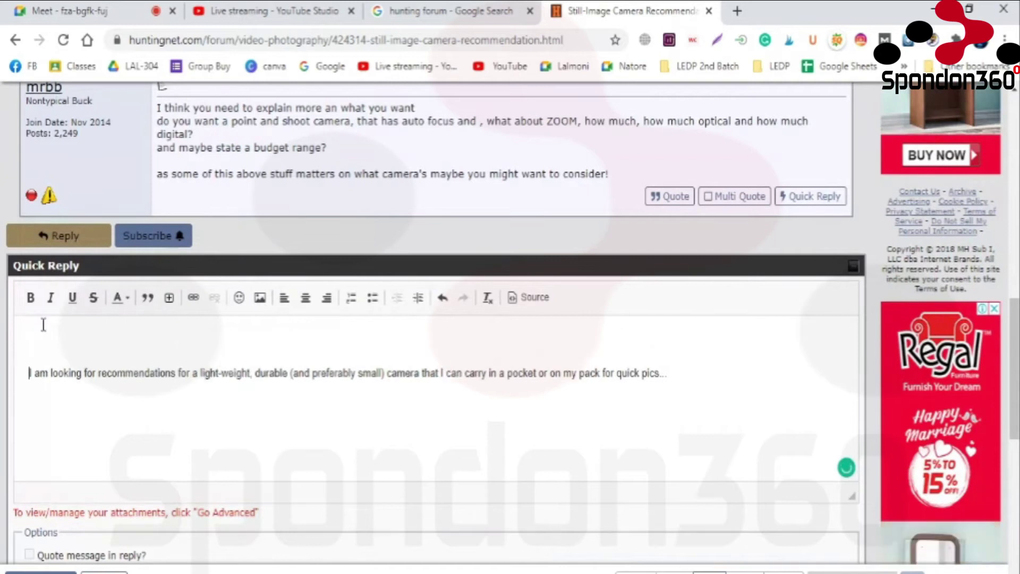
pyautogui.write('If')
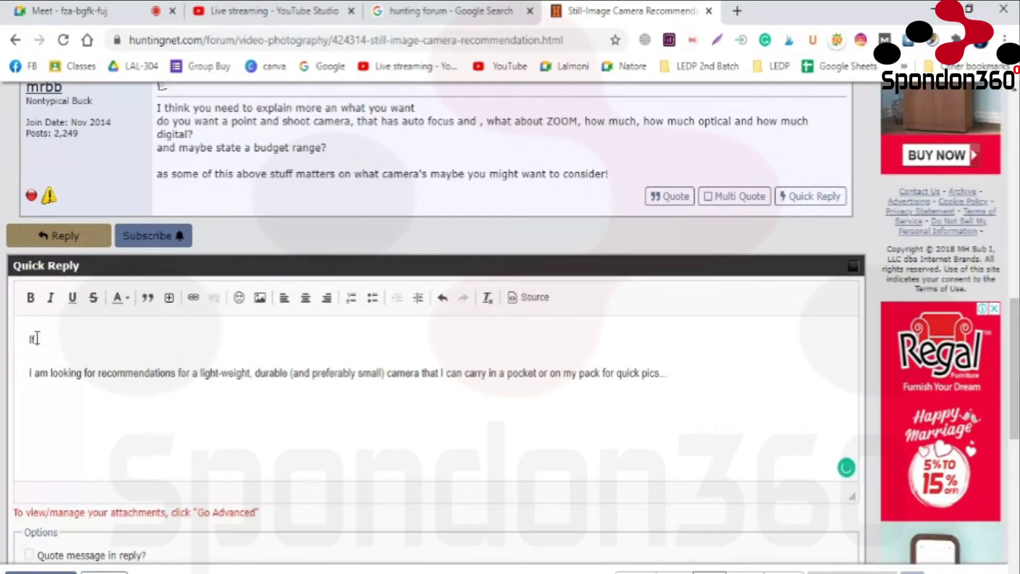
pyautogui.write(' you want t')
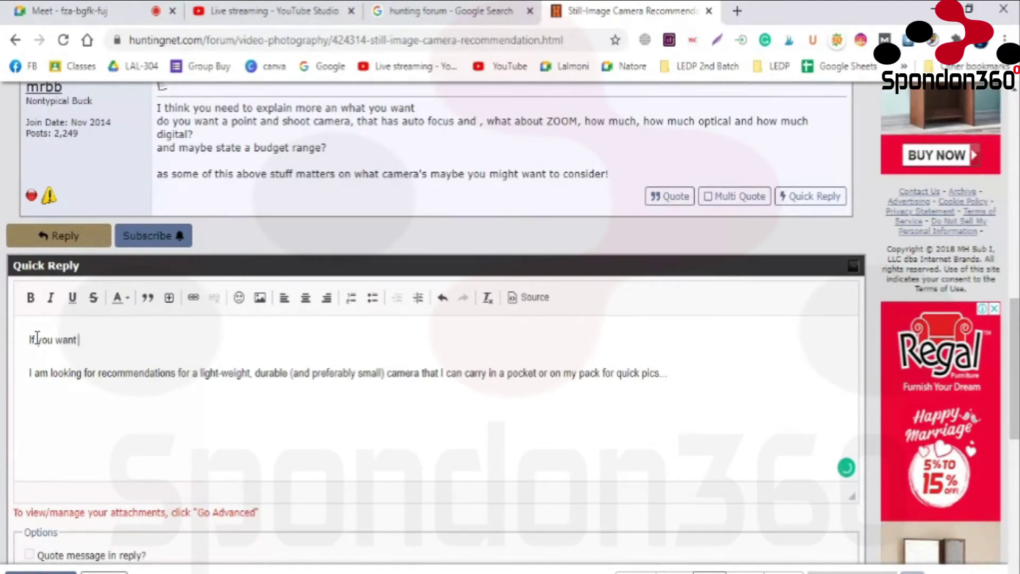
pyautogui.press('BackSpace')
pyautogui.press('BackSpace')
pyautogui.write('a')
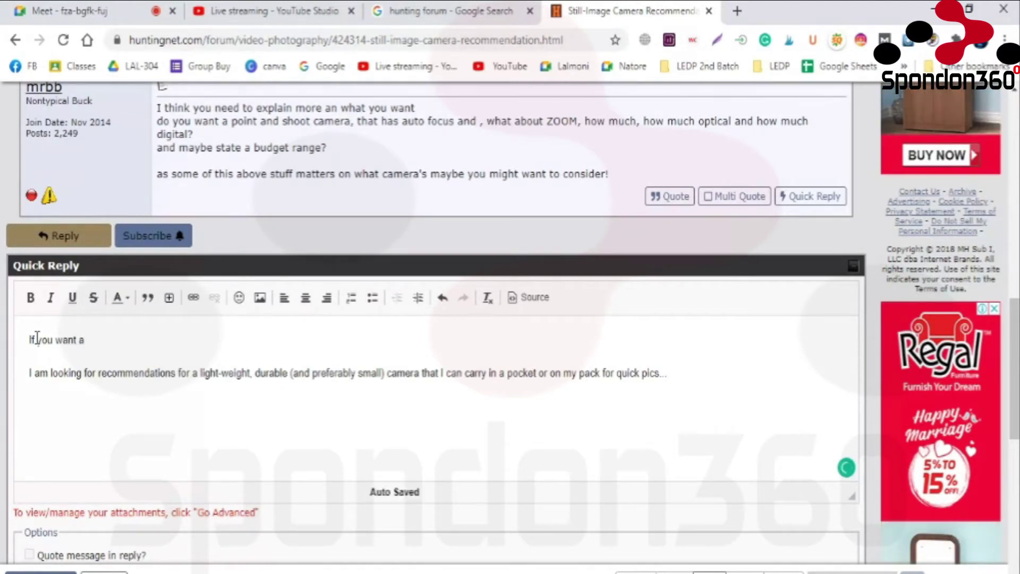
# - Paste the camera description phrase after 'If you want a' on the first line
pyautogui.click(197, 375)
pyautogui.moveTo(200, 372); pyautogui.dragTo(424, 379)
pyautogui.hotkey('ctrl', 'c')
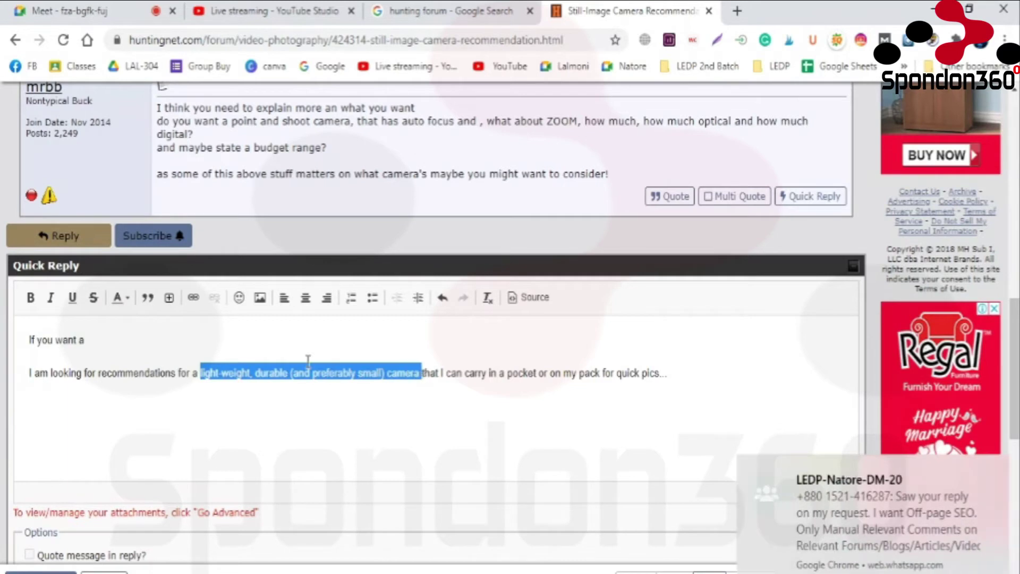
pyautogui.click(187, 335)
pyautogui.hotkey('ctrl', 'v')
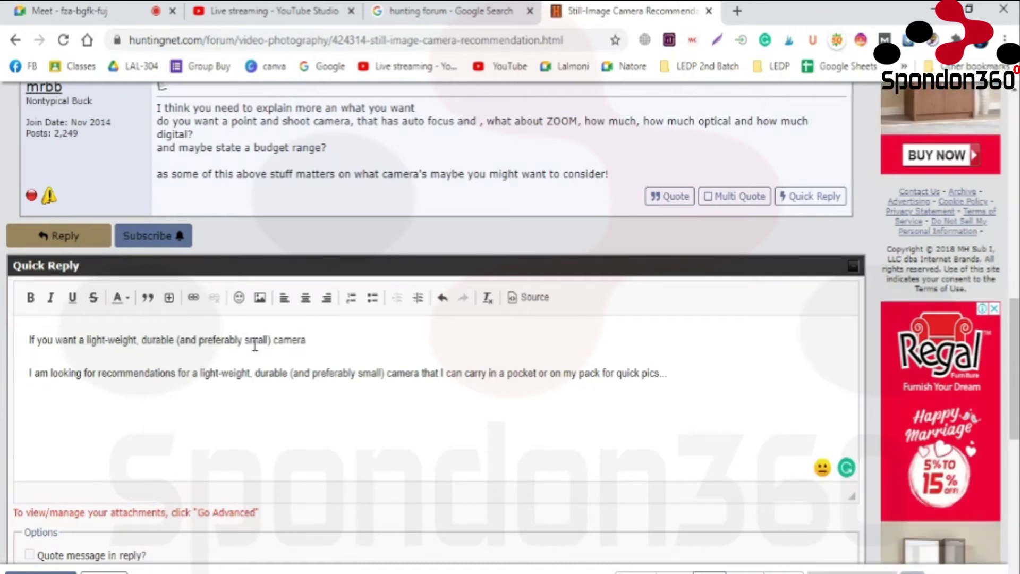
# - Delete 'preferably' and the surrounding parentheses from the first line
pyautogui.moveTo(245, 341); pyautogui.dragTo(202, 343)
pyautogui.press('BackSpace')
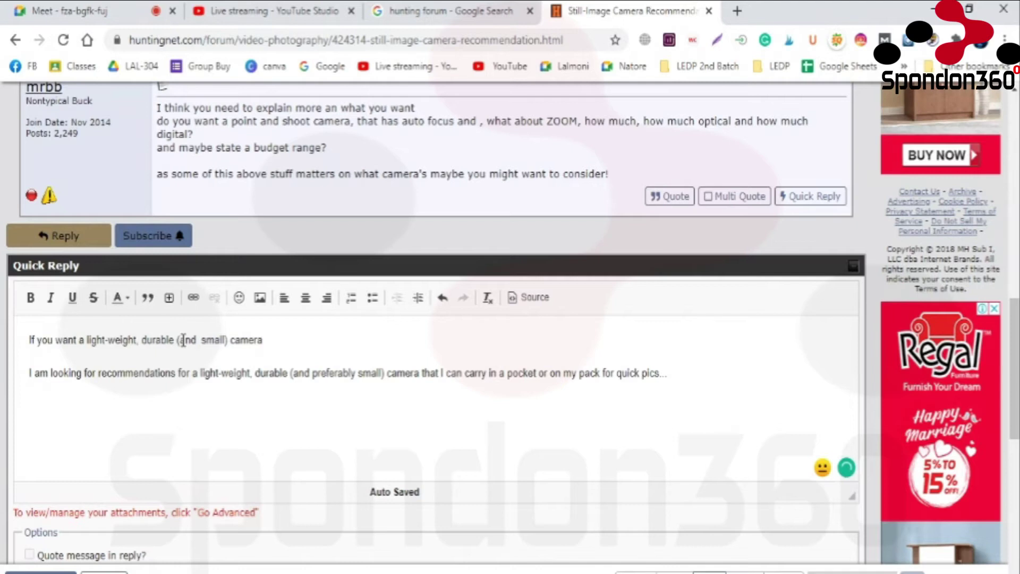
pyautogui.press('BackSpace')
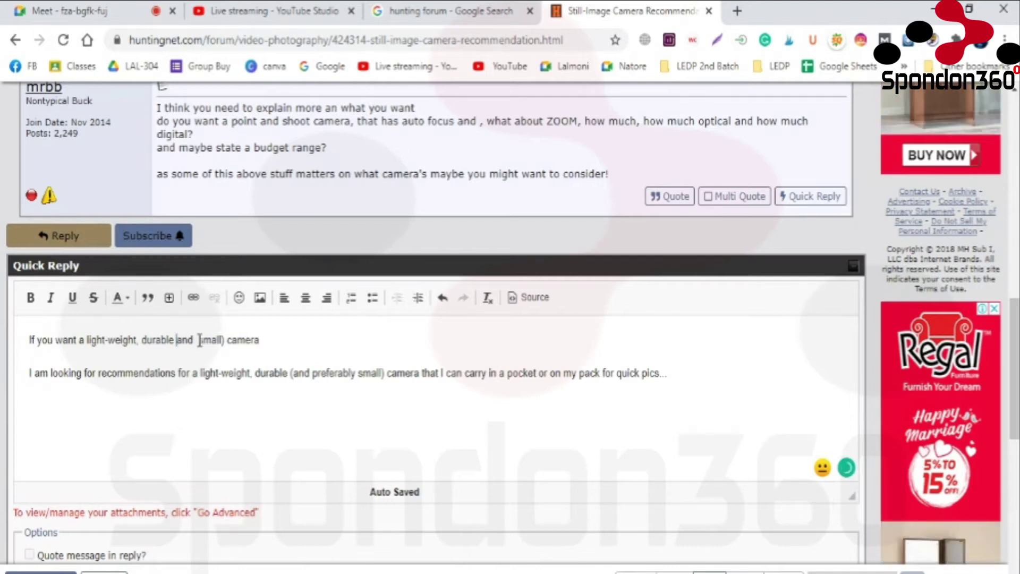
pyautogui.click(228, 340)
pyautogui.press('BackSpace')
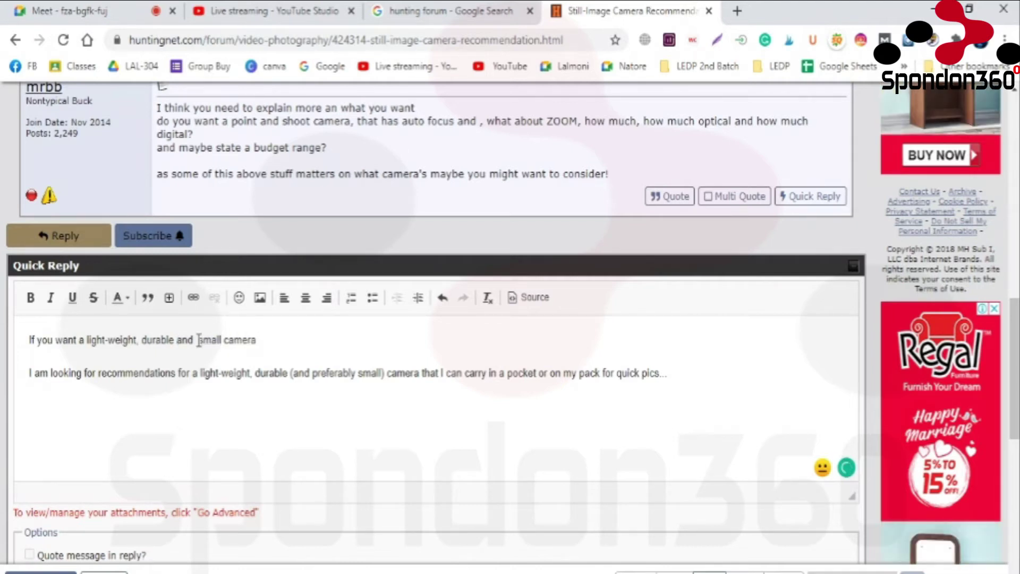
# - Remove the extra space before 'small' and append 'then you can check all details on SmartCamPicks.com'
pyautogui.click(199, 341)
pyautogui.press('BackSpace')
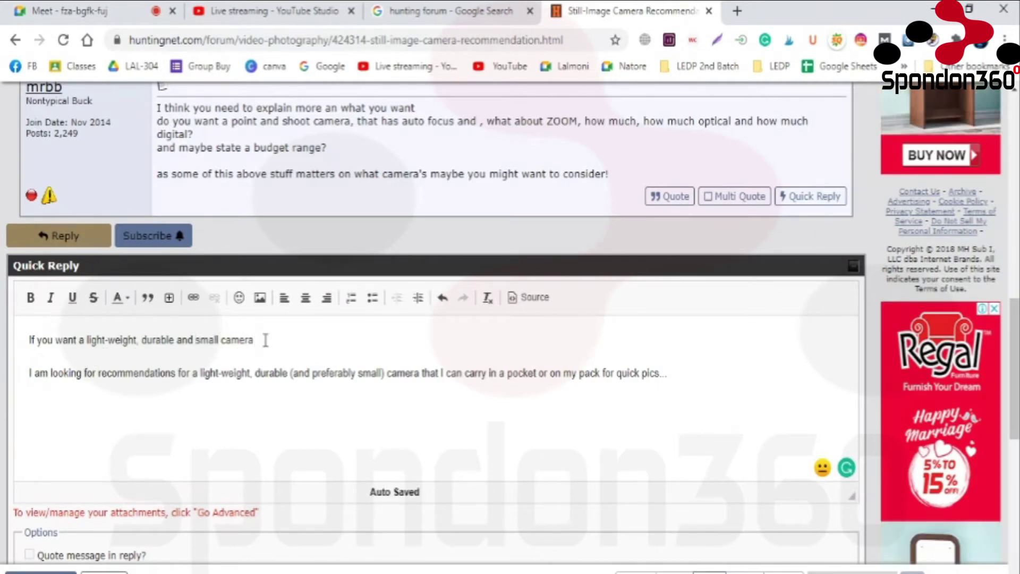
pyautogui.write('t')
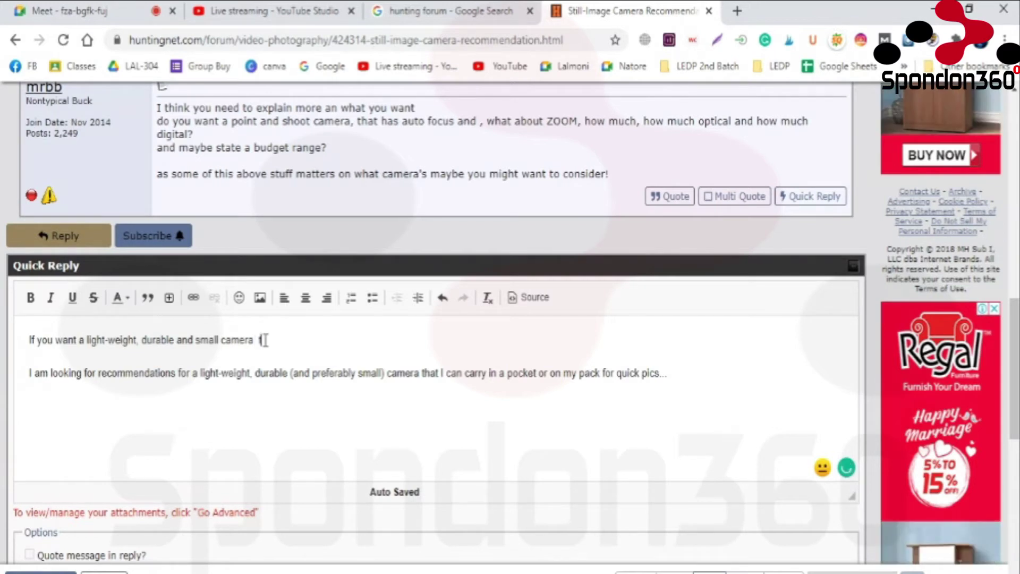
pyautogui.write('hen you')
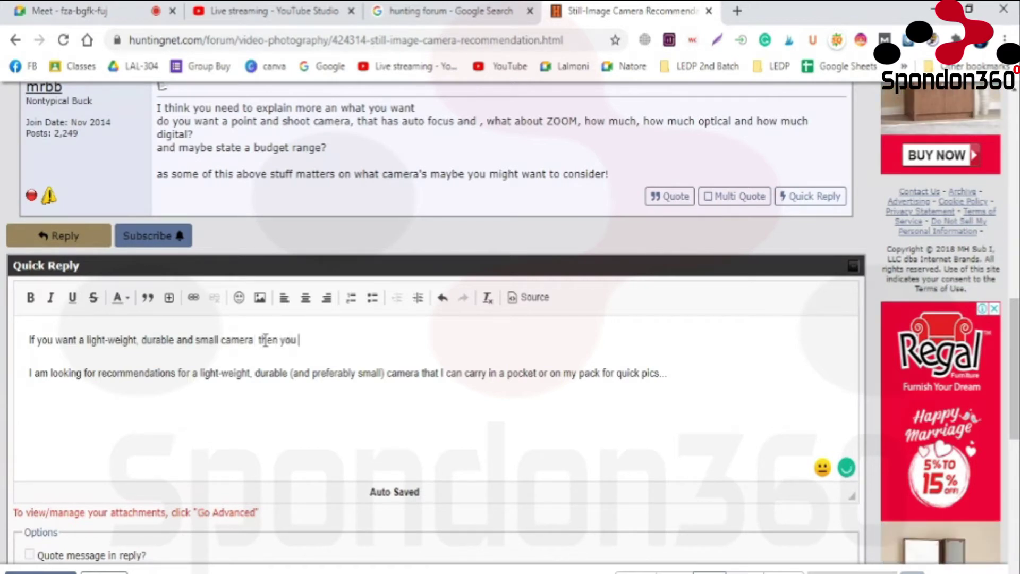
pyautogui.write(' can check ')
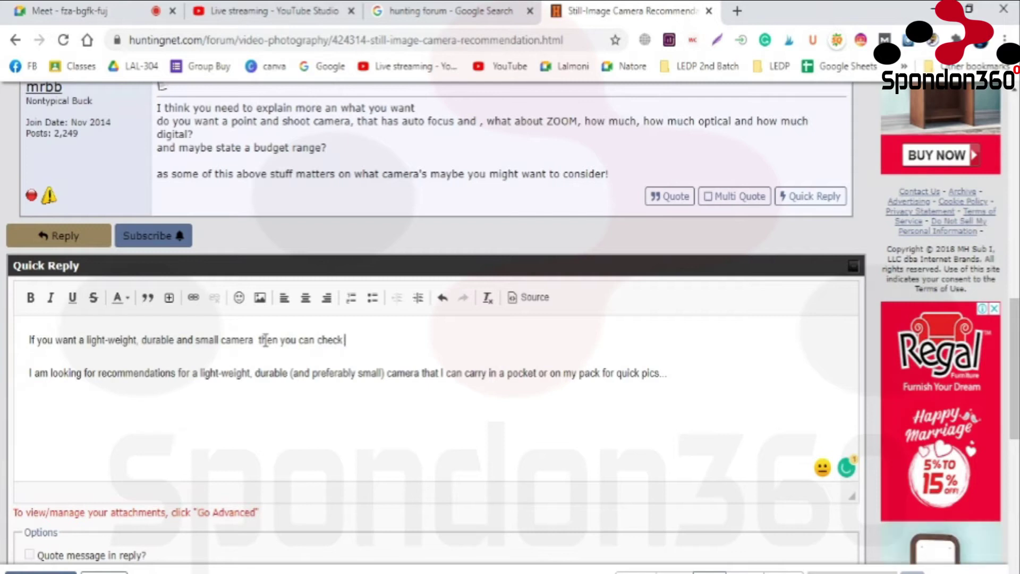
pyautogui.write('this')
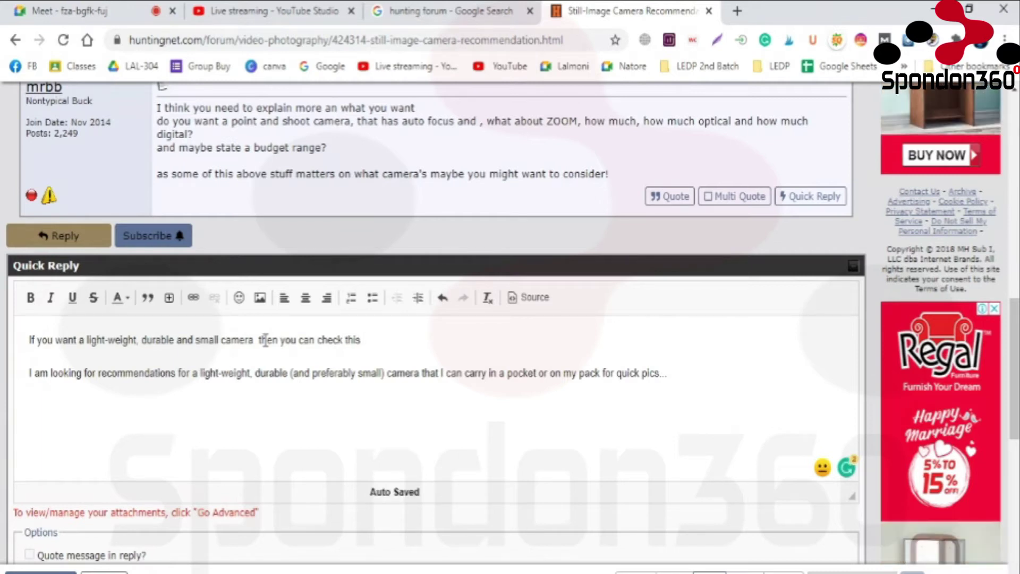
pyautogui.write('det')
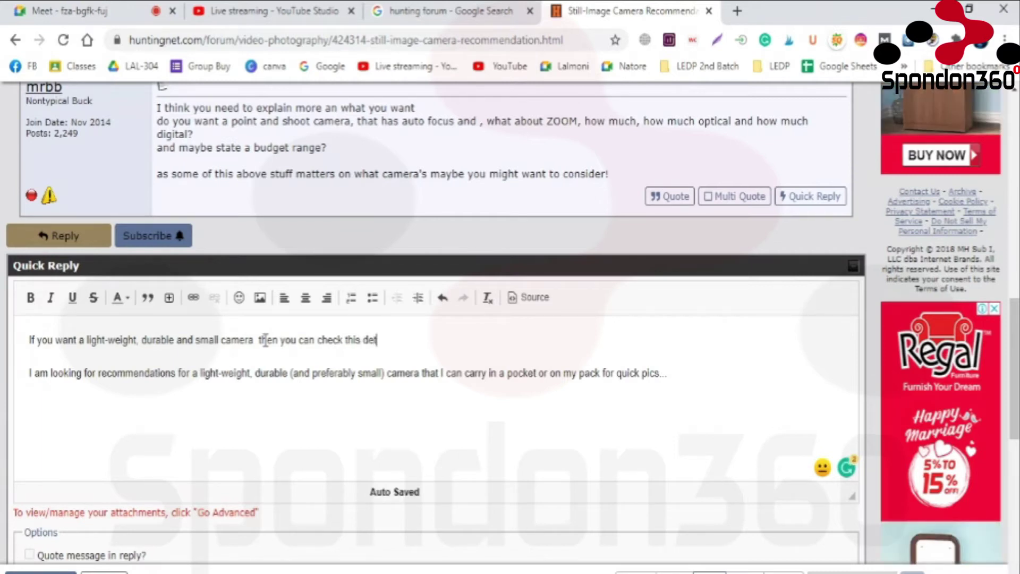
pyautogui.write('ails')
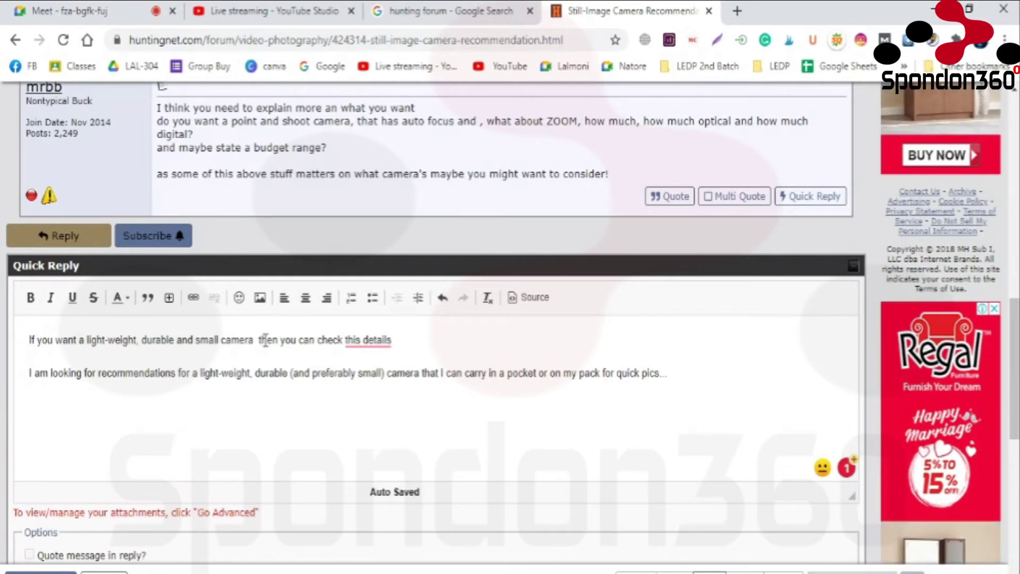
pyautogui.press('BackSpace')
pyautogui.press('BackSpace')
pyautogui.press('BackSpace')
pyautogui.press('BackSpace')
pyautogui.press('BackSpace')
pyautogui.press('BackSpace')
pyautogui.press('BackSpace')
pyautogui.press('BackSpace')
pyautogui.press('BackSpace')
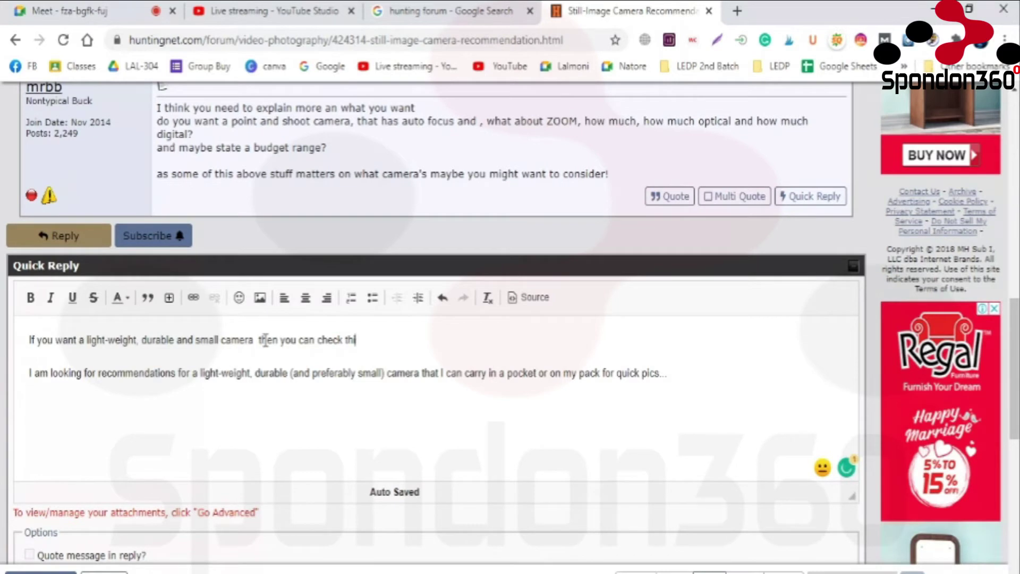
pyautogui.press('BackSpace')
pyautogui.press('BackSpace')
pyautogui.write('all ')
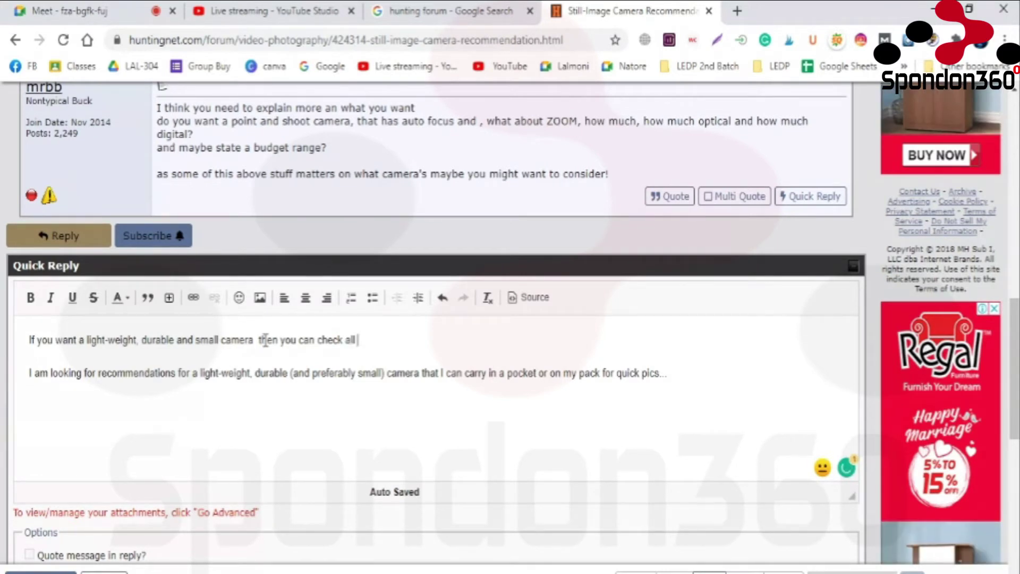
pyautogui.write('detail')
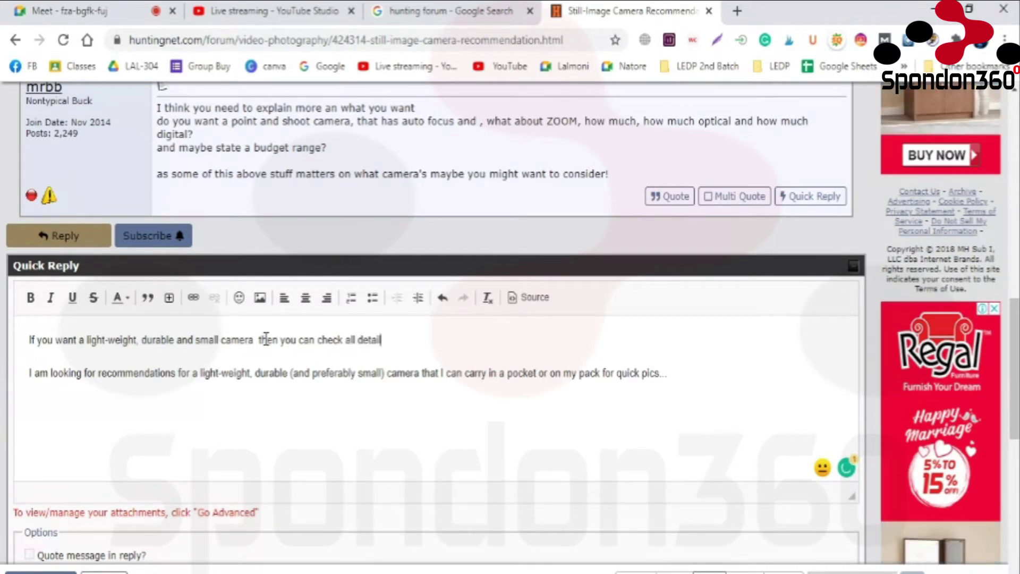
pyautogui.write('s on')
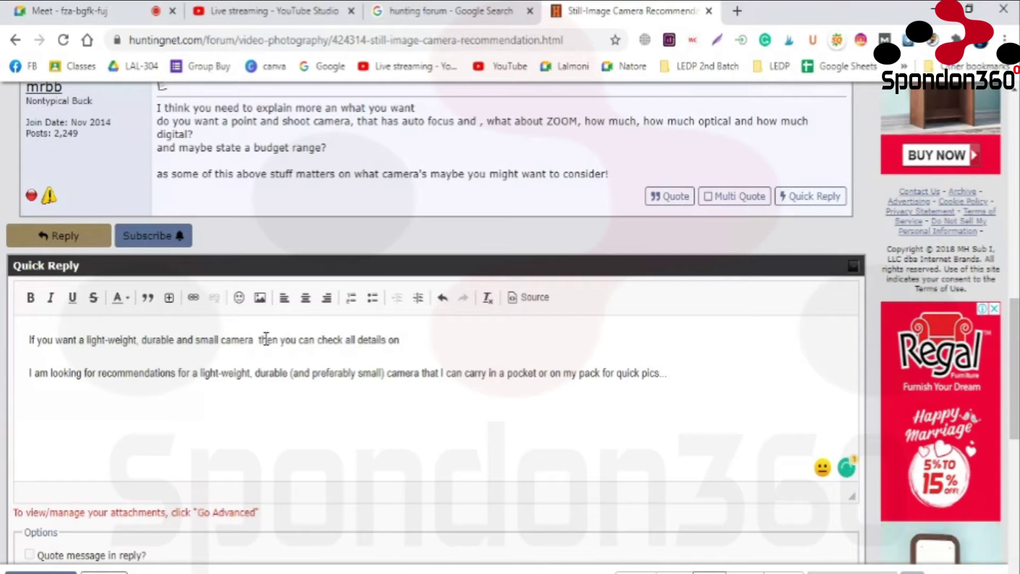
pyautogui.write(' Smart')
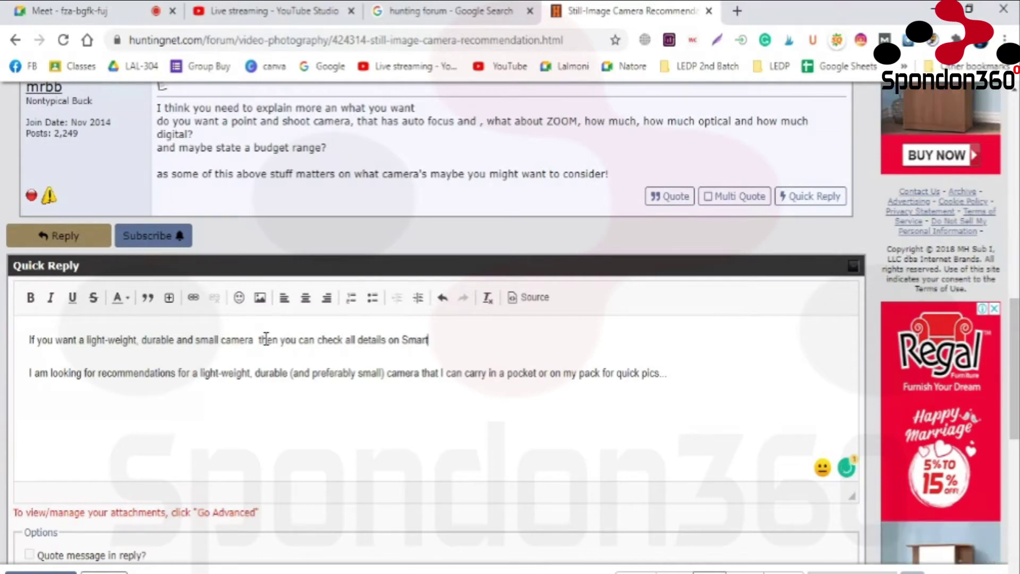
pyautogui.write('Ca')
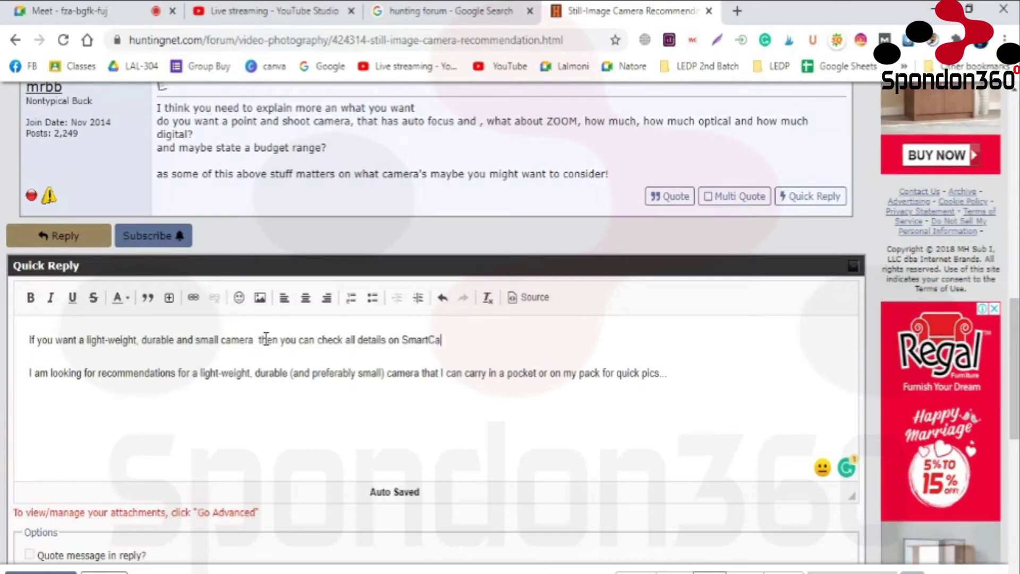
pyautogui.write('mPic')
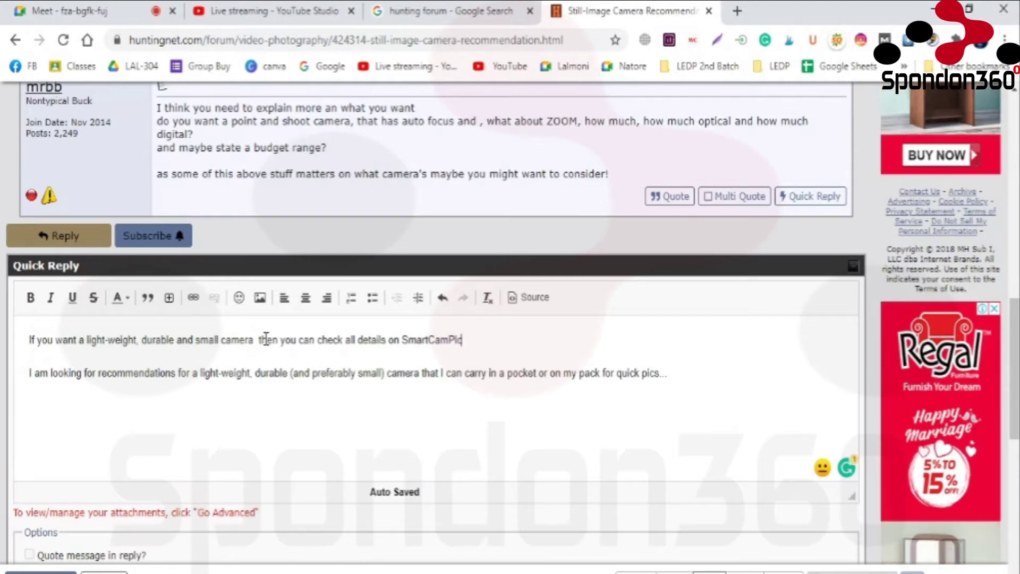
pyautogui.write('ks.com')
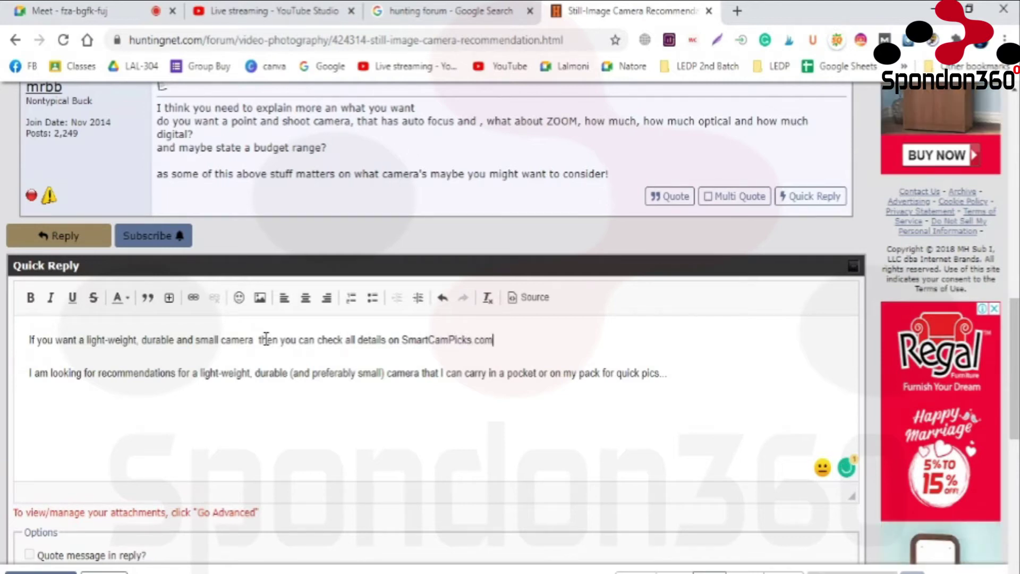
# - Fix the double space after 'camera' and delete the leftover second paragraph
pyautogui.moveTo(280, 338)
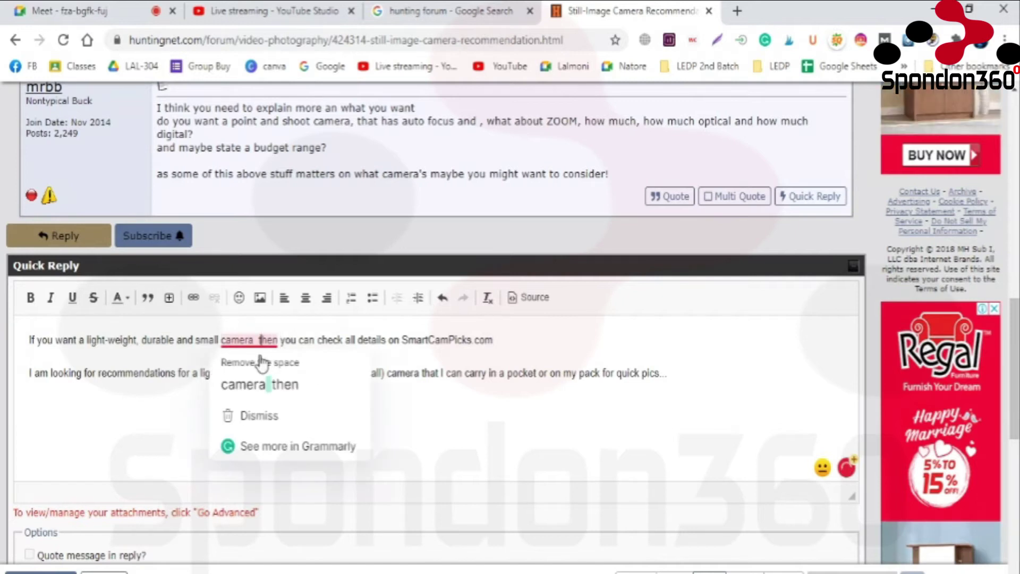
pyautogui.click(262, 384)
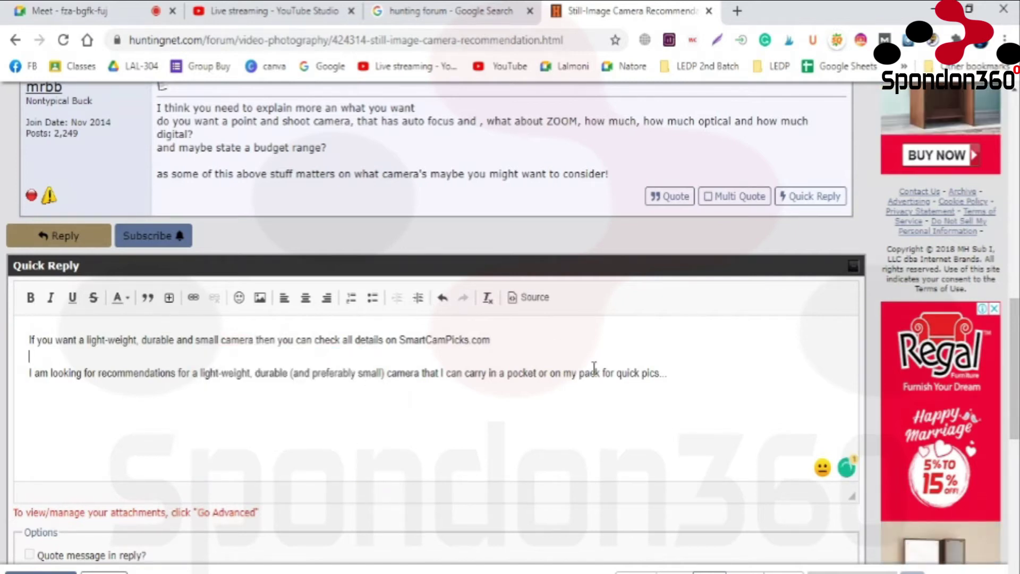
pyautogui.tripleClick(681, 385)
pyautogui.press('BackSpace')
# - Try SmartCamPicks.com in the address bar, clear it, then reselect SmartCamPicks.com in the reply
pyautogui.moveTo(490, 340); pyautogui.dragTo(402, 343)
pyautogui.hotkey('ctrl', 'c')
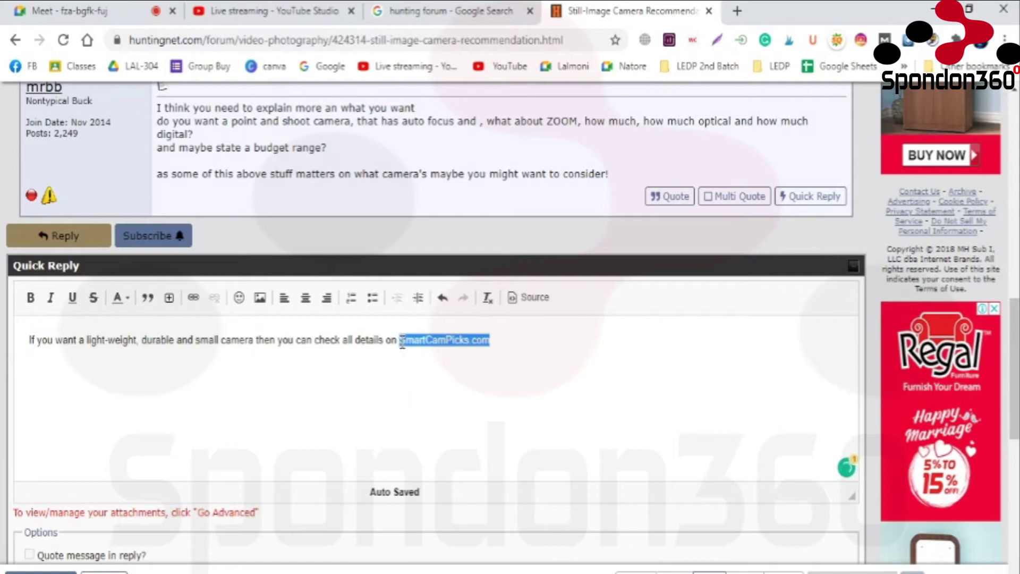
pyautogui.click(292, 42)
pyautogui.hotkey('ctrl', 'v')
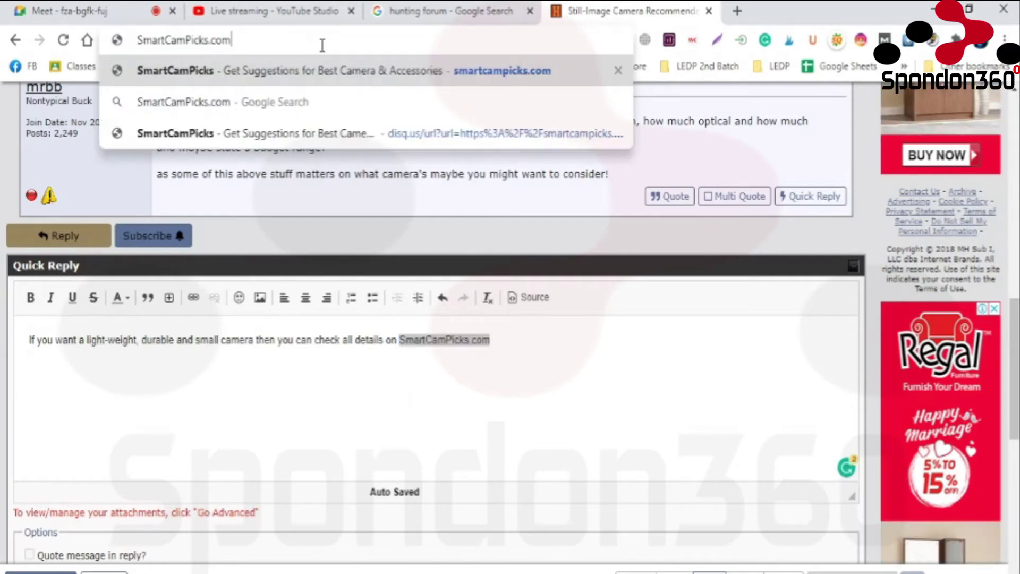
pyautogui.press('Down')
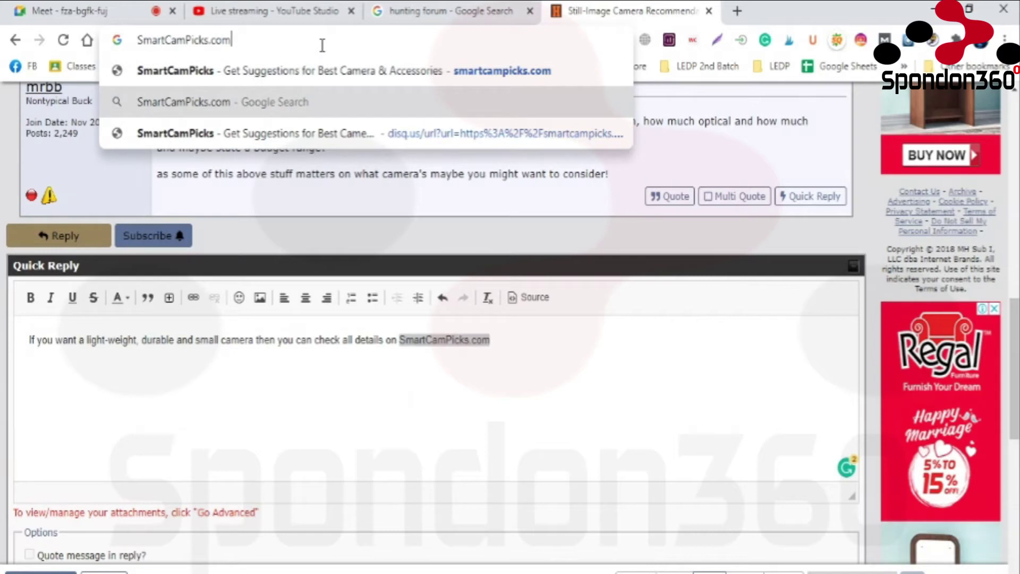
pyautogui.press('Down')
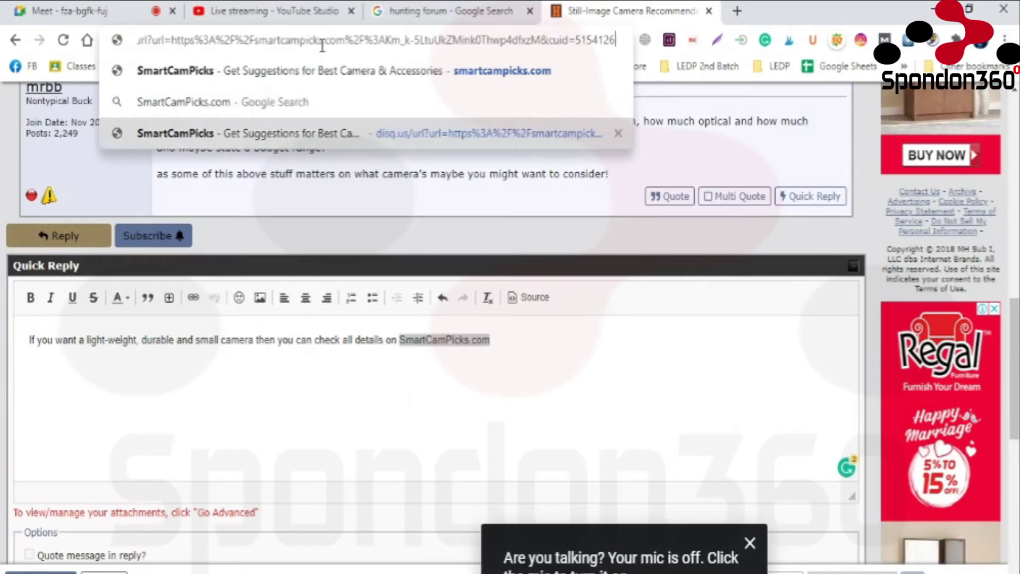
pyautogui.press('Down')
pyautogui.hotkey('ctrl', 'a')
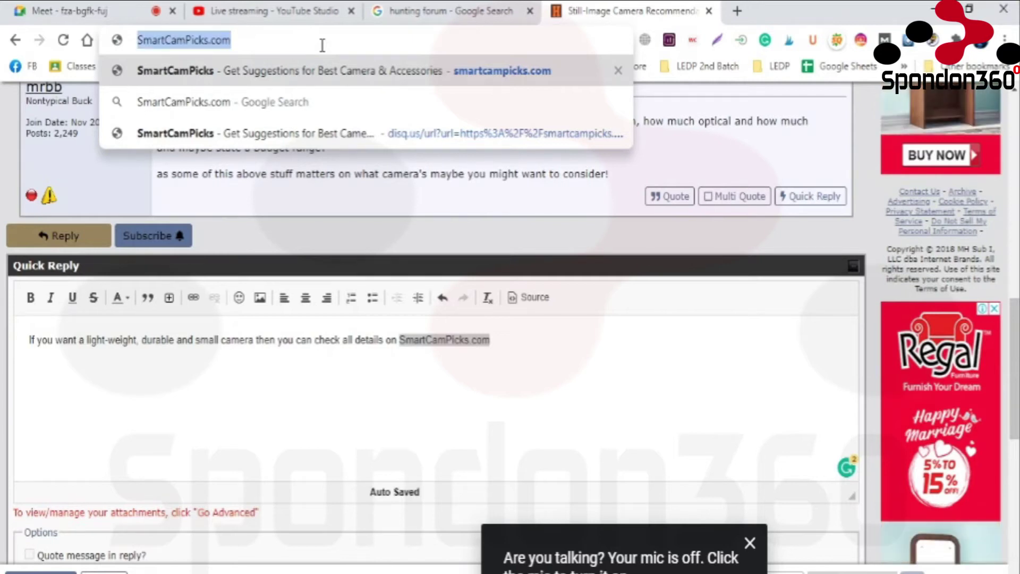
pyautogui.press('BackSpace')
pyautogui.click(492, 360)
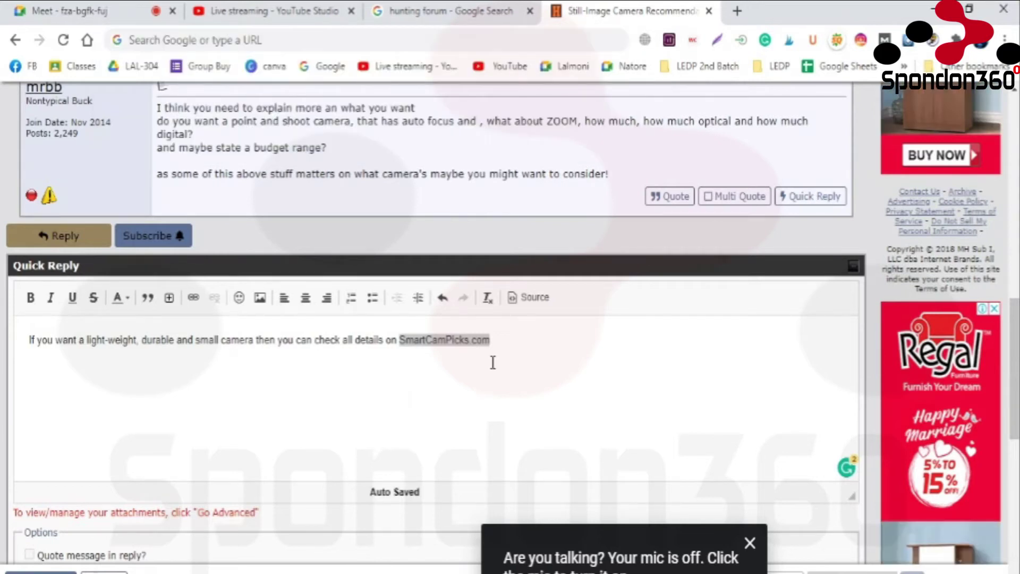
pyautogui.moveTo(491, 341); pyautogui.dragTo(400, 344)
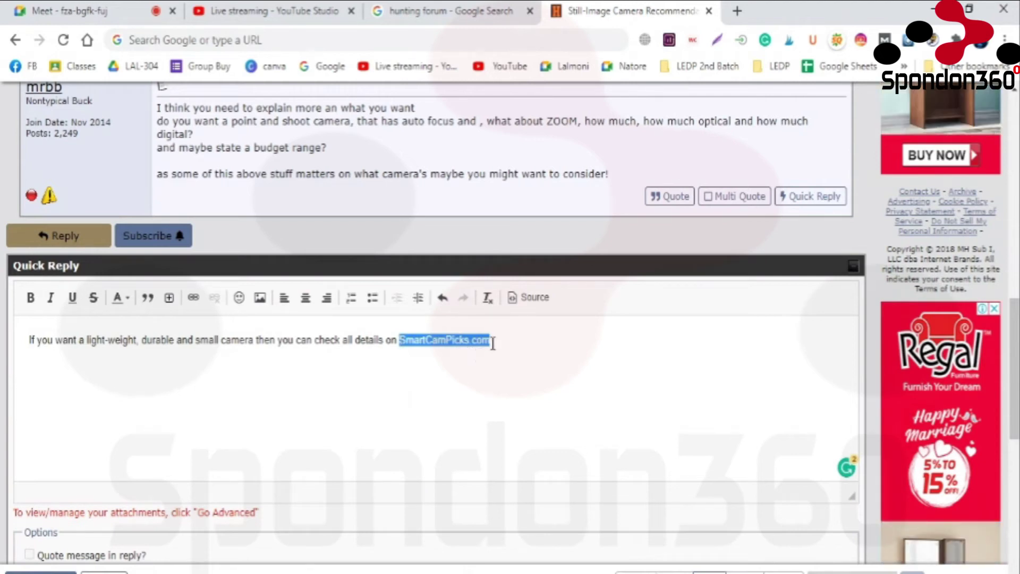
pyautogui.click(194, 303)
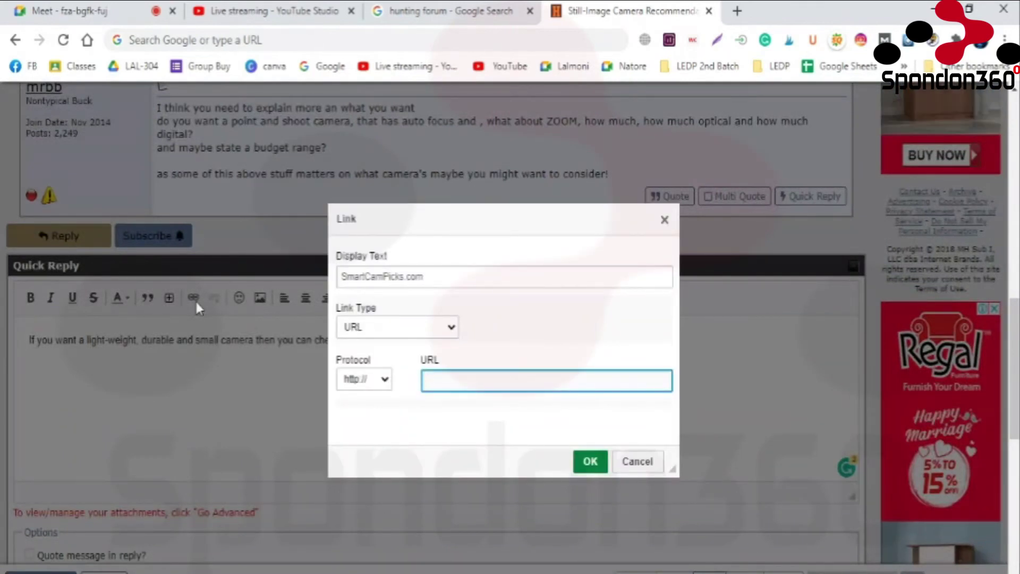
pyautogui.write('https://smartcampicks.com/')
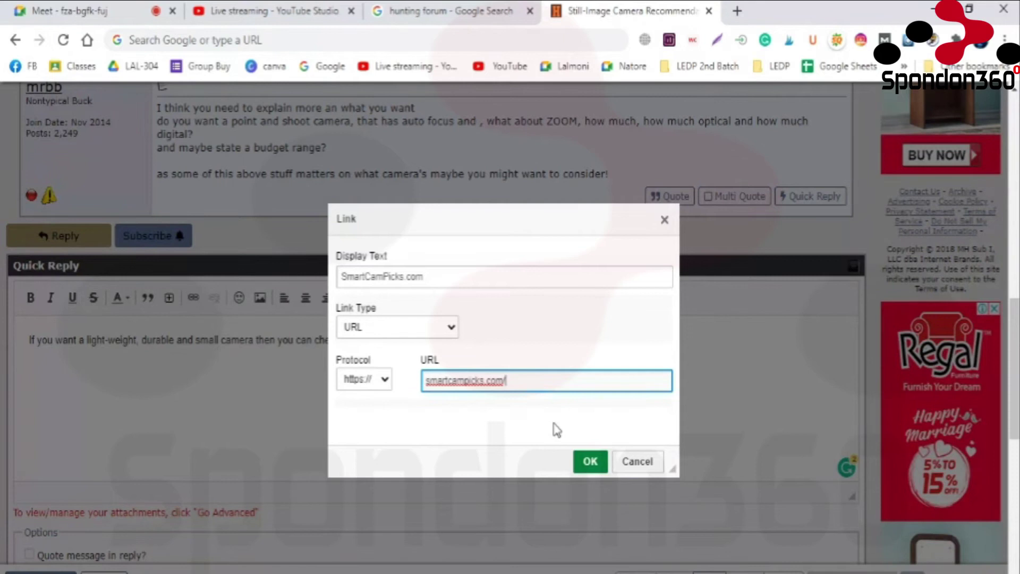
pyautogui.click(590, 461)
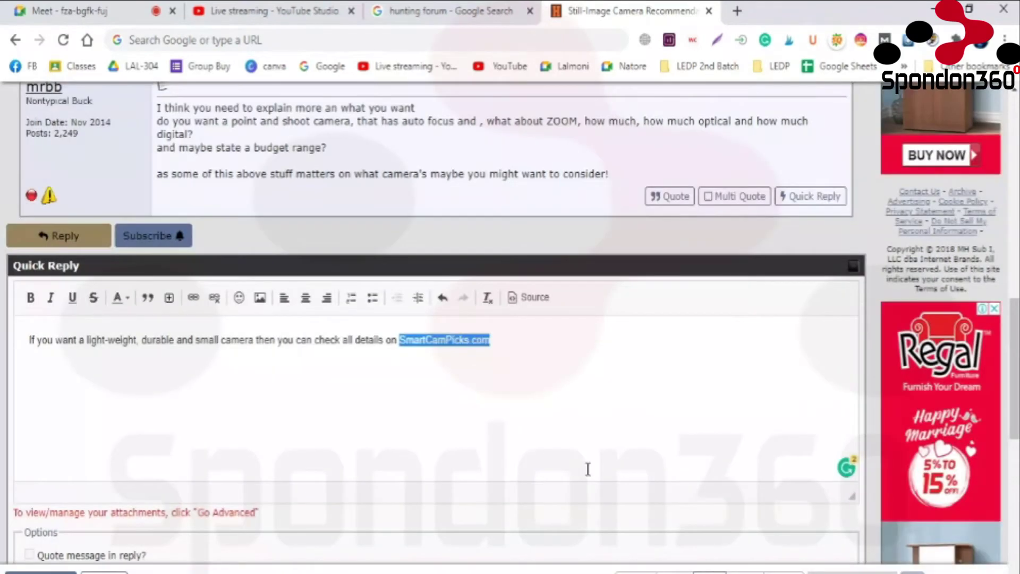
pyautogui.scroll(-2, 542, 429)
pyautogui.scroll(-1, 550, 402)
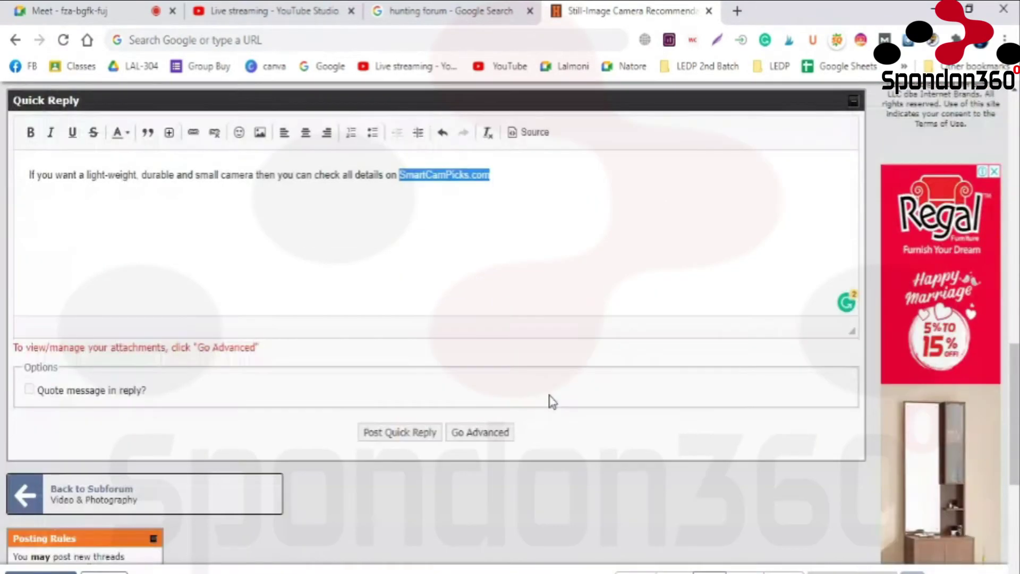
# - Post the quick reply and read the error that URLs require at least 10 posts
pyautogui.click(388, 435)
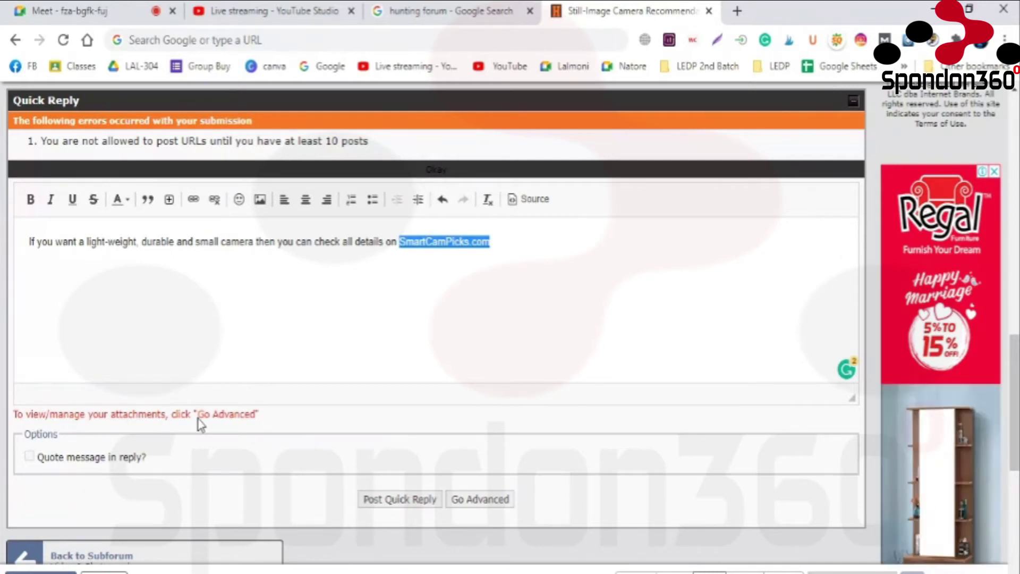
pyautogui.scroll(2, 199, 418)
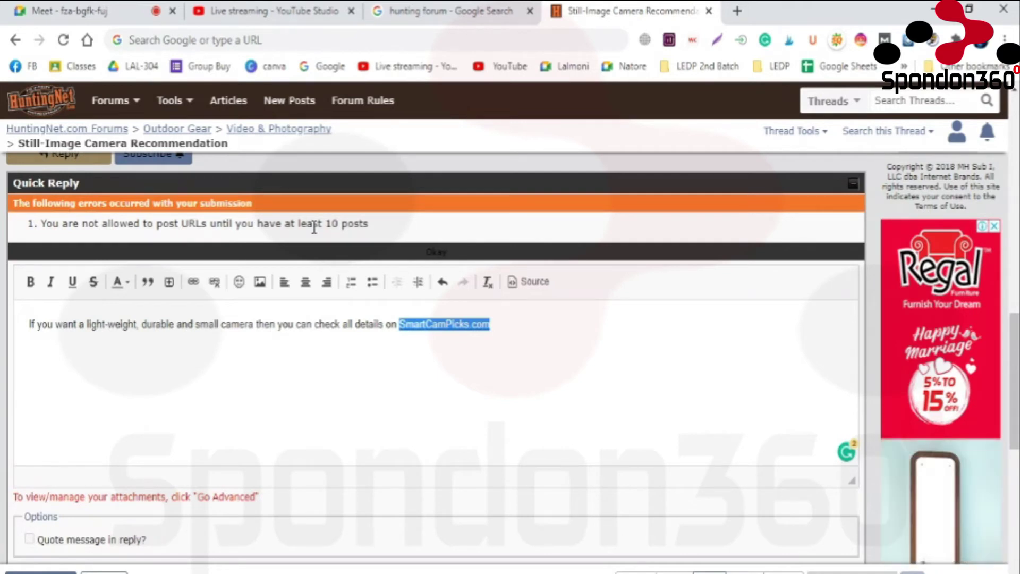
# - Leave the camera thread for the forum-wide New Posts list and browse it
pyautogui.scroll(15, 319, 244)
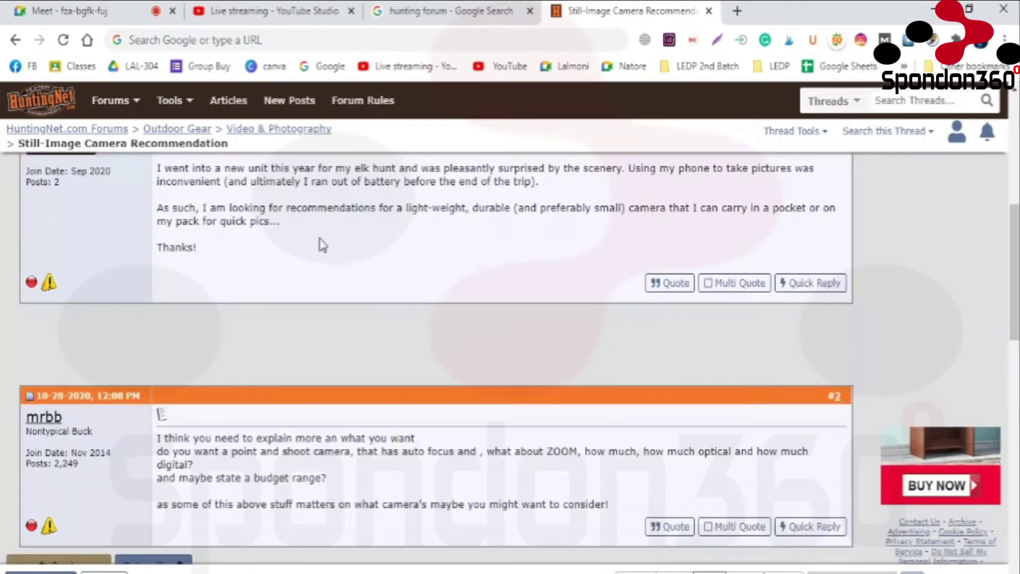
pyautogui.scroll(5, 319, 243)
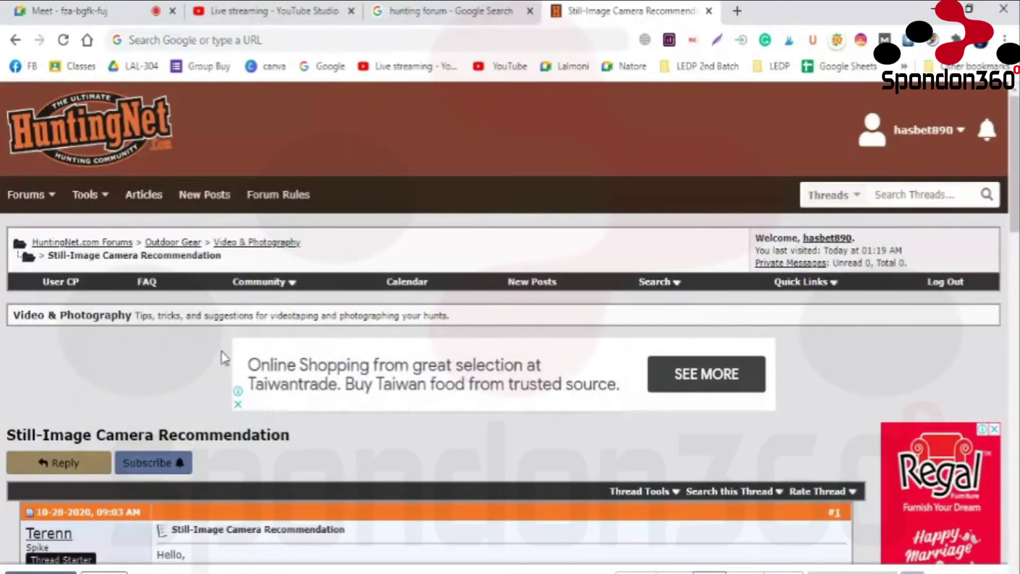
pyautogui.click(223, 208)
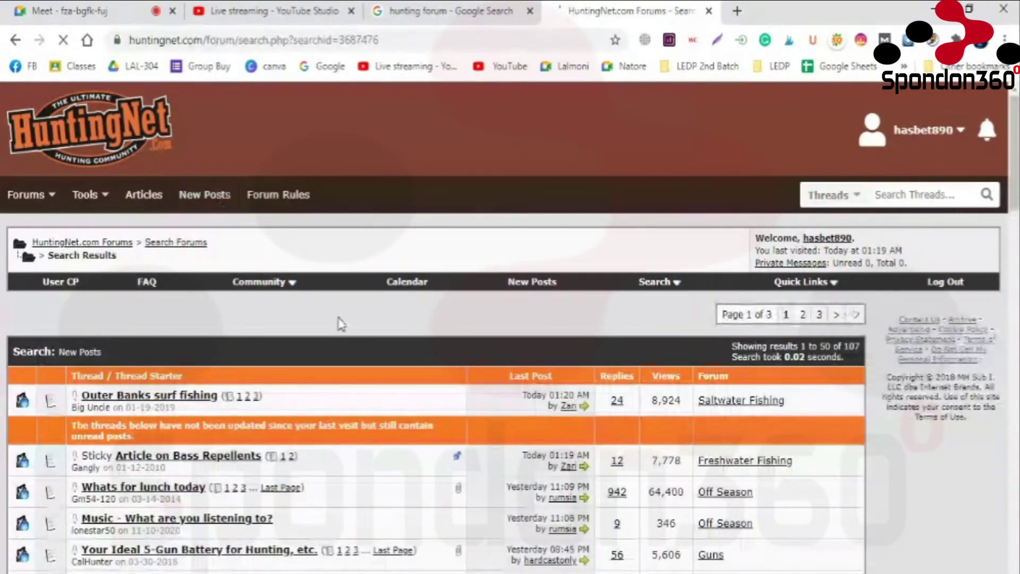
pyautogui.scroll(-20, 322, 327)
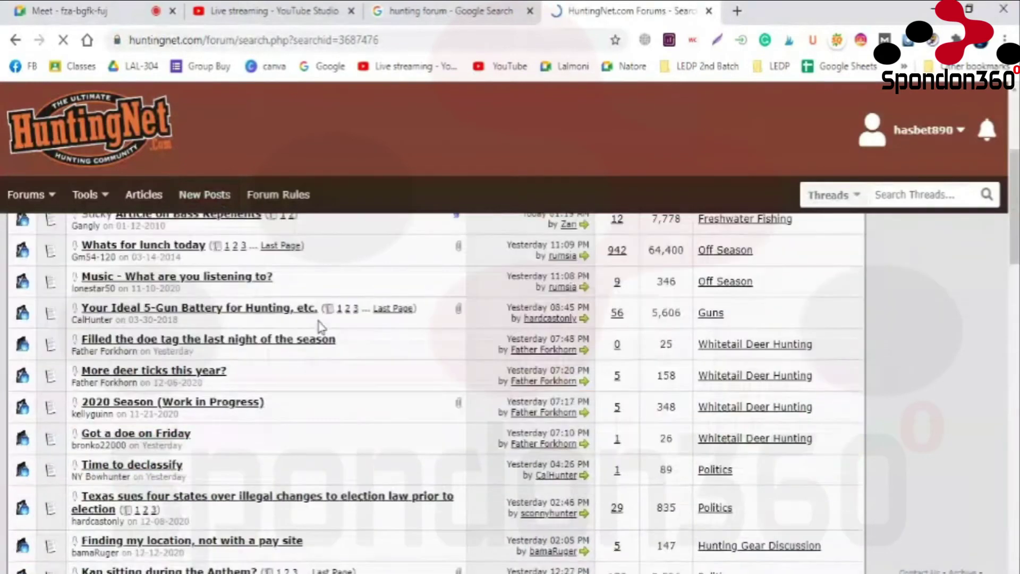
pyautogui.scroll(-2, 321, 327)
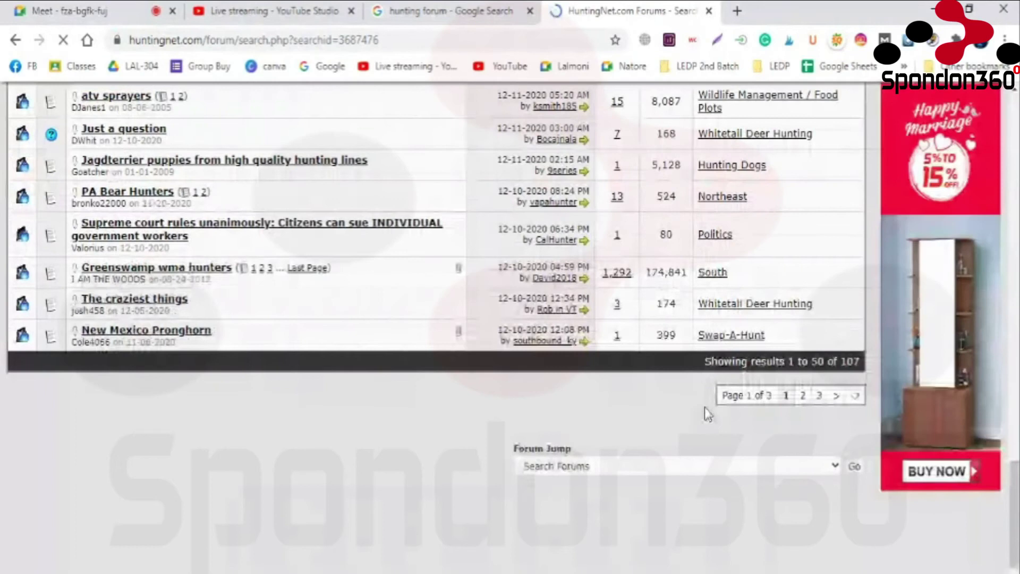
pyautogui.scroll(7, 705, 407)
pyautogui.scroll(20, 705, 413)
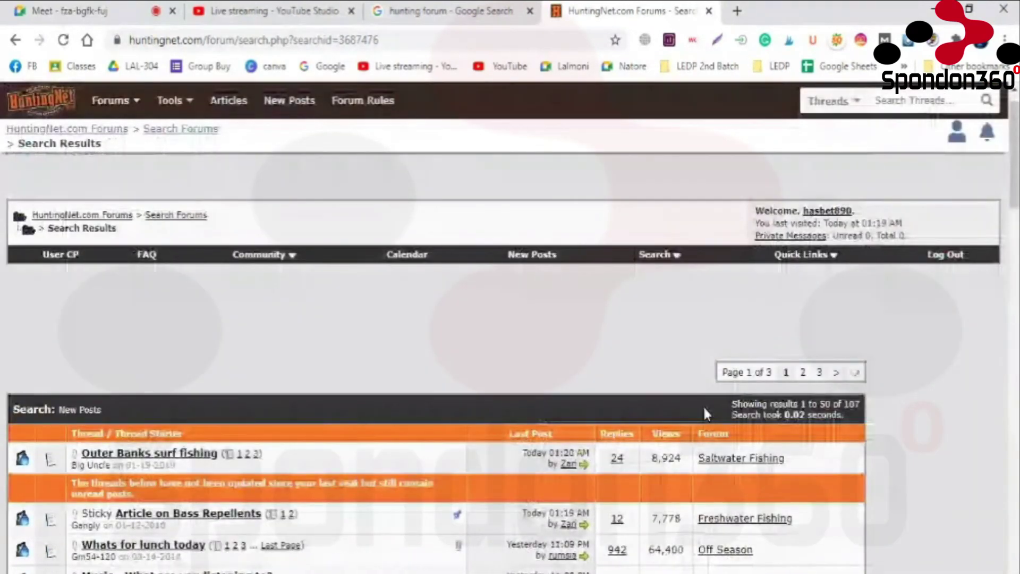
# - Look through the Quick Links and Community menus, then dismiss the Community list
pyautogui.click(835, 257)
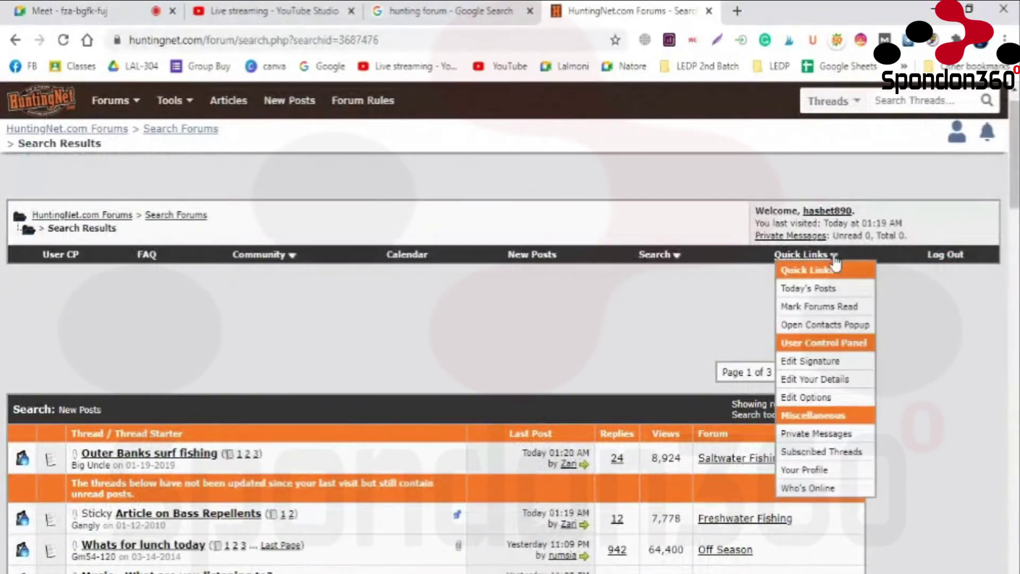
pyautogui.click(676, 260)
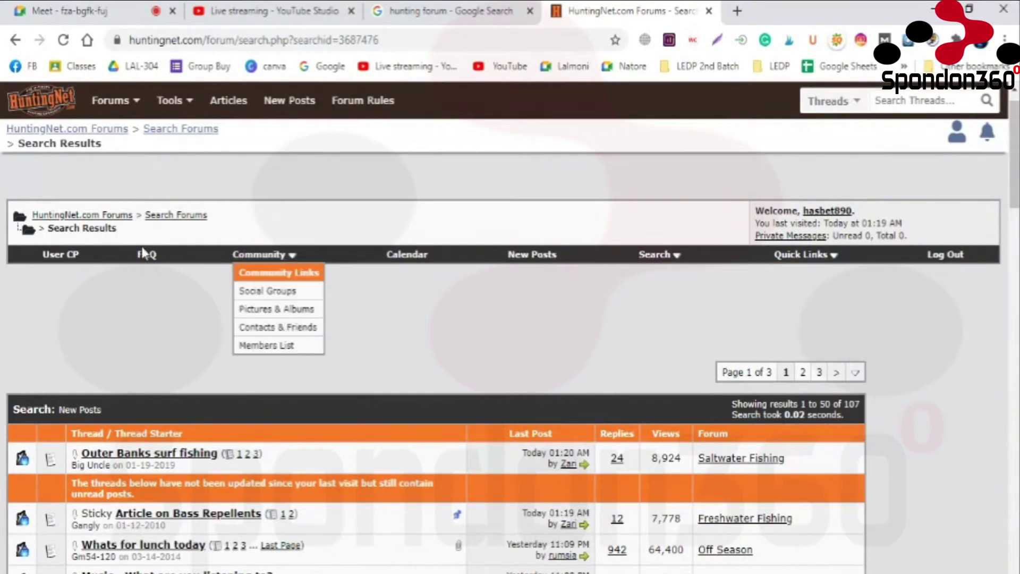
pyautogui.scroll(1, 149, 230)
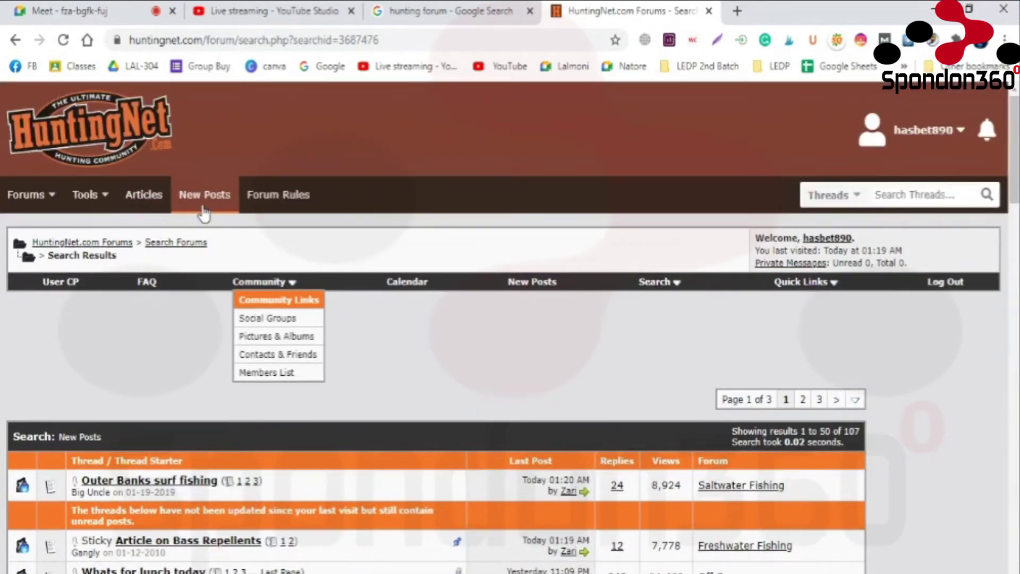
pyautogui.scroll(-4, 284, 237)
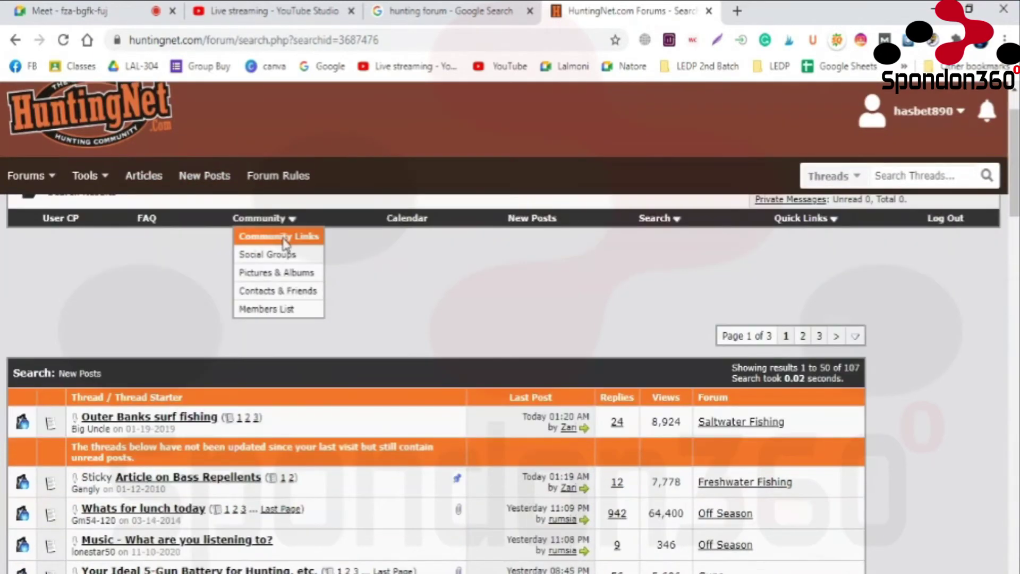
pyautogui.scroll(2, 445, 283)
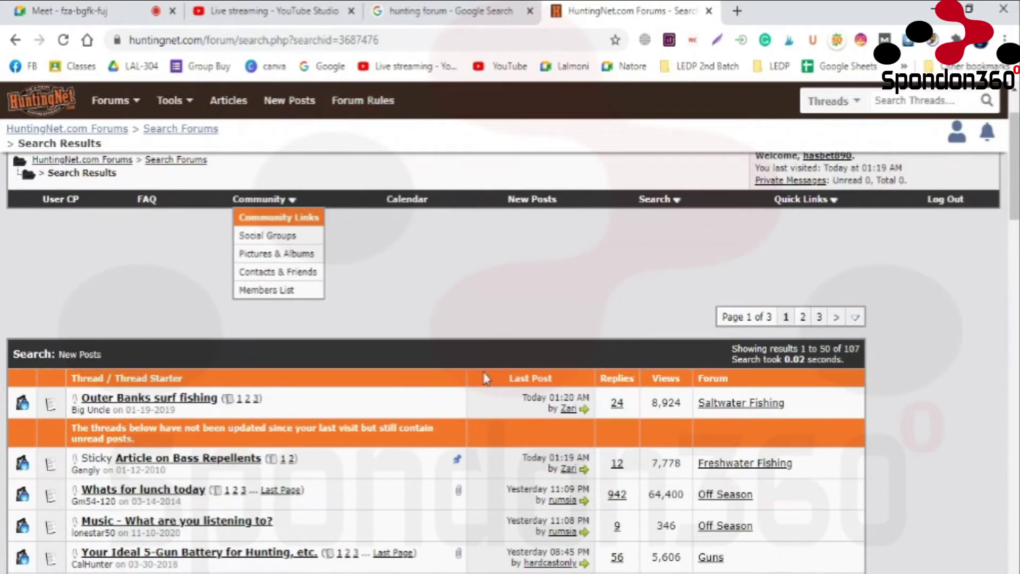
pyautogui.moveTo(528, 380); pyautogui.dragTo(553, 379)
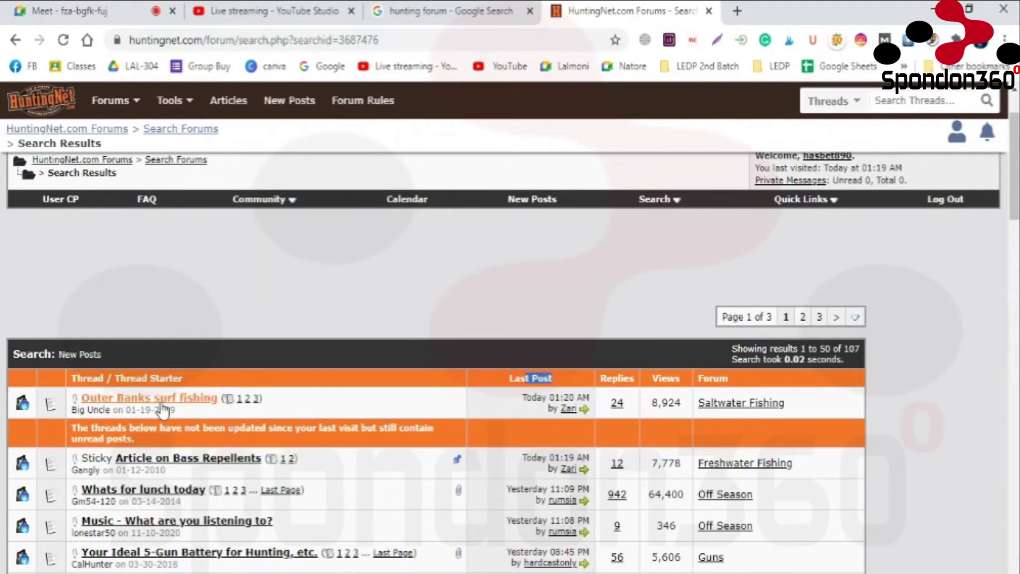
# - Return to the top of the page and reload the New Posts listing
pyautogui.scroll(2, 62, 212)
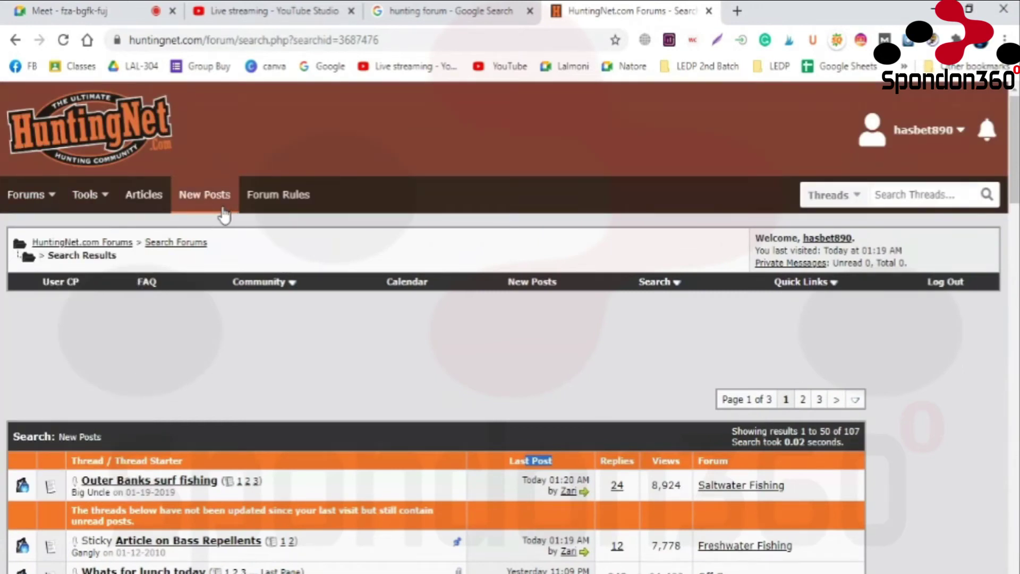
pyautogui.scroll(-3, 432, 419)
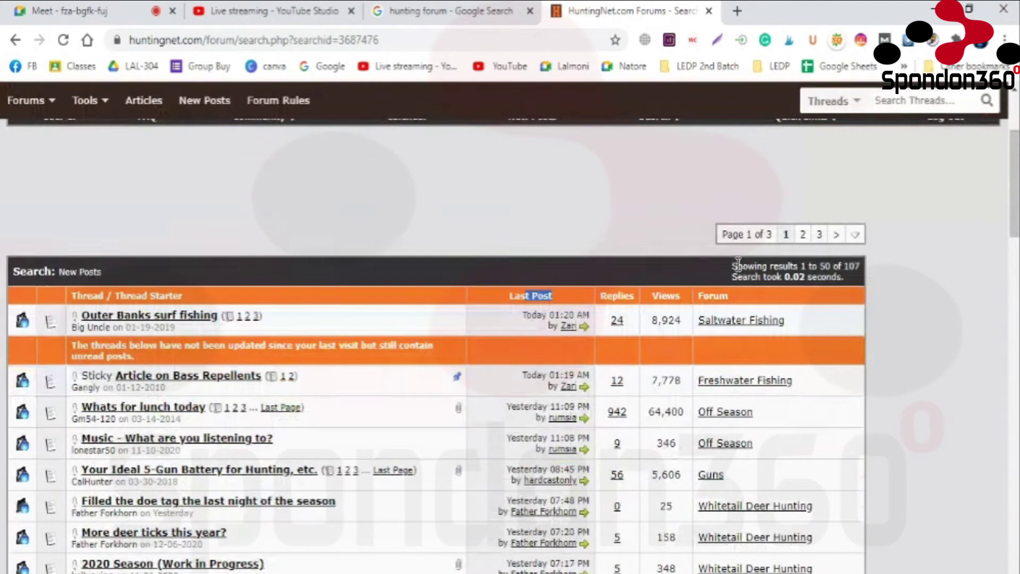
pyautogui.moveTo(68, 271); pyautogui.dragTo(136, 273)
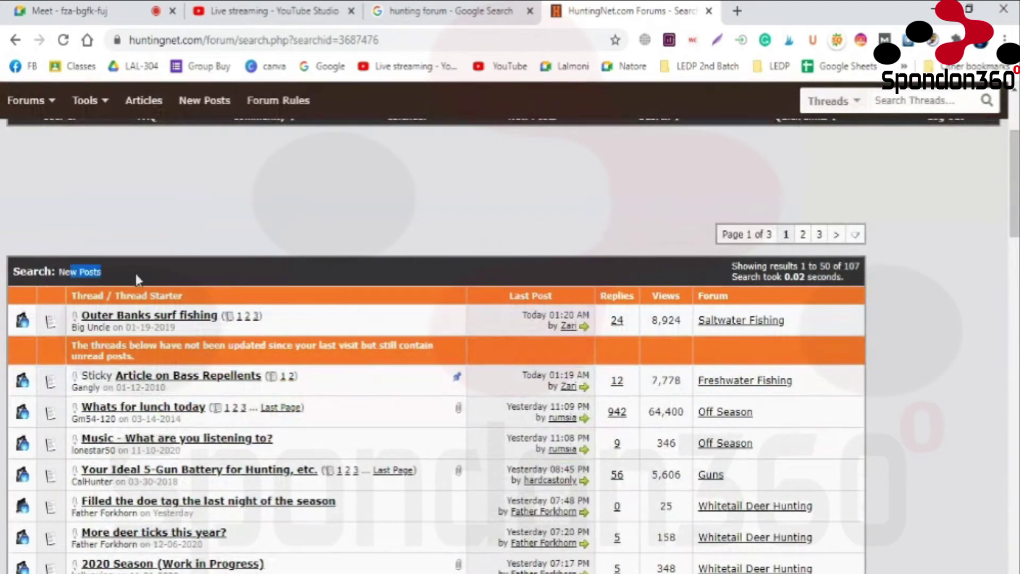
pyautogui.scroll(2, 128, 271)
pyautogui.scroll(2, 132, 280)
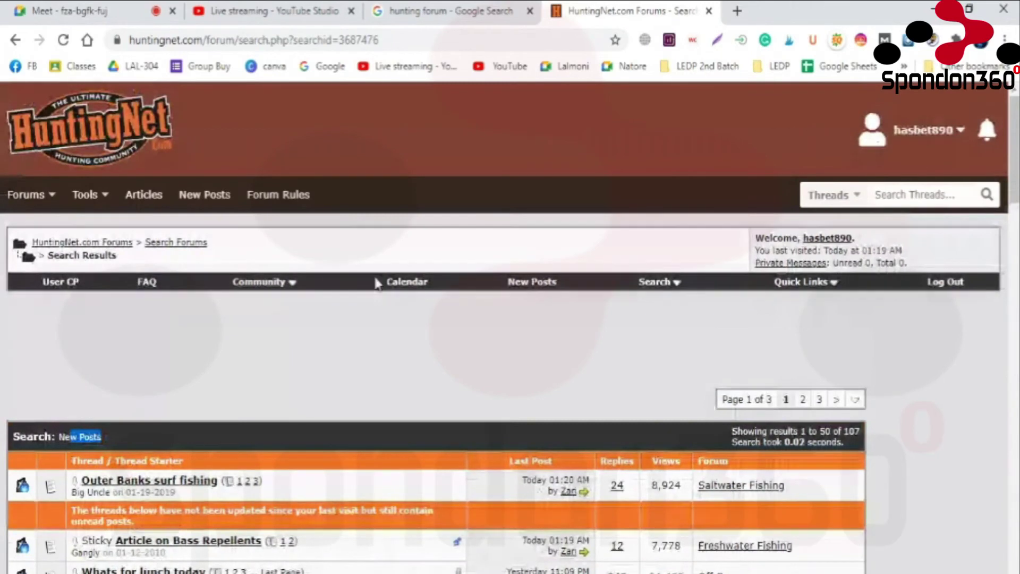
pyautogui.click(525, 286)
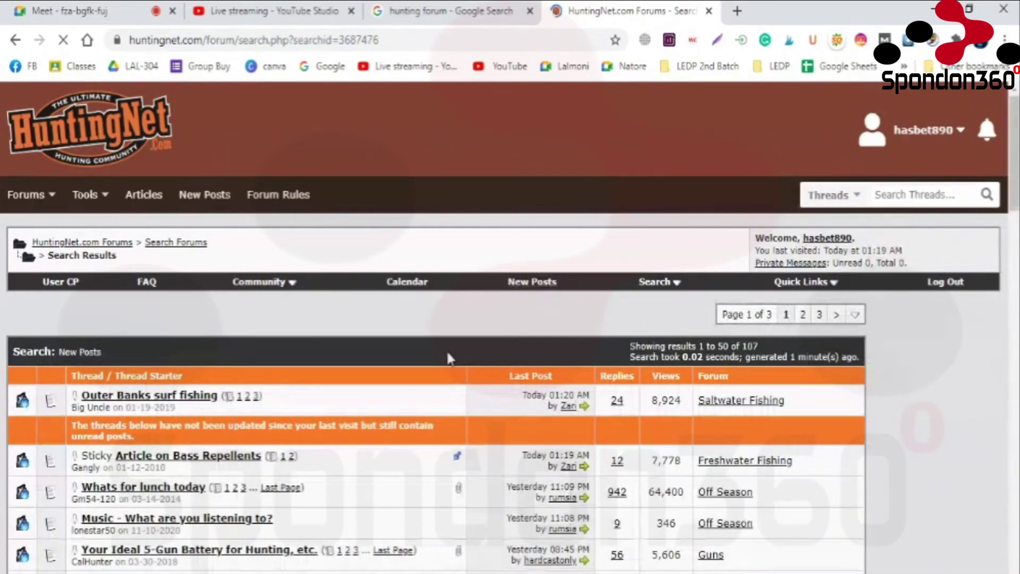
# - Scroll the first page of 107 new-post threads, then bring up the username account menu
pyautogui.scroll(-20, 448, 355)
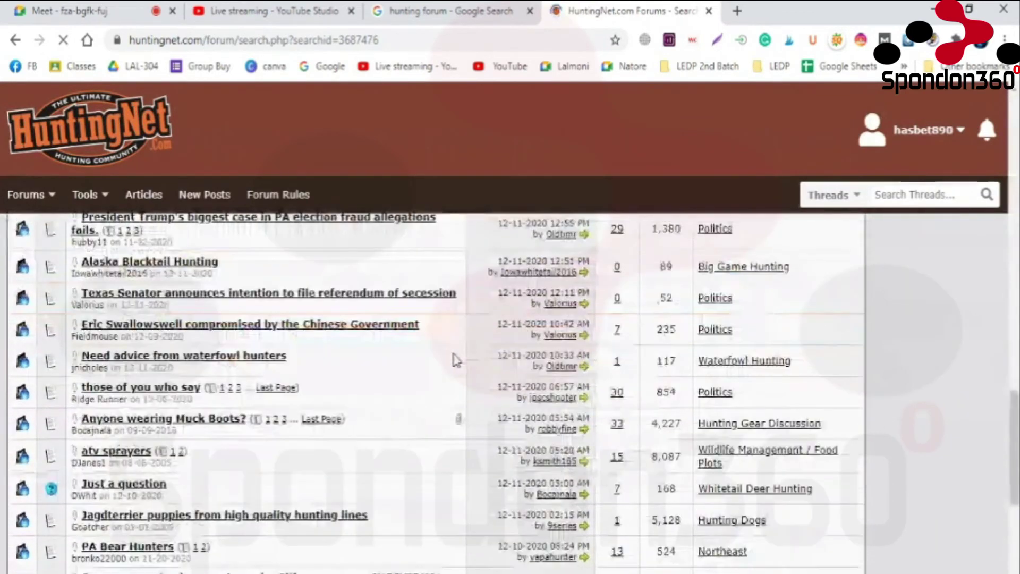
pyautogui.scroll(-5, 455, 361)
pyautogui.scroll(1, 232, 197)
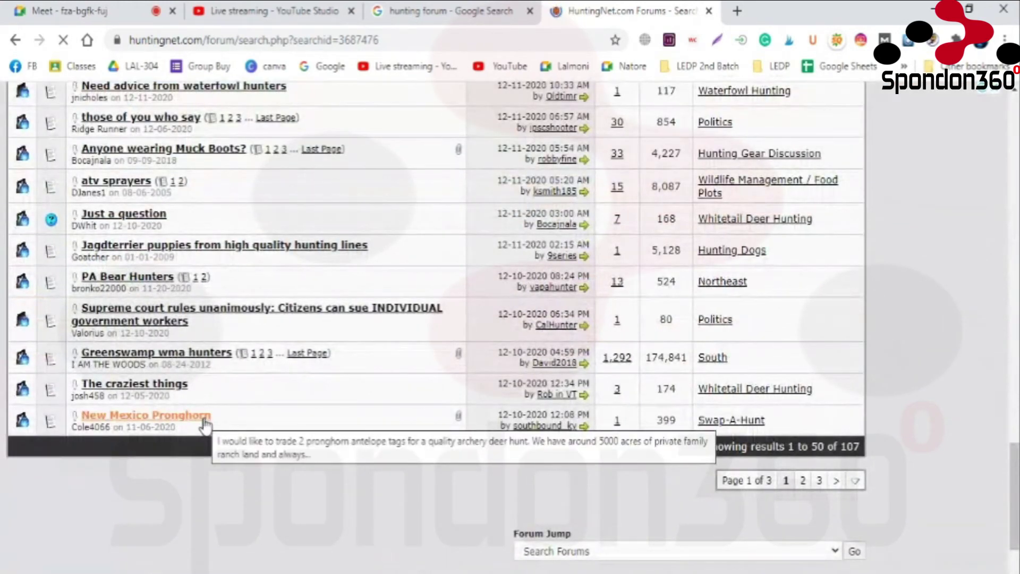
pyautogui.scroll(20, 228, 489)
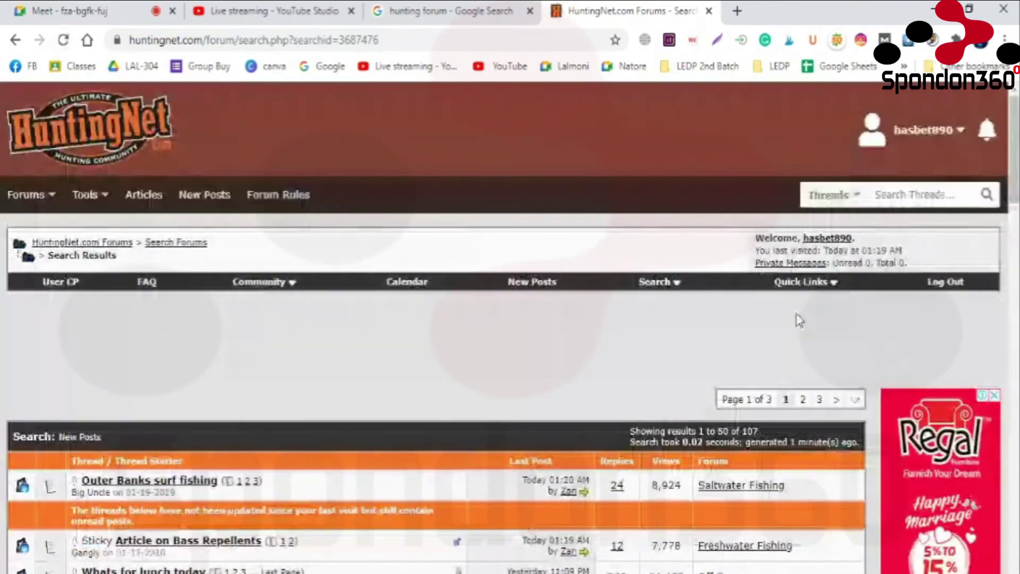
pyautogui.click(945, 134)
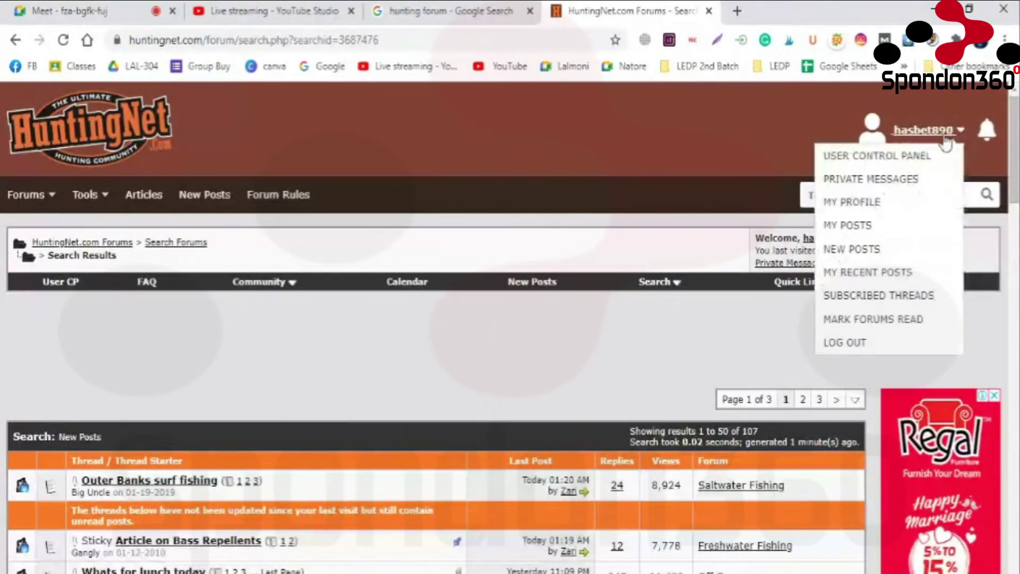
# - List this account's posts, then pick General Hunting Forums from the Forum Jump list
pyautogui.click(851, 230)
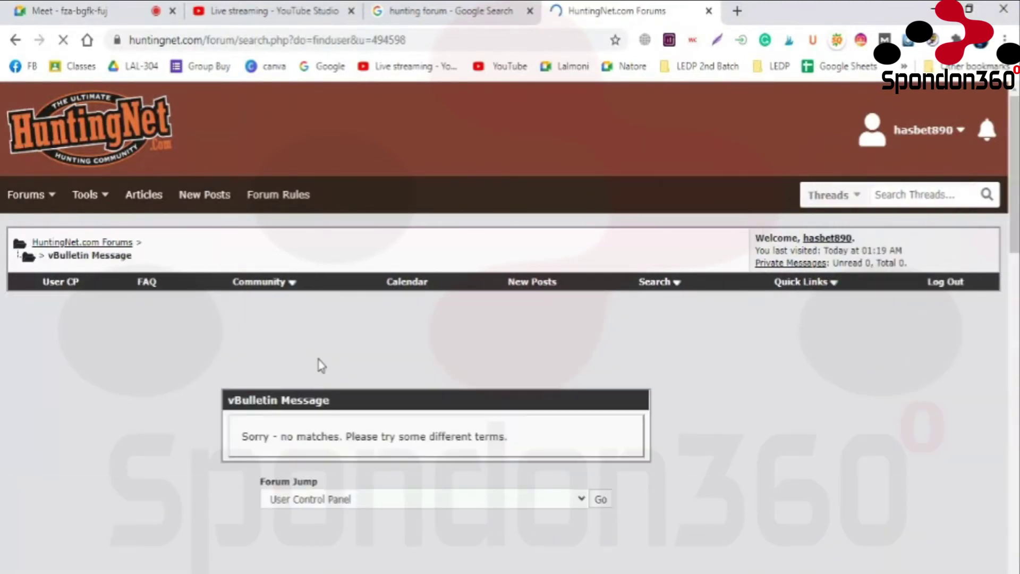
pyautogui.scroll(-3, 388, 377)
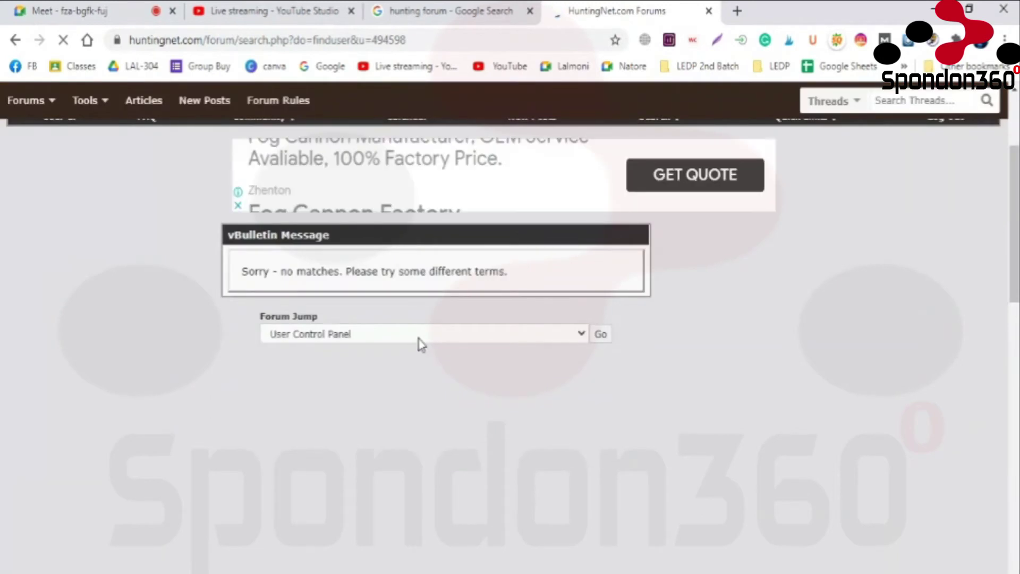
pyautogui.click(419, 335)
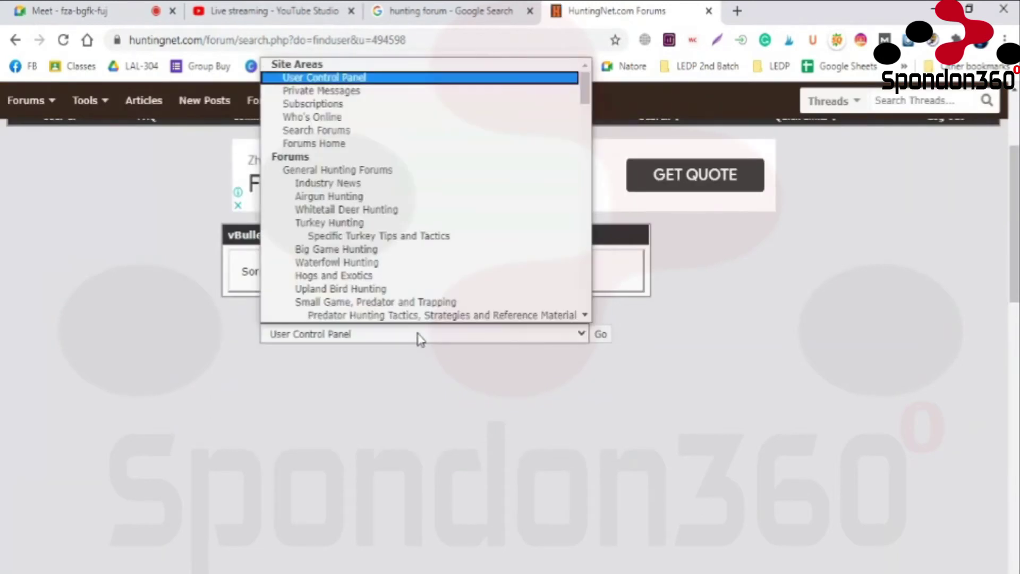
pyautogui.scroll(-1, 403, 223)
pyautogui.scroll(-15, 400, 208)
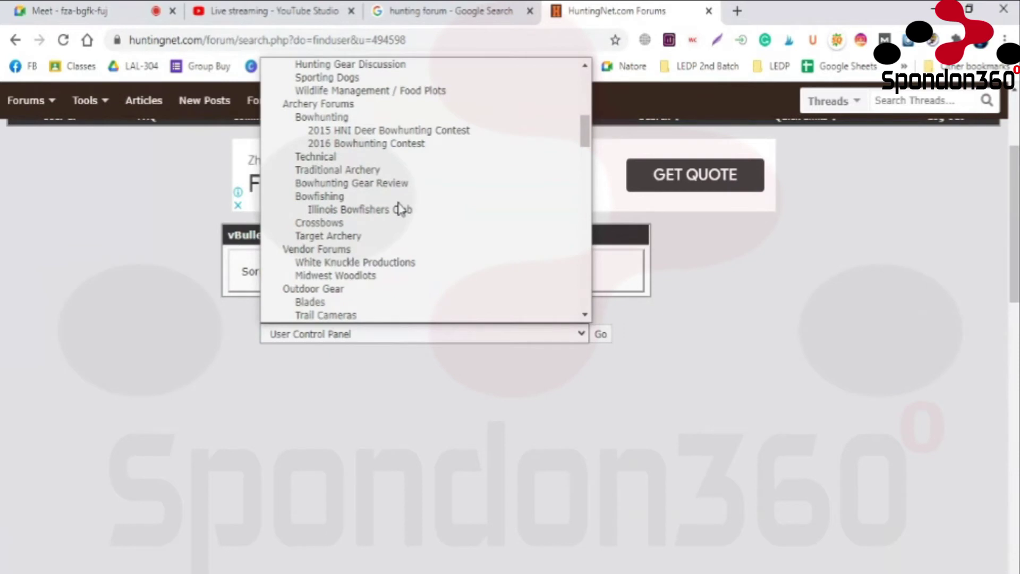
pyautogui.scroll(-8, 400, 209)
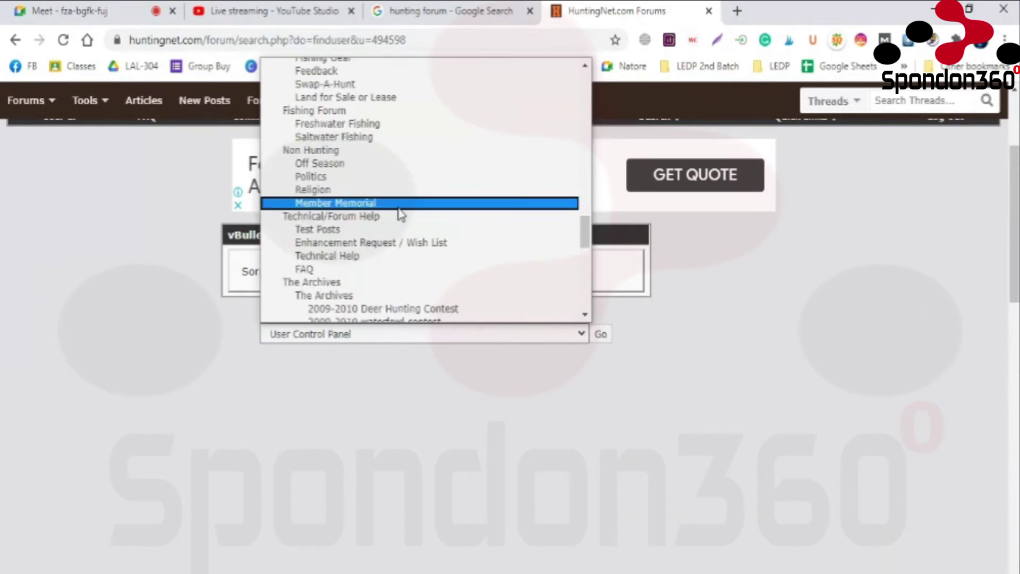
pyautogui.scroll(-8, 401, 213)
pyautogui.scroll(20, 409, 216)
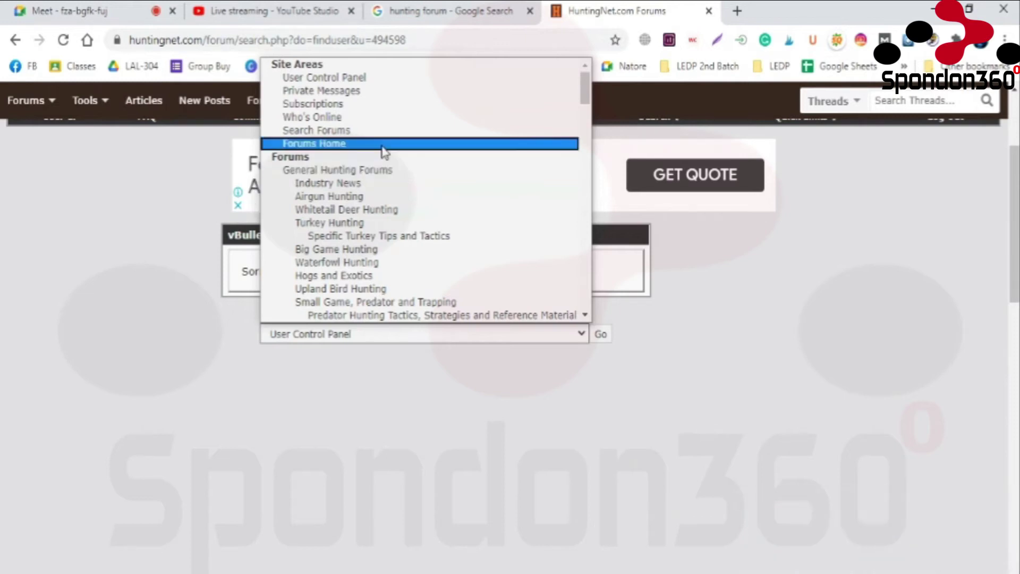
pyautogui.click(374, 170)
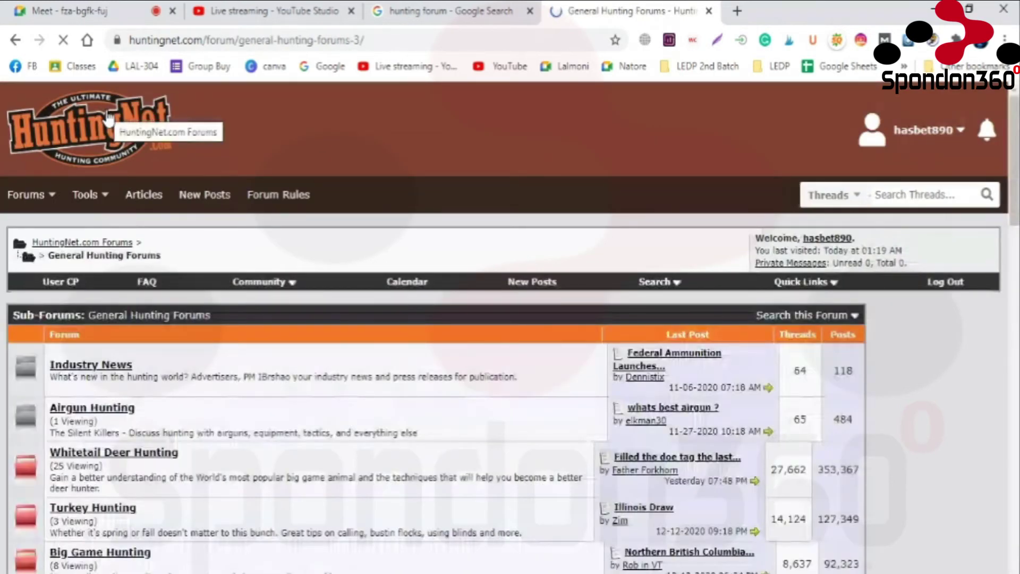
# - Set the header search type to Posts and reopen New Posts from the username menu
pyautogui.click(847, 200)
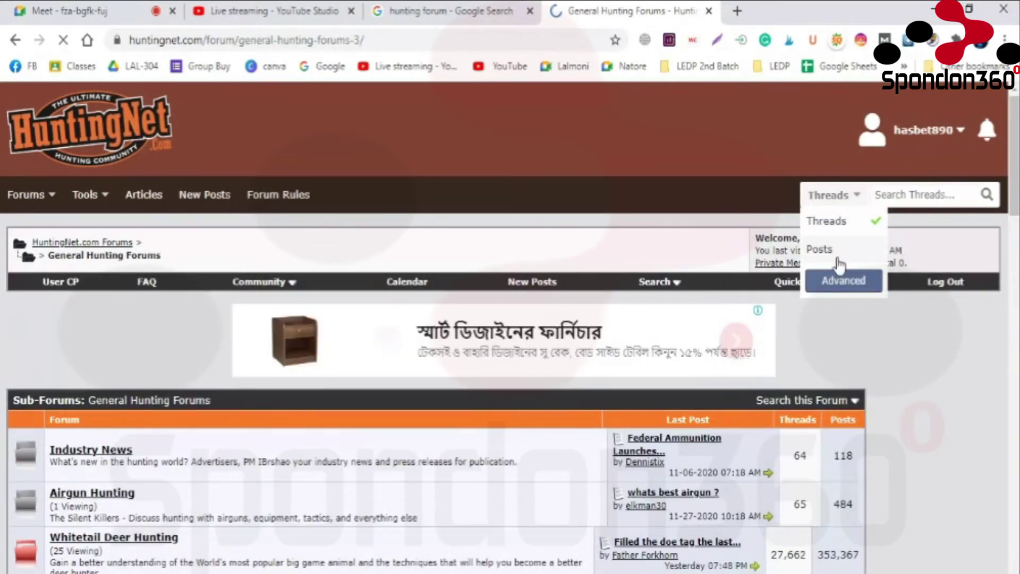
pyautogui.click(833, 255)
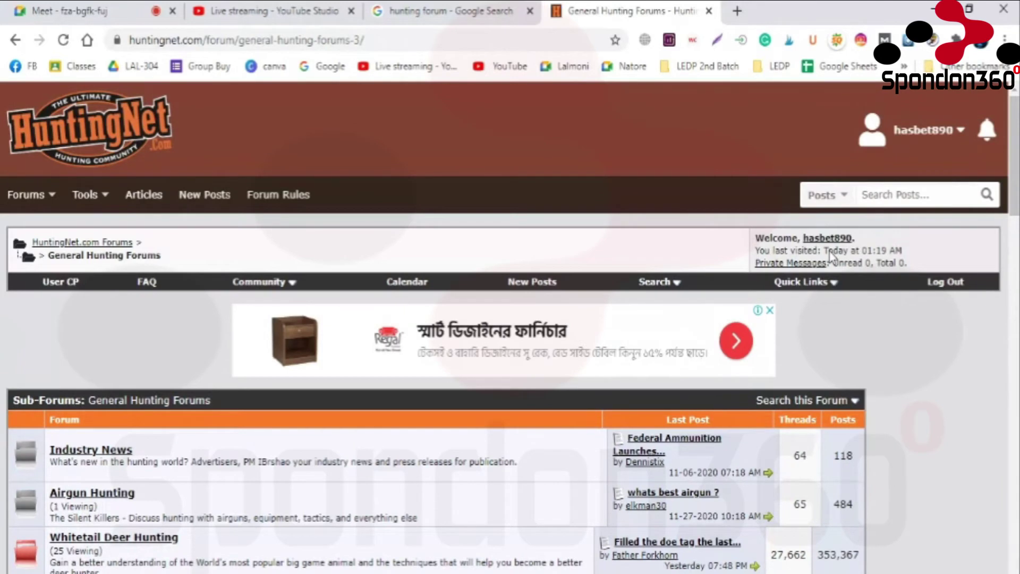
pyautogui.click(934, 139)
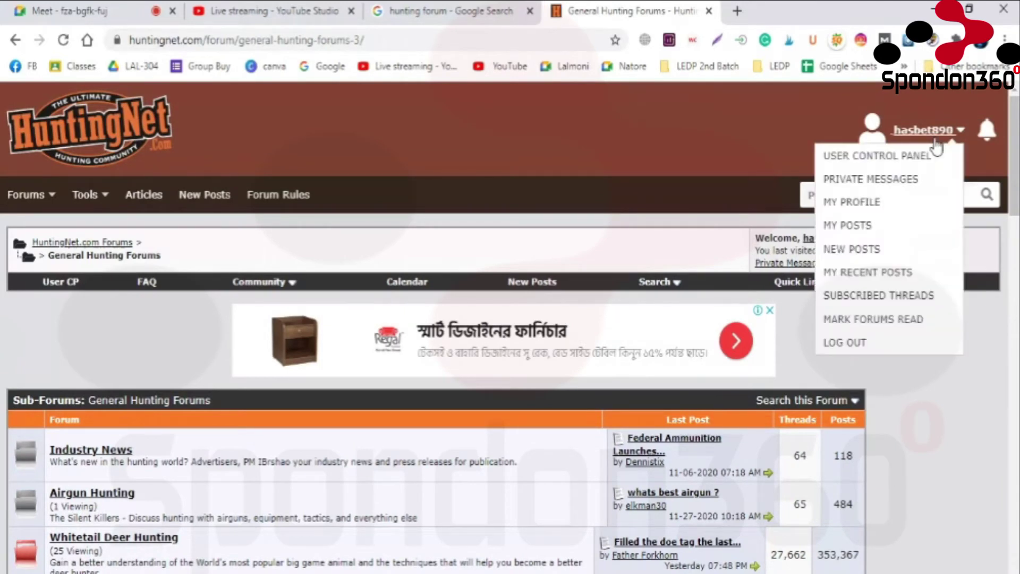
pyautogui.click(853, 248)
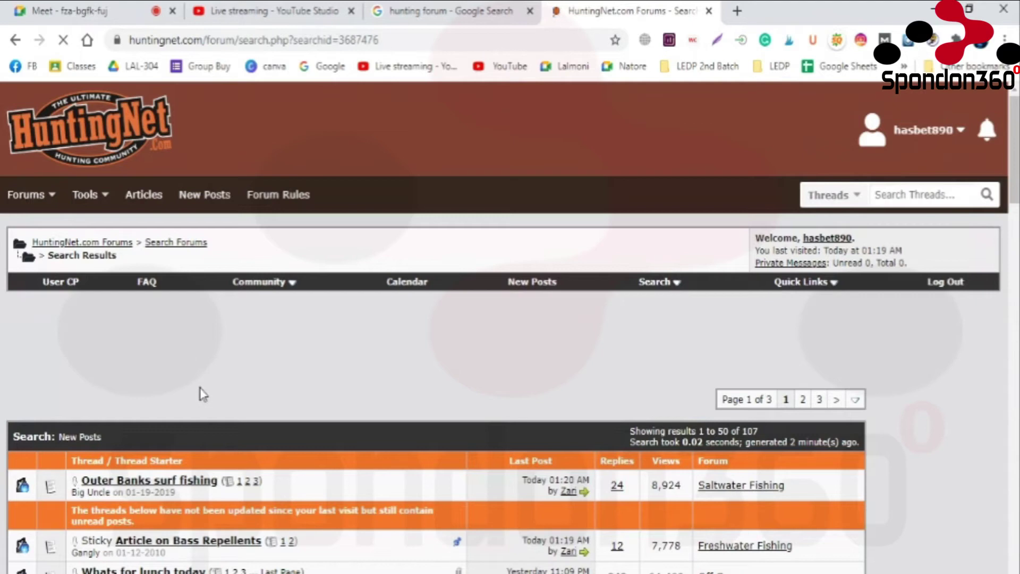
pyautogui.scroll(-2, 194, 405)
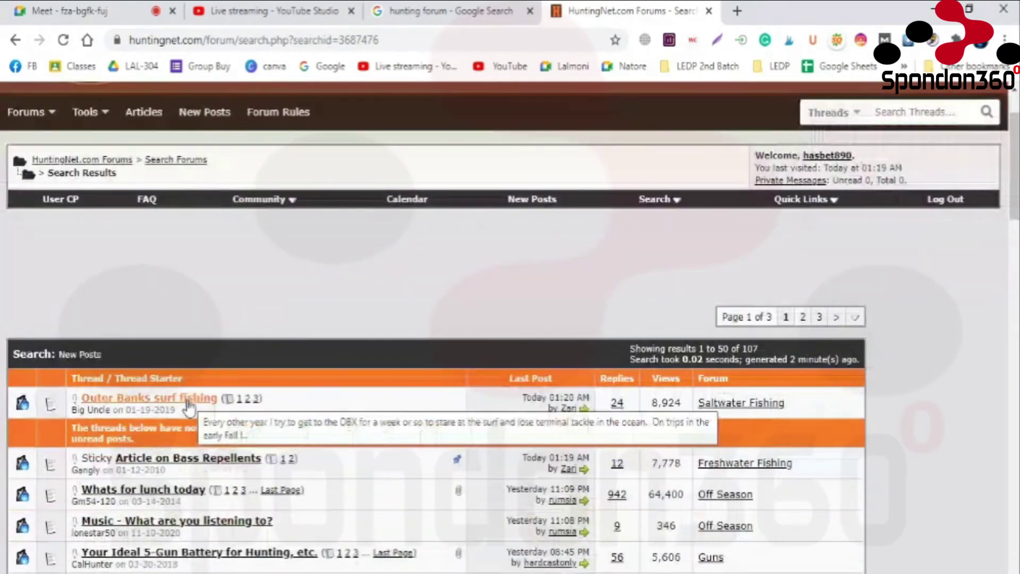
# - Open the Outer Banks surf fishing thread and look through its Search, Thread Tools and Rate menus
pyautogui.click(189, 405)
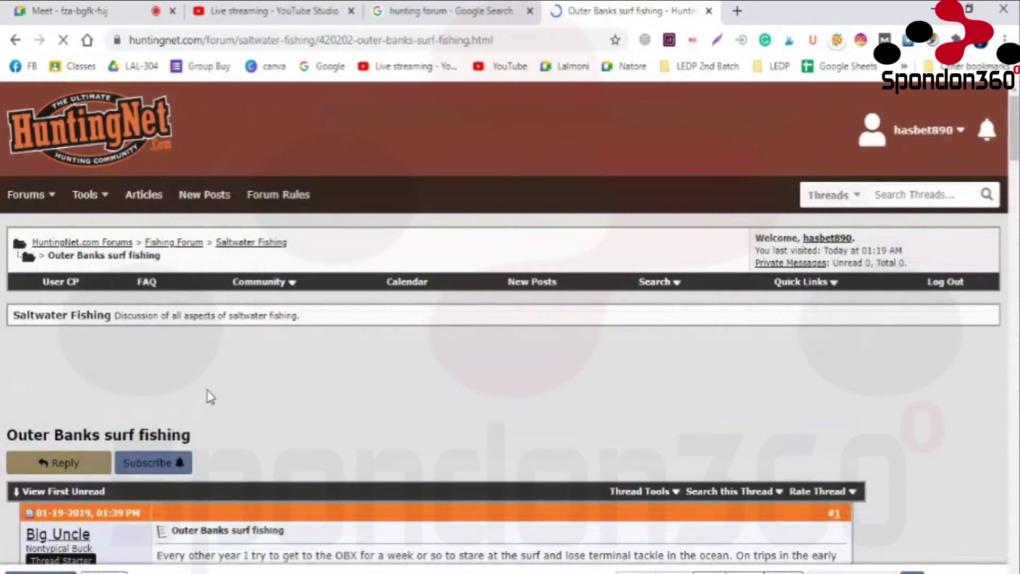
pyautogui.scroll(-3, 211, 397)
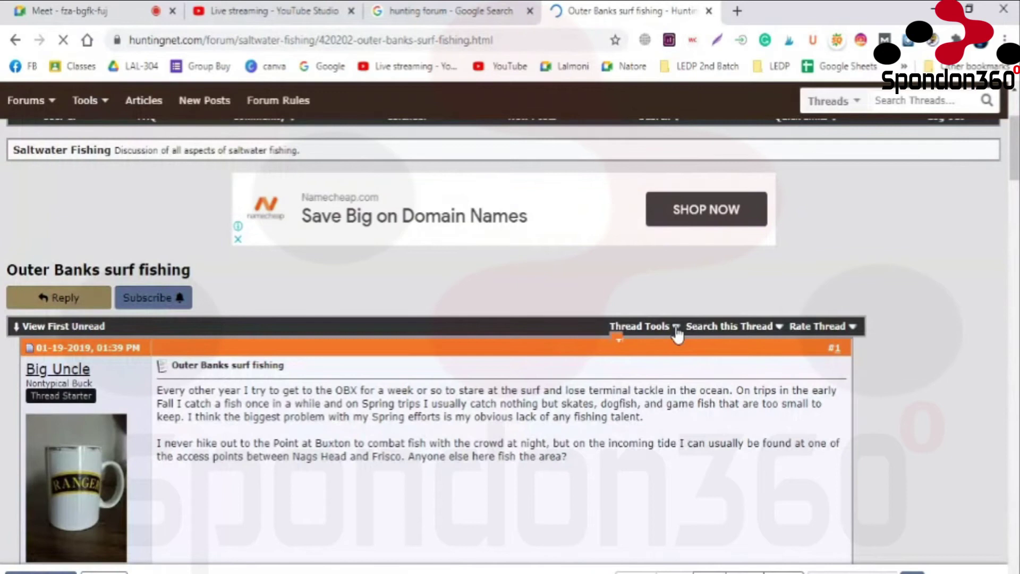
pyautogui.click(675, 328)
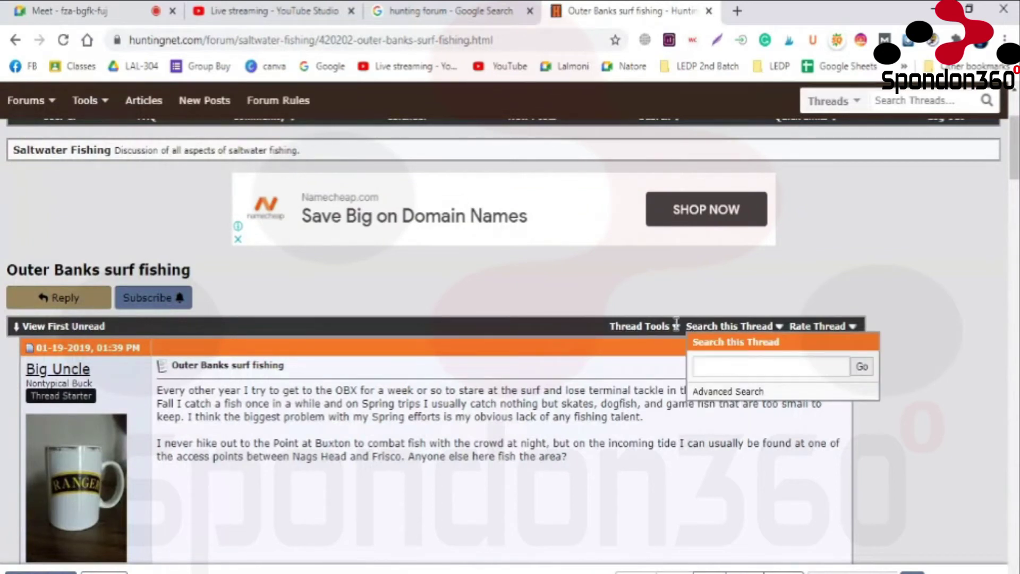
pyautogui.click(665, 328)
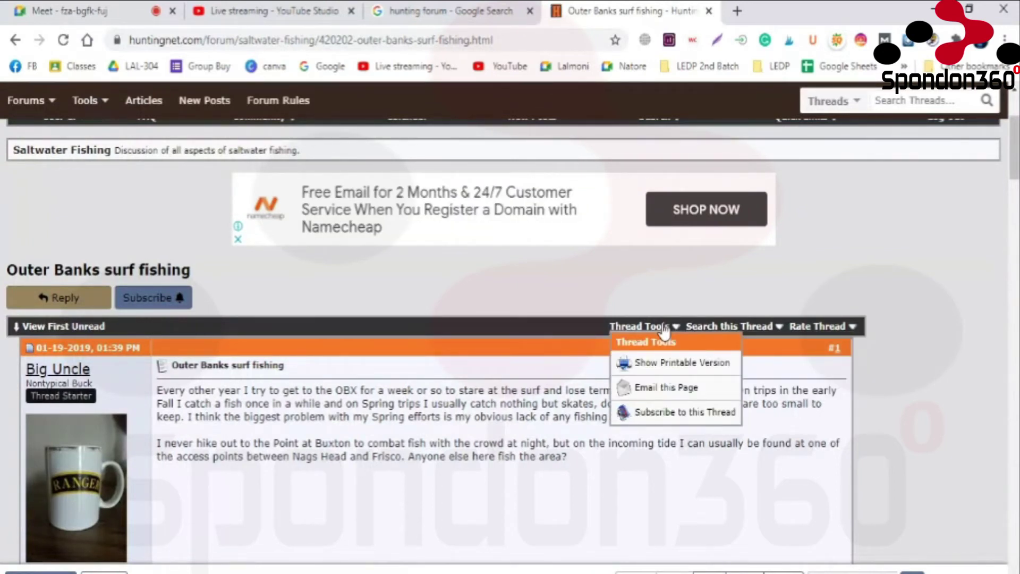
pyautogui.click(698, 326)
pyautogui.click(809, 328)
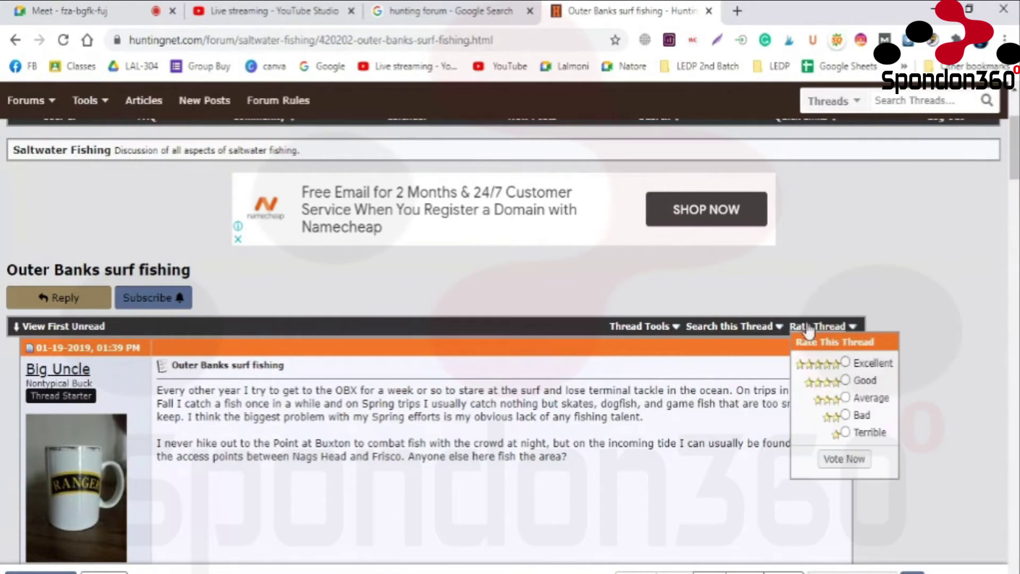
pyautogui.click(729, 326)
# - Read down to page 3 and view the latest reply author's action menu
pyautogui.scroll(-7, 736, 351)
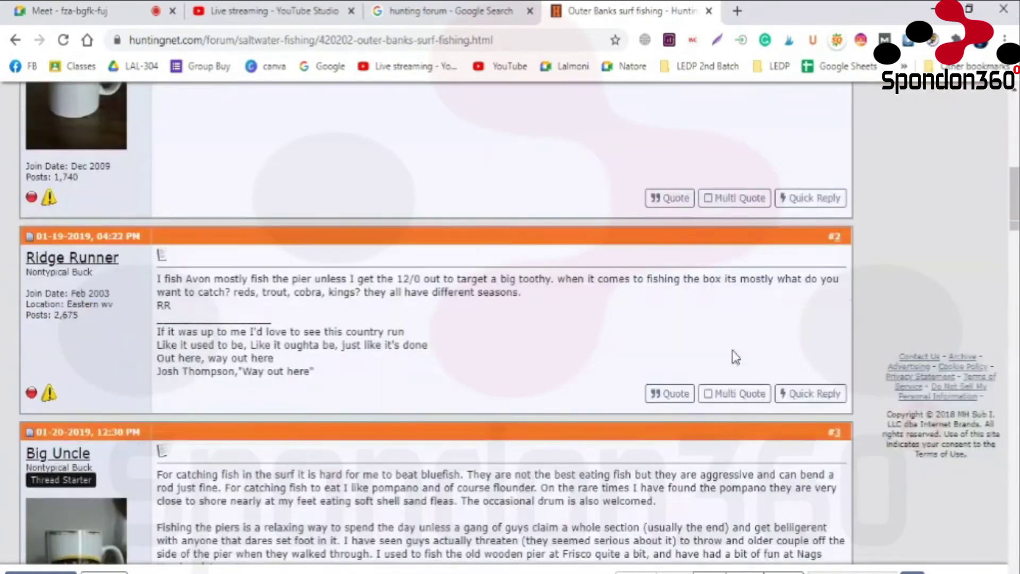
pyautogui.scroll(-15, 732, 350)
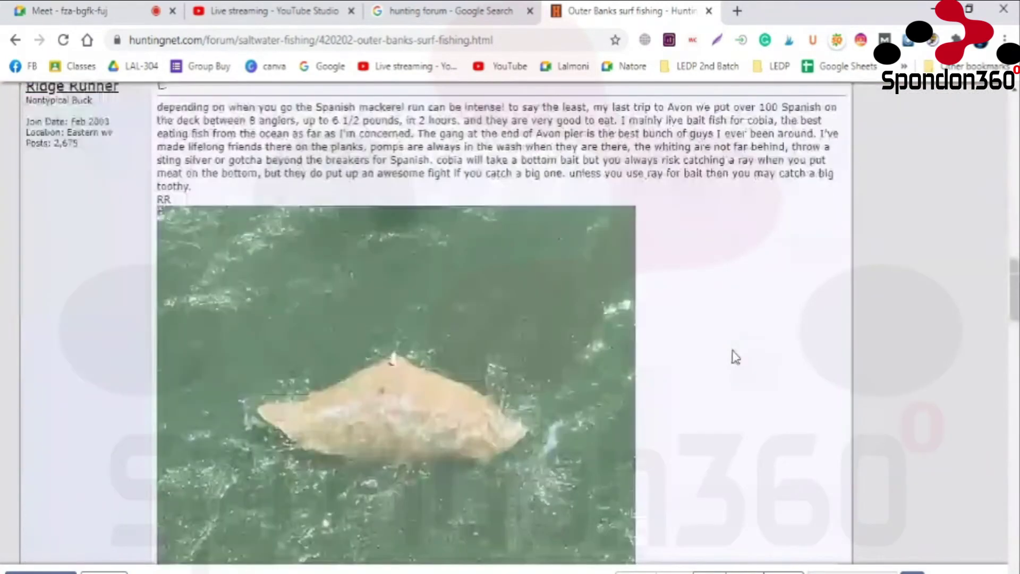
pyautogui.scroll(-20, 733, 350)
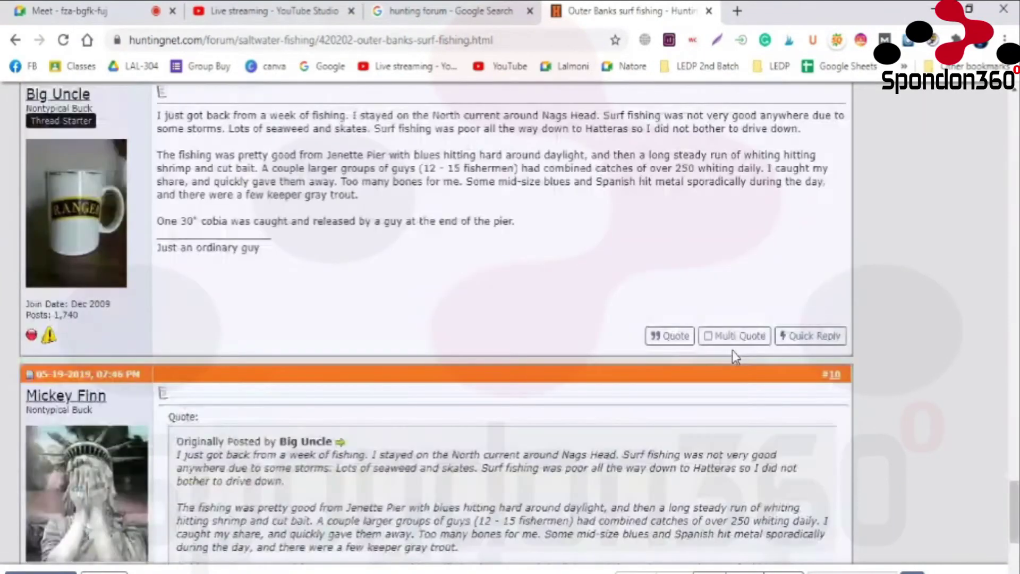
pyautogui.scroll(-20, 732, 345)
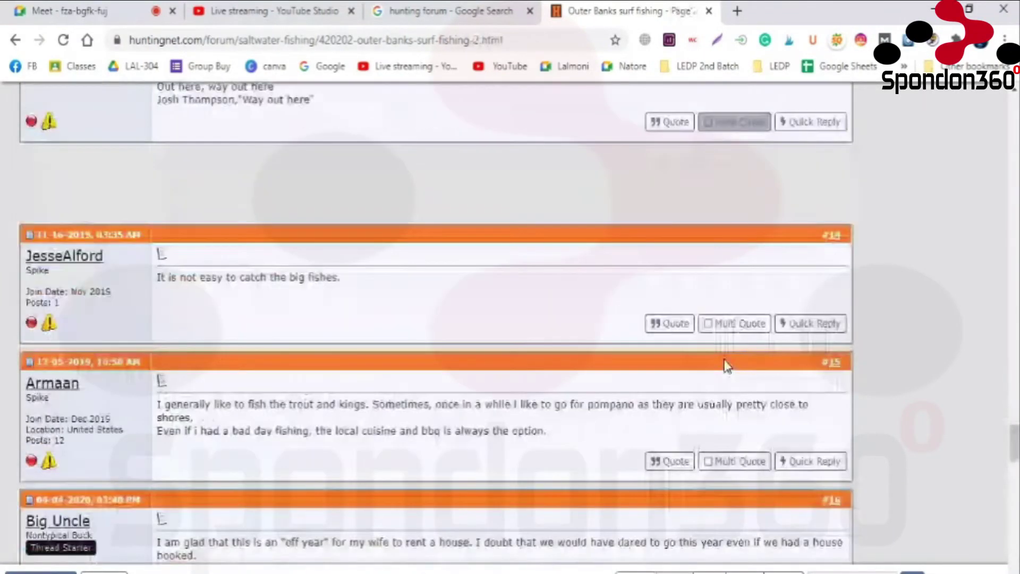
pyautogui.scroll(-20, 735, 384)
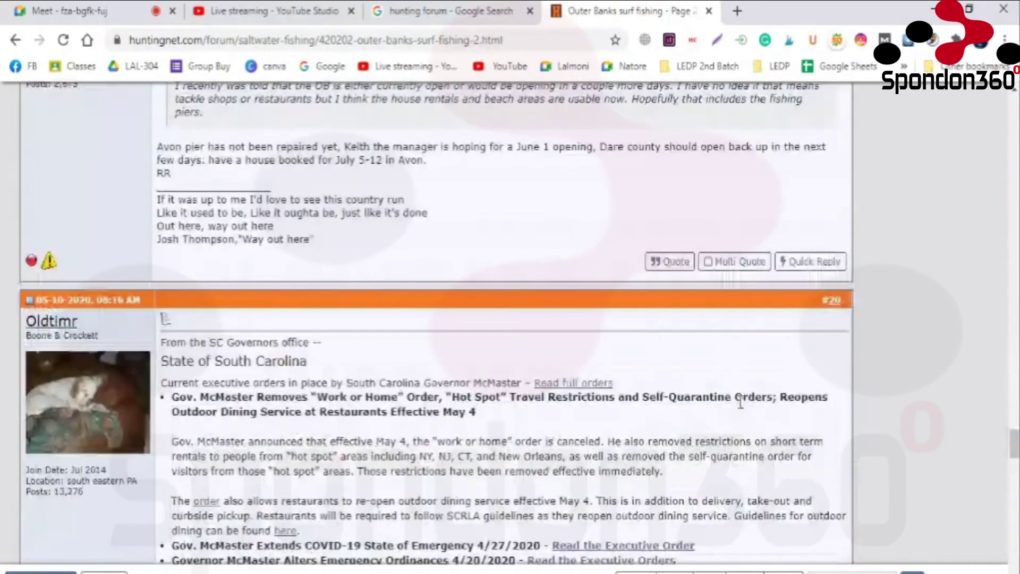
pyautogui.scroll(-20, 743, 414)
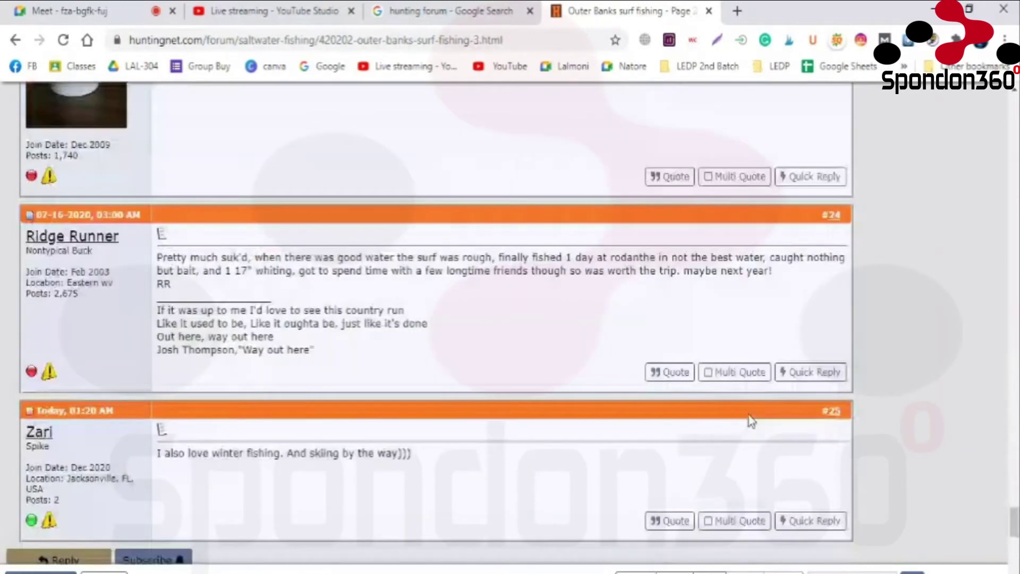
pyautogui.scroll(-2, 321, 422)
pyautogui.click(32, 351)
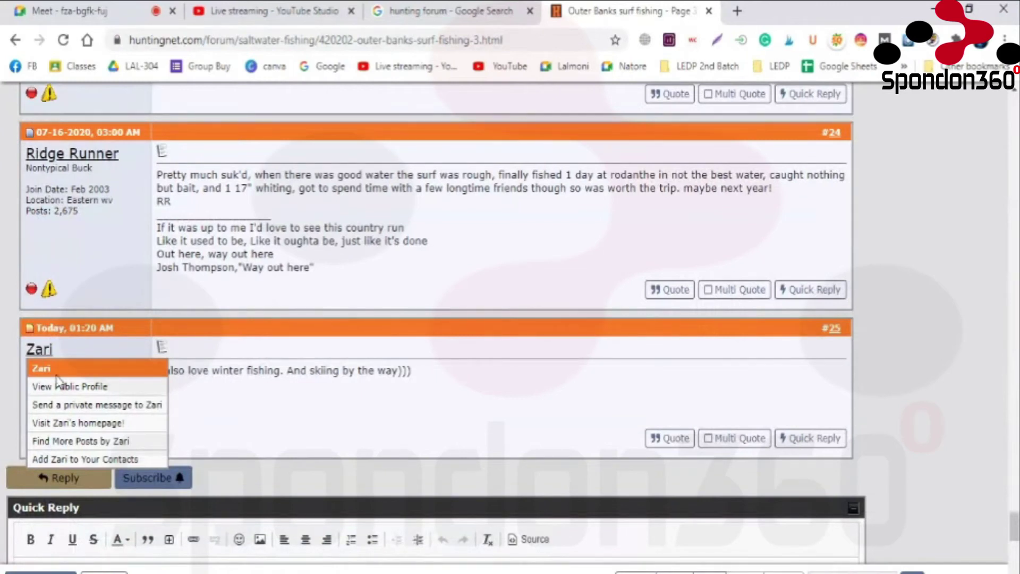
# - Click into the Quick Reply box, then continue to the page footer past post #25
pyautogui.scroll(-5, 249, 390)
pyautogui.scroll(-2, 249, 390)
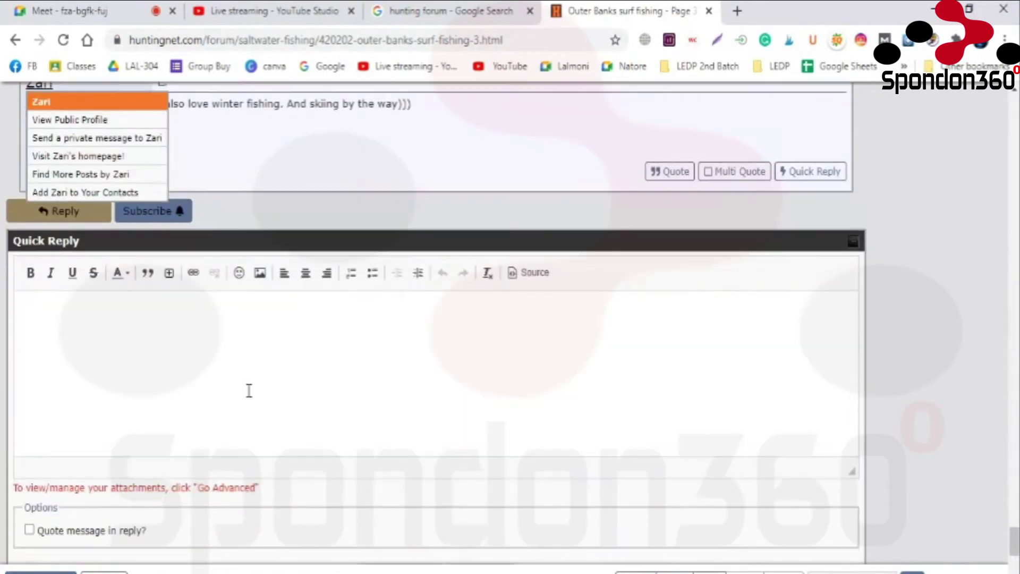
pyautogui.click(248, 390)
pyautogui.scroll(-7, 249, 390)
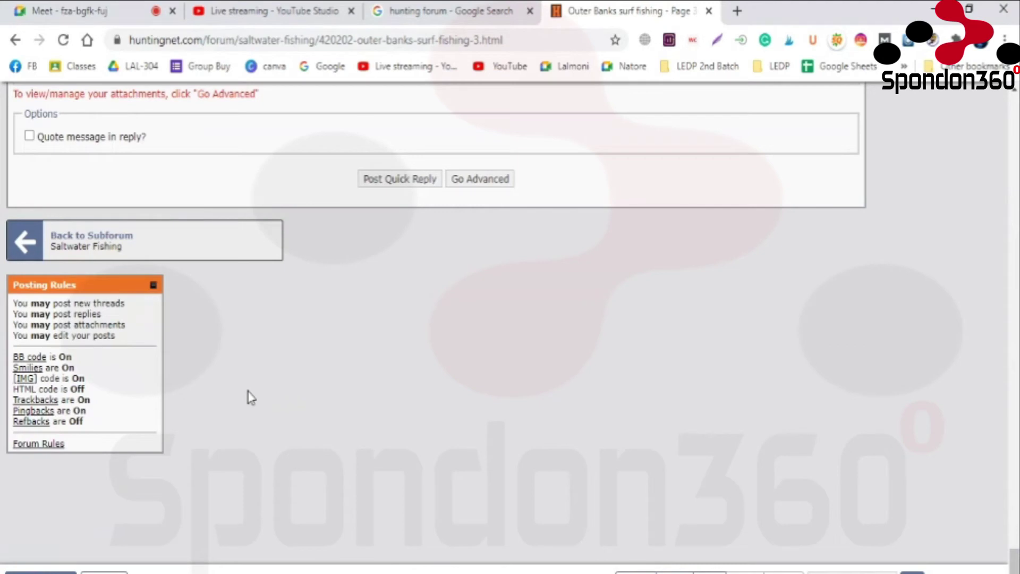
pyautogui.scroll(-2, 250, 396)
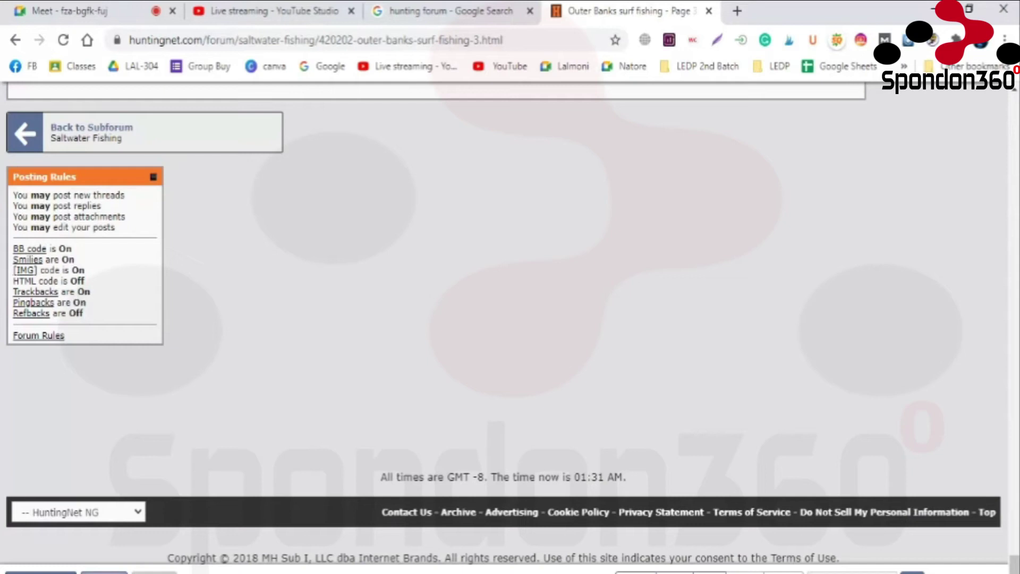
# - Open the thread's Quick Reply editor, then scroll back up the page
pyautogui.moveTo(154, 572)
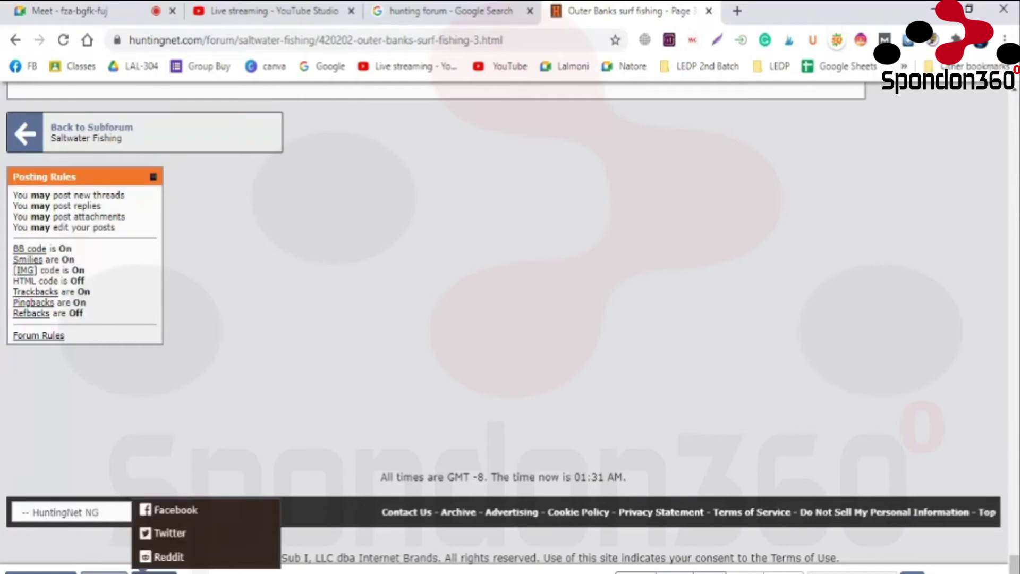
pyautogui.click(41, 573)
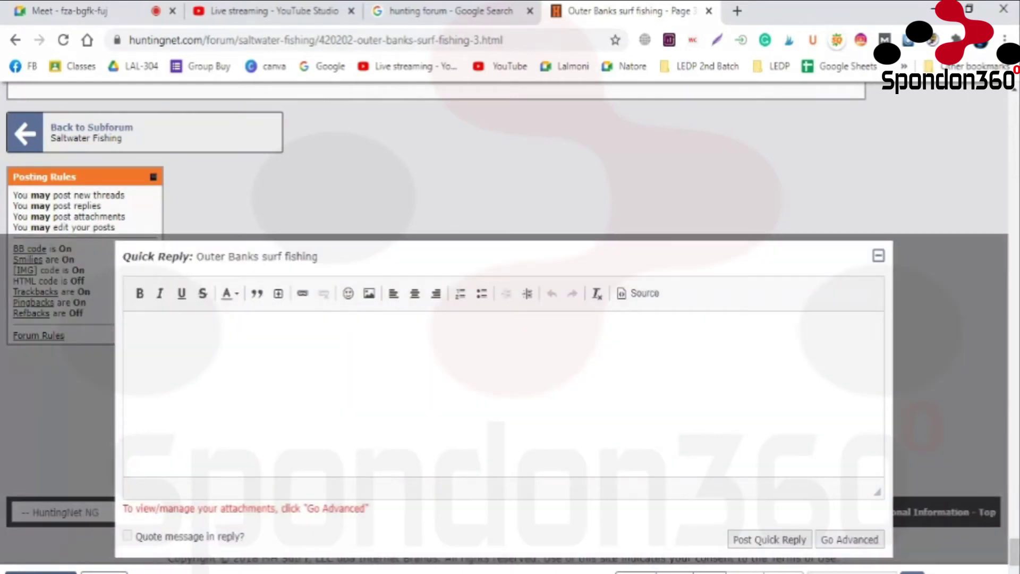
pyautogui.scroll(10, 50, 409)
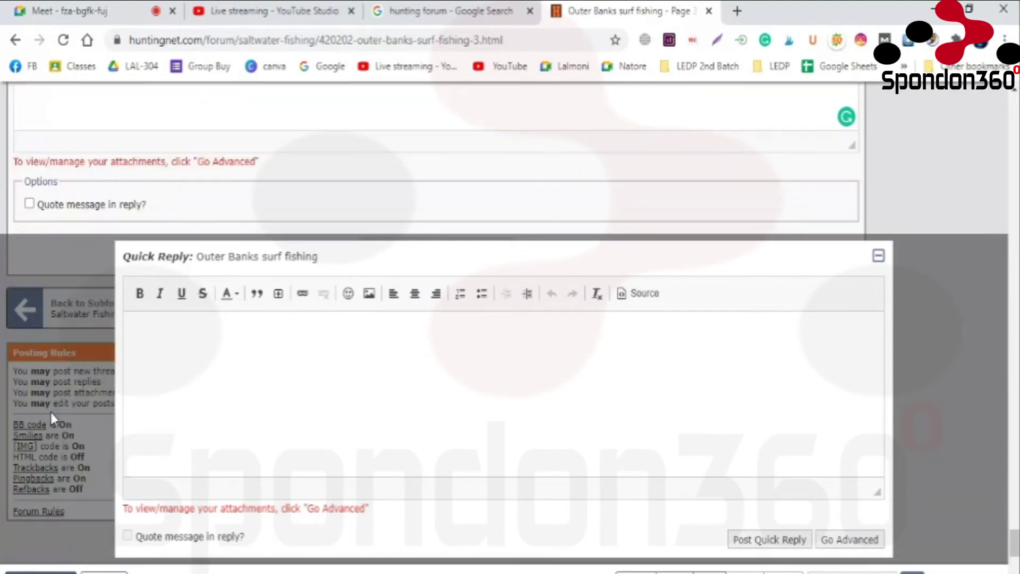
pyautogui.scroll(10, 50, 409)
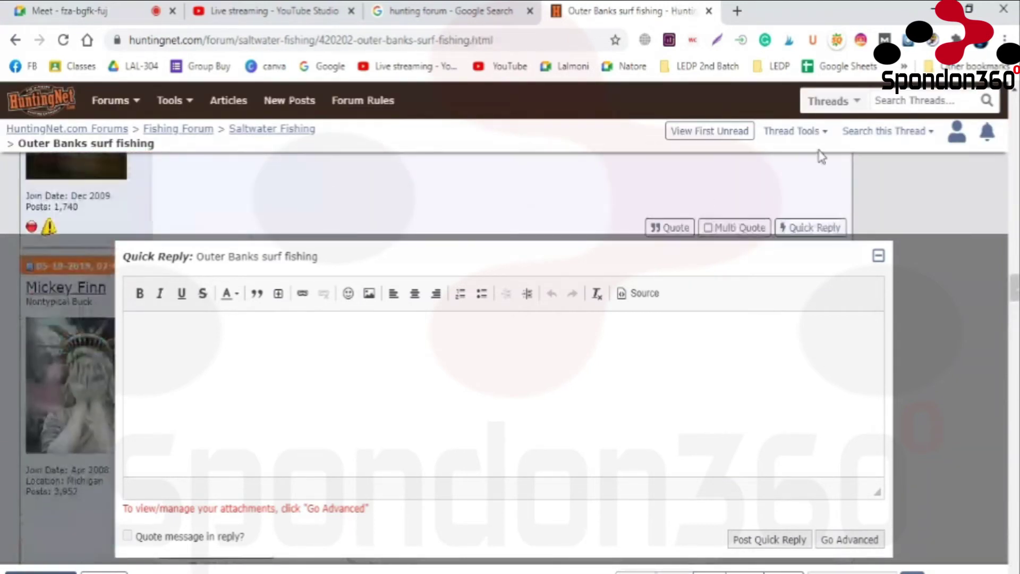
# - Try Thread Tools and Search this Thread, then run My Recent Posts from the user menu
pyautogui.click(809, 136)
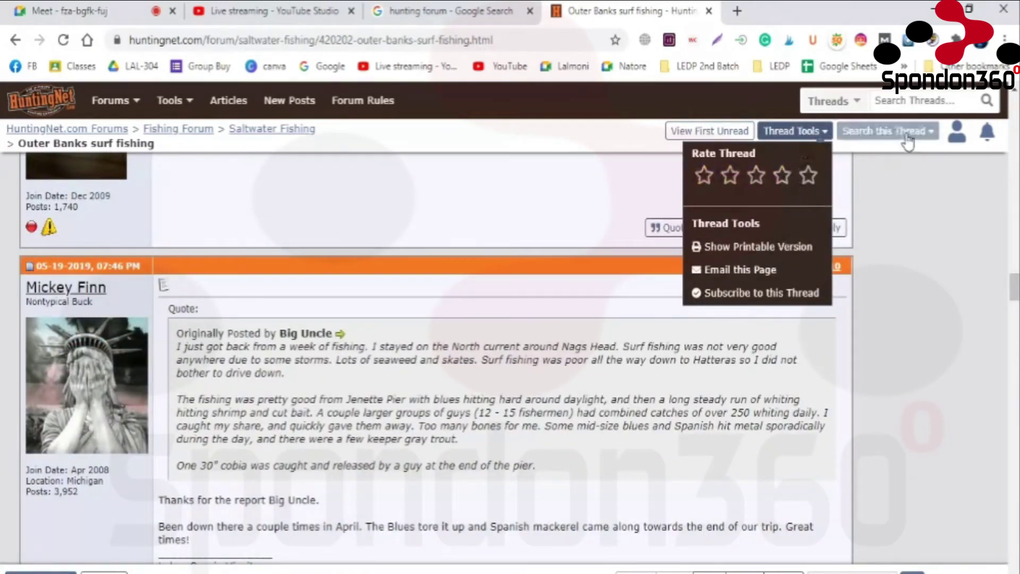
pyautogui.click(887, 130)
pyautogui.click(960, 137)
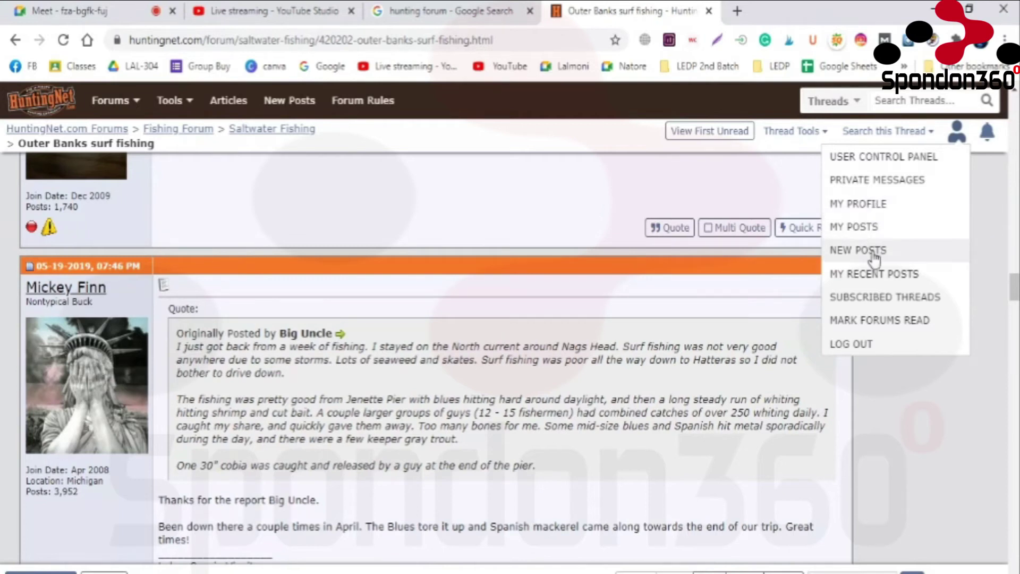
pyautogui.click(874, 276)
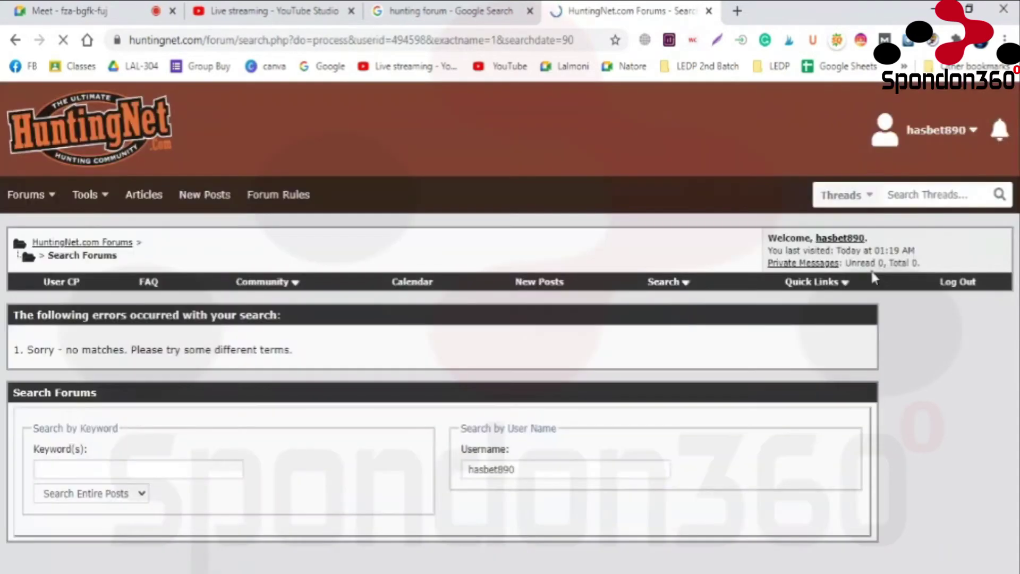
# - Scroll through the empty recent-posts search results page
pyautogui.scroll(-3, 873, 264)
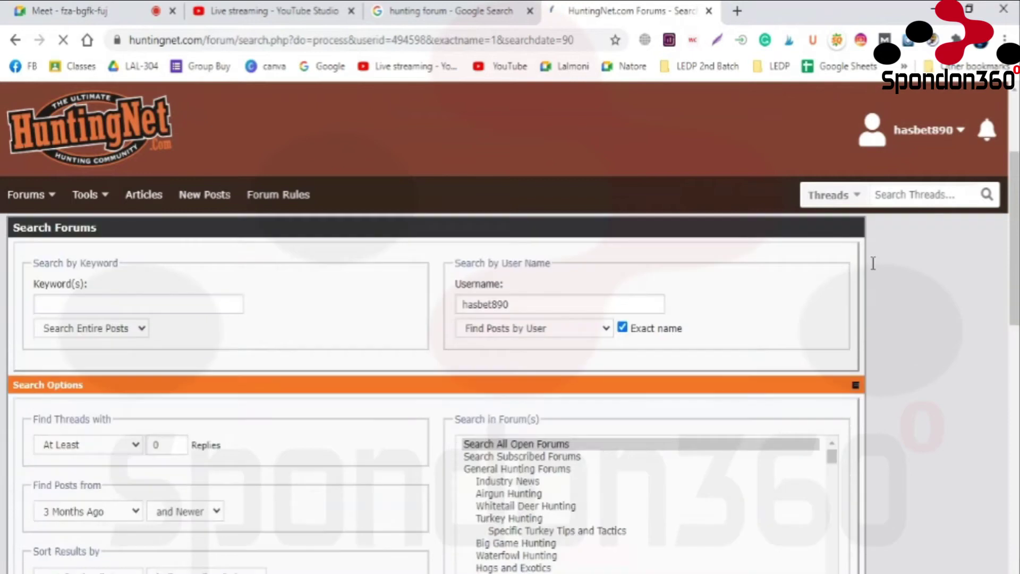
pyautogui.scroll(-3, 877, 264)
pyautogui.scroll(3, 814, 273)
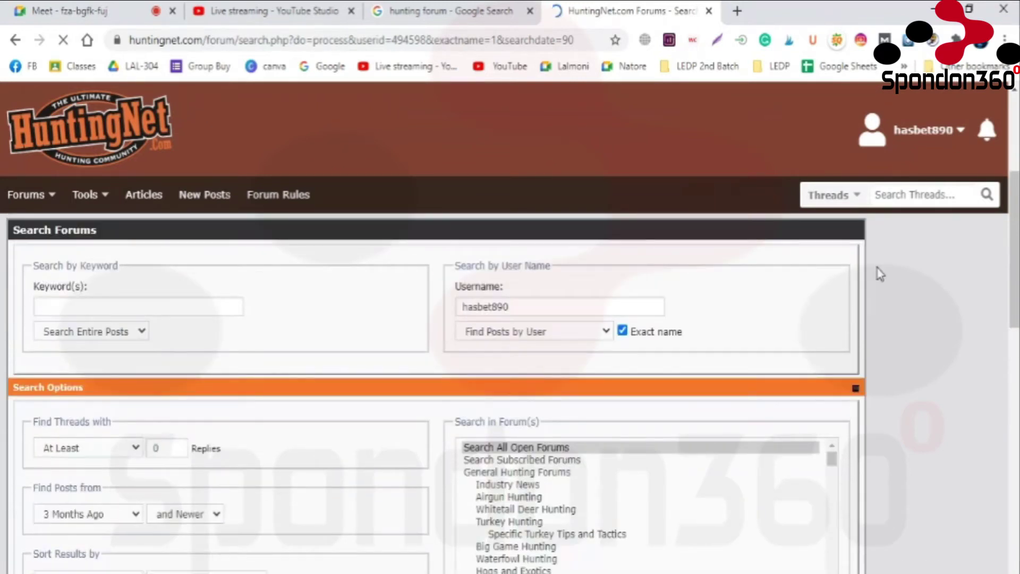
pyautogui.scroll(-3, 854, 303)
pyautogui.scroll(-3, 883, 278)
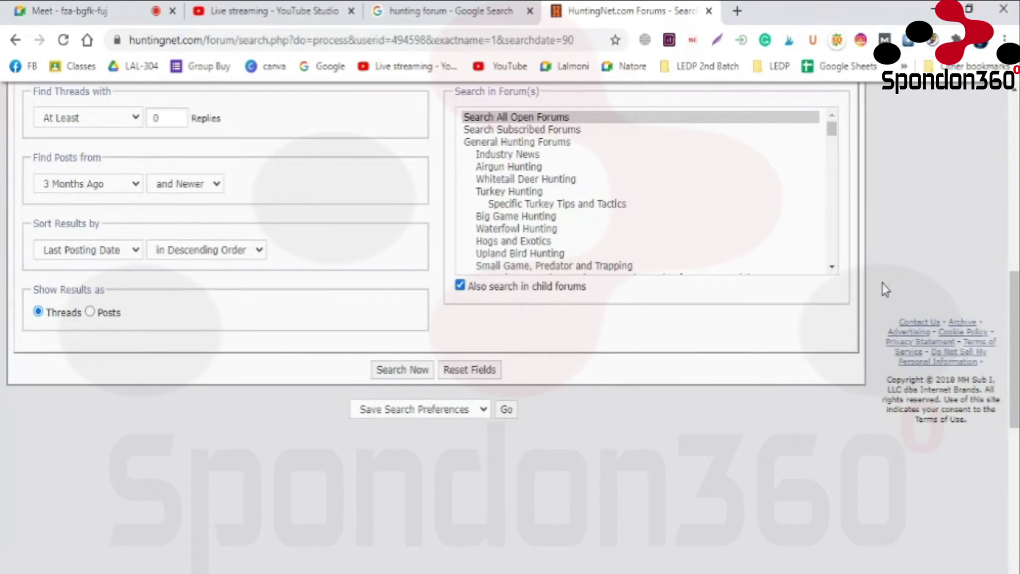
pyautogui.scroll(12, 882, 287)
pyautogui.scroll(-9, 882, 287)
pyautogui.scroll(9, 882, 287)
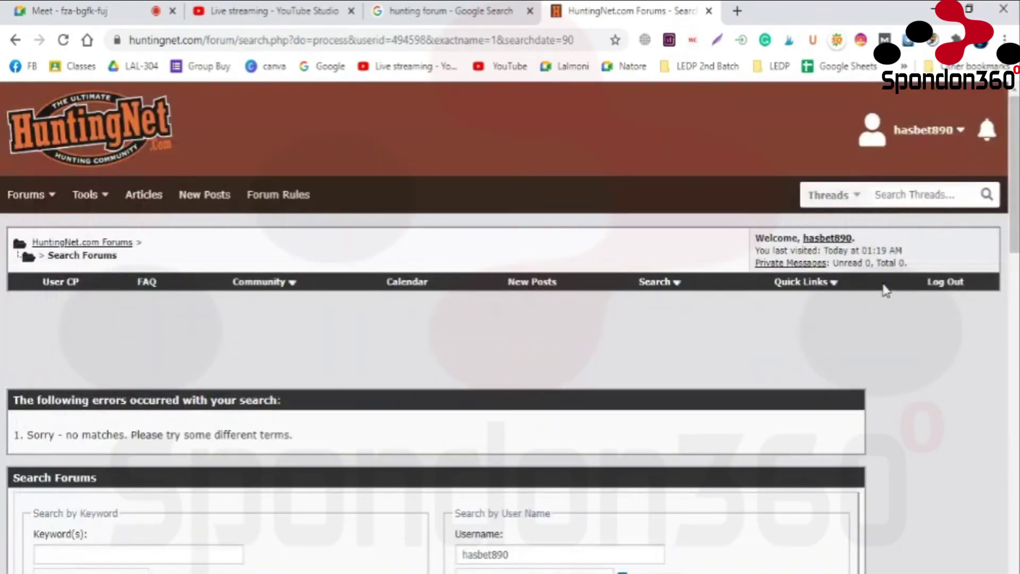
# - Return to the thread, dismiss the Back history list, and reach the New Posts results
pyautogui.click(16, 41)
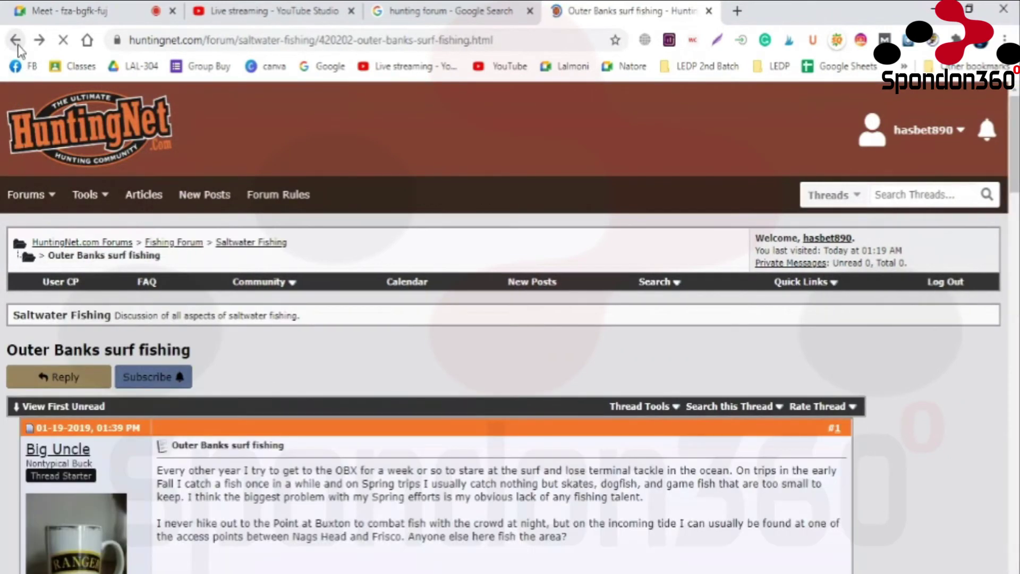
pyautogui.rightClick(17, 47)
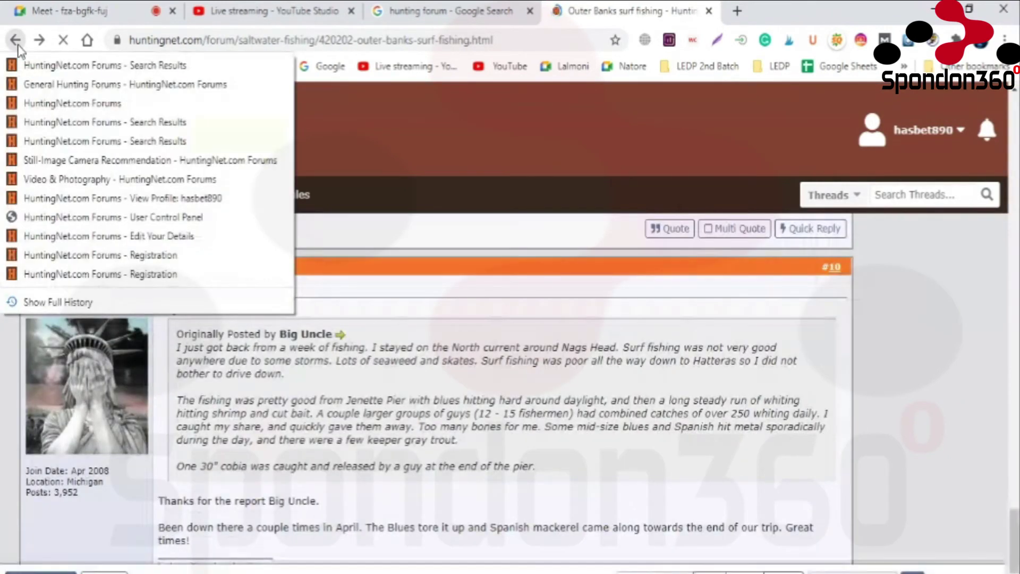
pyautogui.press('Escape')
pyautogui.click(16, 42)
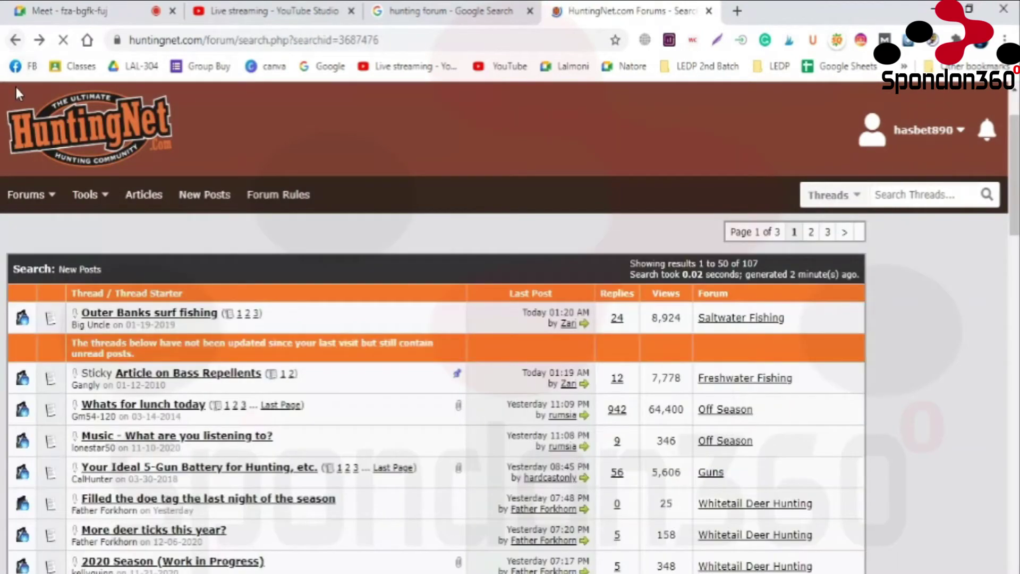
pyautogui.click(69, 197)
pyautogui.click(61, 204)
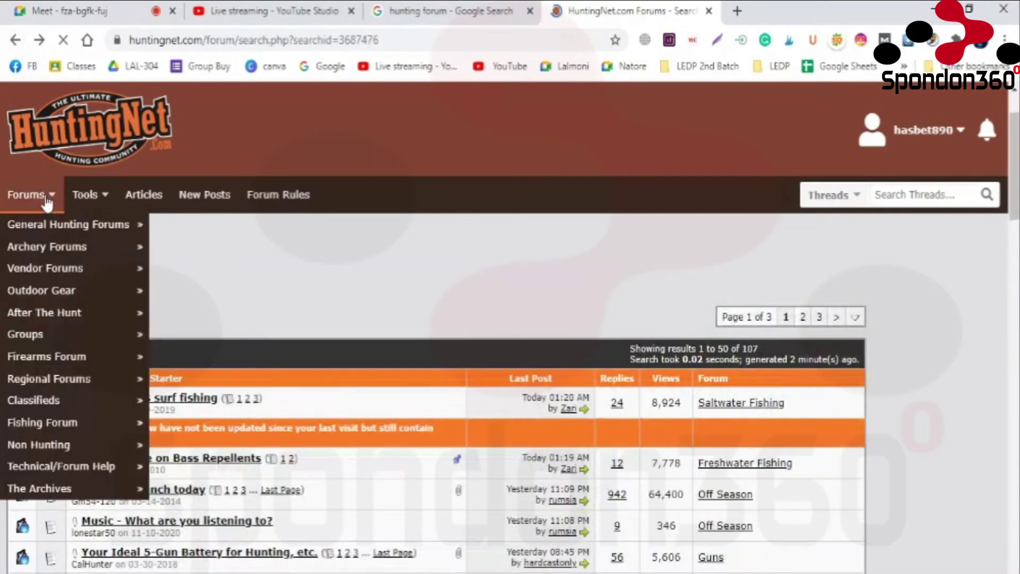
pyautogui.click(193, 197)
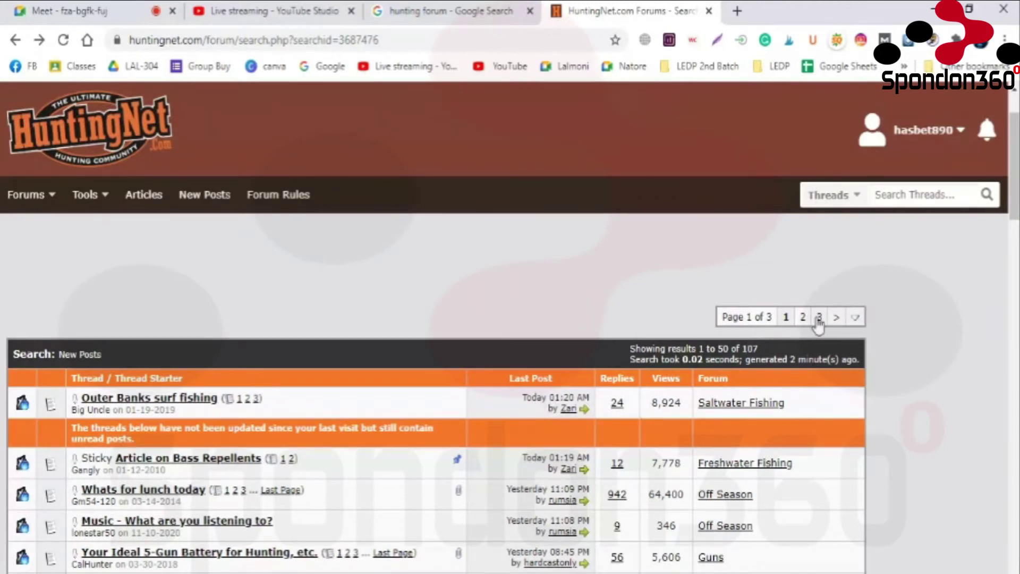
pyautogui.click(854, 318)
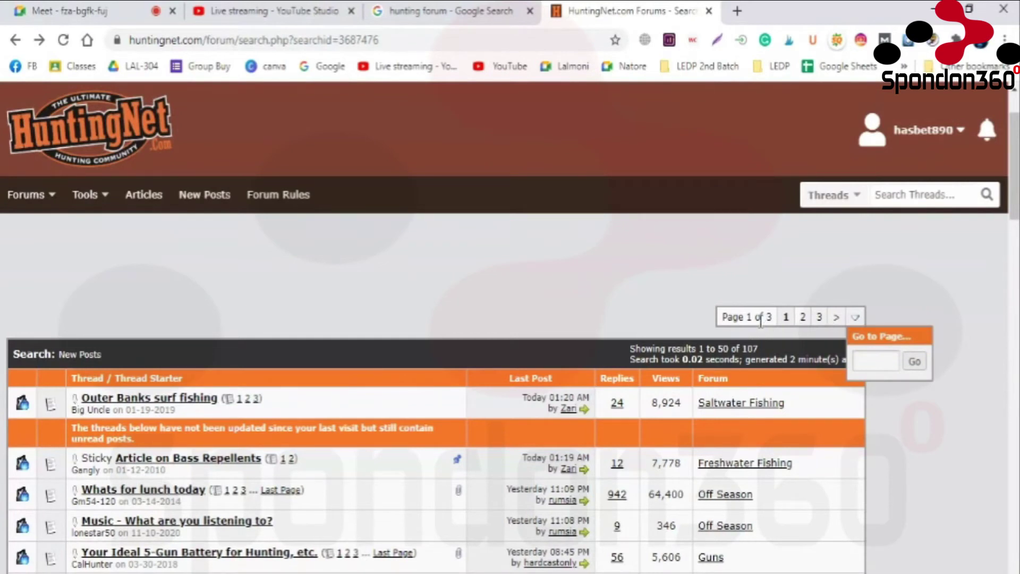
pyautogui.click(923, 142)
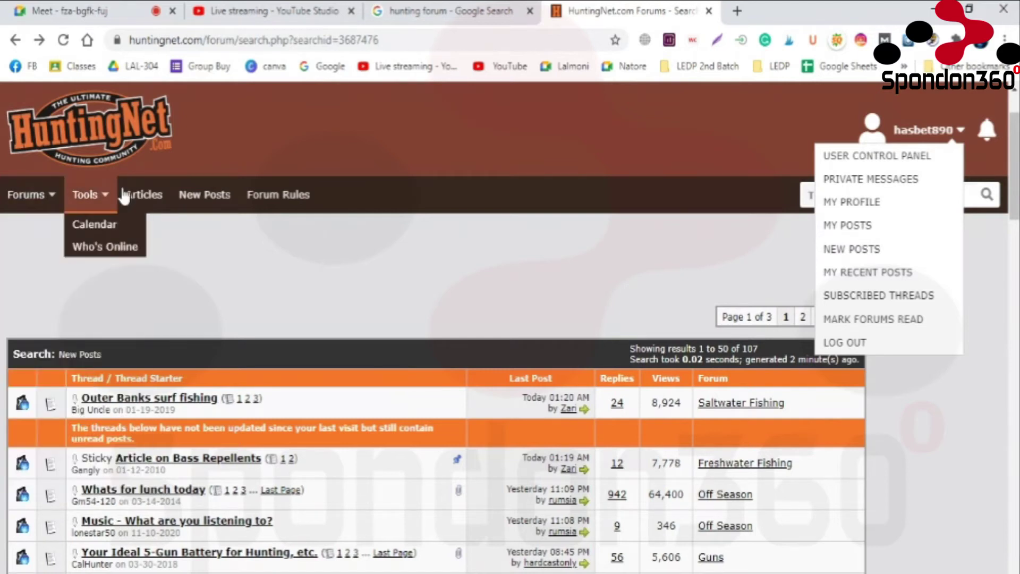
pyautogui.moveTo(96, 206)
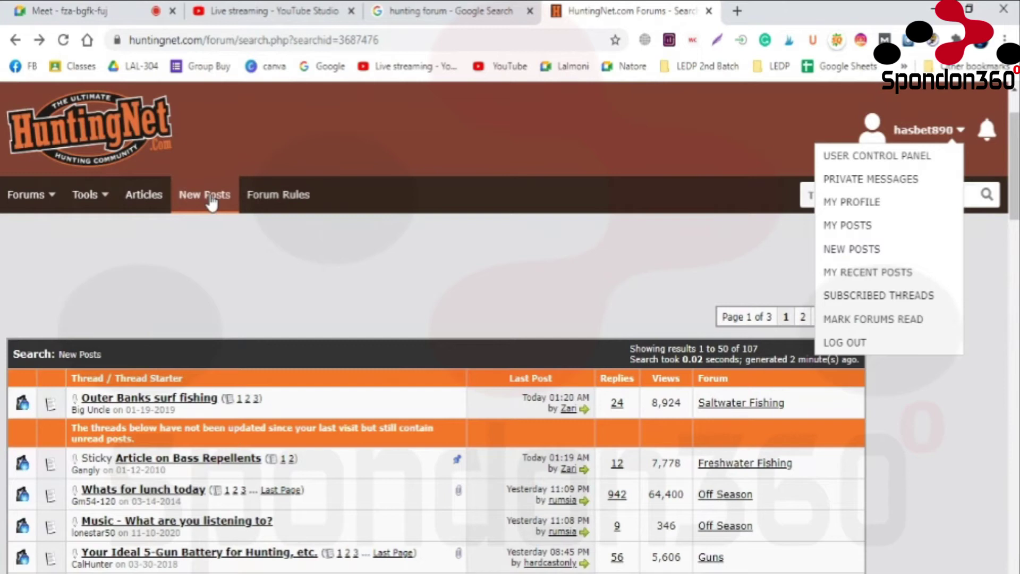
pyautogui.scroll(-2, 212, 202)
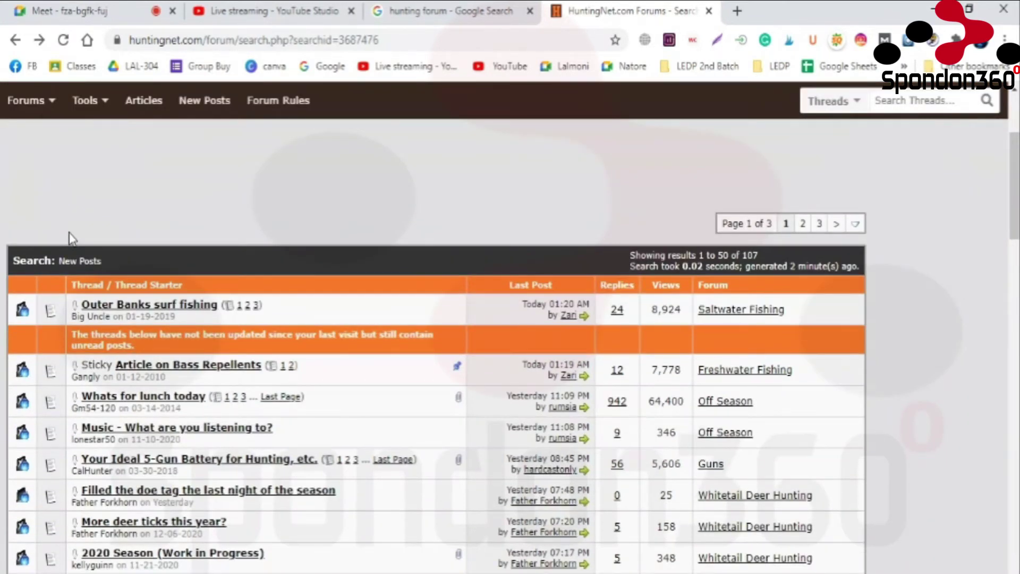
pyautogui.scroll(-2, 71, 239)
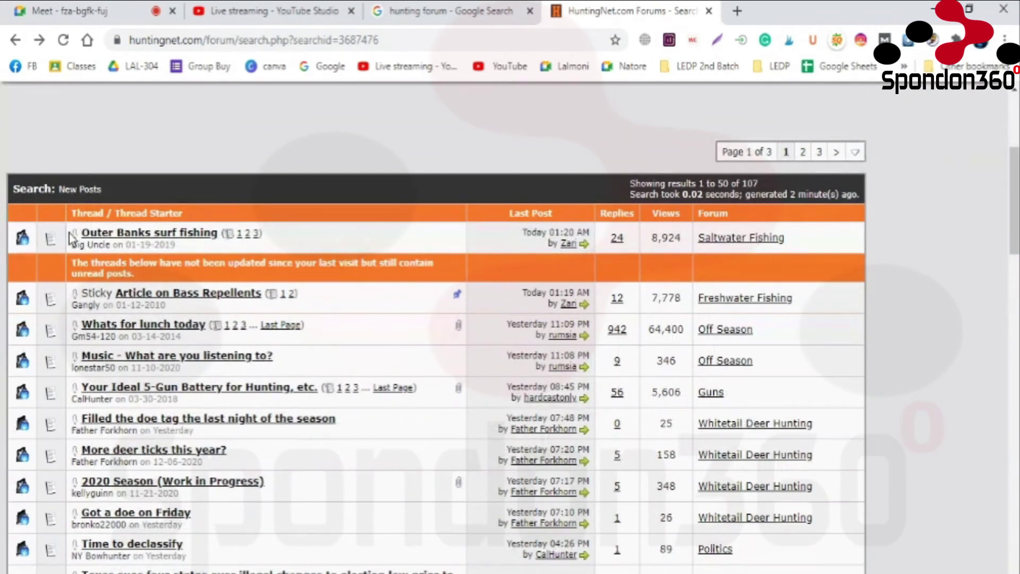
pyautogui.scroll(-3, 70, 239)
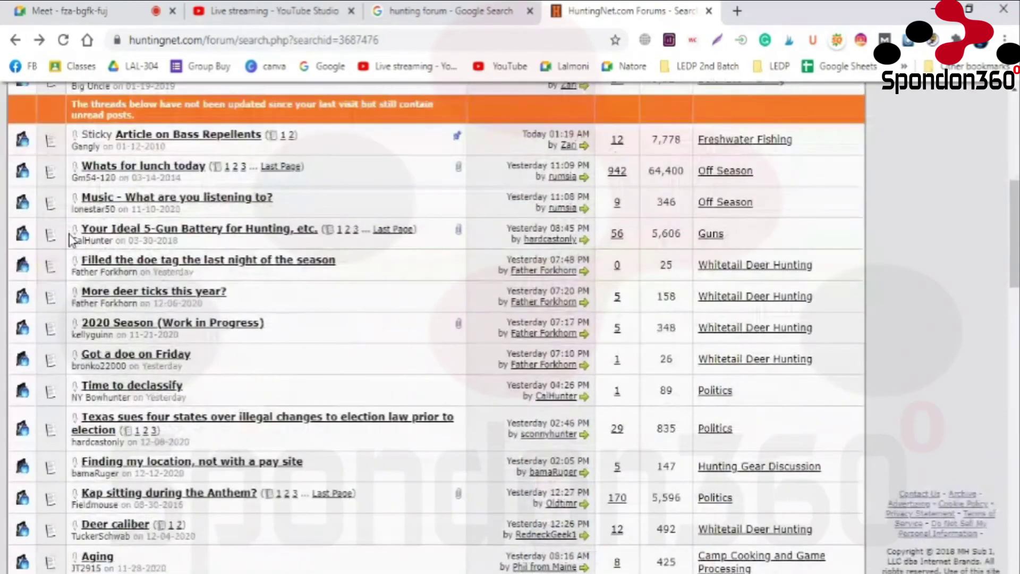
pyautogui.scroll(-20, 71, 239)
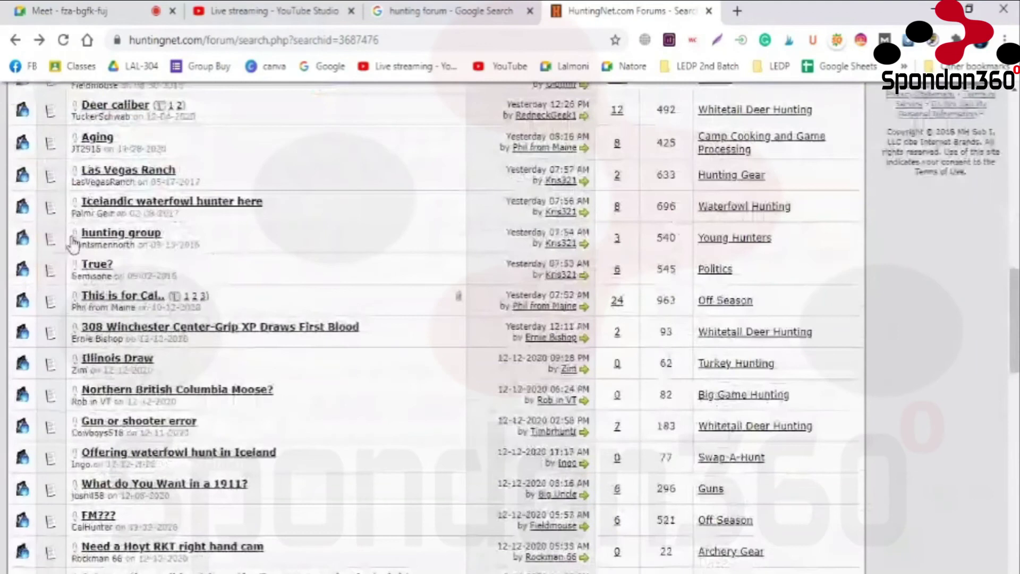
pyautogui.scroll(-5, 76, 245)
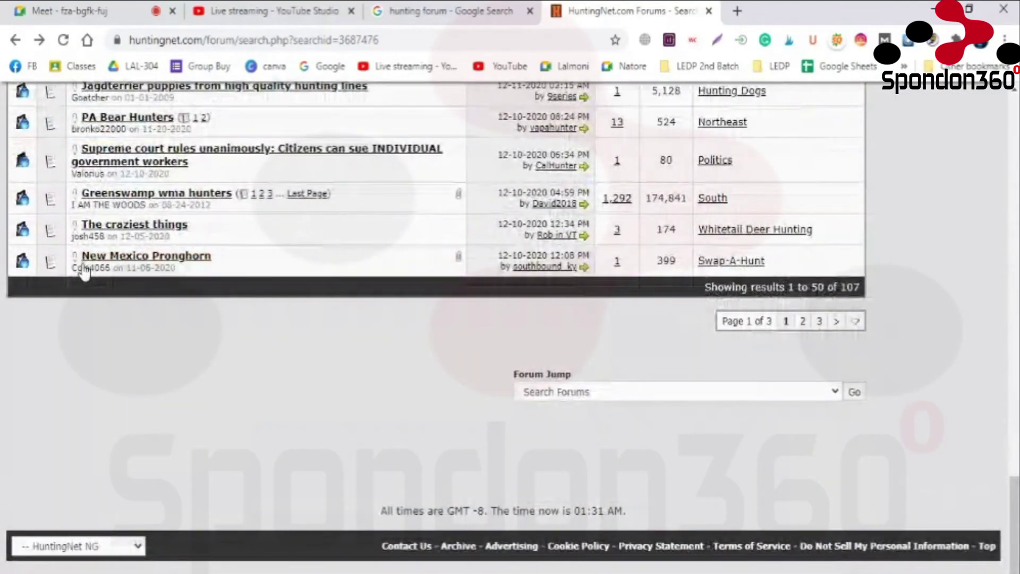
pyautogui.moveTo(84, 272)
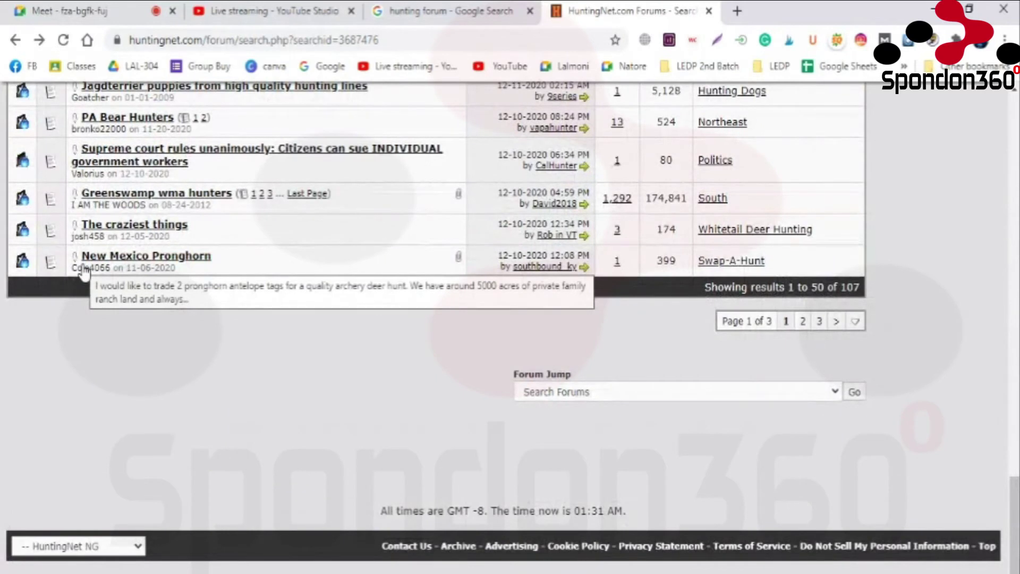
pyautogui.scroll(8, 84, 273)
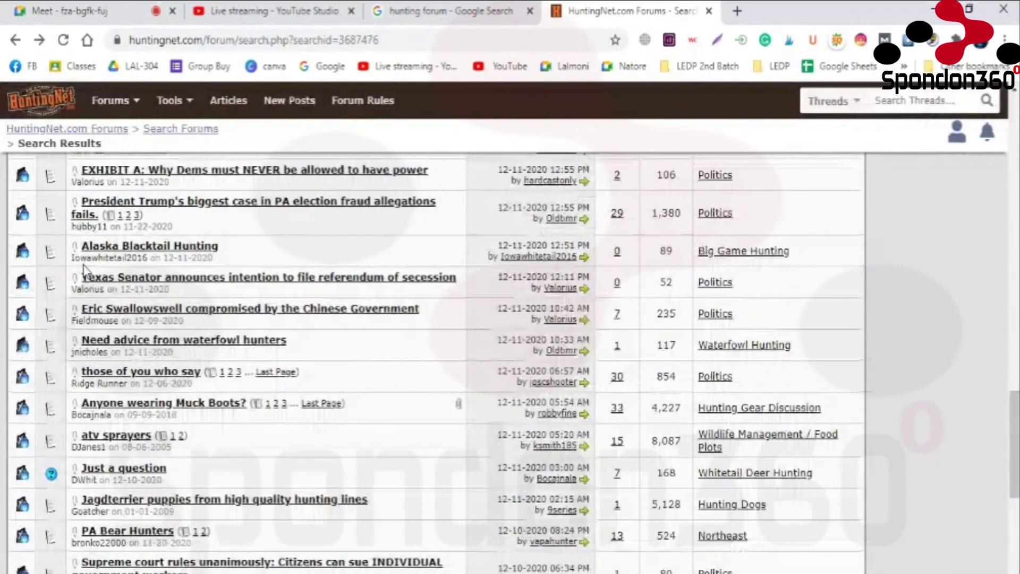
pyautogui.scroll(5, 85, 272)
pyautogui.scroll(6, 85, 272)
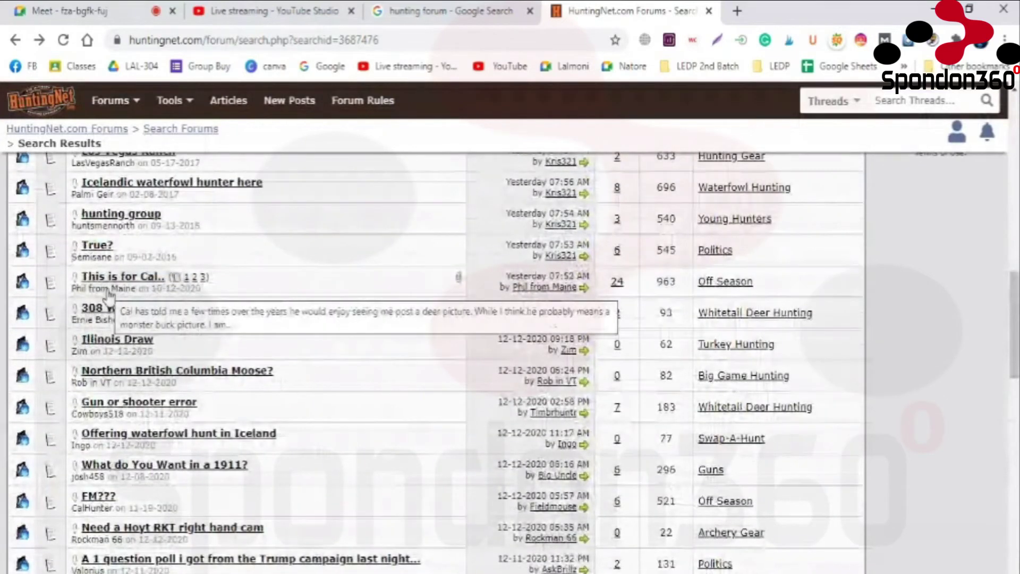
pyautogui.scroll(3, 85, 272)
pyautogui.moveTo(110, 295)
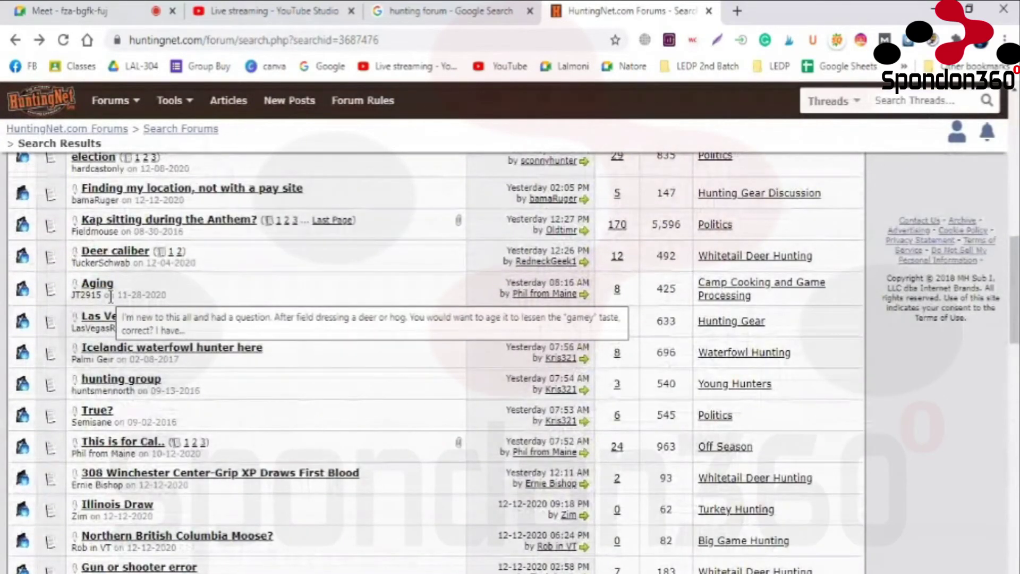
pyautogui.scroll(2, 110, 298)
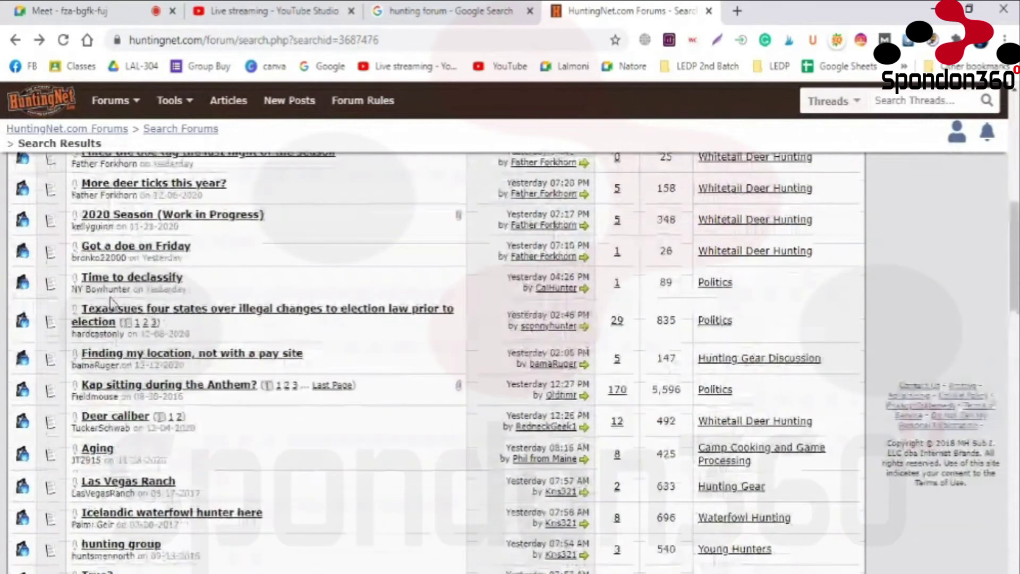
pyautogui.scroll(10, 110, 298)
pyautogui.scroll(-5, 119, 317)
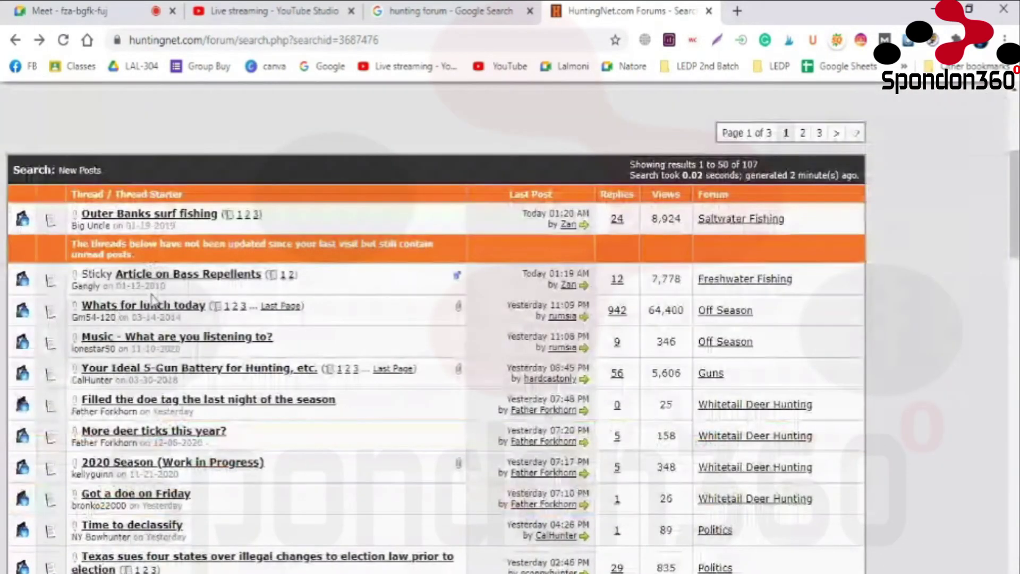
pyautogui.click(174, 310)
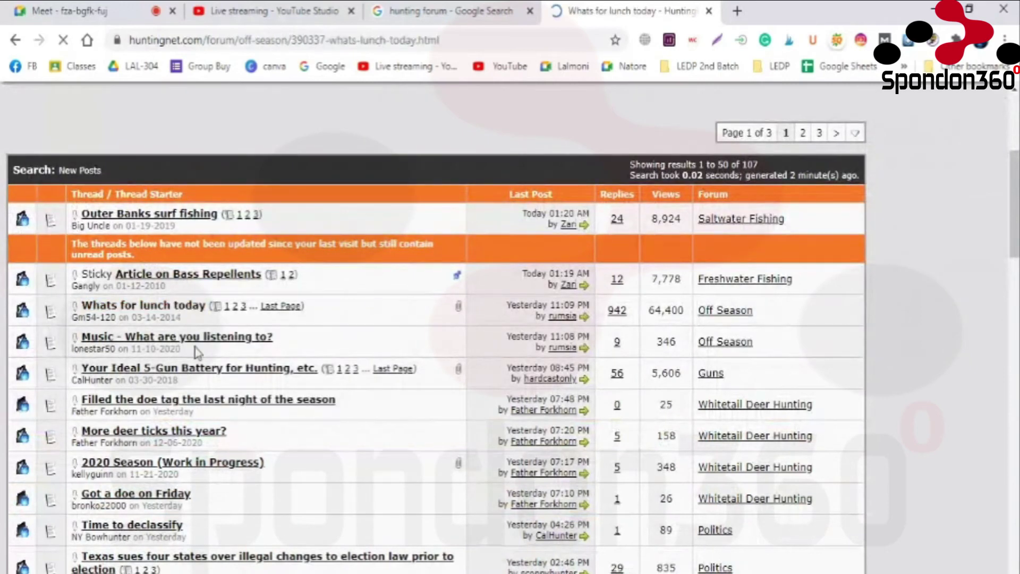
# - Read the Whats for lunch today thread through to its fourth page
pyautogui.scroll(-6, 196, 348)
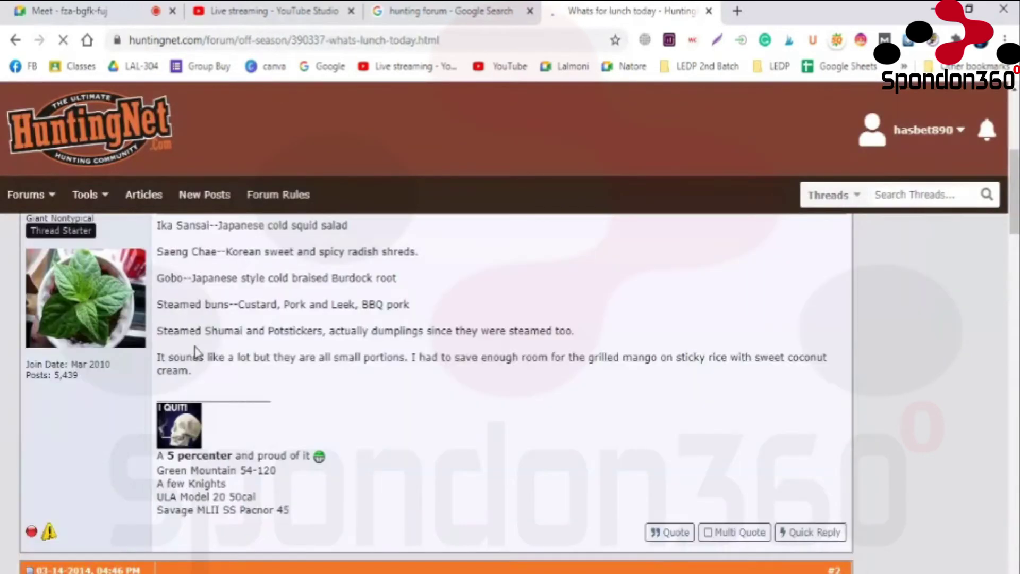
pyautogui.scroll(-5, 195, 348)
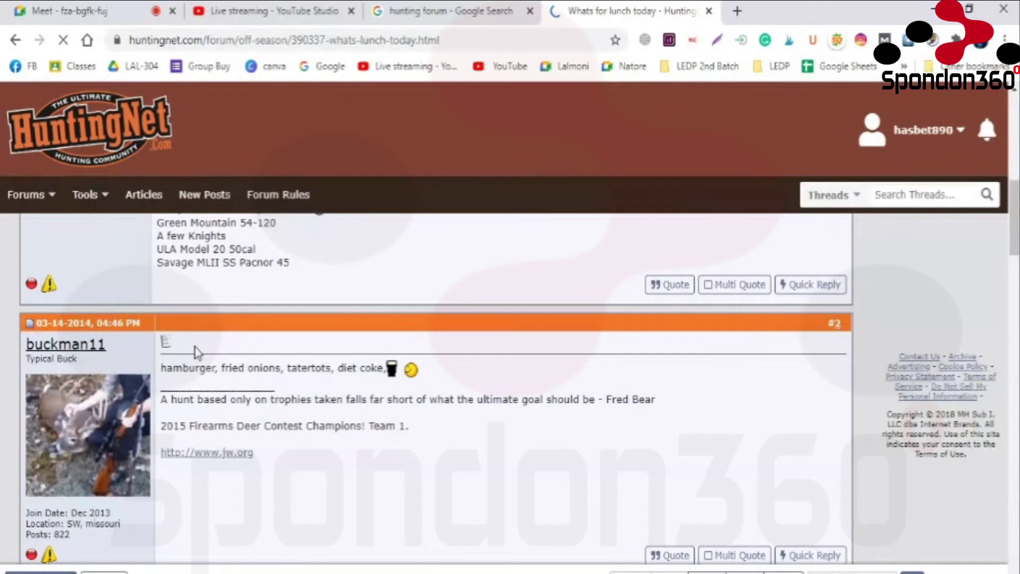
pyautogui.scroll(-1, 196, 351)
pyautogui.scroll(-5, 193, 367)
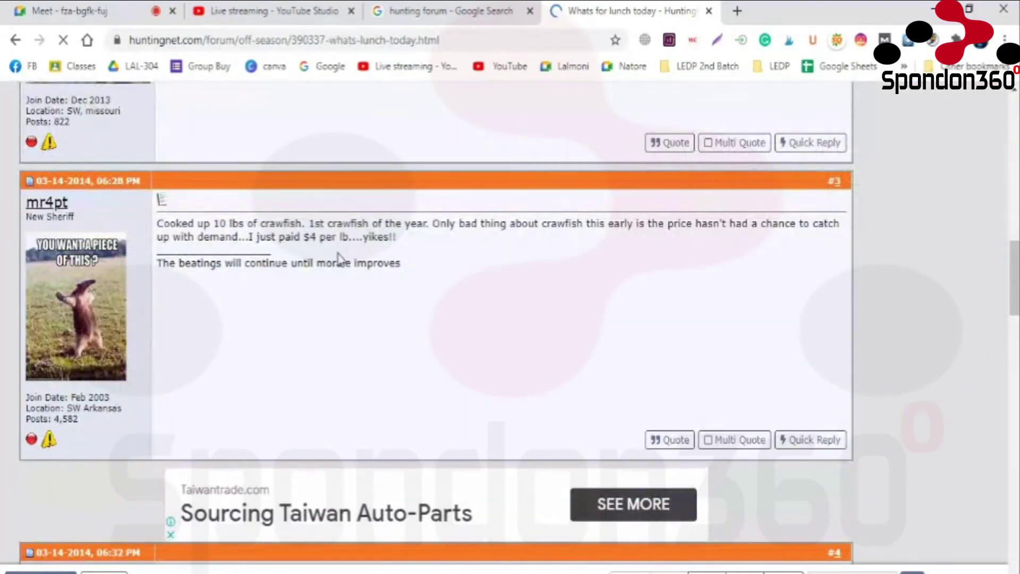
pyautogui.scroll(-10, 332, 266)
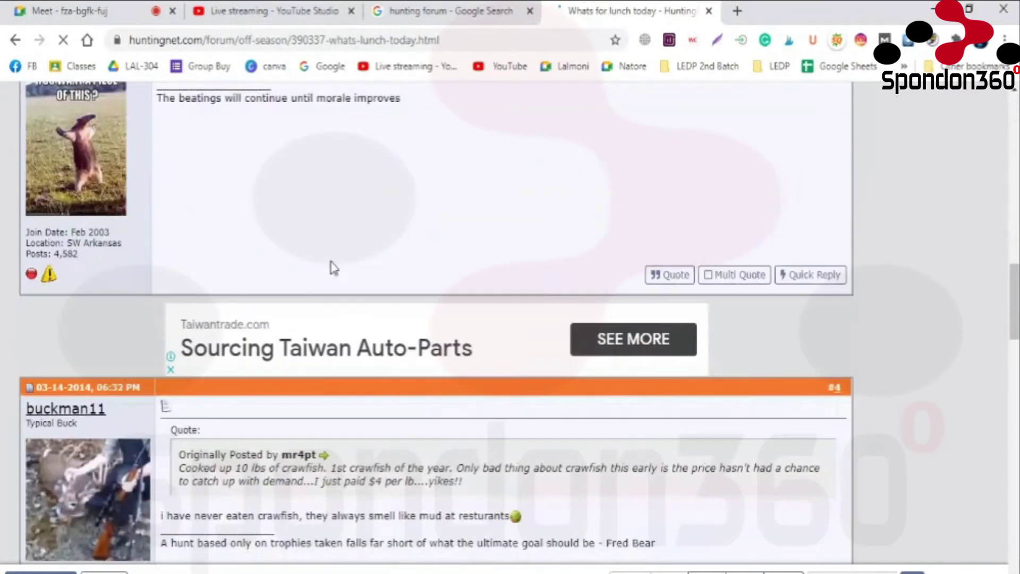
pyautogui.scroll(-1, 331, 274)
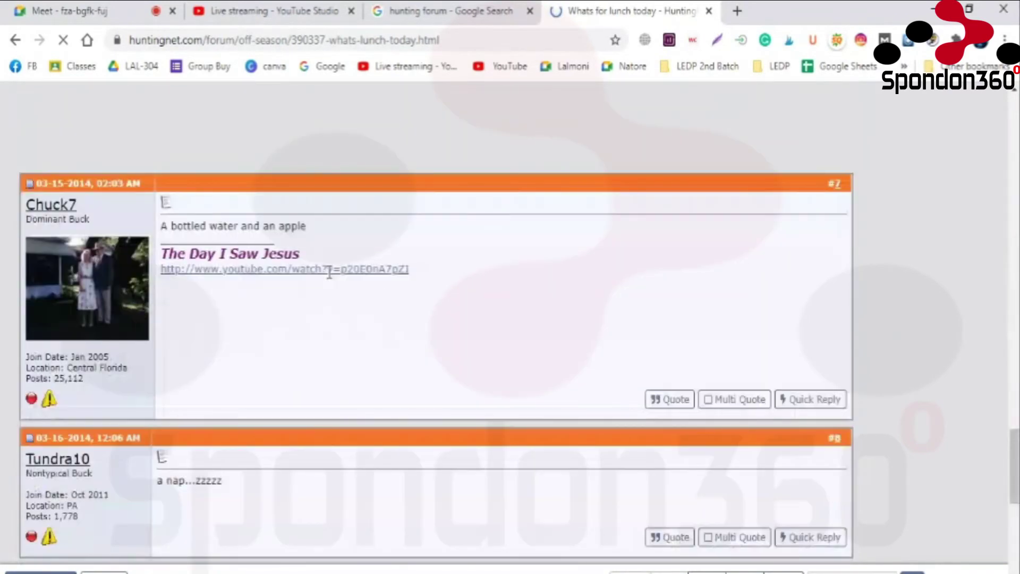
pyautogui.scroll(-3, 328, 276)
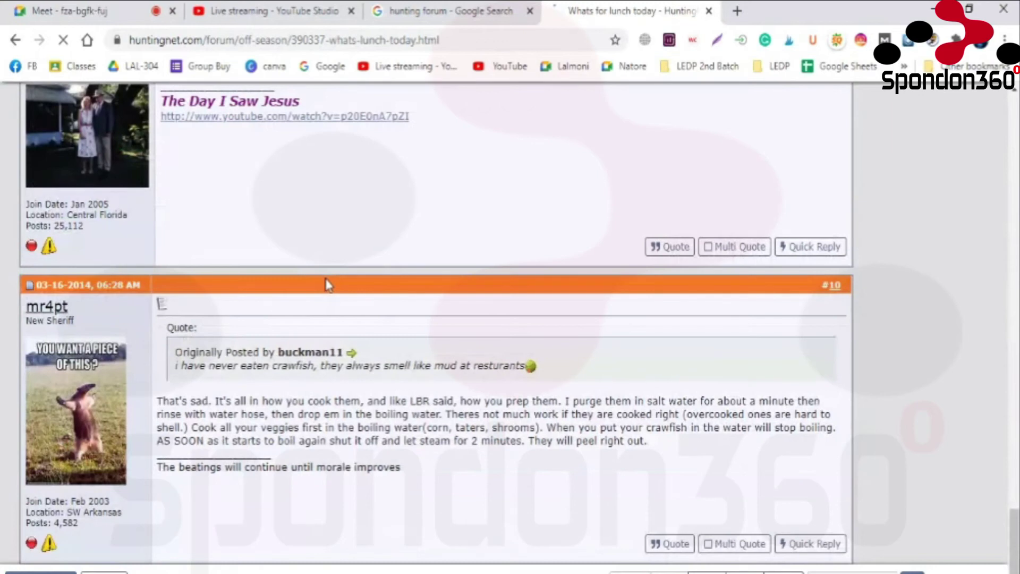
pyautogui.scroll(-14, 327, 288)
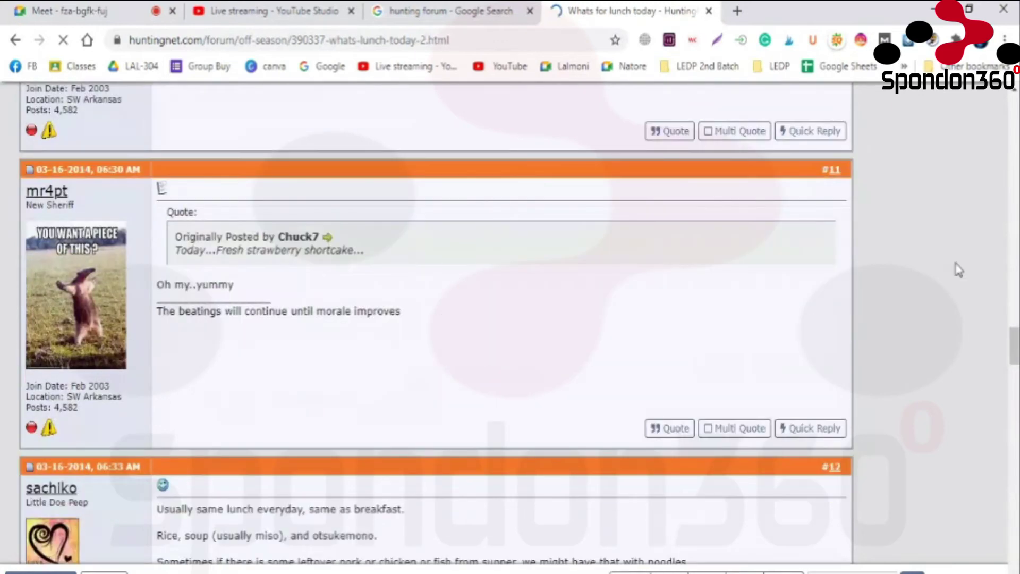
pyautogui.scroll(-13, 959, 270)
pyautogui.moveTo(1014, 436); pyautogui.dragTo(1015, 565)
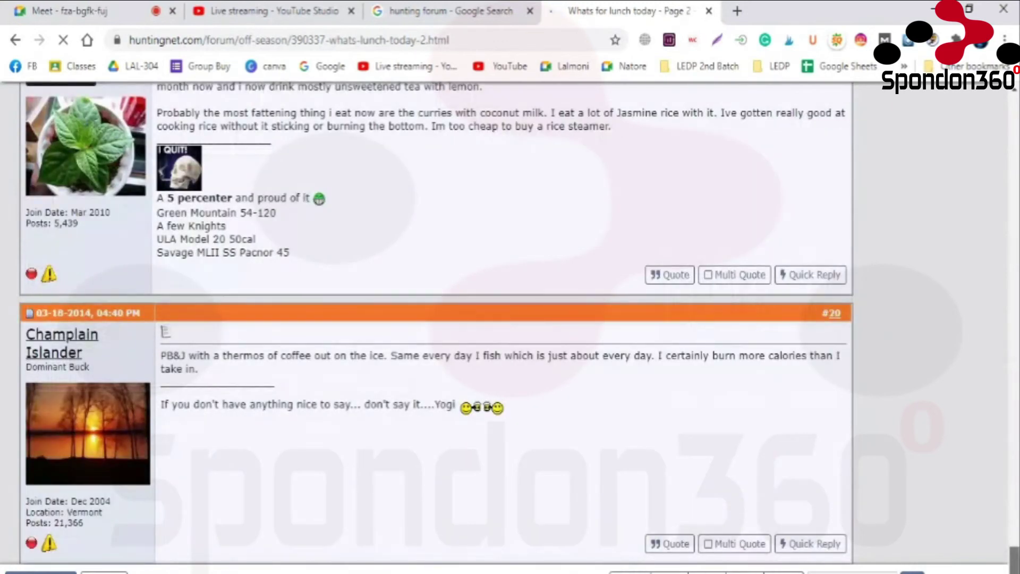
pyautogui.scroll(-15, 436, 319)
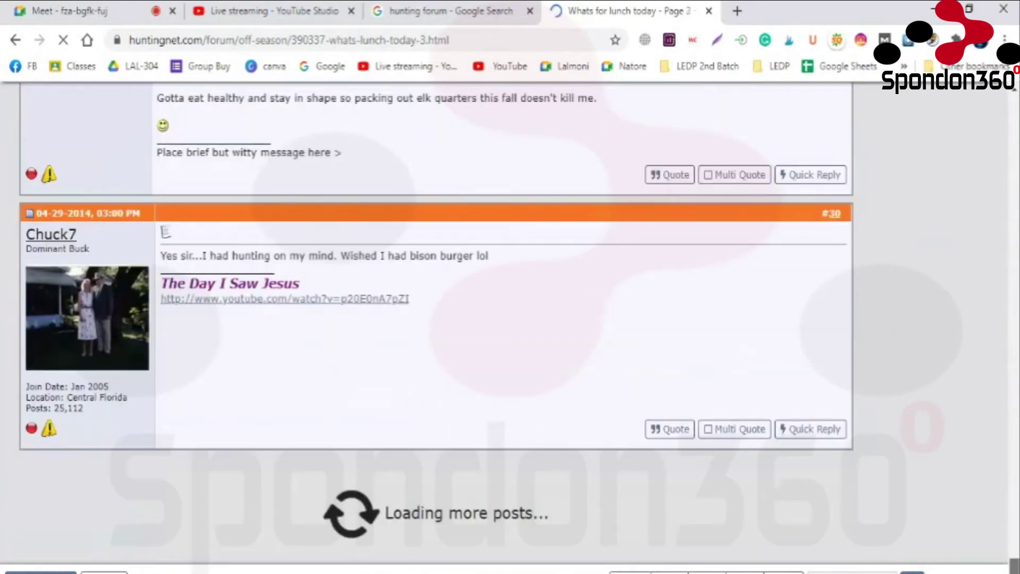
pyautogui.scroll(-5, 510, 319)
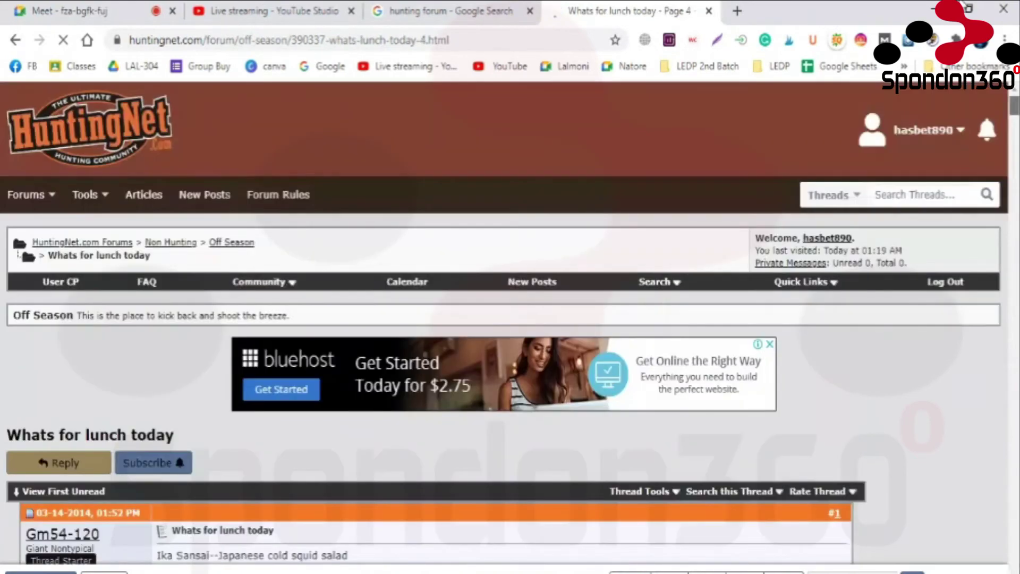
# - Go to New Posts from the navbar and scroll down the results table
pyautogui.moveTo(39, 210)
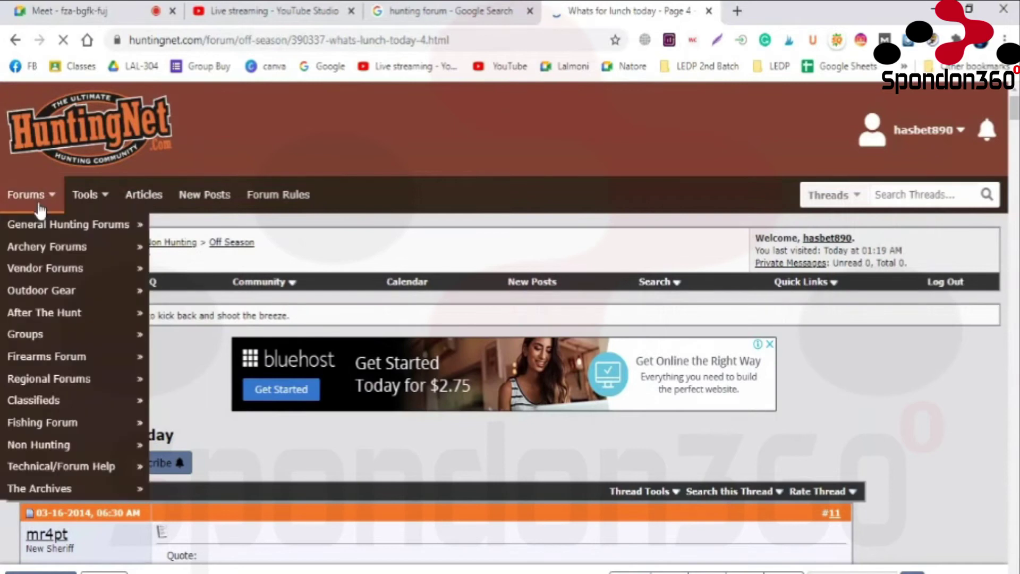
pyautogui.click(202, 210)
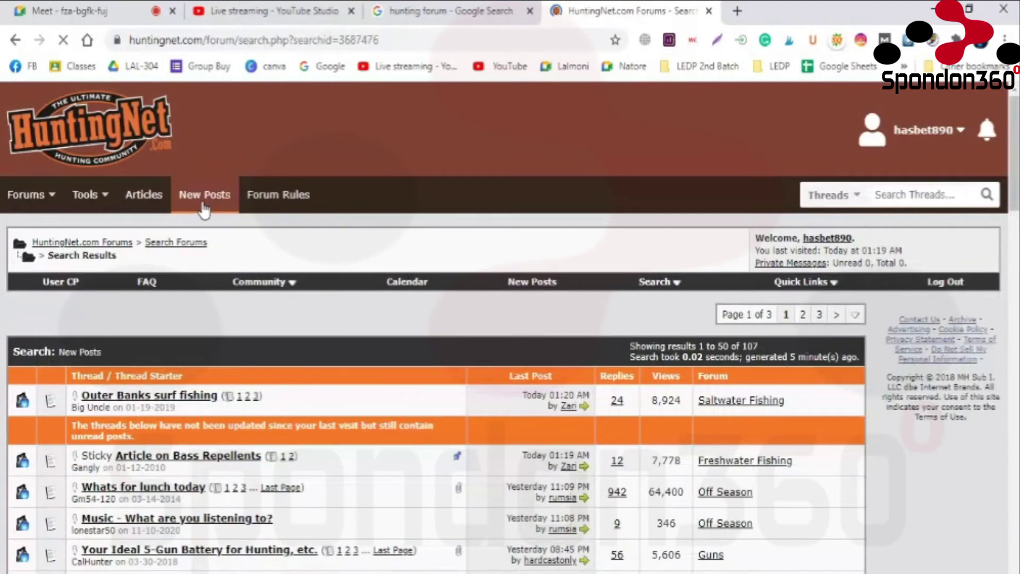
pyautogui.scroll(-5, 206, 207)
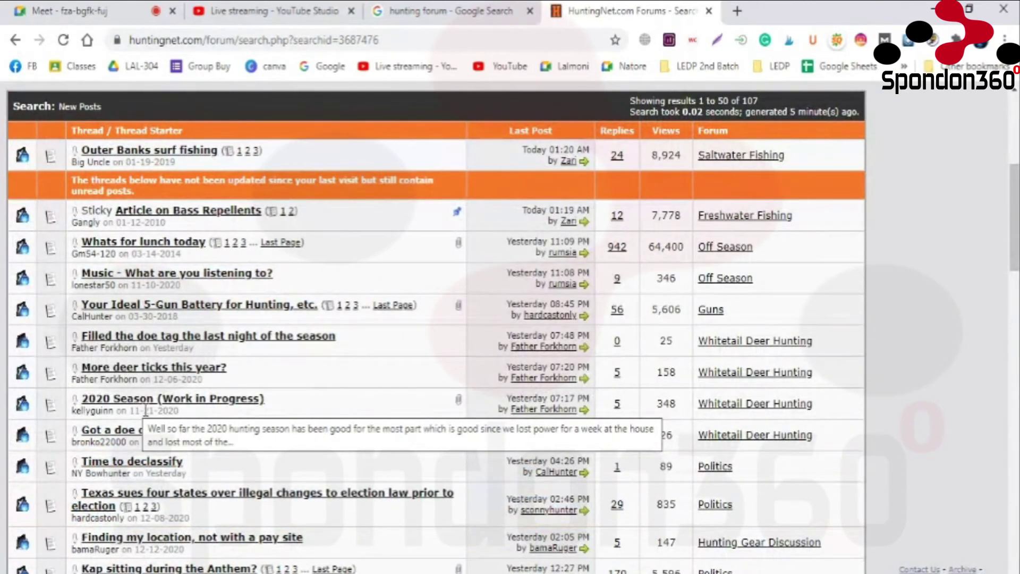
# - Open the More deer ticks this year? thread and scroll down to its Quick Reply box
pyautogui.click(172, 368)
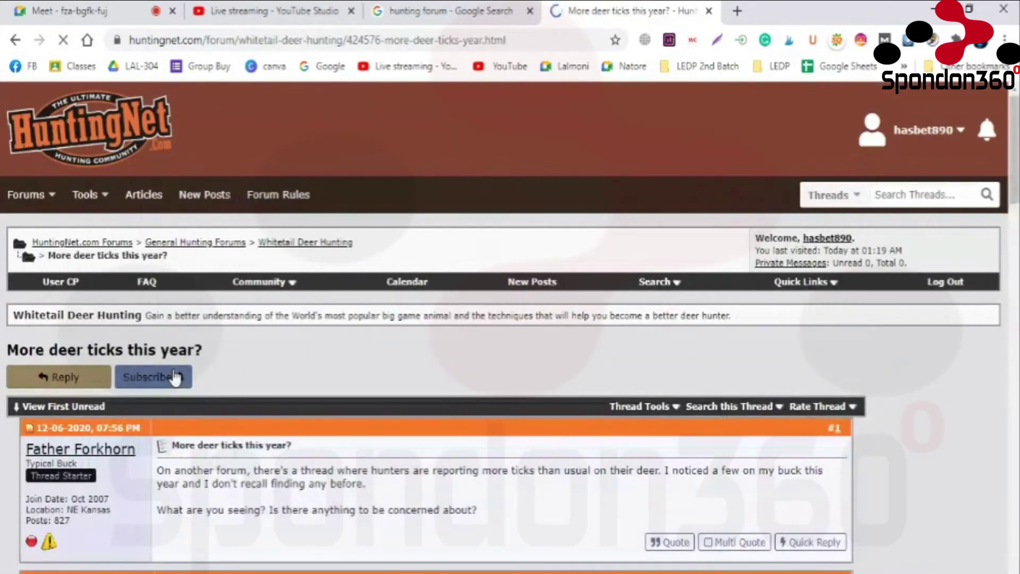
pyautogui.scroll(-5, 176, 377)
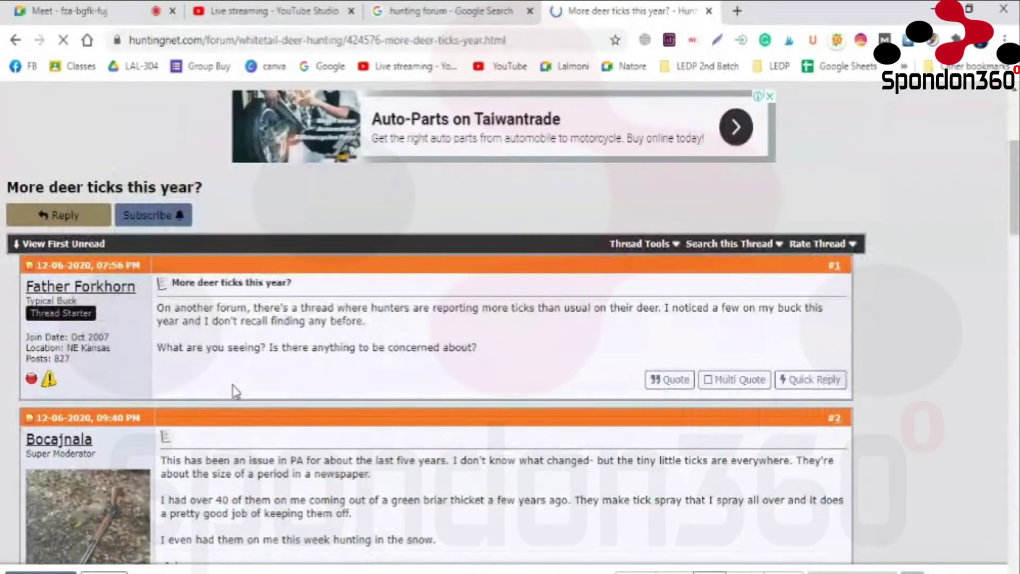
pyautogui.scroll(-4, 234, 392)
pyautogui.scroll(-8, 234, 392)
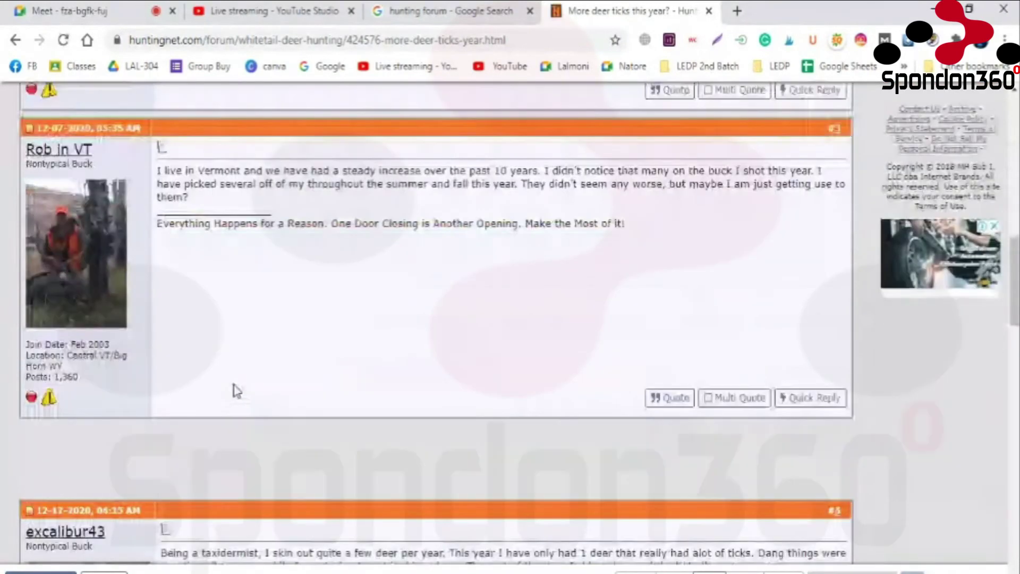
pyautogui.scroll(-8, 234, 387)
pyautogui.scroll(-10, 234, 383)
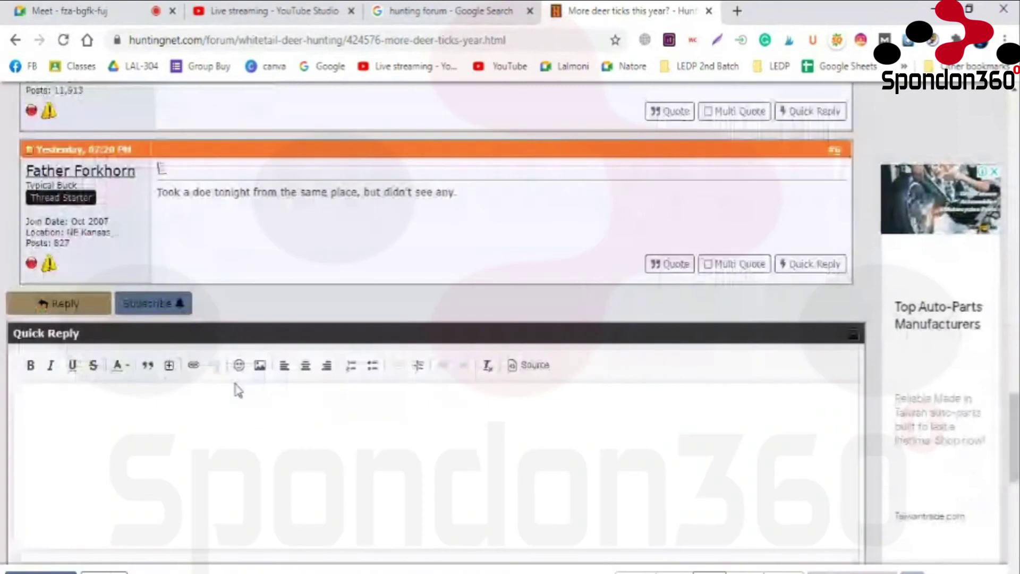
# - Post a quick reply reading 'Thank you so much'
pyautogui.click(247, 368)
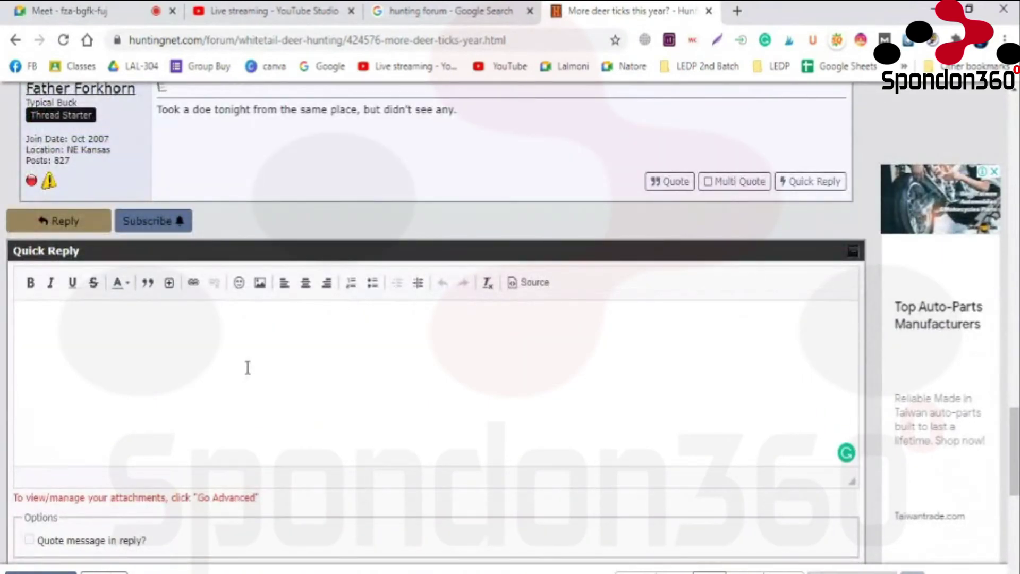
pyautogui.write('Thank you so much')
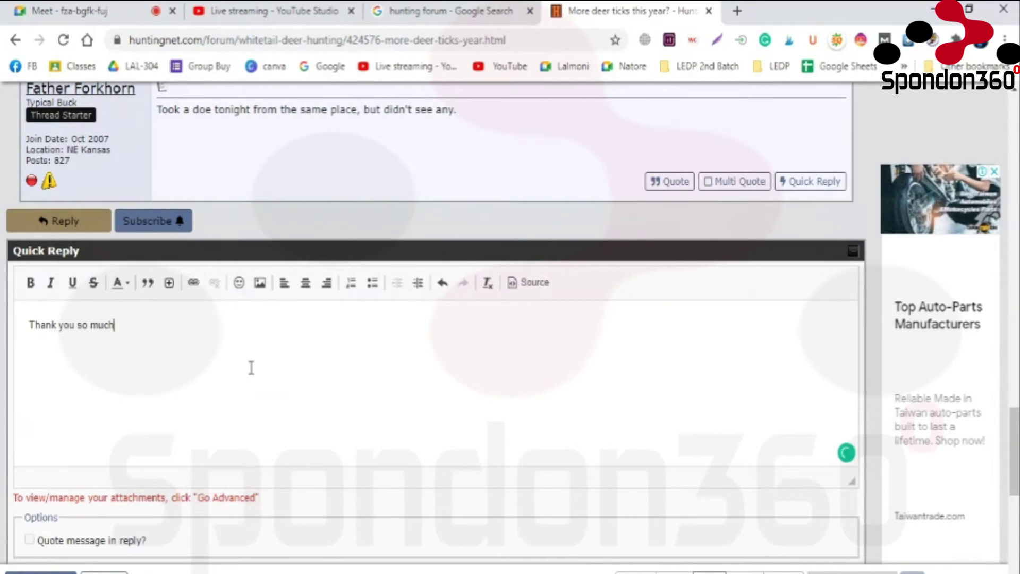
pyautogui.scroll(-5, 250, 367)
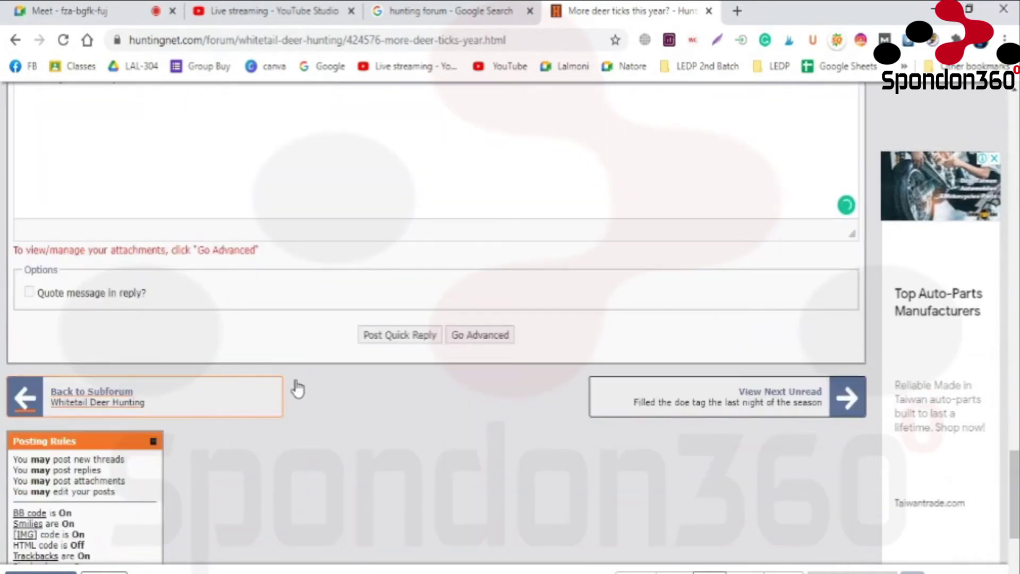
pyautogui.click(387, 343)
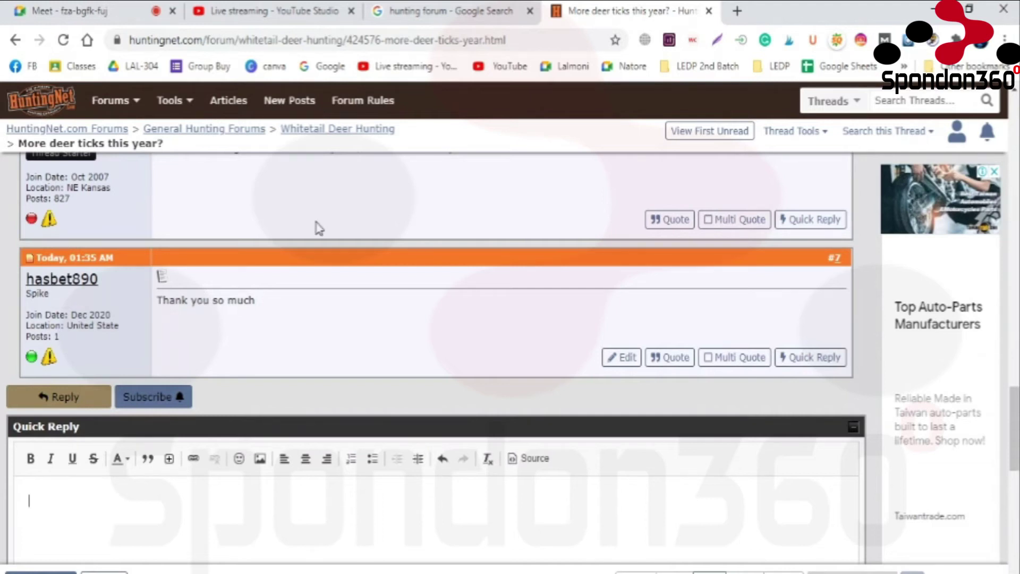
pyautogui.moveTo(201, 112)
pyautogui.write('https://smartcampicks.com/')
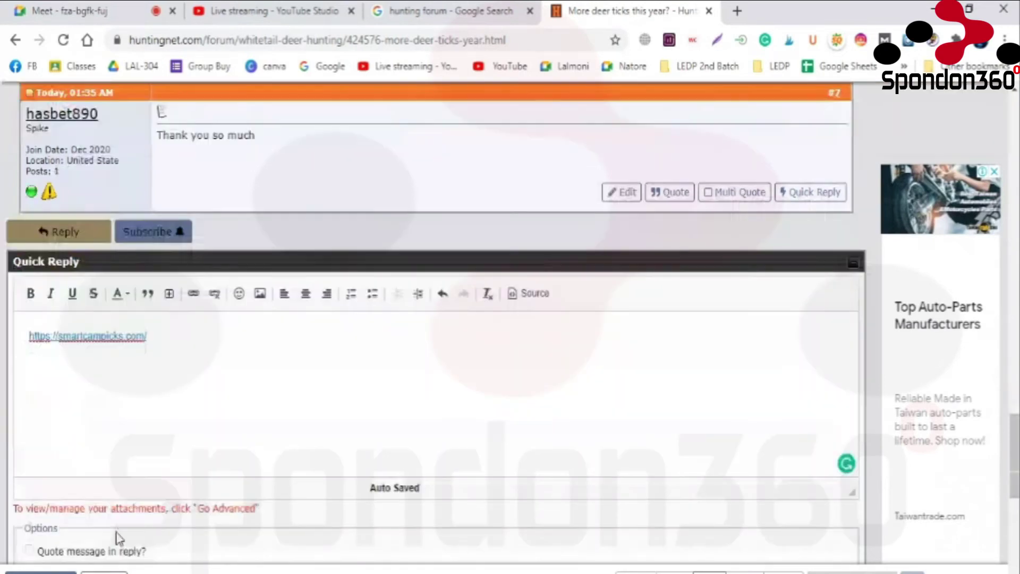
pyautogui.scroll(-5, 116, 535)
pyautogui.scroll(-1, 156, 518)
pyautogui.click(403, 431)
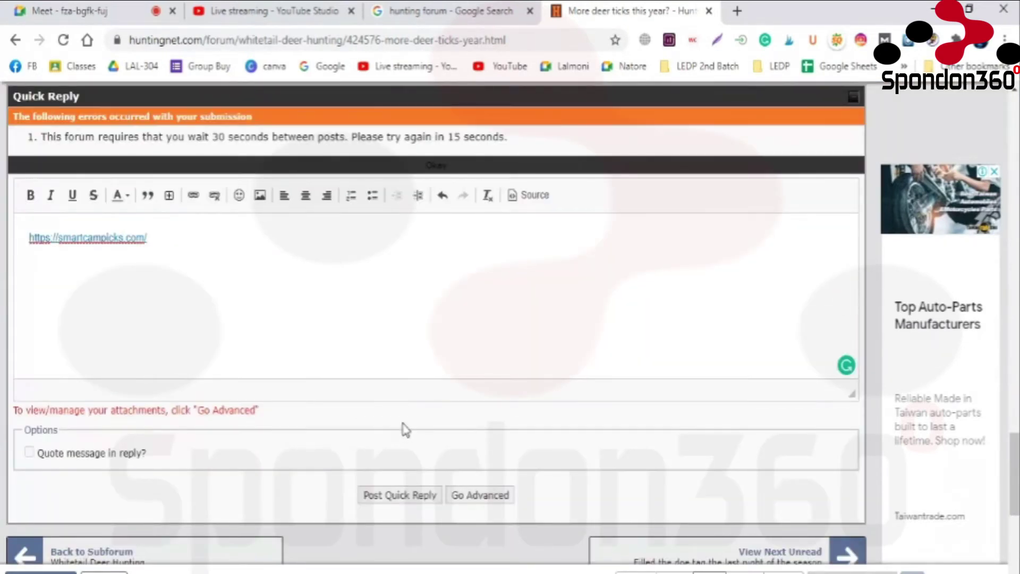
# - Scroll back up to the top of the deer ticks thread
pyautogui.scroll(3, 406, 429)
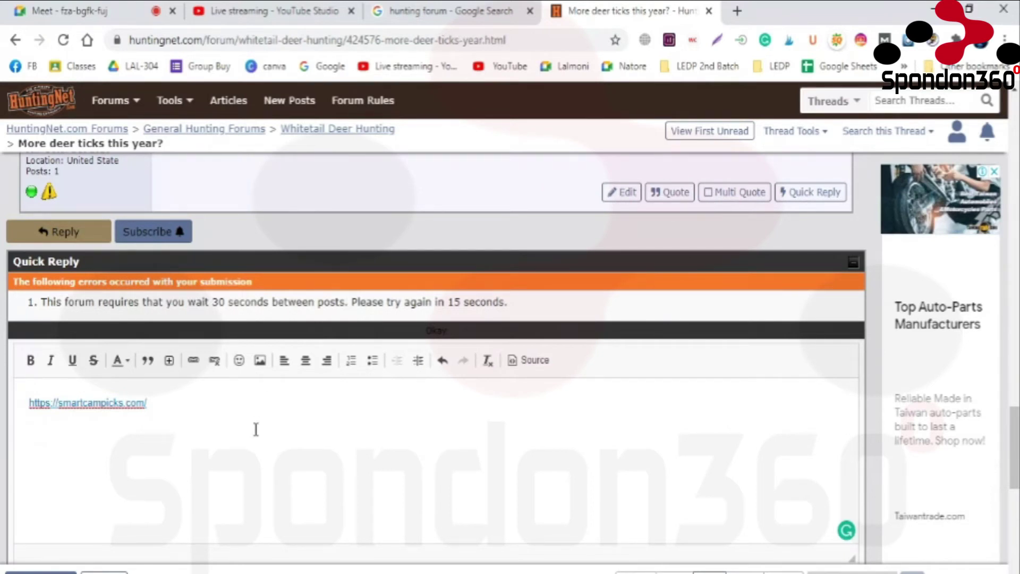
pyautogui.scroll(1, 260, 440)
pyautogui.scroll(3, 259, 440)
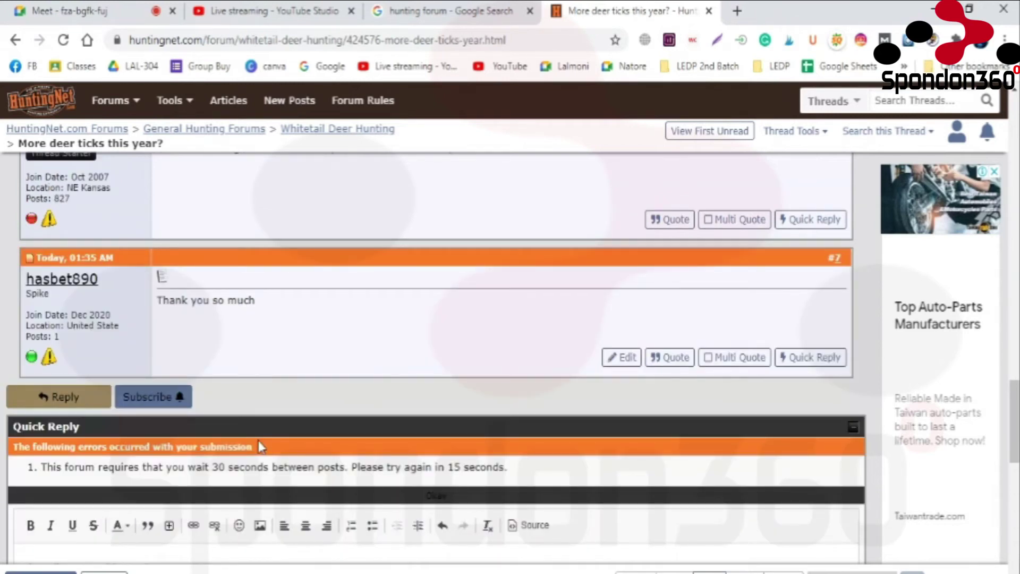
pyautogui.scroll(15, 706, 199)
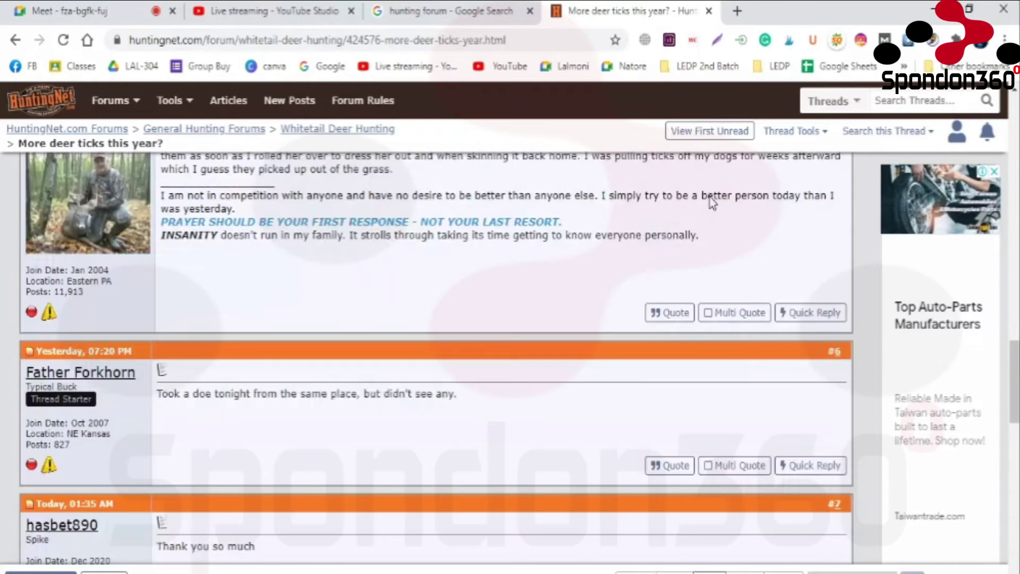
pyautogui.scroll(10, 699, 208)
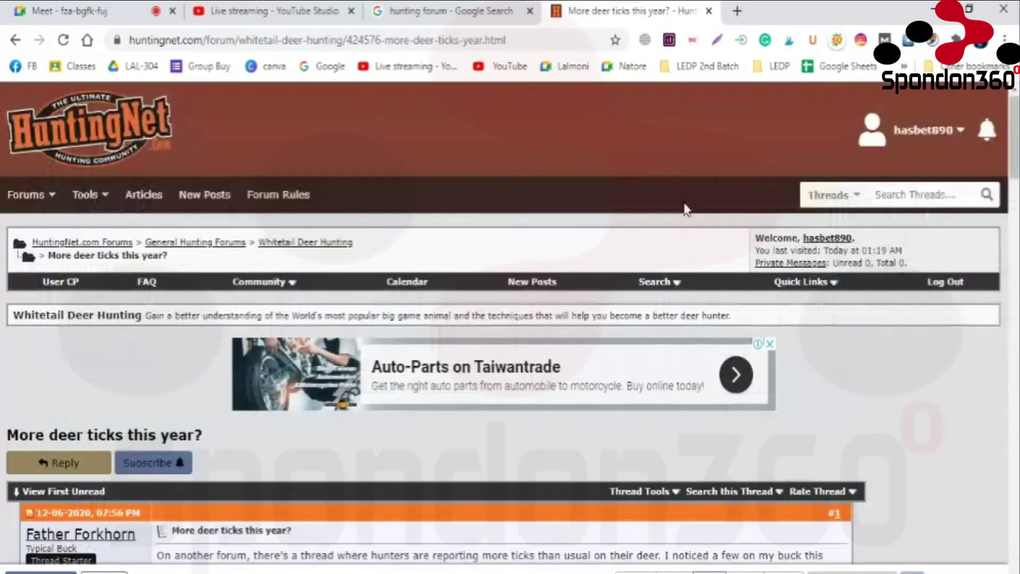
# - Open the Edit Signature page in a new tab from the Quick Links list
pyautogui.click(962, 131)
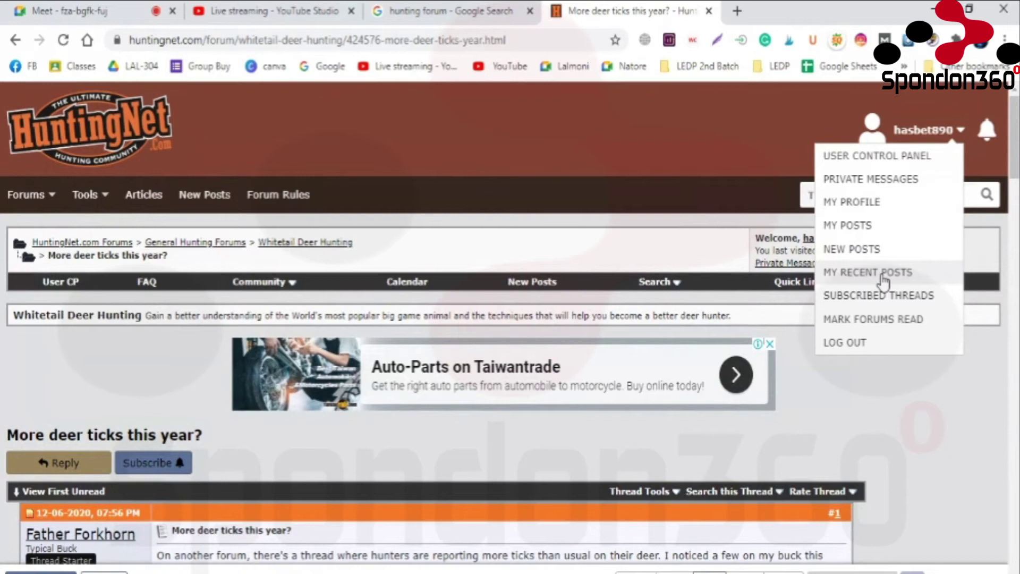
pyautogui.click(712, 266)
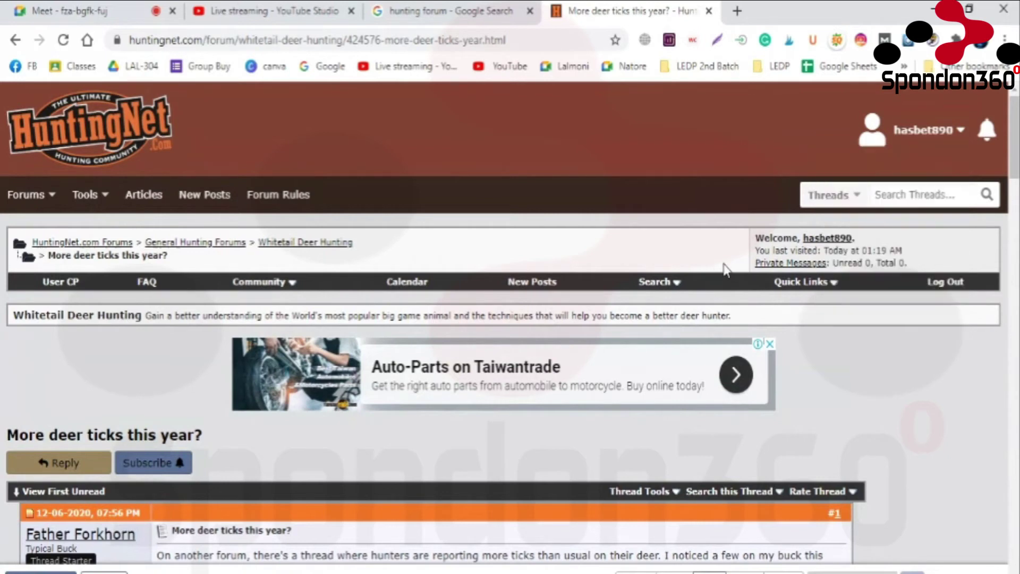
pyautogui.click(829, 290)
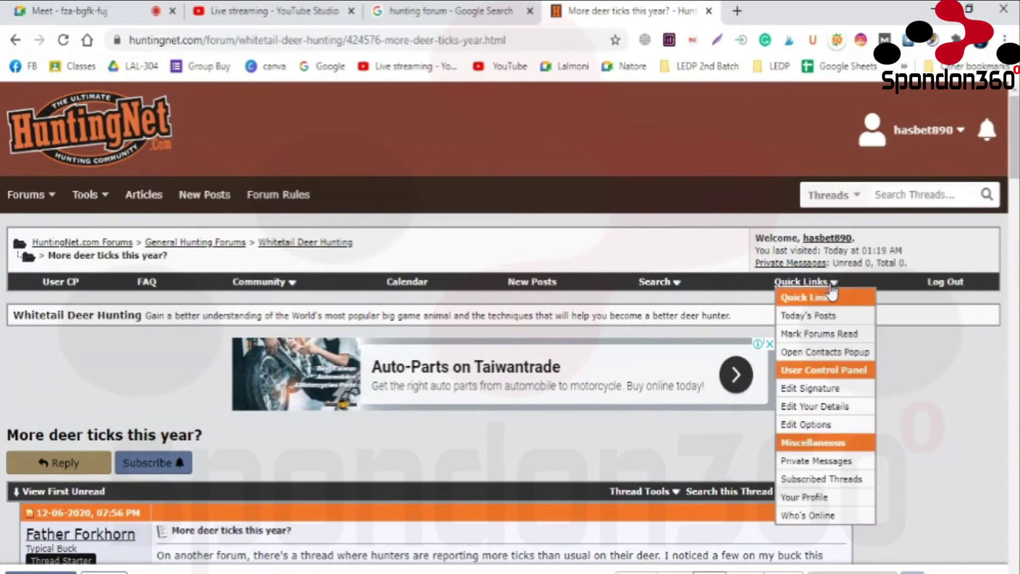
pyautogui.middleClick(824, 395)
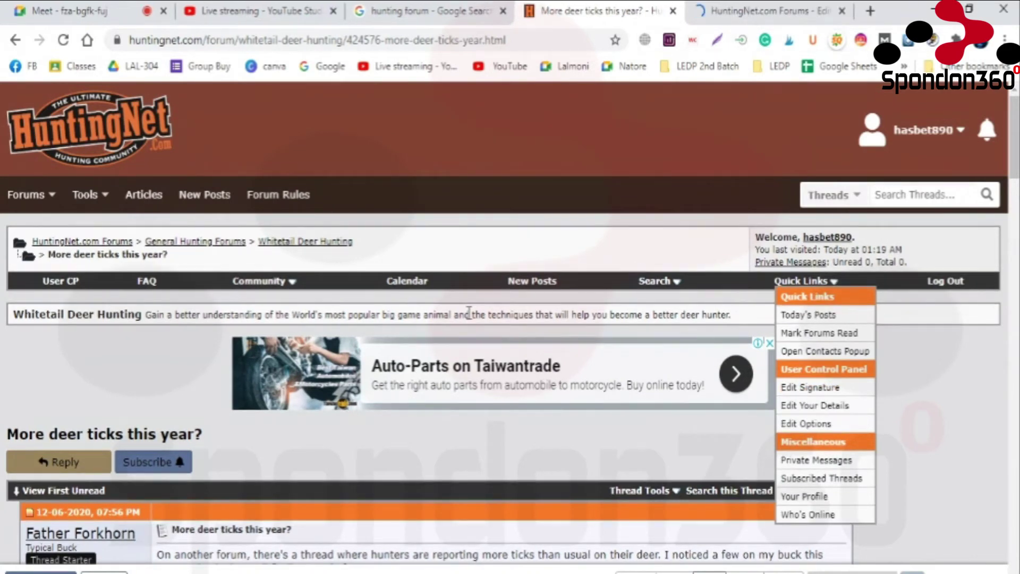
# - Select post #2's body text and signature, then switch to the Edit Signature tab
pyautogui.scroll(-5, 470, 312)
pyautogui.scroll(-5, 130, 348)
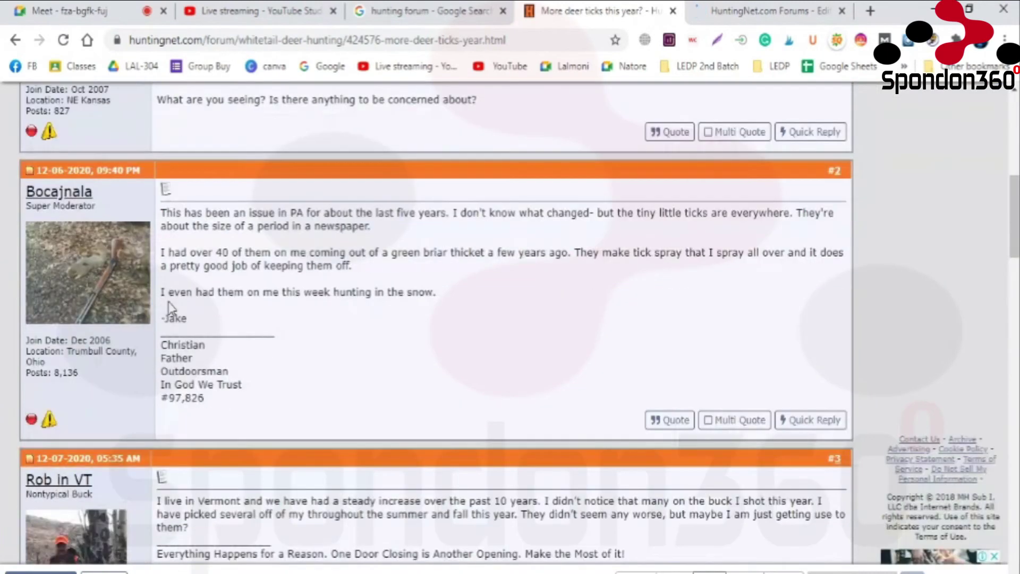
pyautogui.scroll(-2, 201, 290)
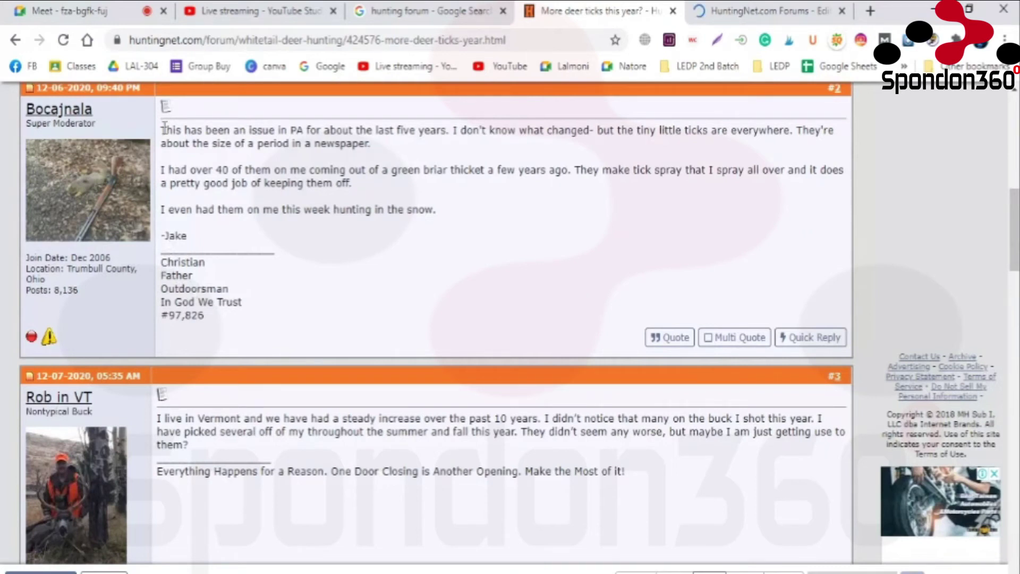
pyautogui.moveTo(164, 127); pyautogui.dragTo(213, 239)
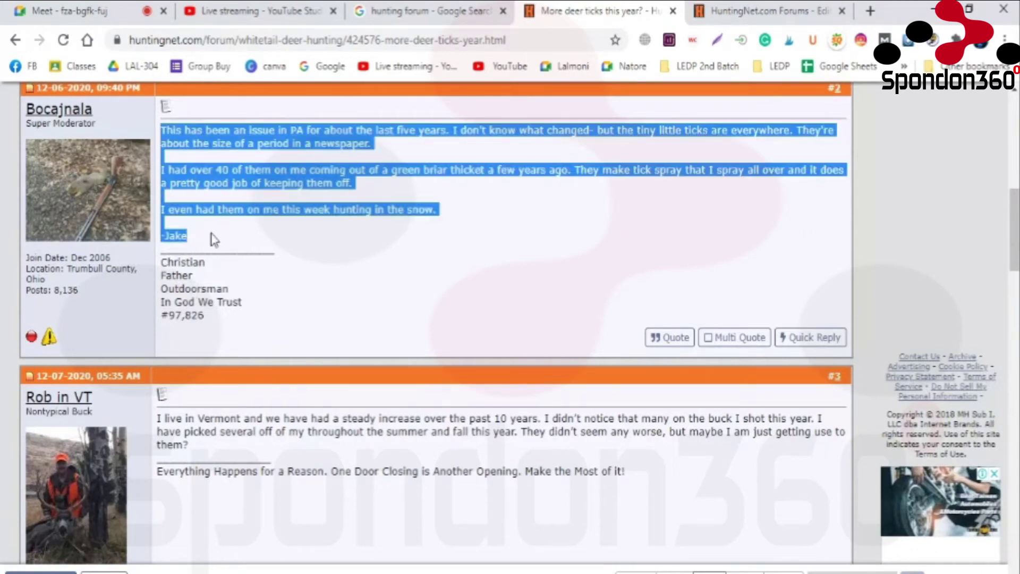
pyautogui.moveTo(161, 270)
pyautogui.mouseDown()
pyautogui.moveTo(178, 302)
pyautogui.moveTo(219, 318)
pyautogui.moveTo(456, 308)
pyautogui.mouseUp()
pyautogui.scroll(-3, 219, 319)
pyautogui.click(766, 10)
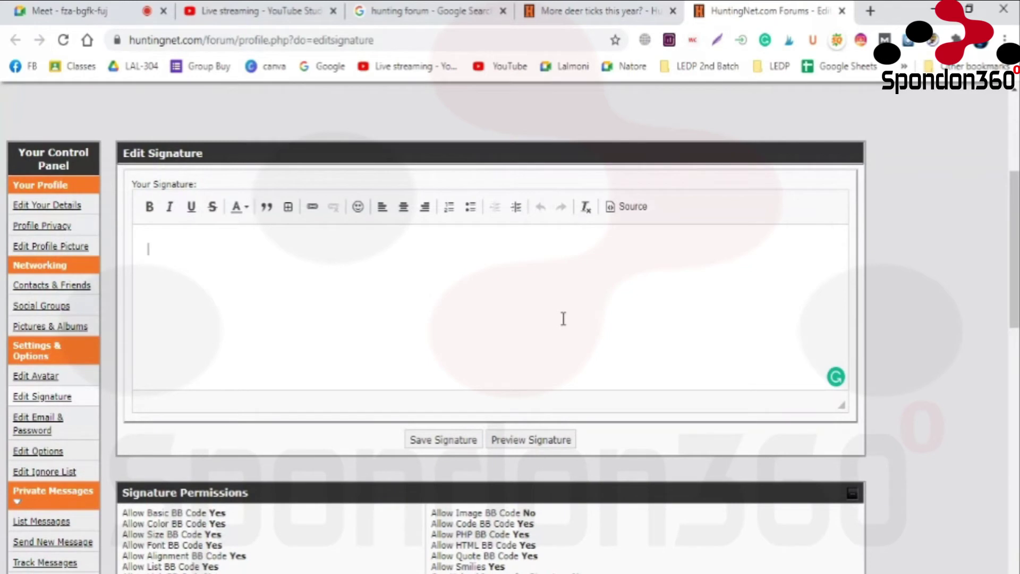
# - Type a three-line signature: 'Best Regards', the sign-off name, and 'My blog SmartCampicks.'
pyautogui.write('Best Regards')
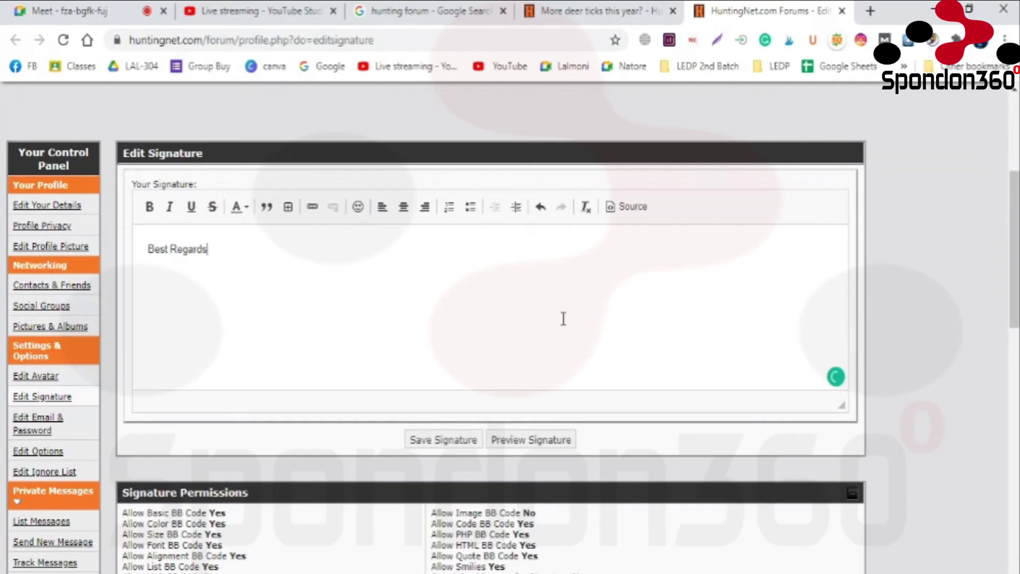
pyautogui.press('Return')
pyautogui.write('Mike')
pyautogui.press('Return')
pyautogui.write('My blog ')
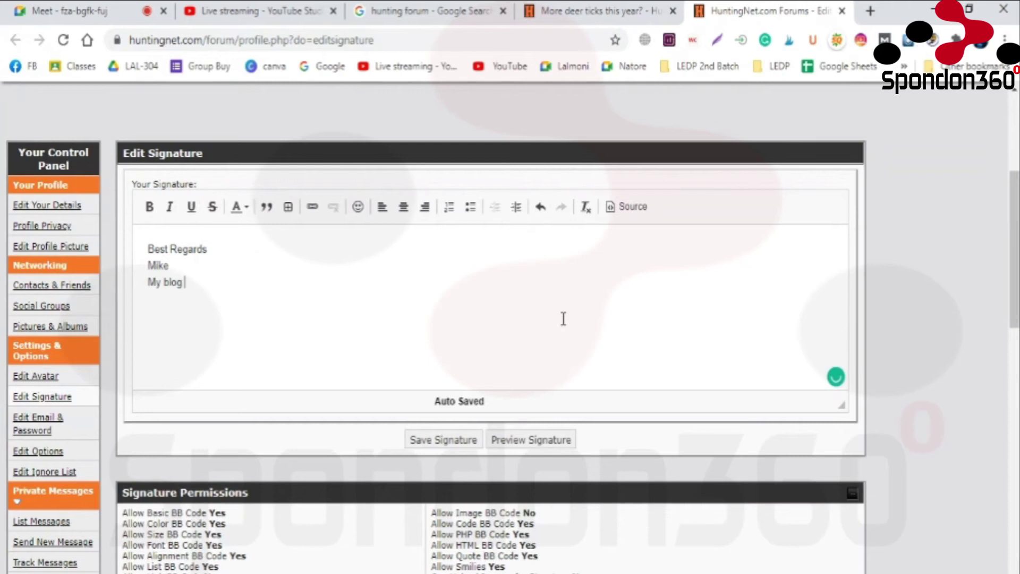
pyautogui.write('Smart')
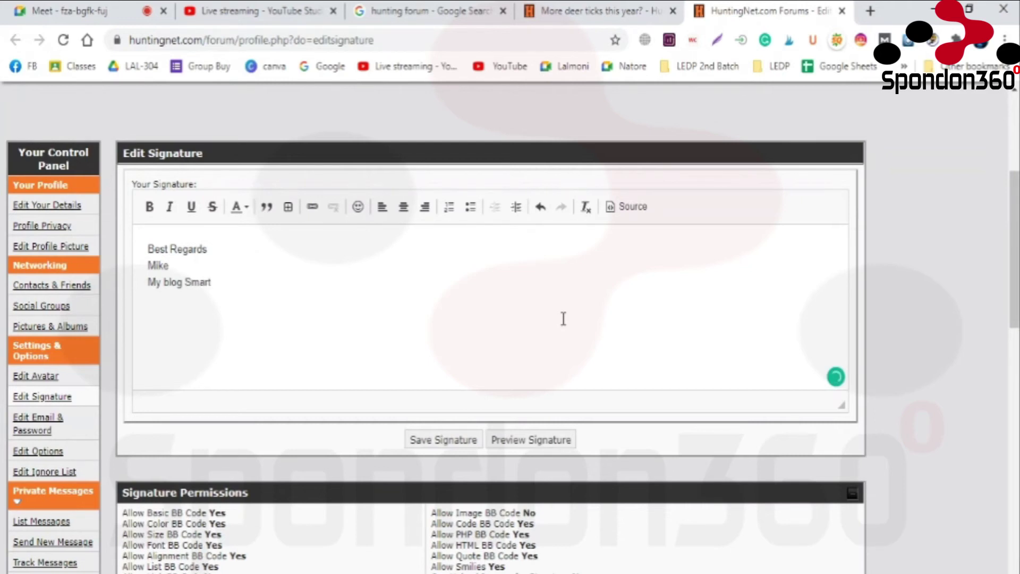
pyautogui.write('Campicks.')
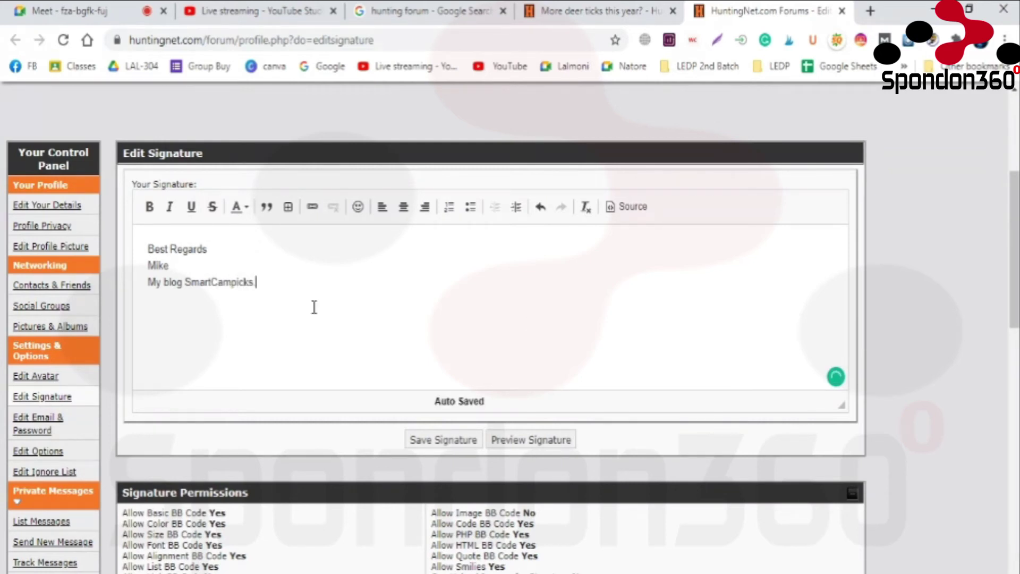
# - Link the word SmartCampicks to the smartcampicks.com address and save the signature
pyautogui.doubleClick(220, 282)
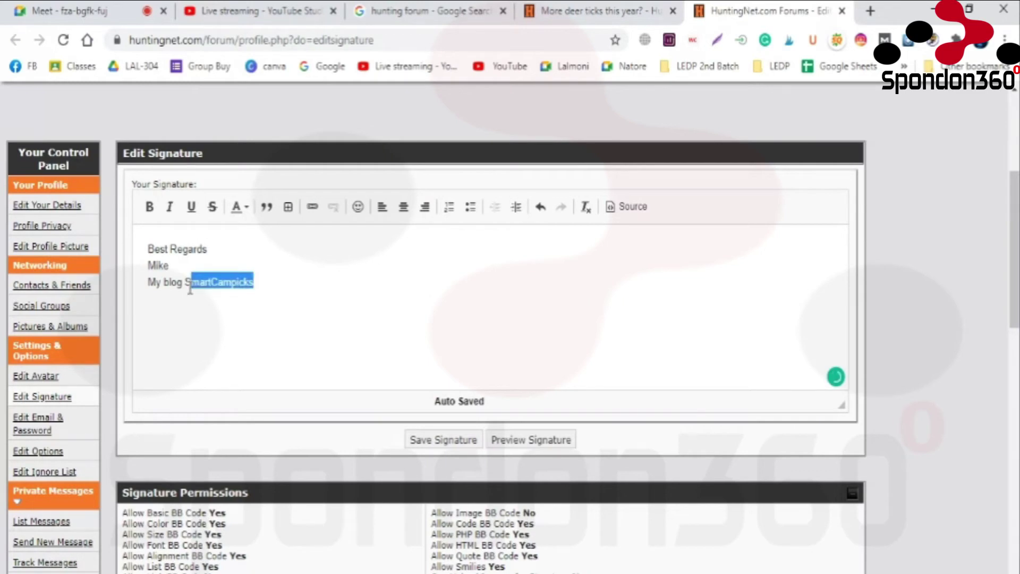
pyautogui.click(312, 207)
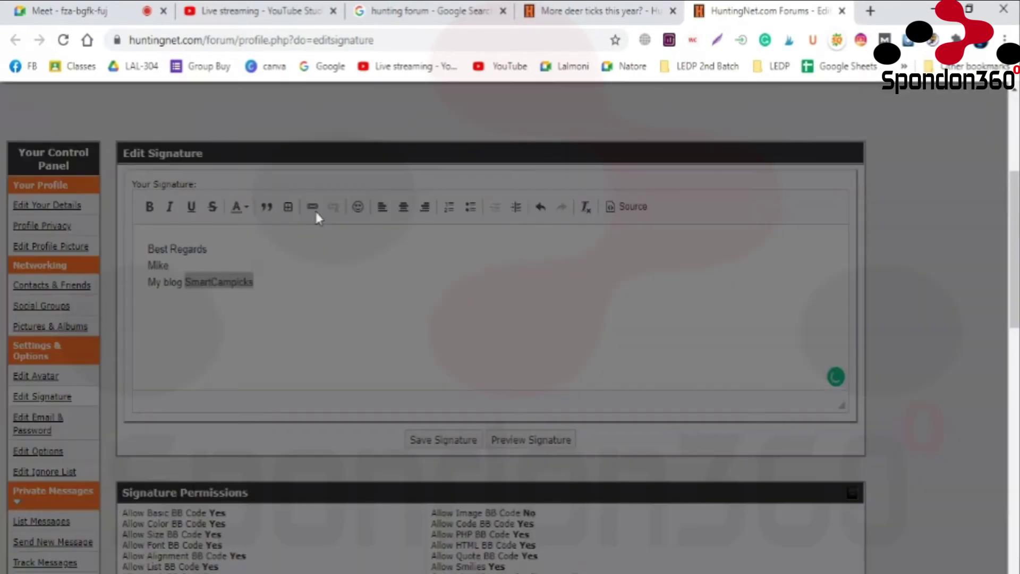
pyautogui.write('smartcampicks.com/')
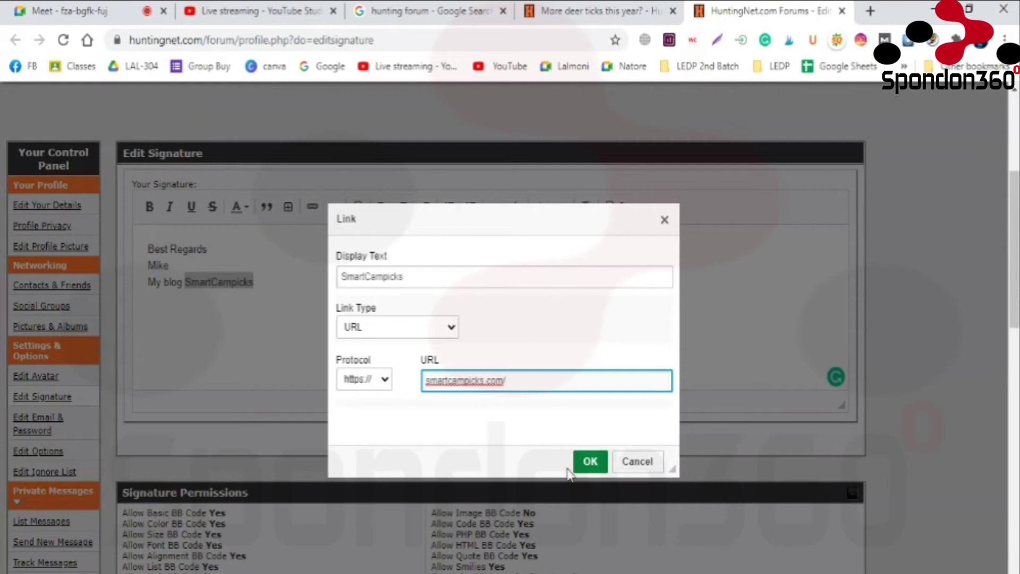
pyautogui.click(585, 465)
pyautogui.scroll(-5, 537, 396)
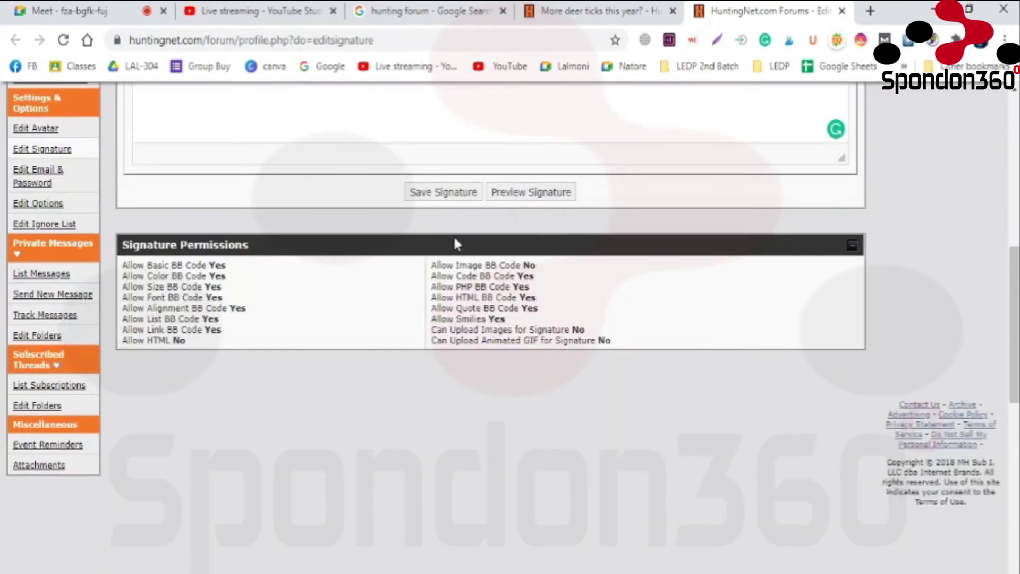
pyautogui.click(452, 196)
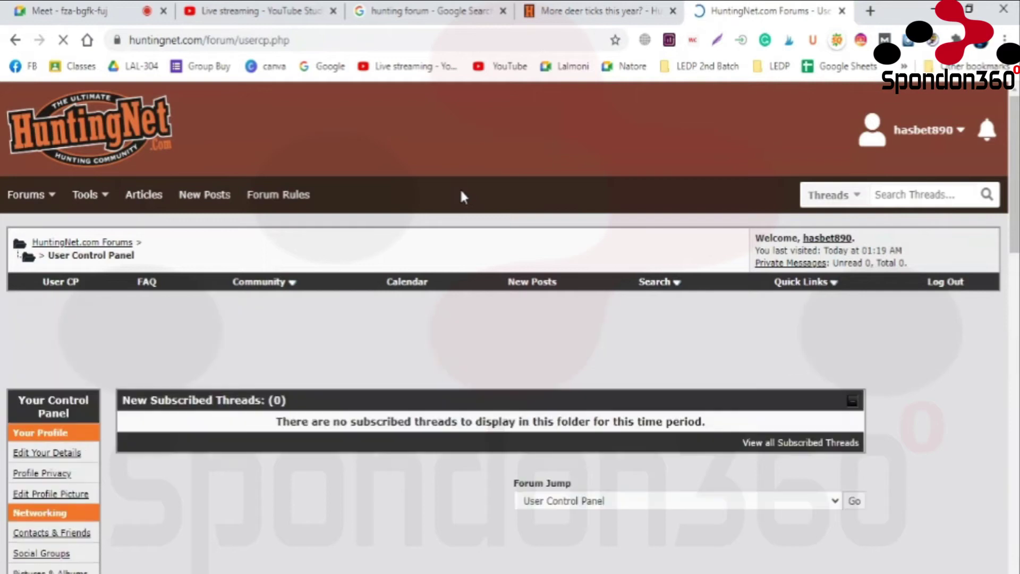
# - Reload the deer ticks thread tab and copy its address from the address bar
pyautogui.click(586, 13)
pyautogui.scroll(-15, 500, 330)
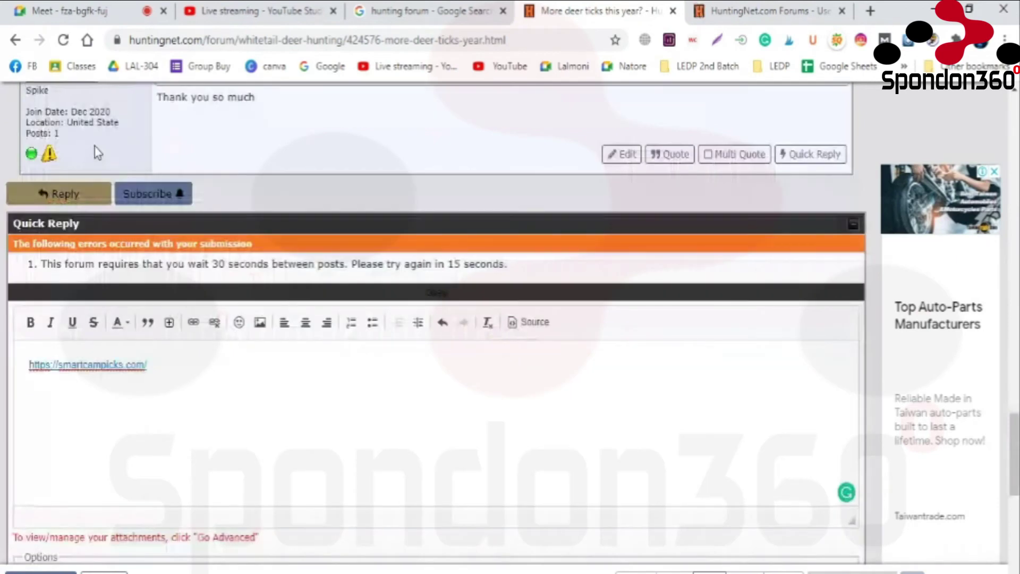
pyautogui.click(66, 45)
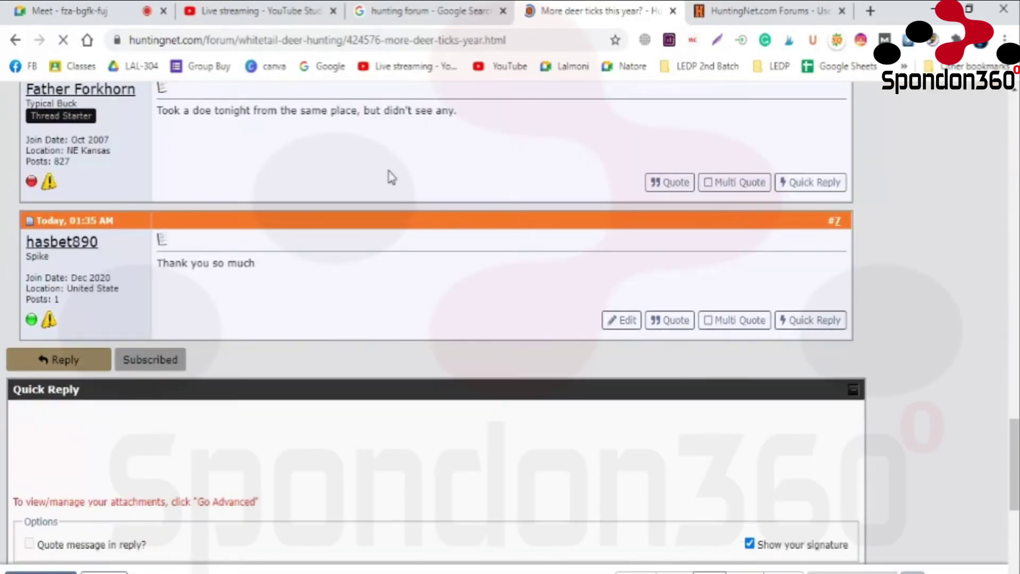
pyautogui.rightClick(403, 48)
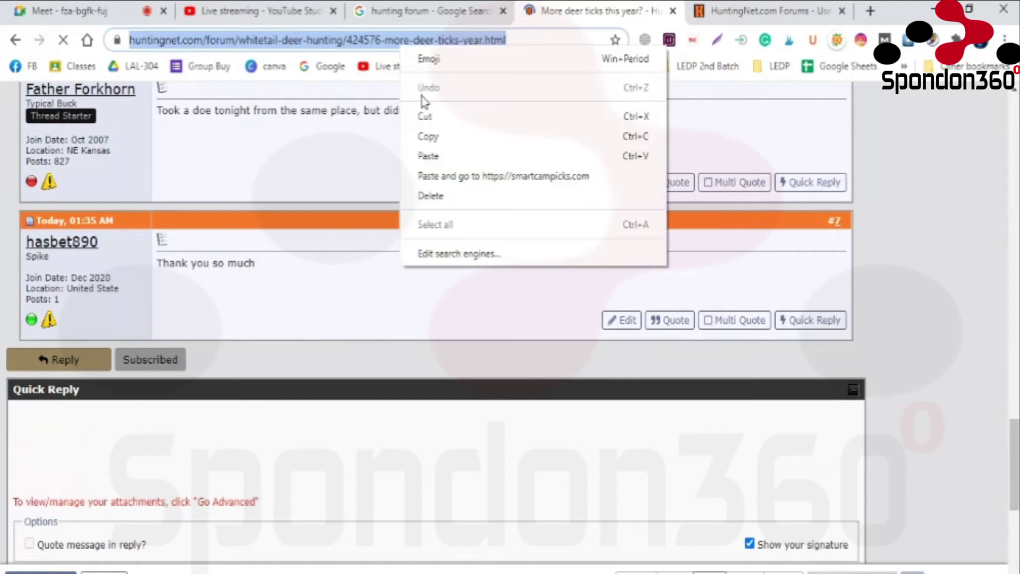
pyautogui.click(428, 136)
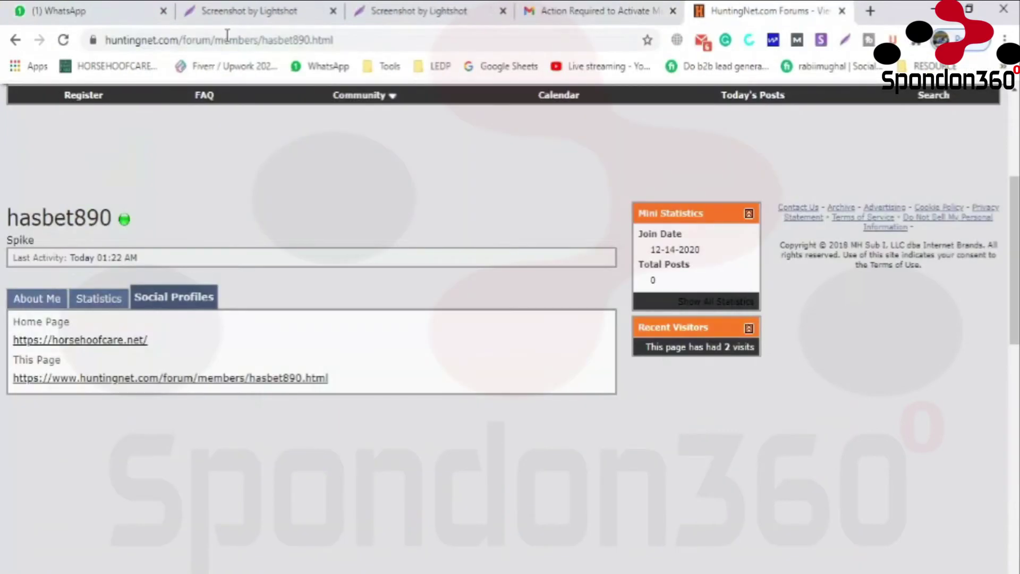
# - Paste and open the thread address in the logged-out browser, then find the #7 reply
pyautogui.click(227, 35)
pyautogui.rightClick(231, 33)
pyautogui.click(286, 165)
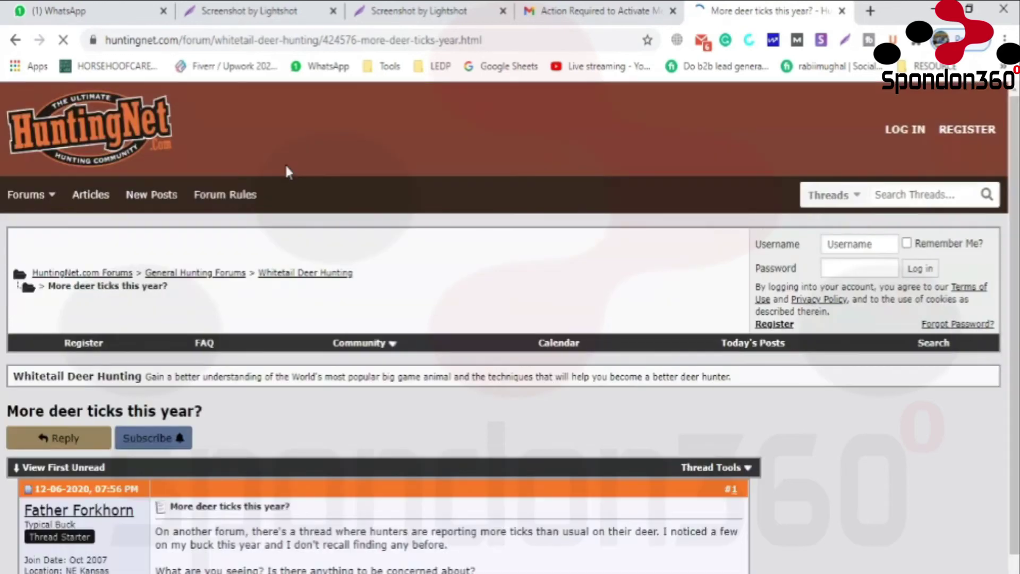
pyautogui.scroll(-10, 285, 166)
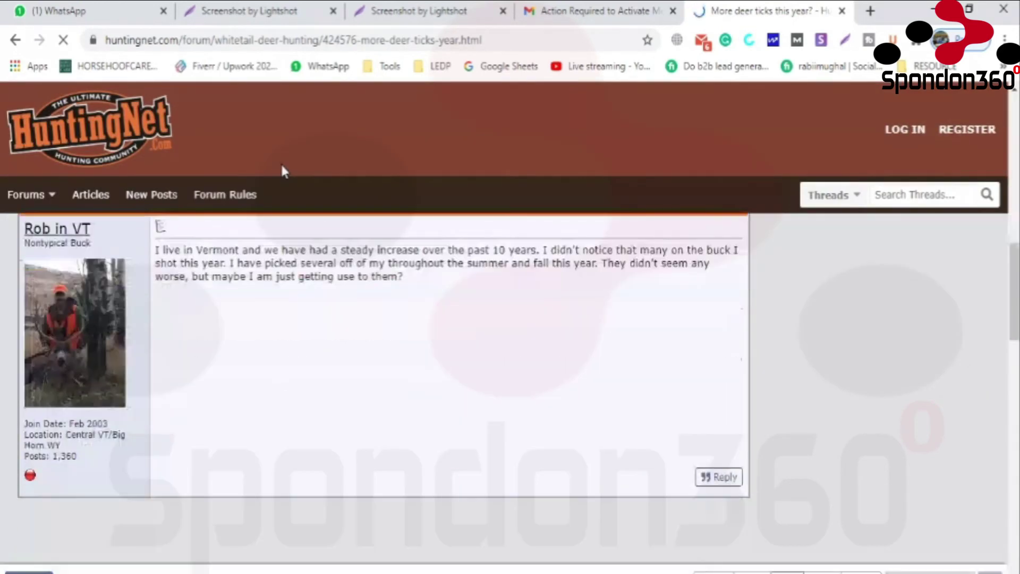
pyautogui.scroll(-8, 281, 169)
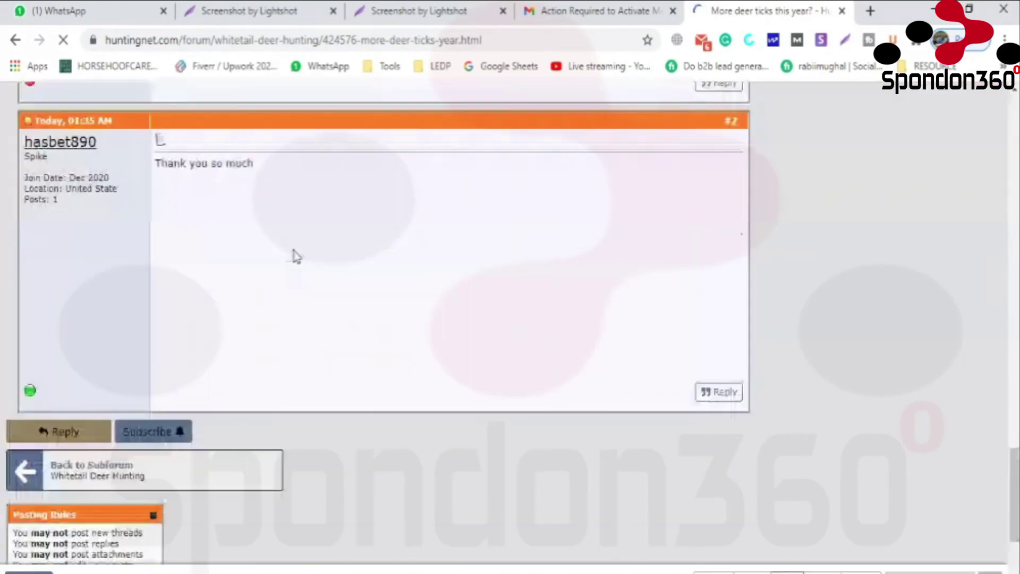
pyautogui.scroll(1, 293, 250)
pyautogui.scroll(-1, 275, 330)
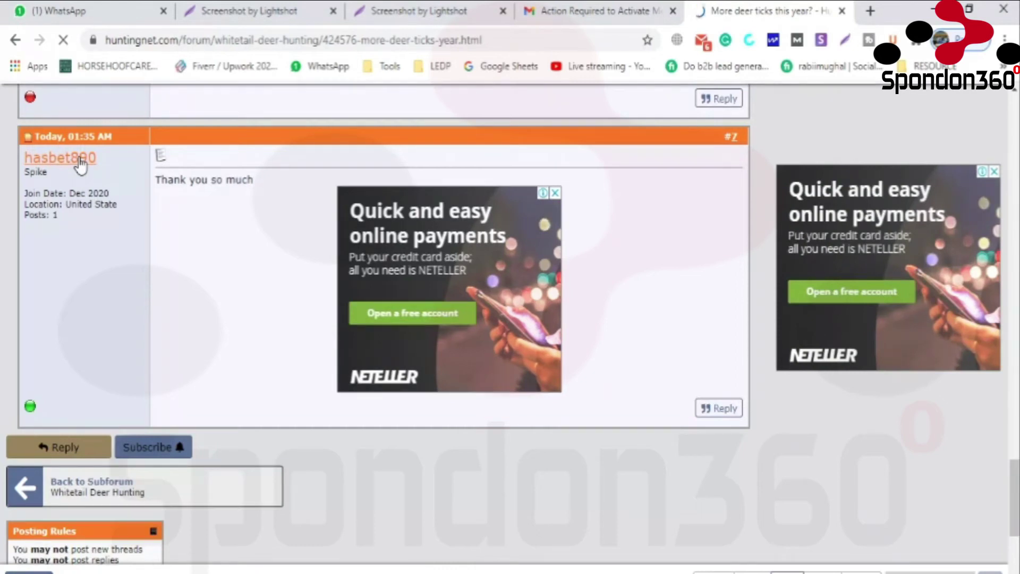
pyautogui.moveTo(55, 213); pyautogui.dragTo(23, 214)
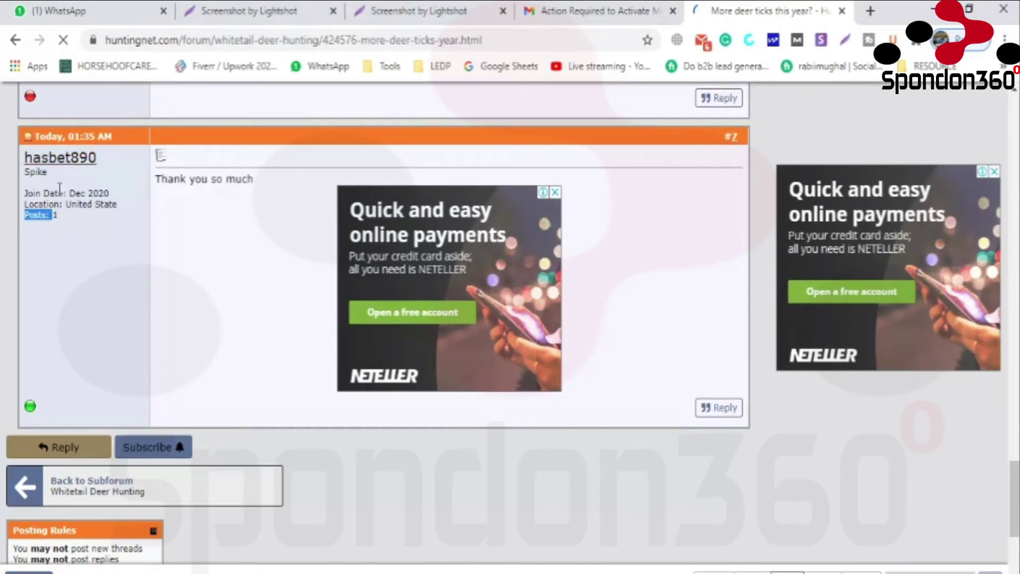
# - View the poster's public profile with its Statistics and Social Profiles tabs
pyautogui.click(75, 162)
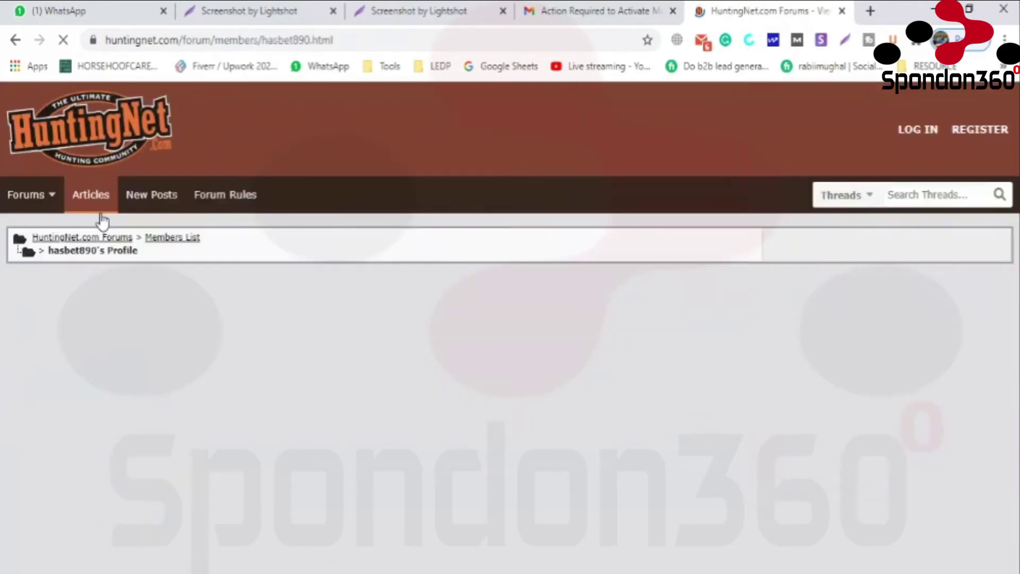
pyautogui.scroll(-2, 286, 319)
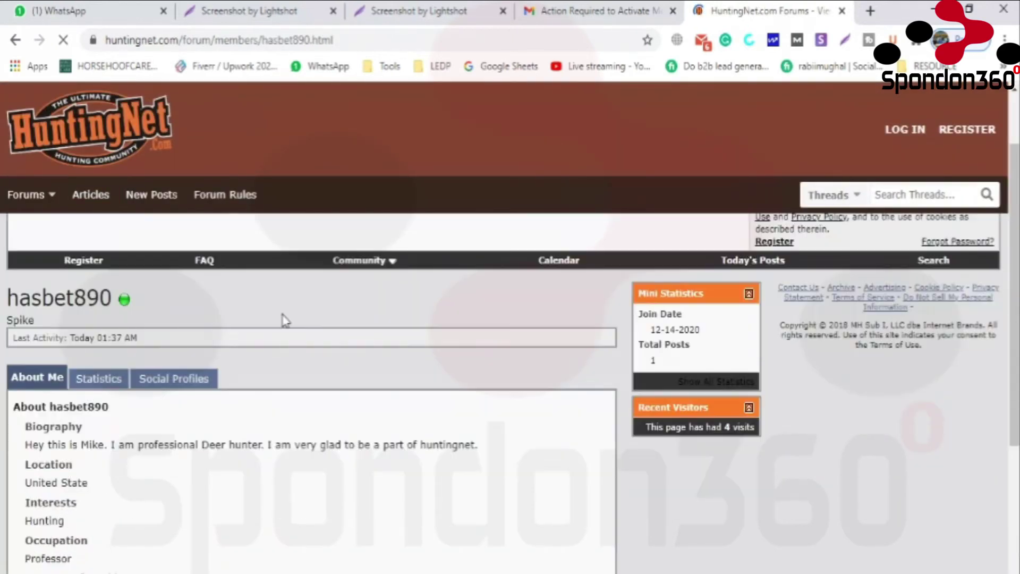
pyautogui.scroll(-2, 285, 319)
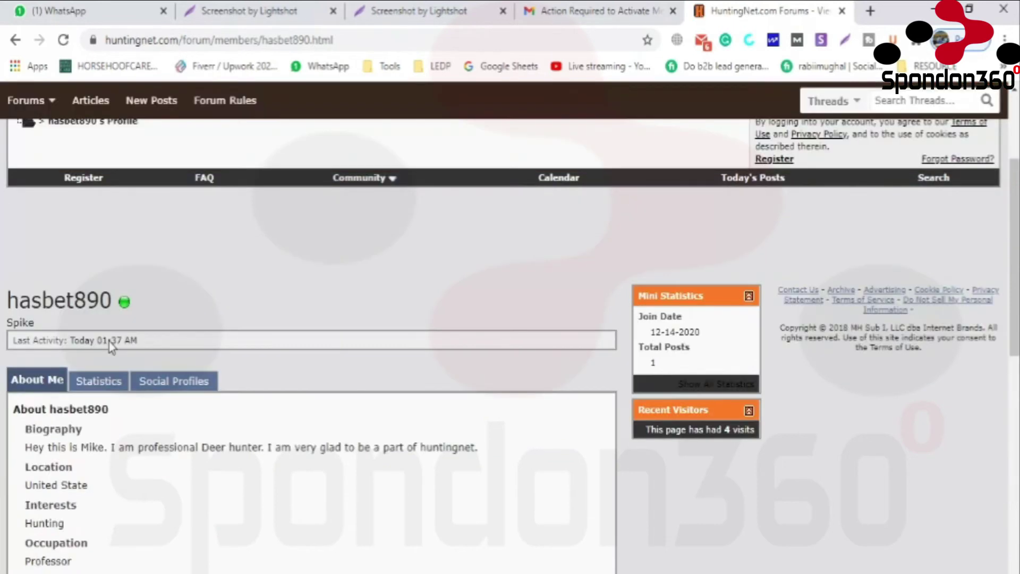
pyautogui.click(110, 381)
pyautogui.scroll(-5, 110, 380)
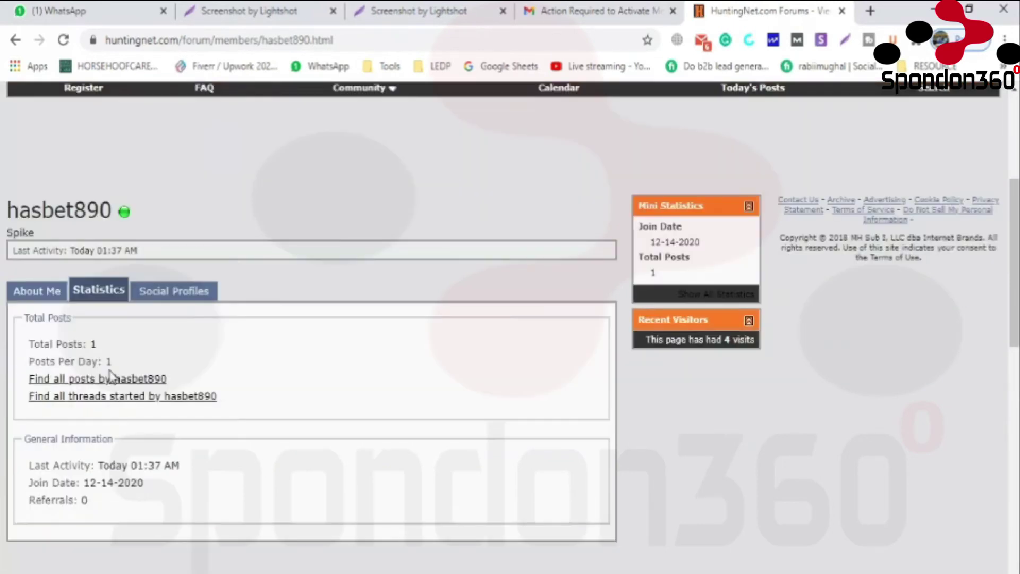
pyautogui.click(168, 140)
pyautogui.scroll(8, 194, 223)
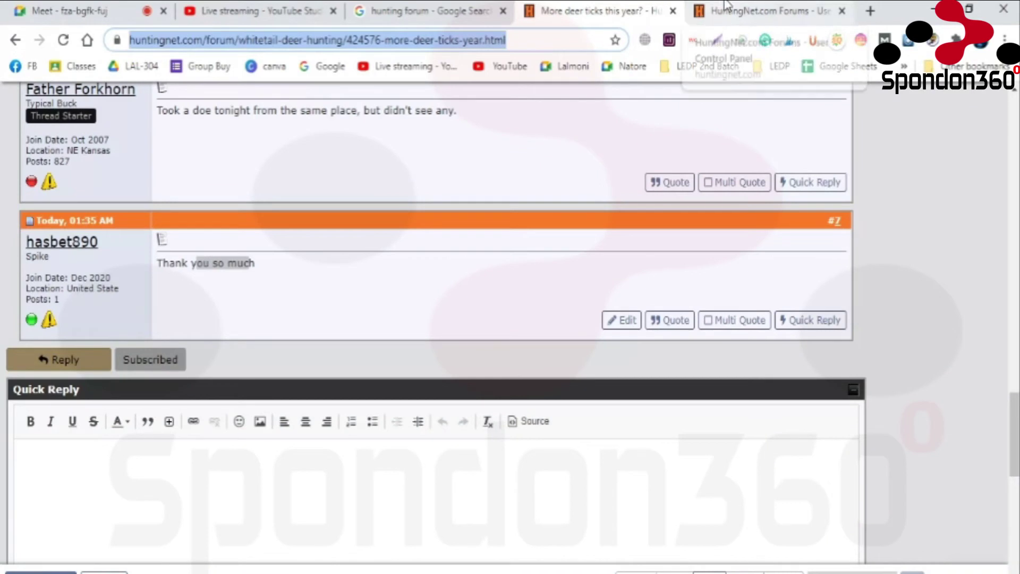
# - Open the 'Music - What are you listening to?' thread from the New Posts list
pyautogui.click(727, 6)
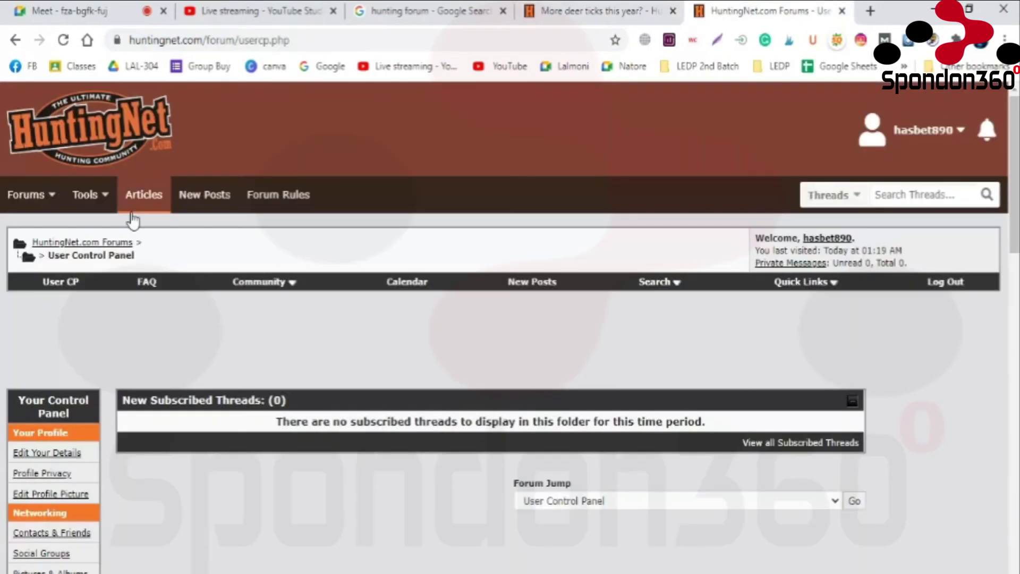
pyautogui.moveTo(39, 208)
pyautogui.click(184, 196)
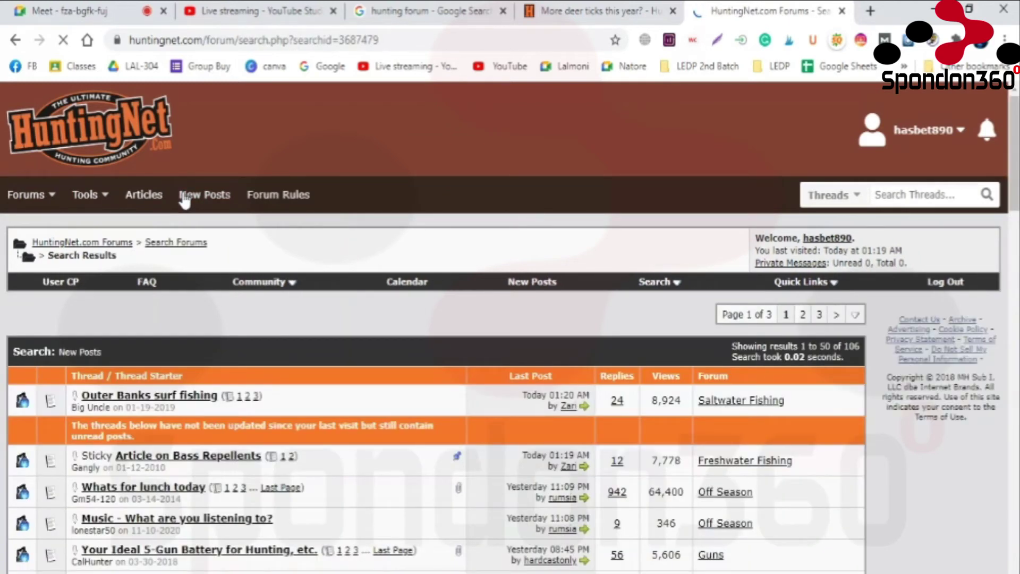
pyautogui.scroll(-3, 184, 202)
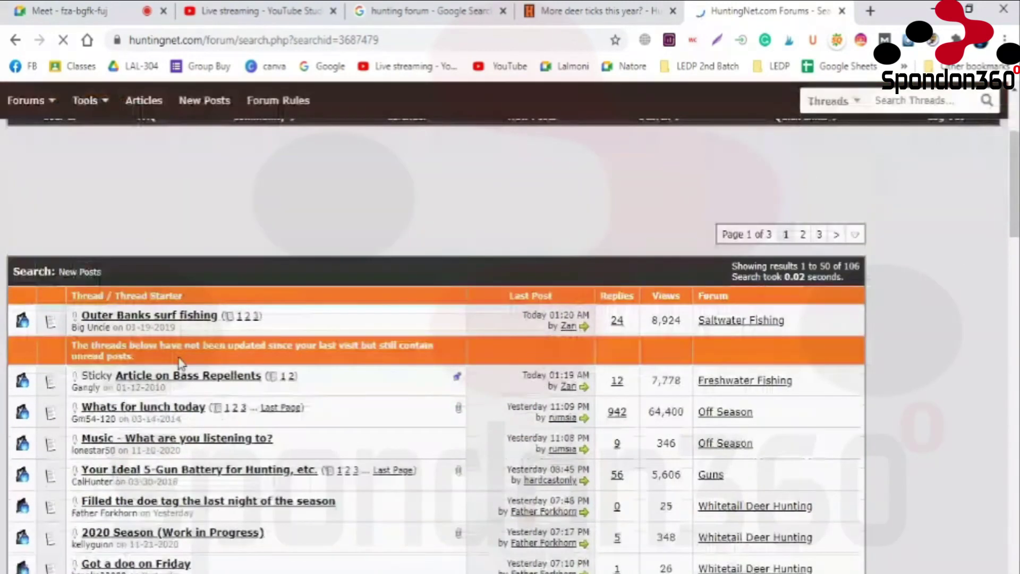
pyautogui.click(184, 448)
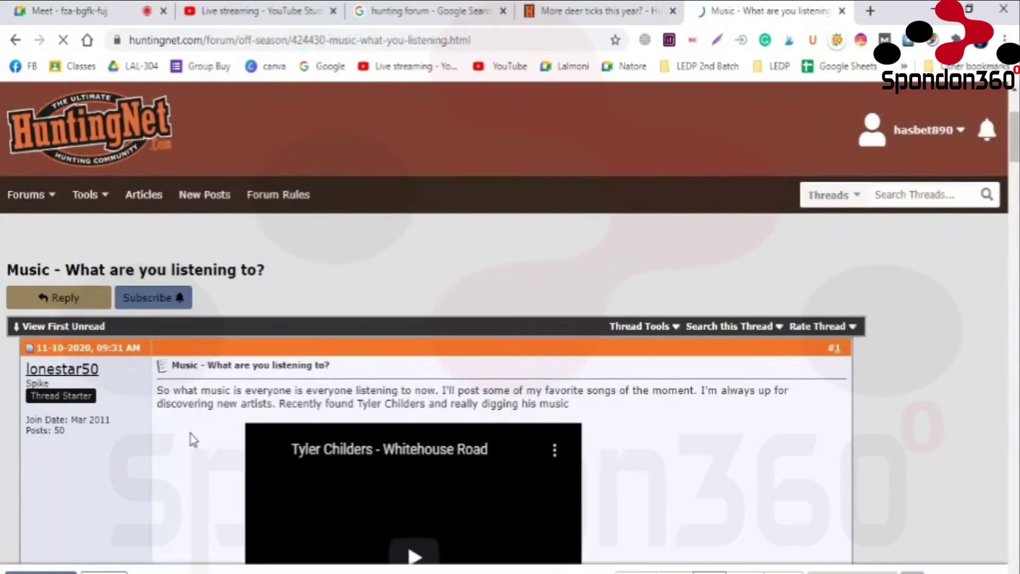
# - Scroll down to reply #10 and the Quick Reply editor, highlighting part of the Taylor swift reply
pyautogui.scroll(-2, 192, 439)
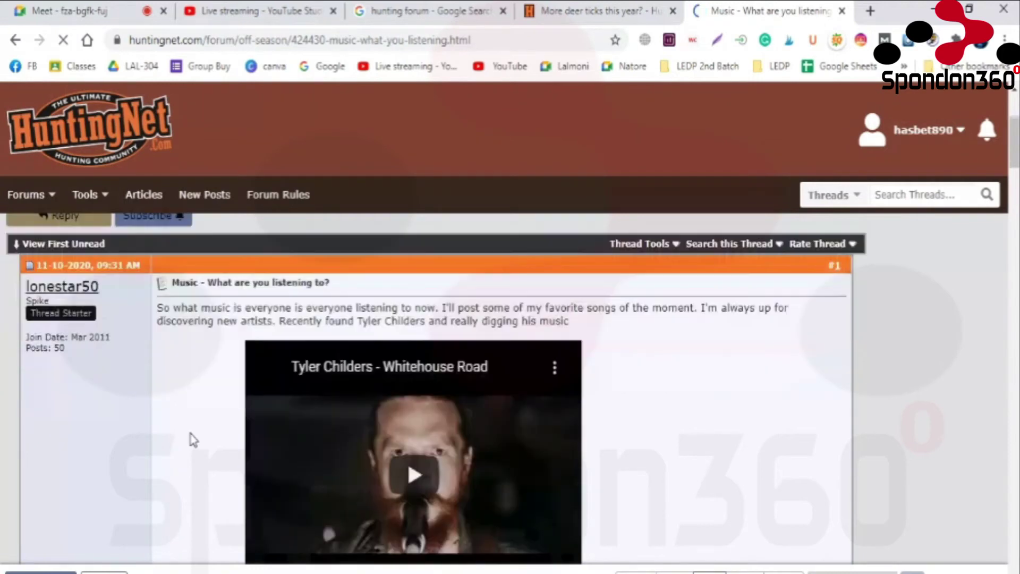
pyautogui.scroll(-2, 193, 440)
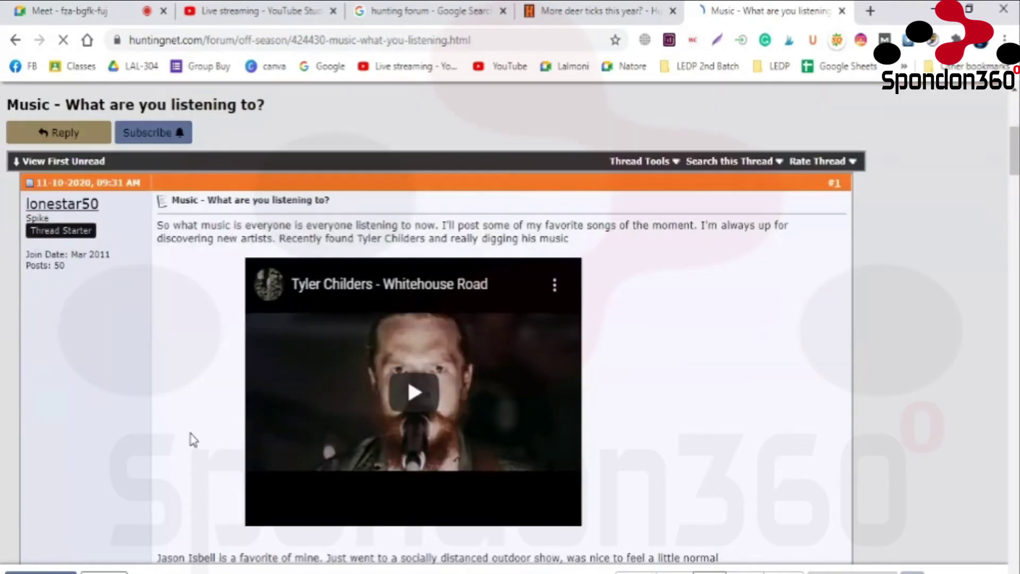
pyautogui.scroll(-5, 193, 440)
pyautogui.scroll(-8, 193, 439)
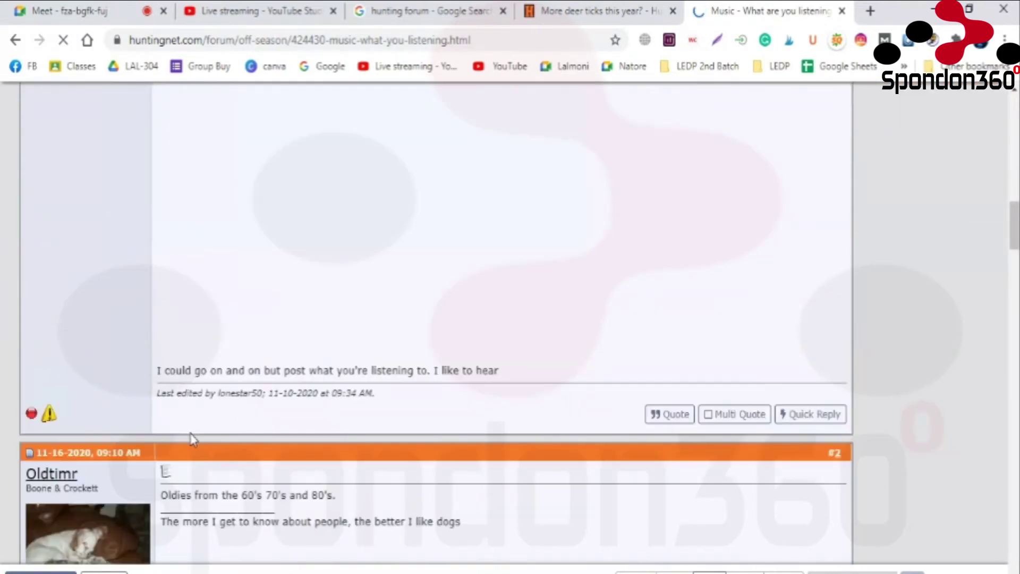
pyautogui.scroll(-5, 193, 440)
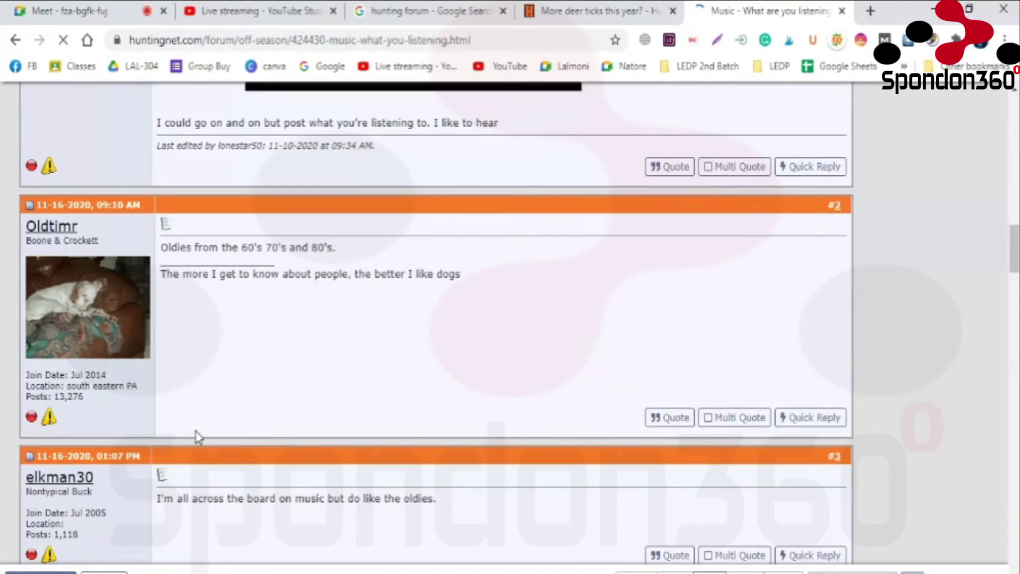
pyautogui.scroll(-3, 197, 437)
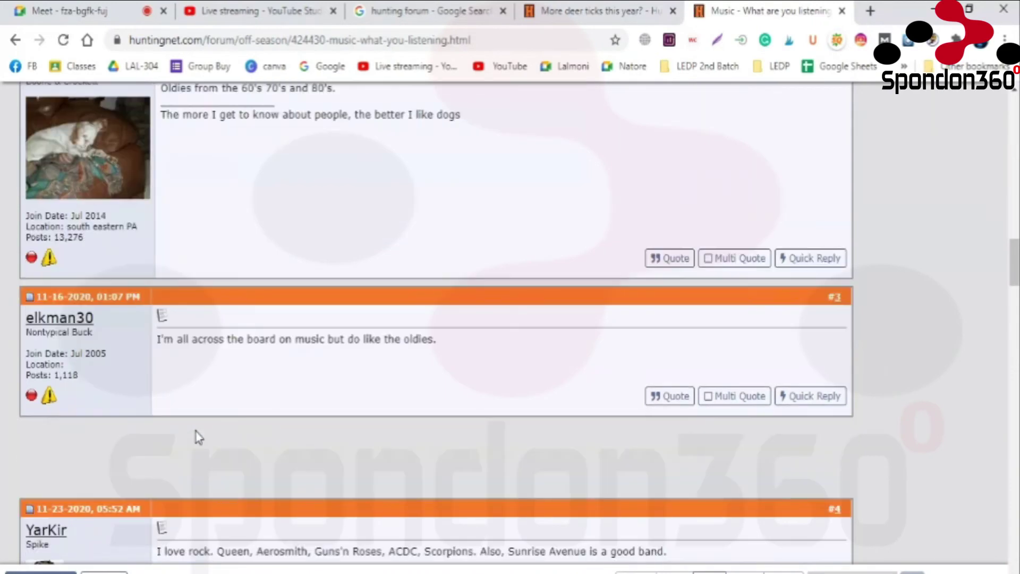
pyautogui.scroll(-5, 199, 437)
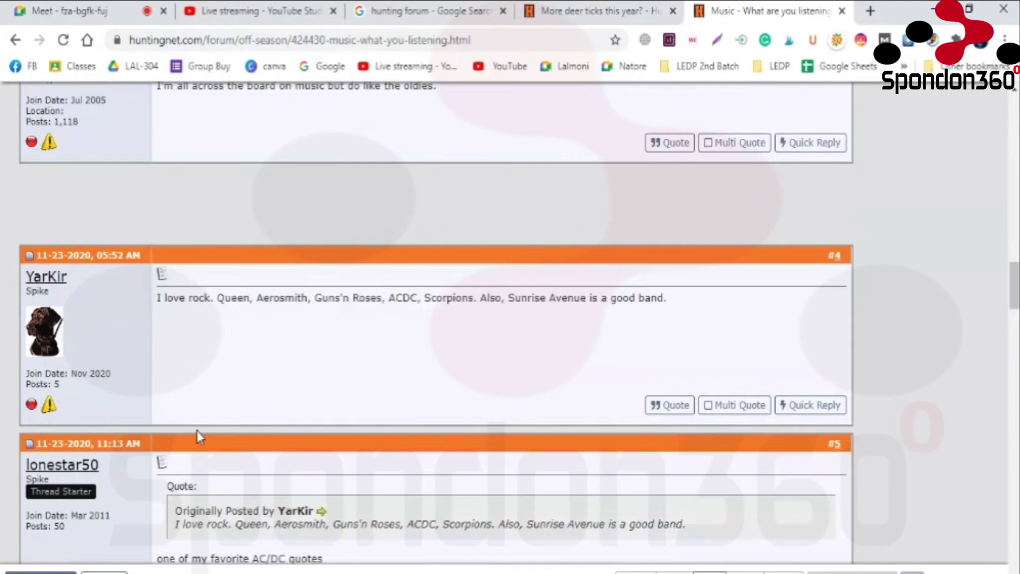
pyautogui.scroll(-20, 197, 430)
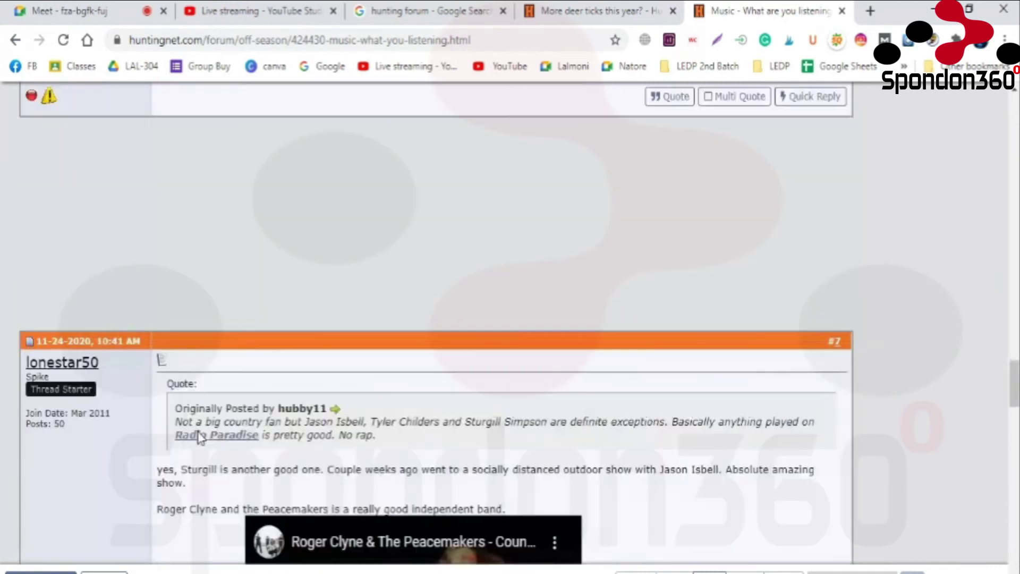
pyautogui.scroll(-15, 199, 437)
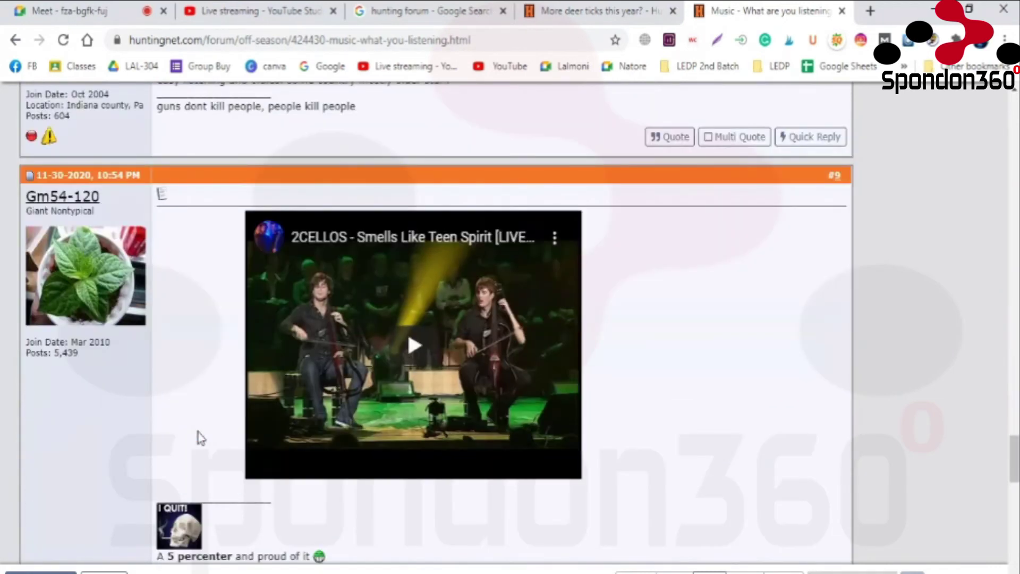
pyautogui.scroll(-15, 198, 437)
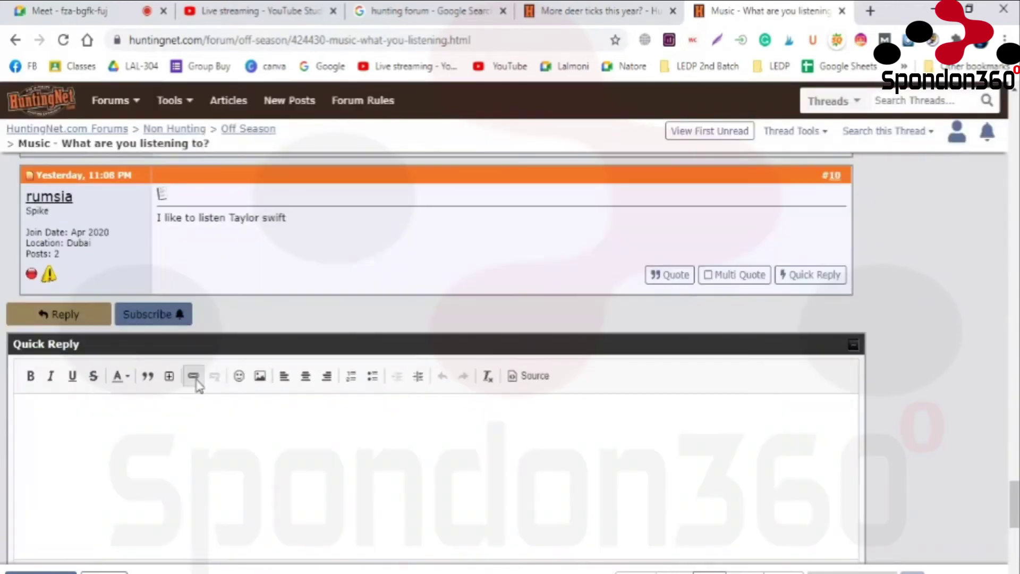
pyautogui.moveTo(190, 219); pyautogui.dragTo(277, 219)
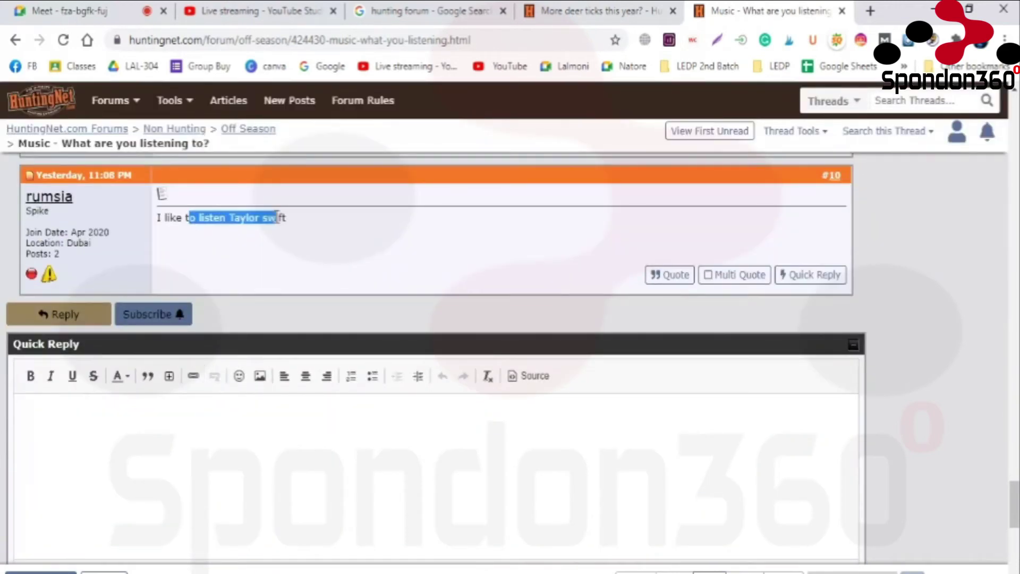
# - Write the quick reply 'I like to listen Hero Alam and Mafuz Rahaman', correcting the surname spelling
pyautogui.click(180, 407)
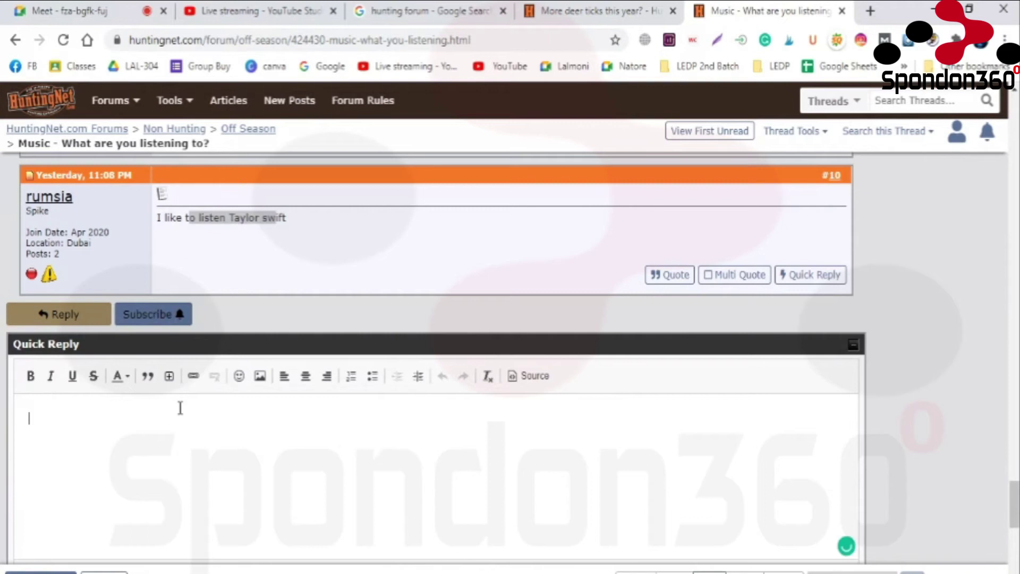
pyautogui.write('I like to listen')
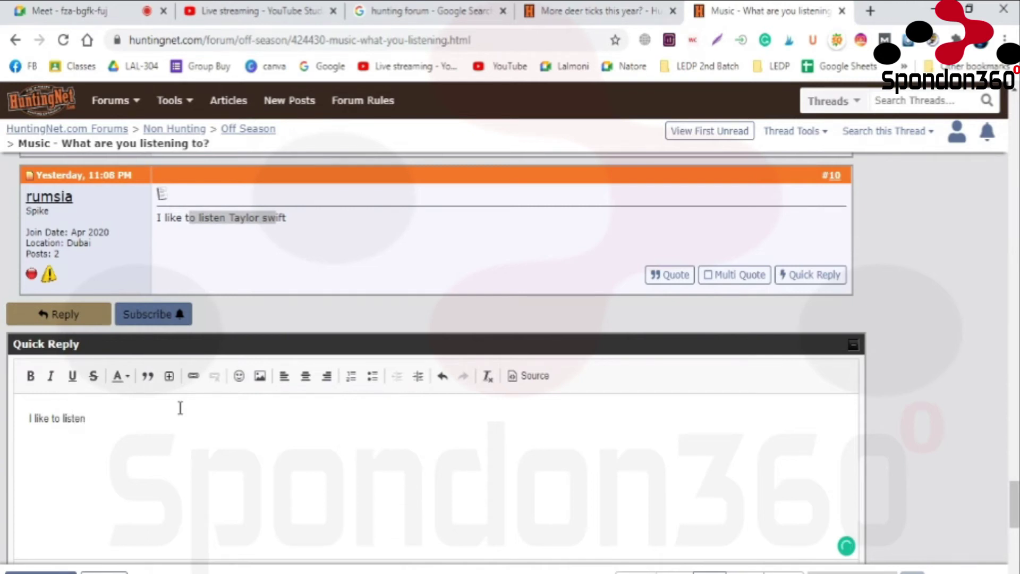
pyautogui.write(' Hero Alam and M')
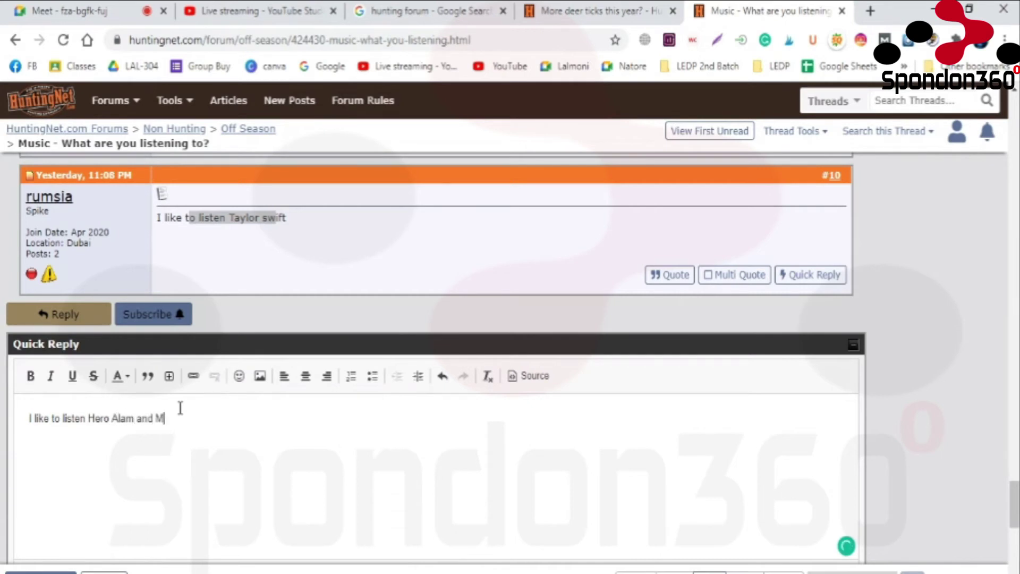
pyautogui.write('afuz Rahamna')
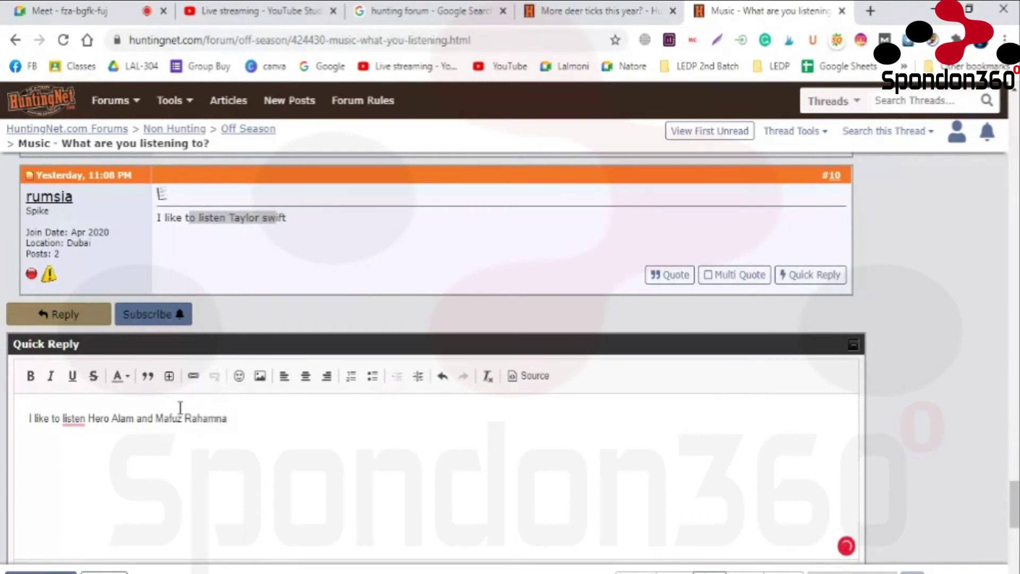
pyautogui.press('BackSpace')
pyautogui.press('BackSpace')
pyautogui.write('an')
# - Submit the reply with Post Quick Reply
pyautogui.scroll(-2, 186, 415)
pyautogui.scroll(-2, 200, 432)
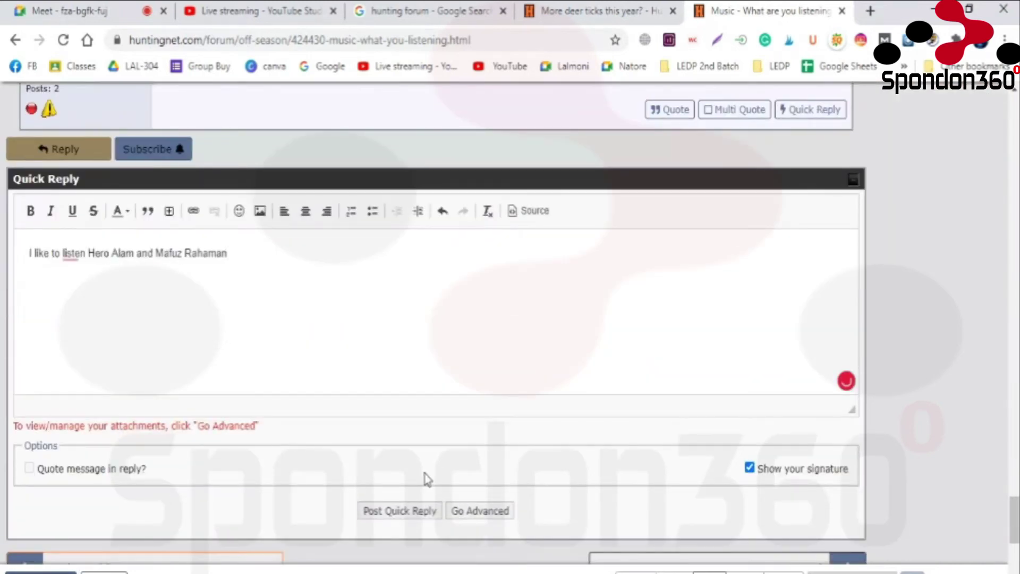
pyautogui.click(413, 513)
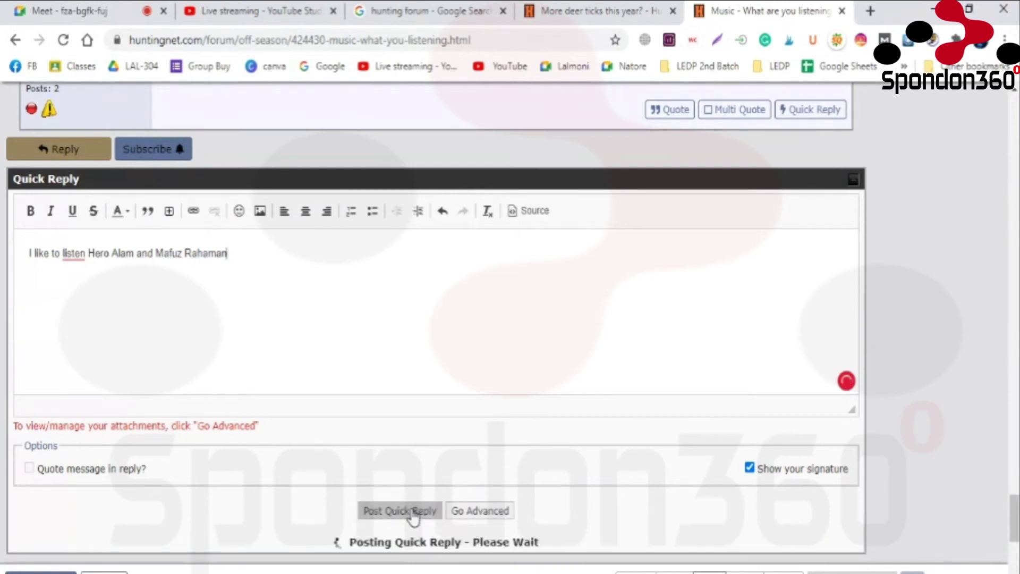
pyautogui.scroll(1, 413, 508)
pyautogui.scroll(1, 417, 452)
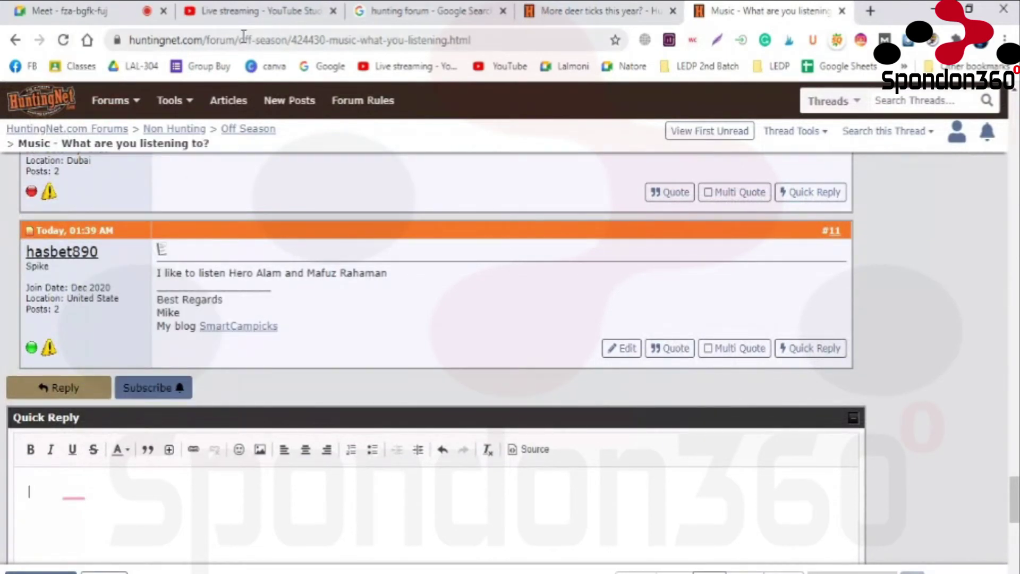
# - Reload the thread and scroll down to confirm the reply shows as post #11
pyautogui.click(68, 42)
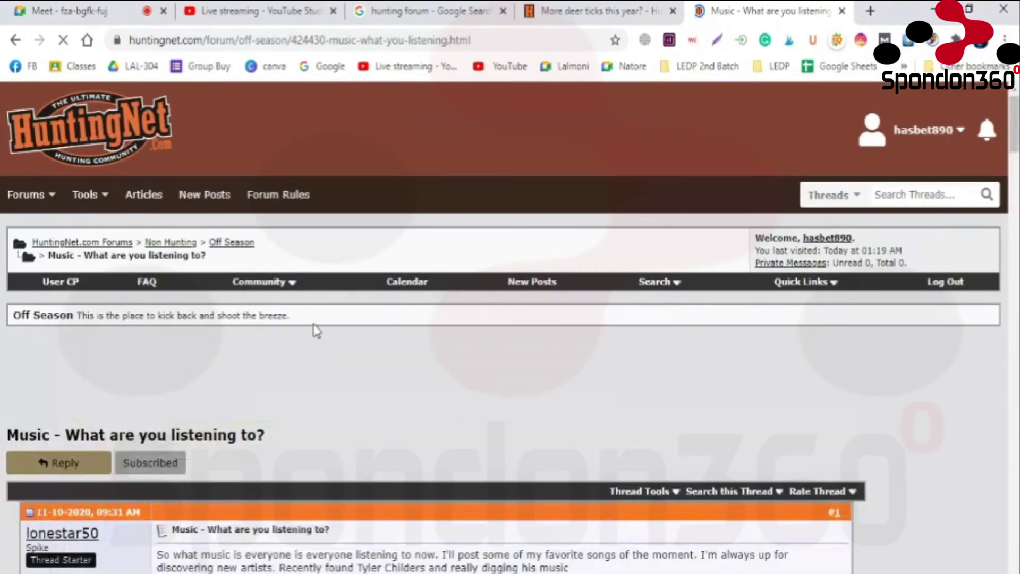
pyautogui.scroll(-5, 315, 327)
pyautogui.scroll(-3, 317, 331)
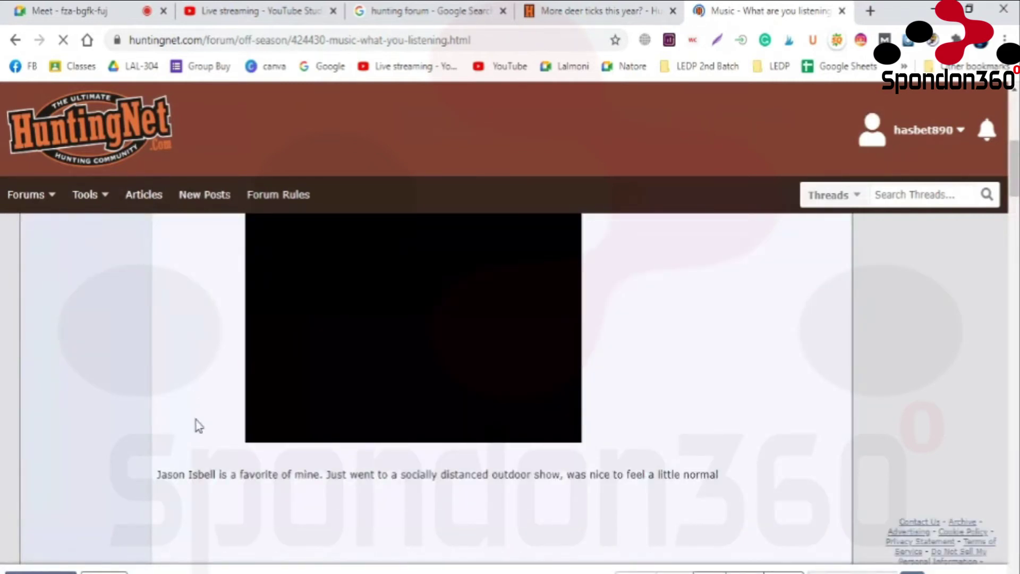
pyautogui.scroll(-3, 196, 425)
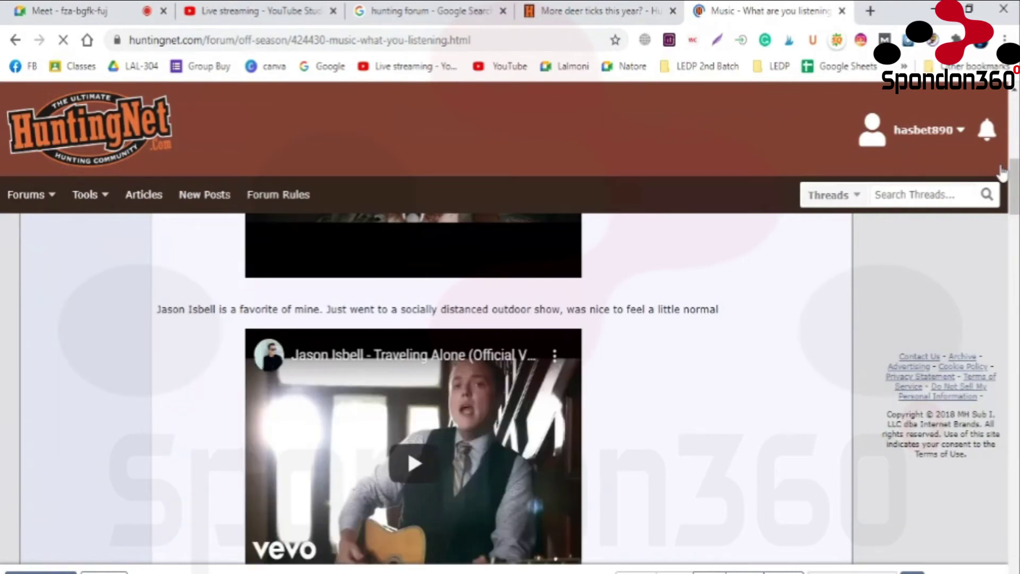
pyautogui.scroll(-3, 1002, 172)
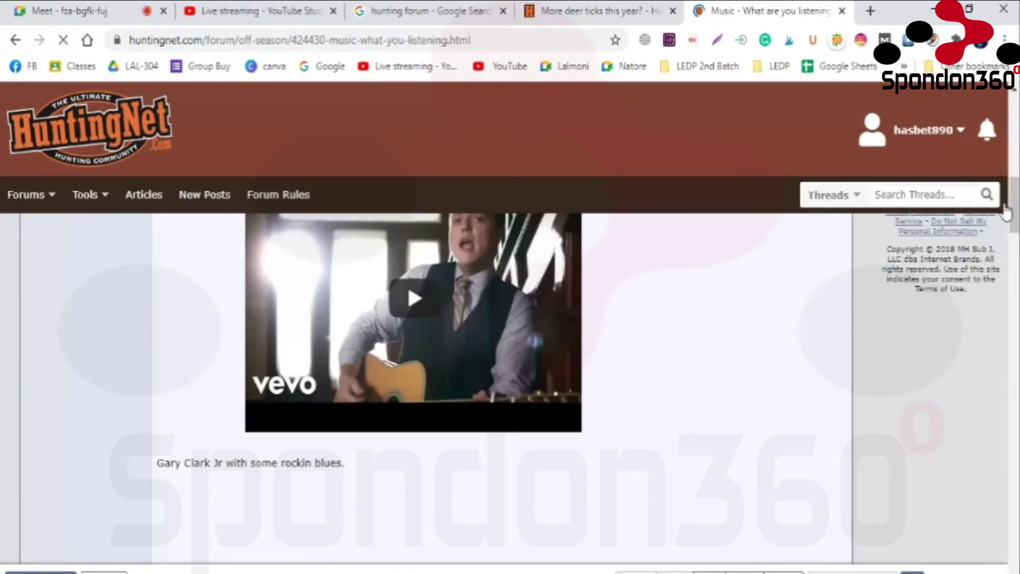
pyautogui.scroll(-2, 1016, 196)
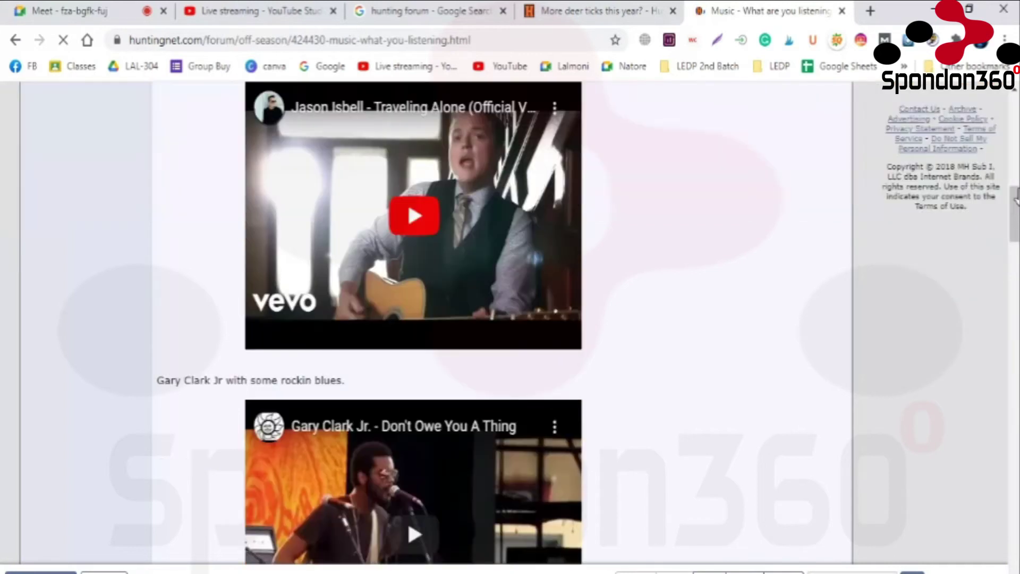
pyautogui.scroll(-5, 1016, 197)
pyautogui.scroll(-4, 770, 294)
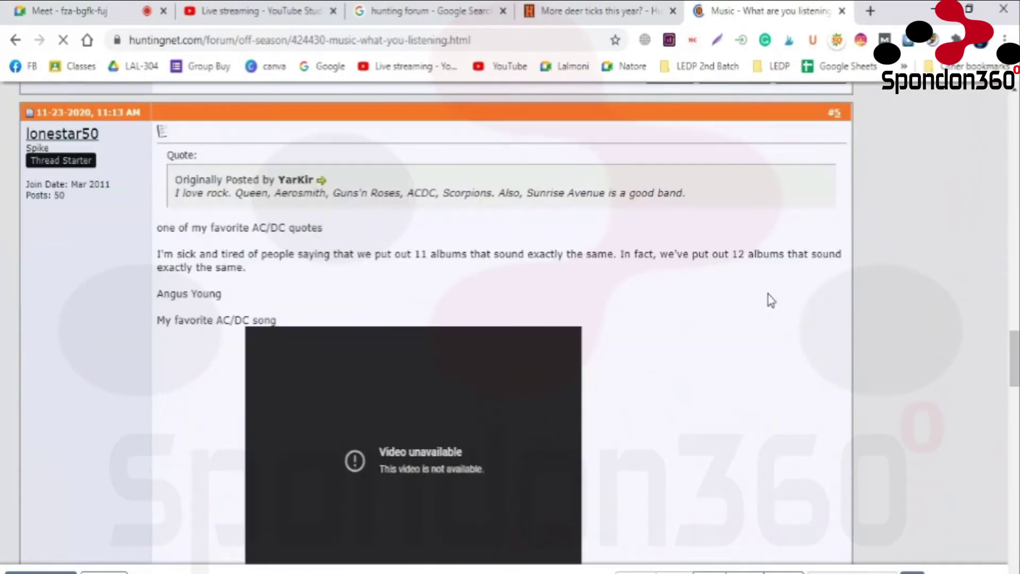
pyautogui.scroll(-15, 769, 297)
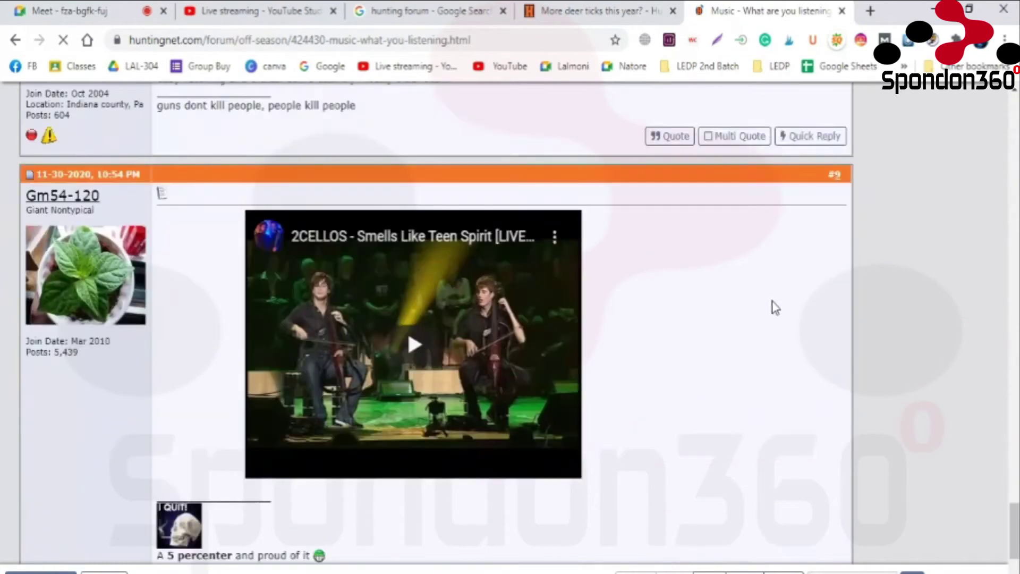
pyautogui.scroll(-8, 776, 314)
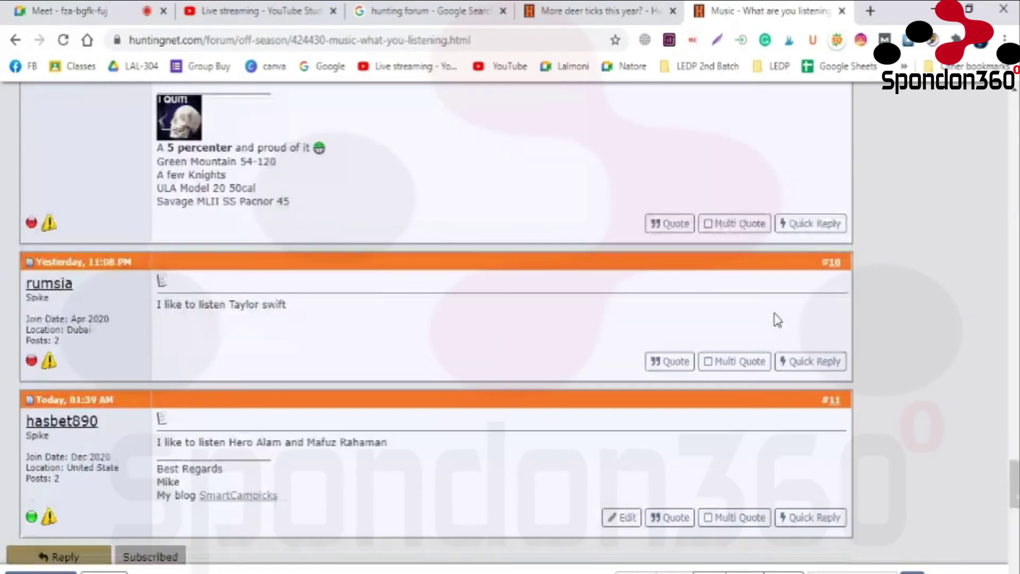
pyautogui.scroll(-5, 775, 319)
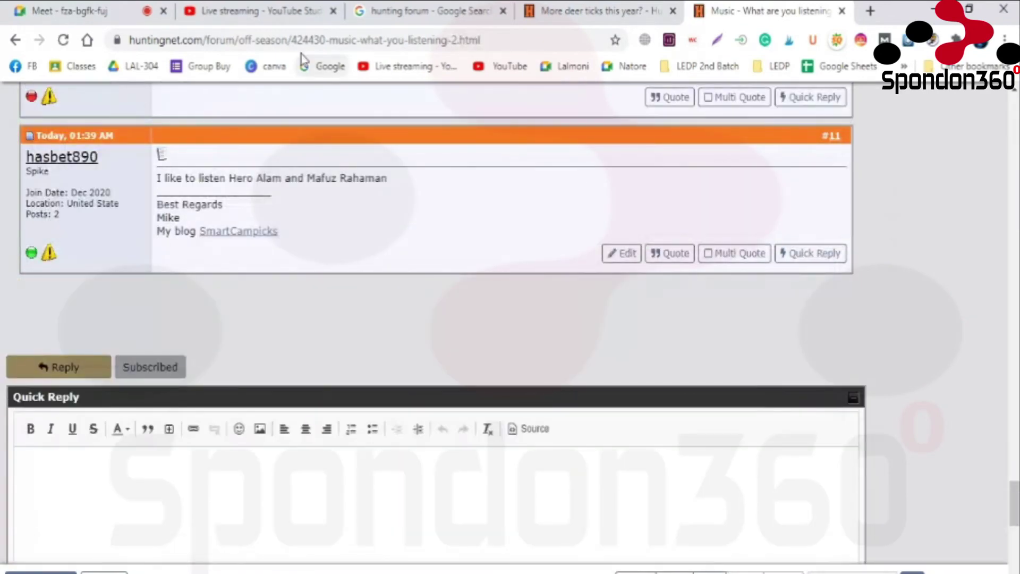
# - Cut the thread's URL from the address bar to the clipboard
pyautogui.click(307, 43)
pyautogui.hotkey('ctrl', 'c')
pyautogui.rightClick(308, 41)
pyautogui.click(358, 118)
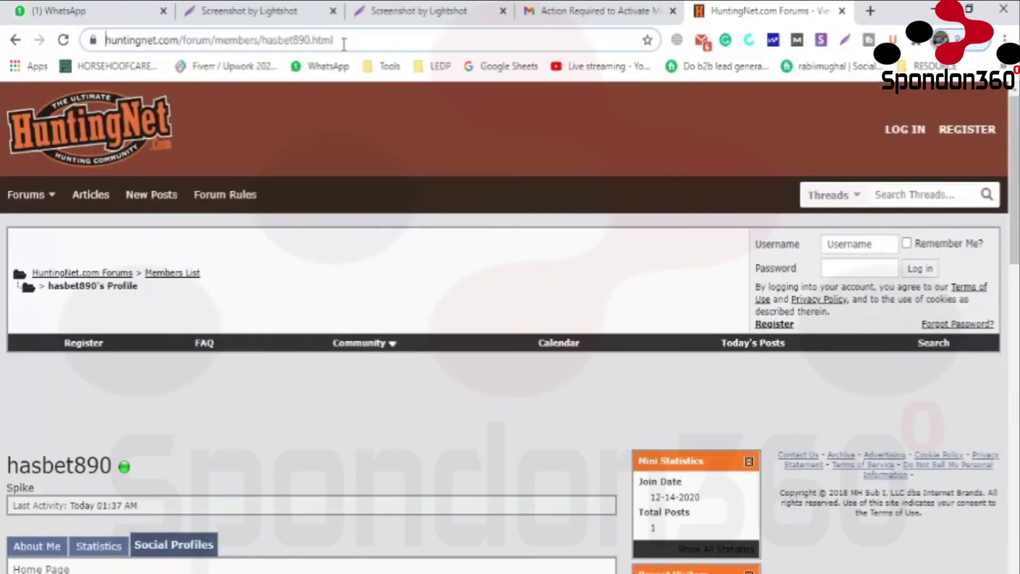
# - Load the copied Music thread address in the logged-out window
pyautogui.rightClick(342, 42)
pyautogui.click(391, 175)
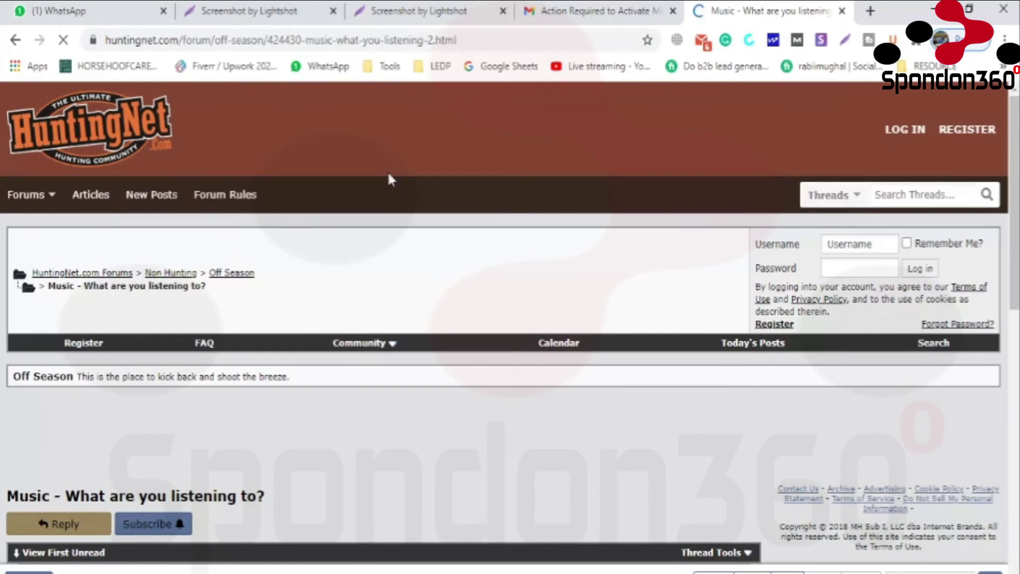
pyautogui.scroll(-10, 378, 244)
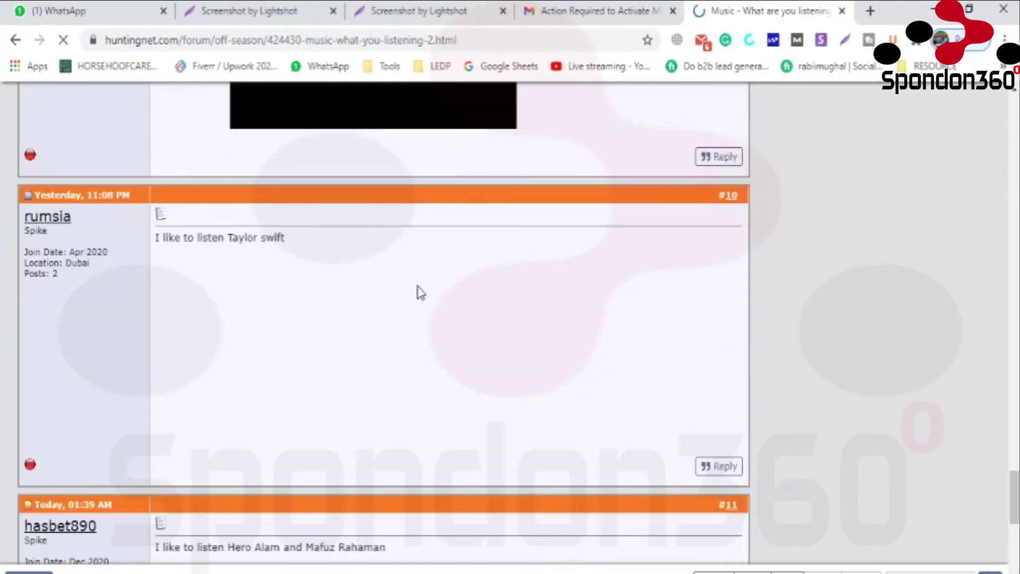
pyautogui.scroll(-5, 425, 291)
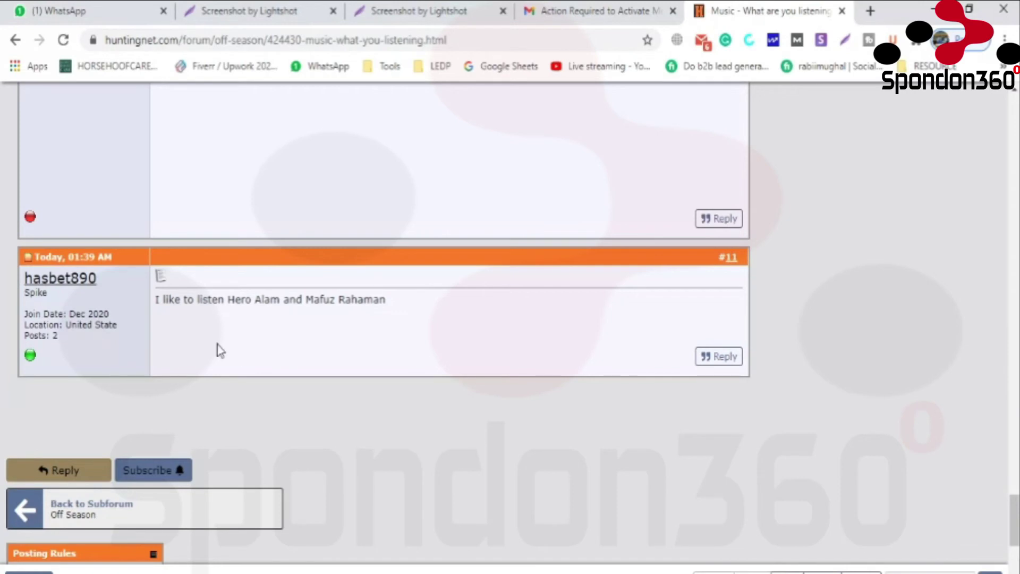
# - Reload the thread and scroll down to the newest reply, #11
pyautogui.click(63, 40)
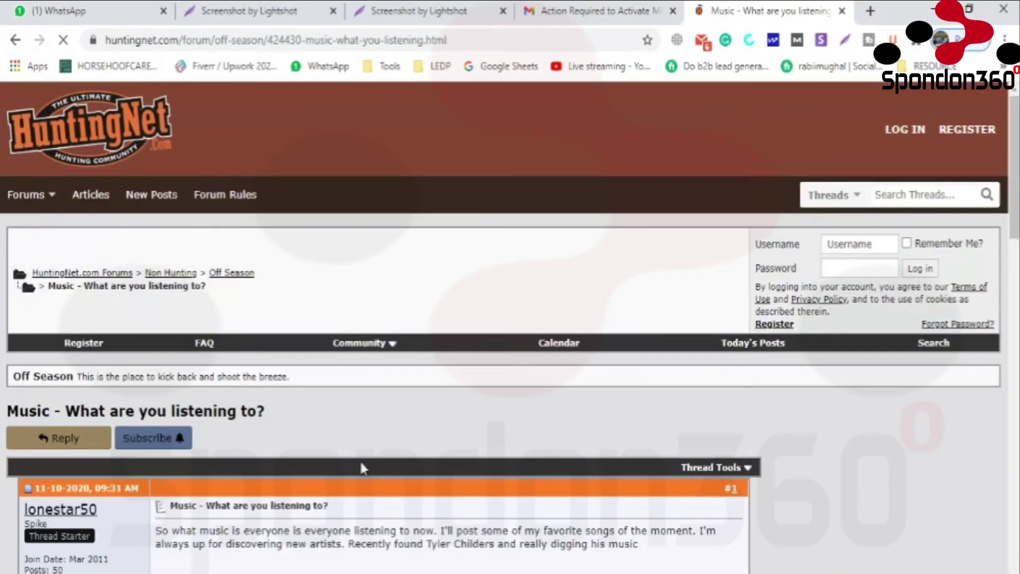
pyautogui.scroll(-6, 360, 459)
pyautogui.scroll(-8, 378, 510)
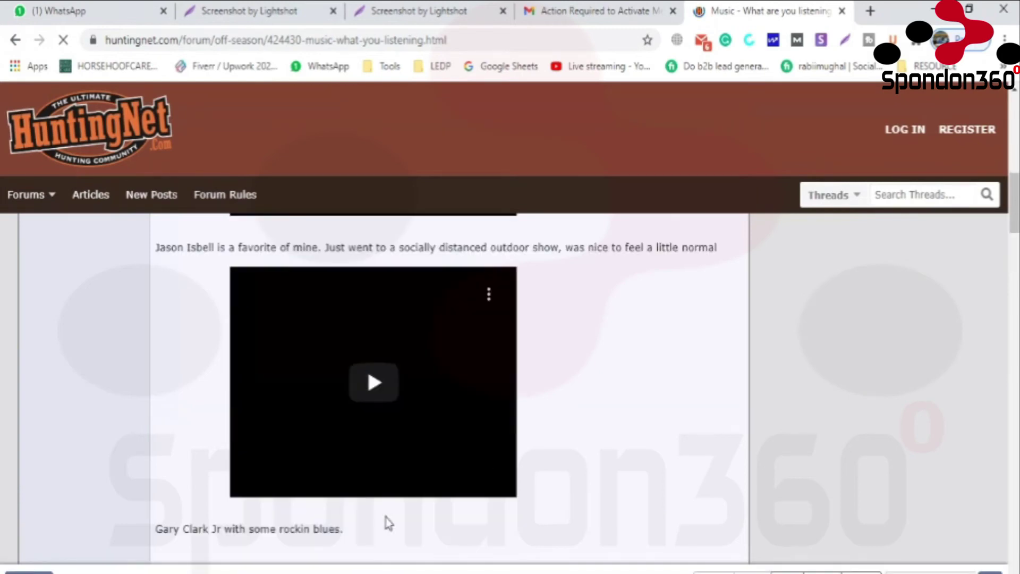
pyautogui.scroll(-5, 387, 525)
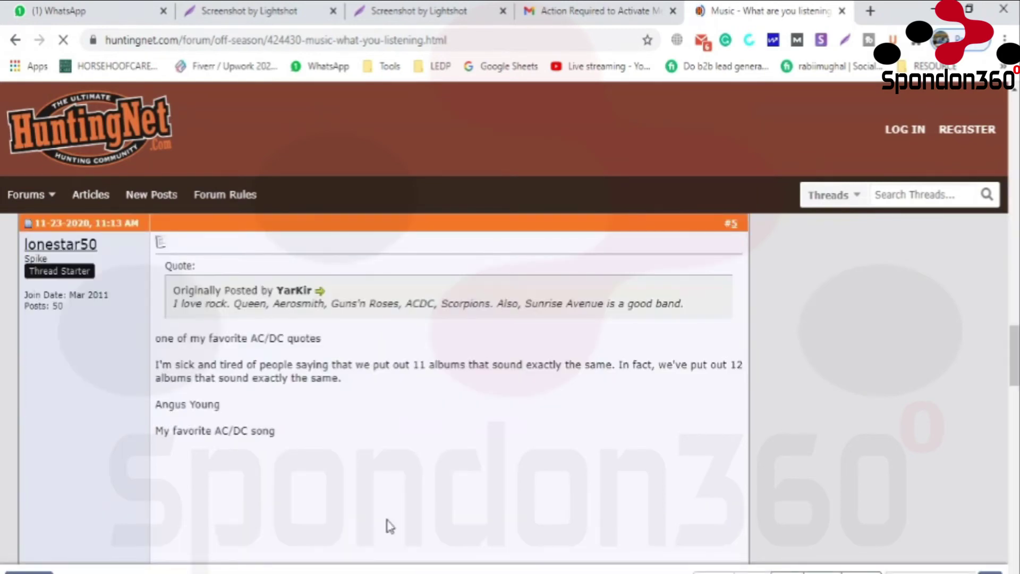
pyautogui.scroll(-5, 389, 525)
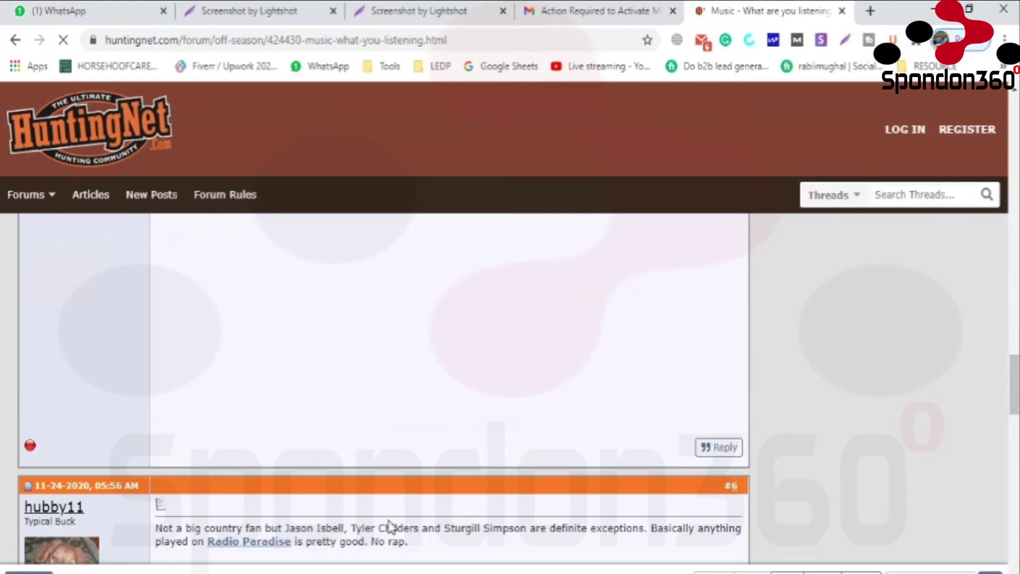
pyautogui.scroll(-10, 390, 526)
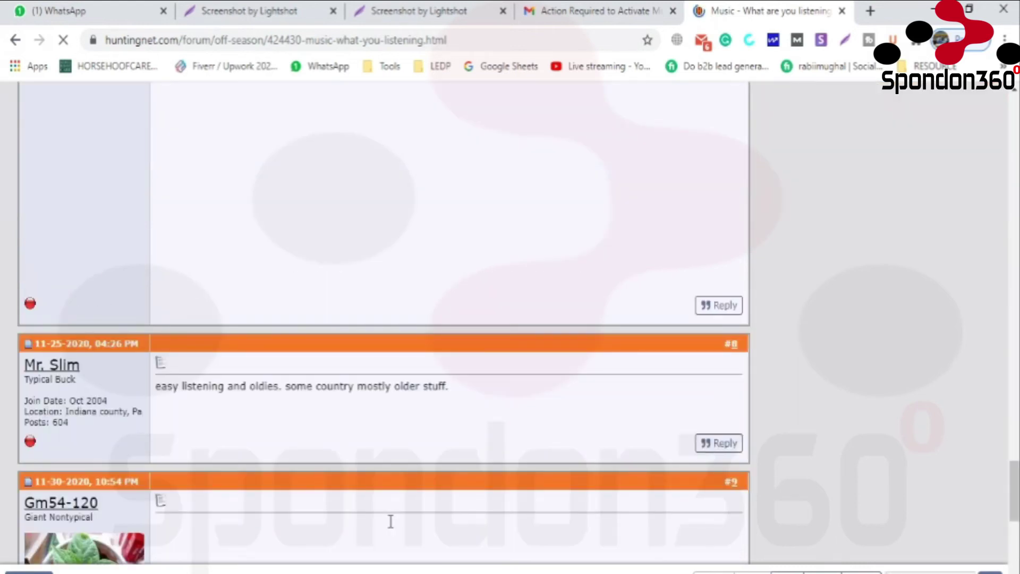
pyautogui.scroll(-8, 391, 521)
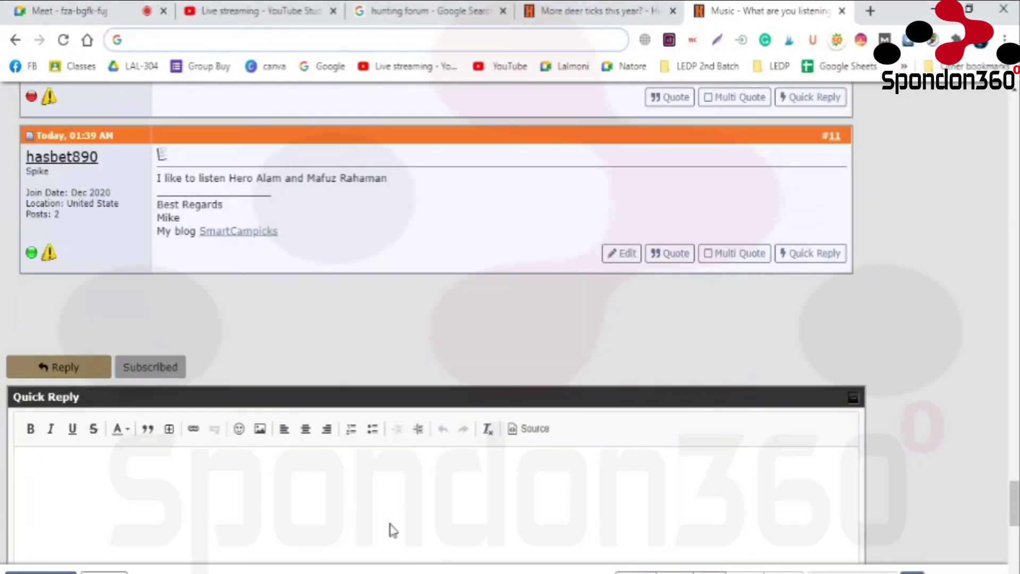
# - Paste the Music thread link into the Google Meet chat and send it
pyautogui.hotkey('ctrl', '1')
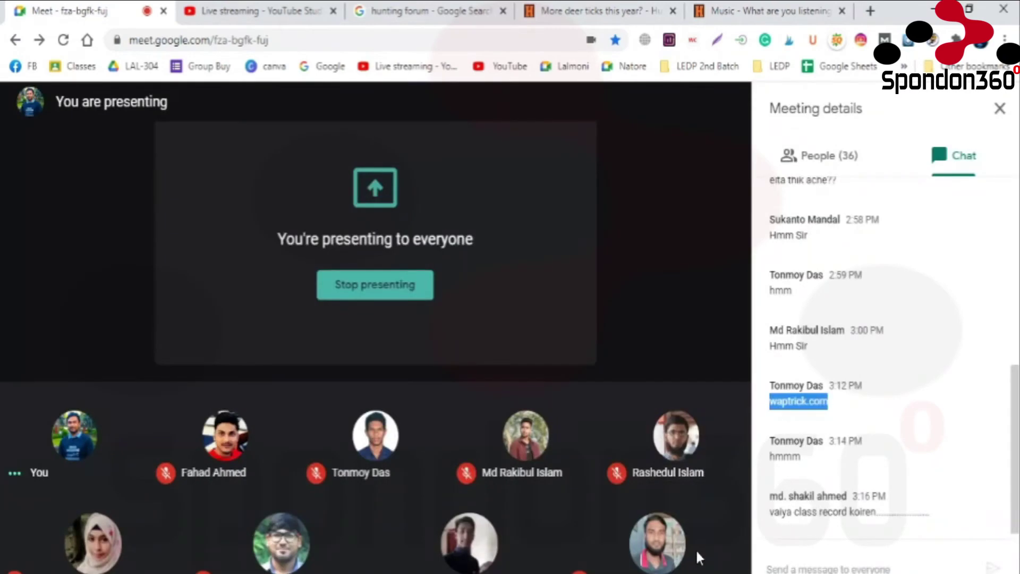
pyautogui.rightClick(808, 566)
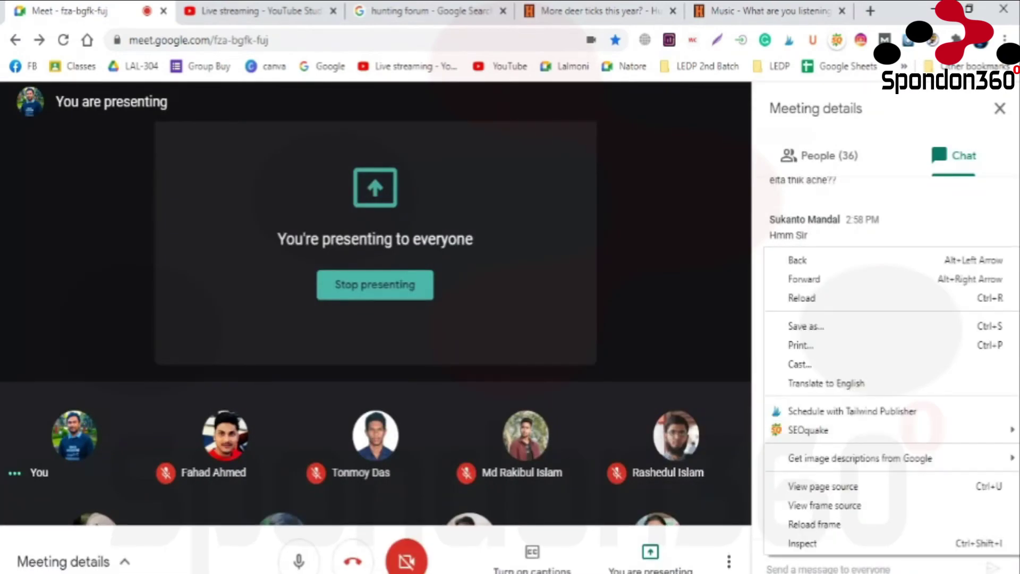
pyautogui.click(800, 566)
pyautogui.rightClick(797, 563)
pyautogui.click(813, 408)
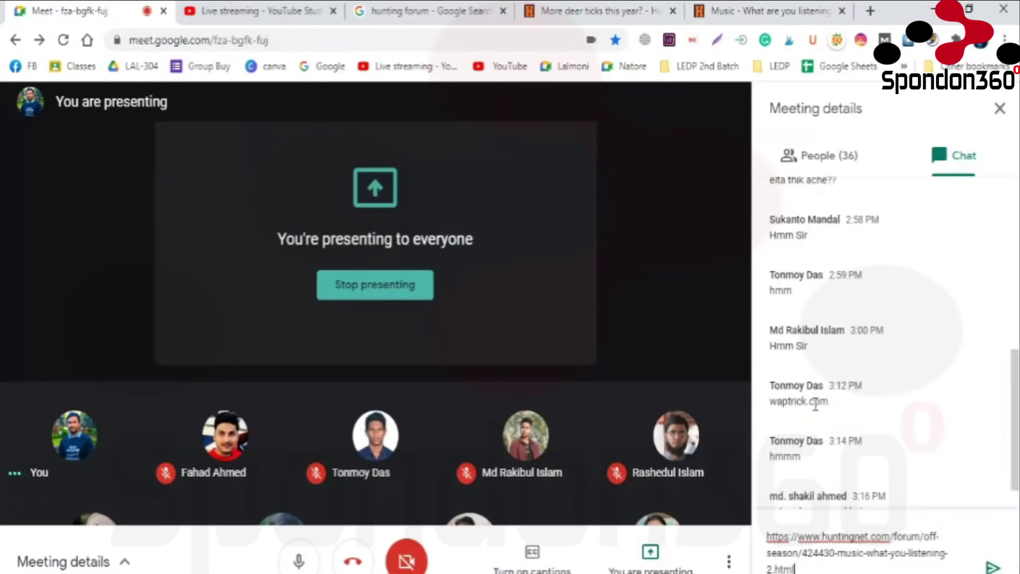
pyautogui.press('Return')
# - Highlight text in post #11 on the forum, then move to the deer ticks thread
pyautogui.click(405, 572)
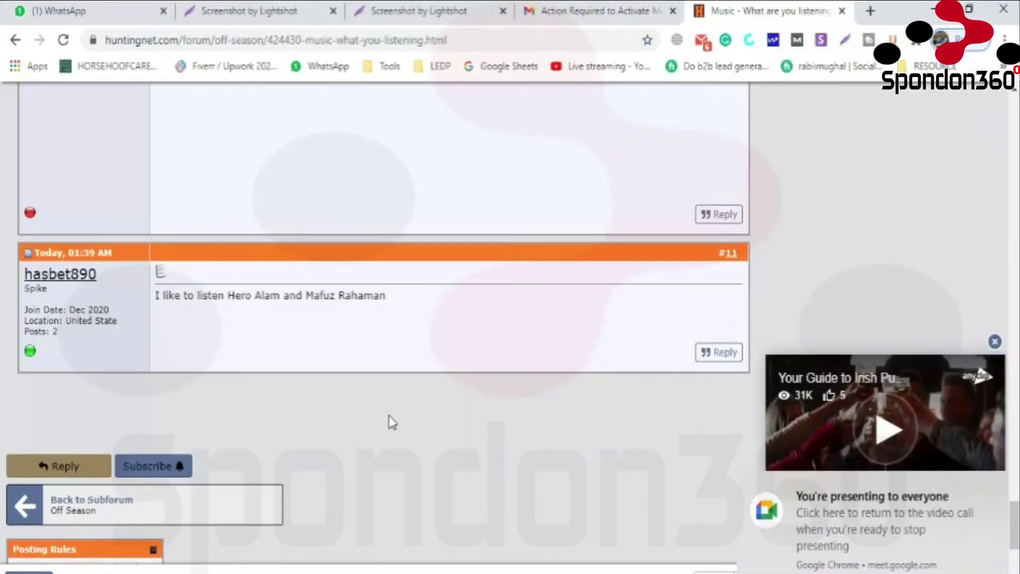
pyautogui.scroll(2, 392, 422)
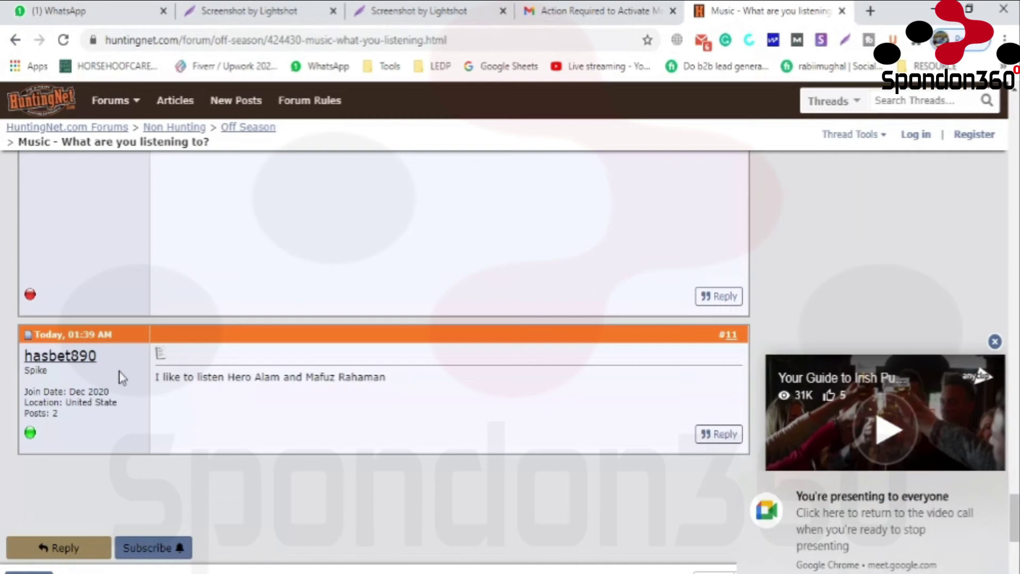
pyautogui.moveTo(166, 378); pyautogui.dragTo(65, 419)
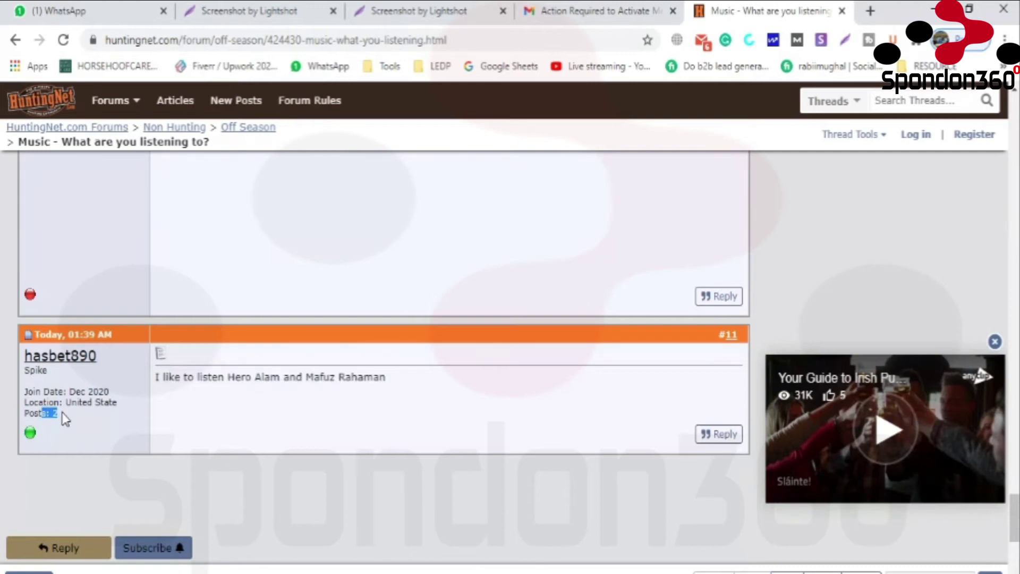
pyautogui.click(313, 573)
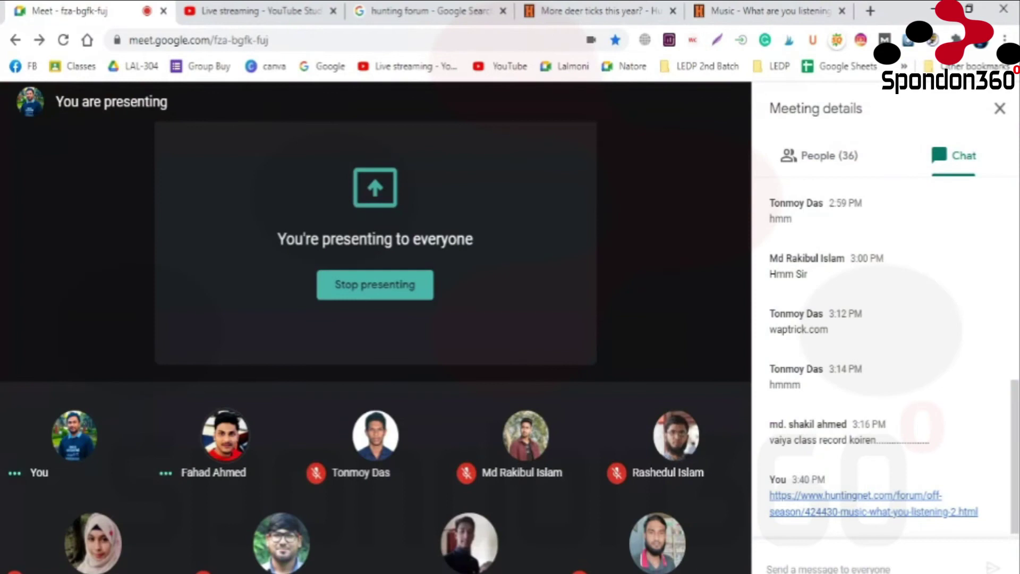
pyautogui.click(314, 573)
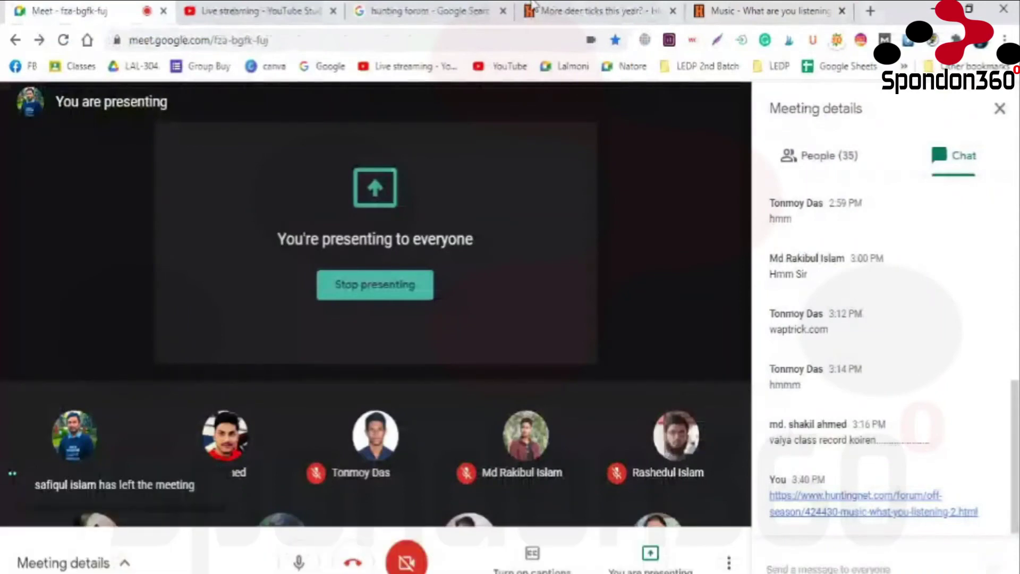
pyautogui.click(534, 4)
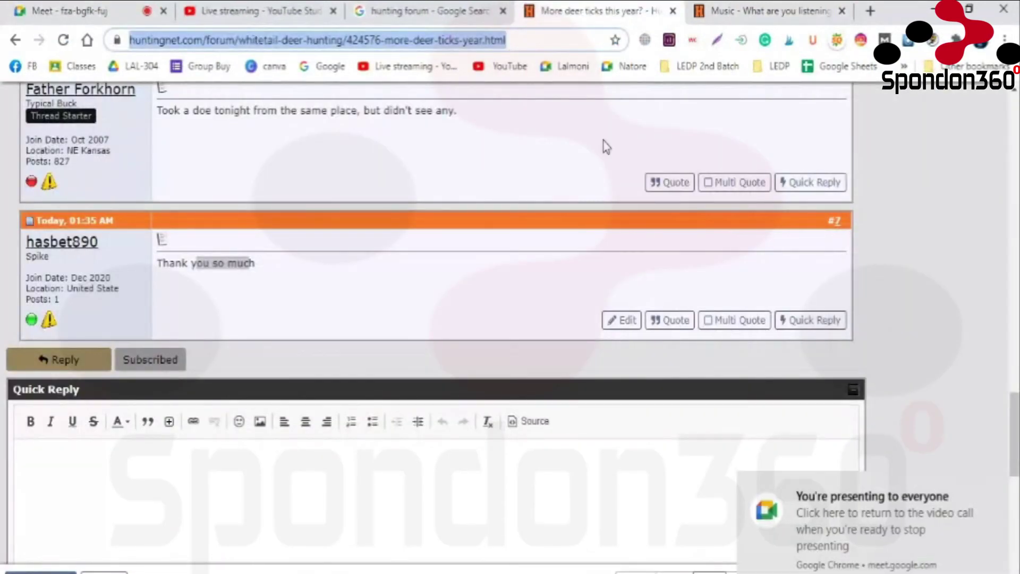
# - Reload the Music thread, highlight post #11's signature, then return to the hunting forum search
pyautogui.click(749, 5)
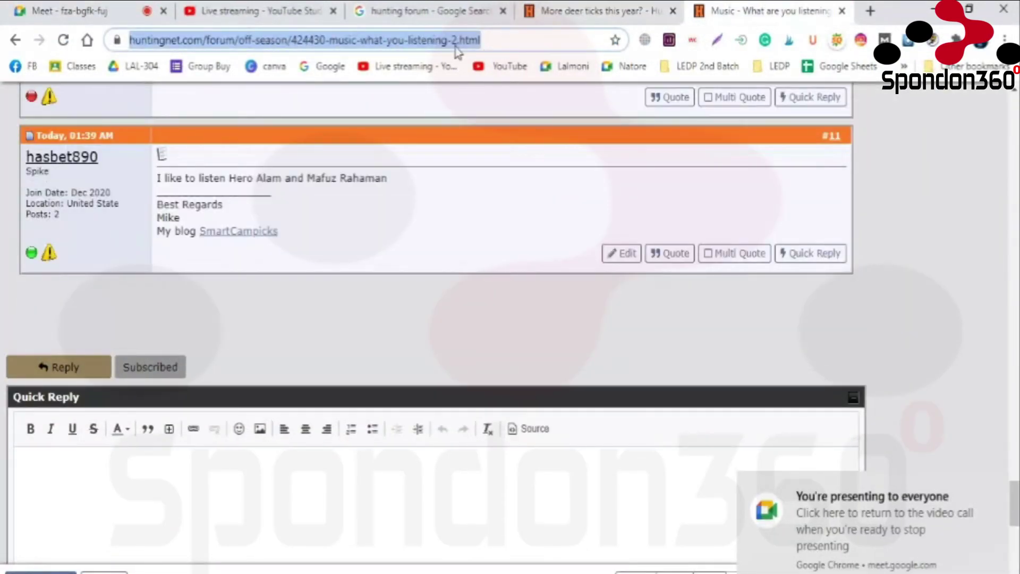
pyautogui.click(64, 43)
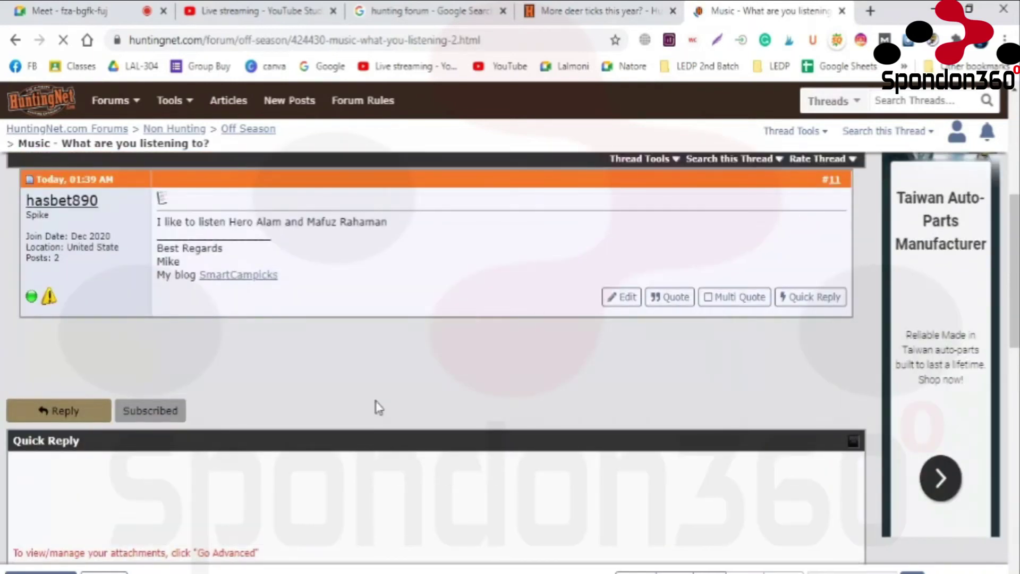
pyautogui.doubleClick(388, 234)
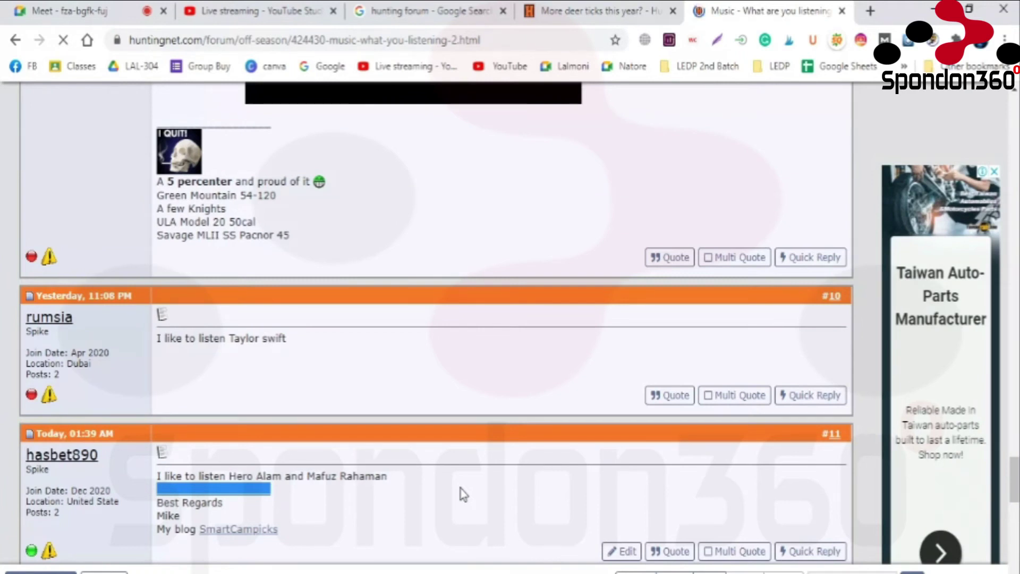
pyautogui.click(425, 12)
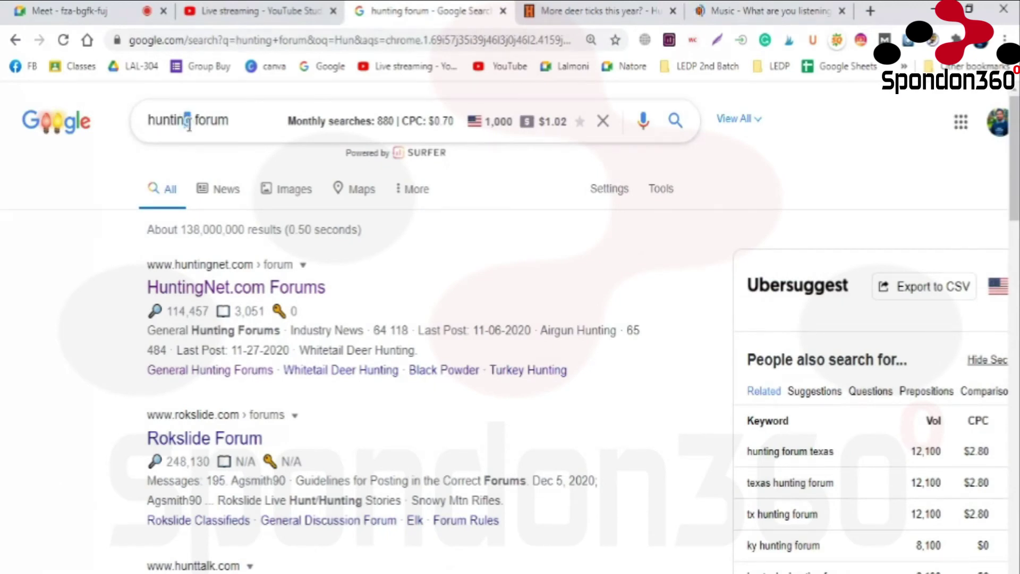
# - Change the Google query from 'hunting forum' to 'gardening forum' and search
pyautogui.click(188, 124)
pyautogui.doubleClick(181, 121)
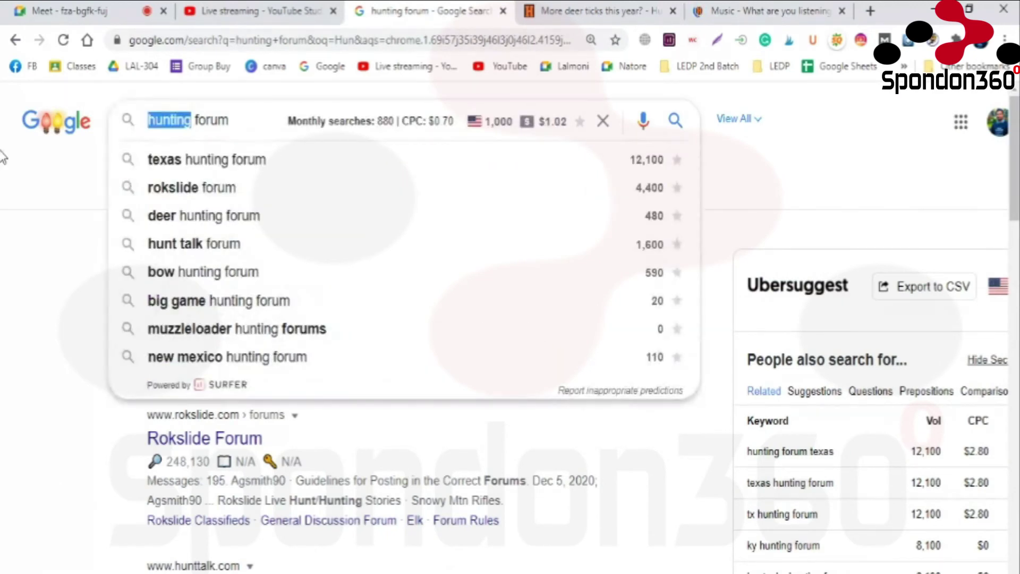
pyautogui.write('gardenin')
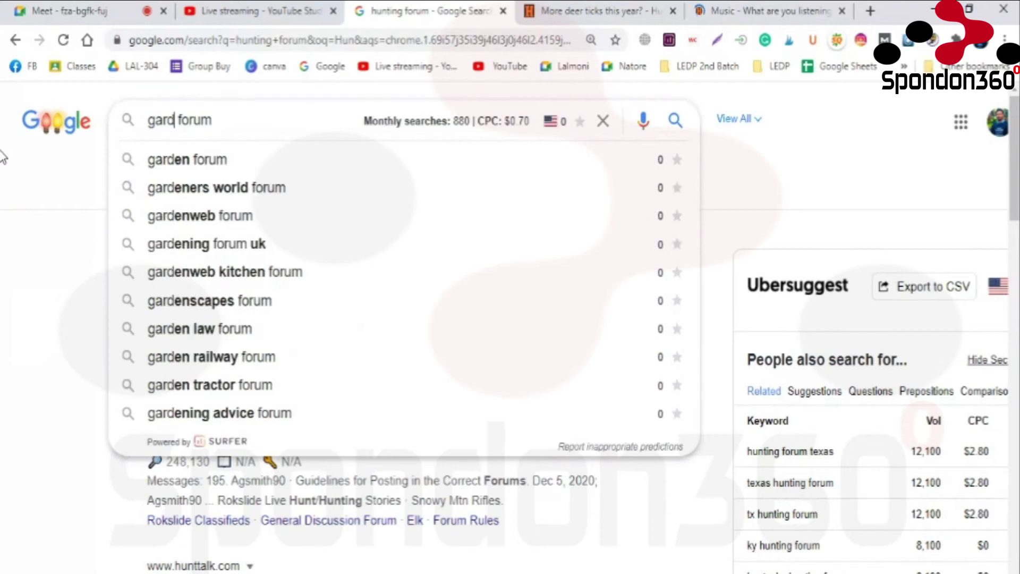
pyautogui.press('Return')
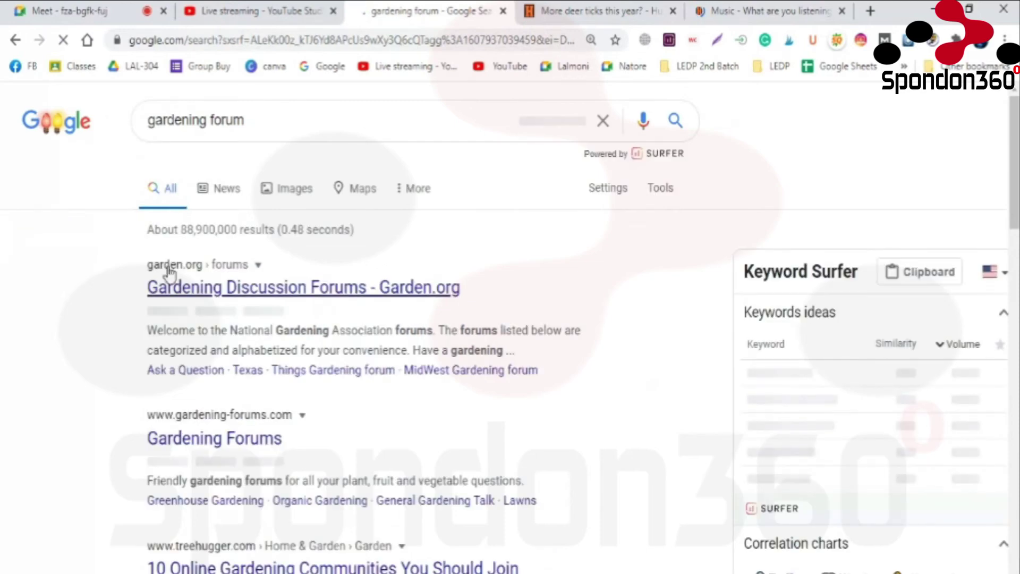
# - Open the Houzz Garden Forum result in a new tab and view it
pyautogui.scroll(-5, 154, 298)
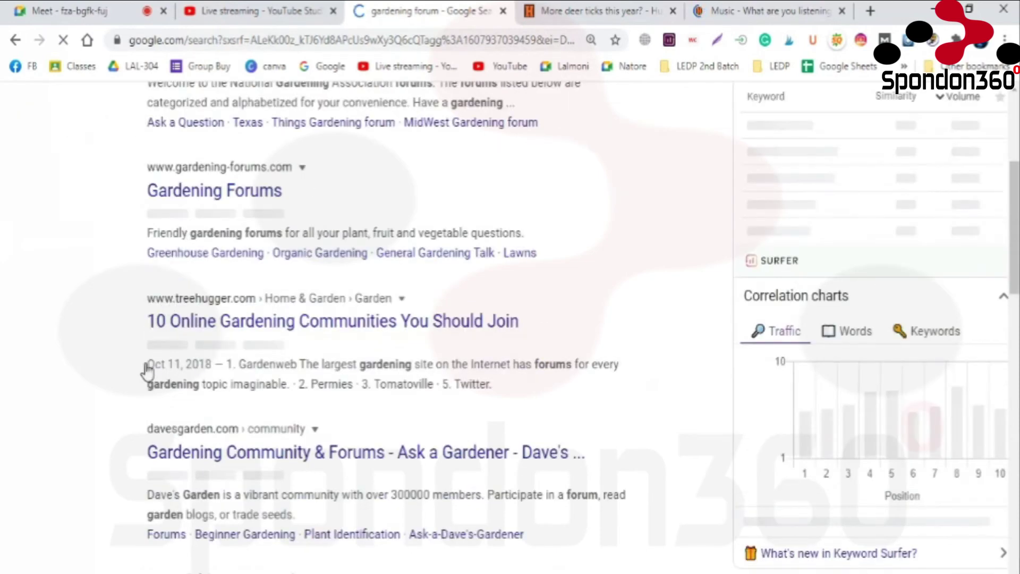
pyautogui.scroll(-5, 148, 370)
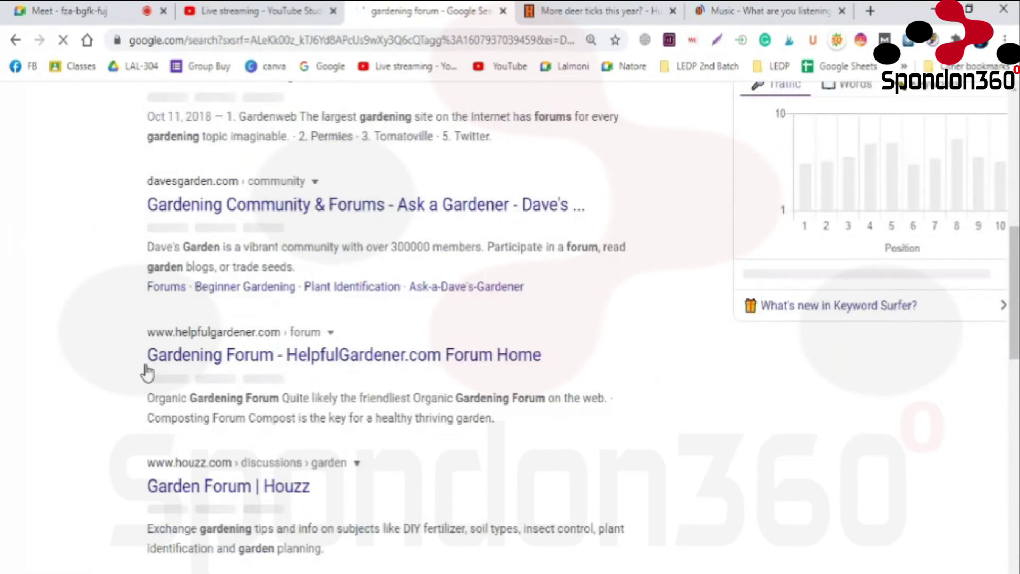
pyautogui.scroll(-3, 147, 370)
pyautogui.scroll(-10, 147, 371)
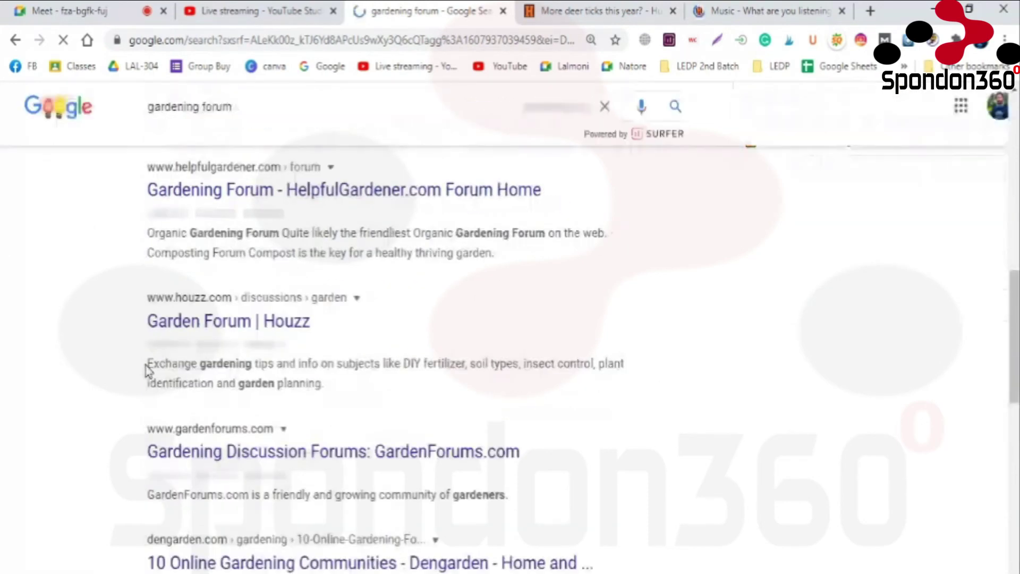
pyautogui.scroll(4, 198, 289)
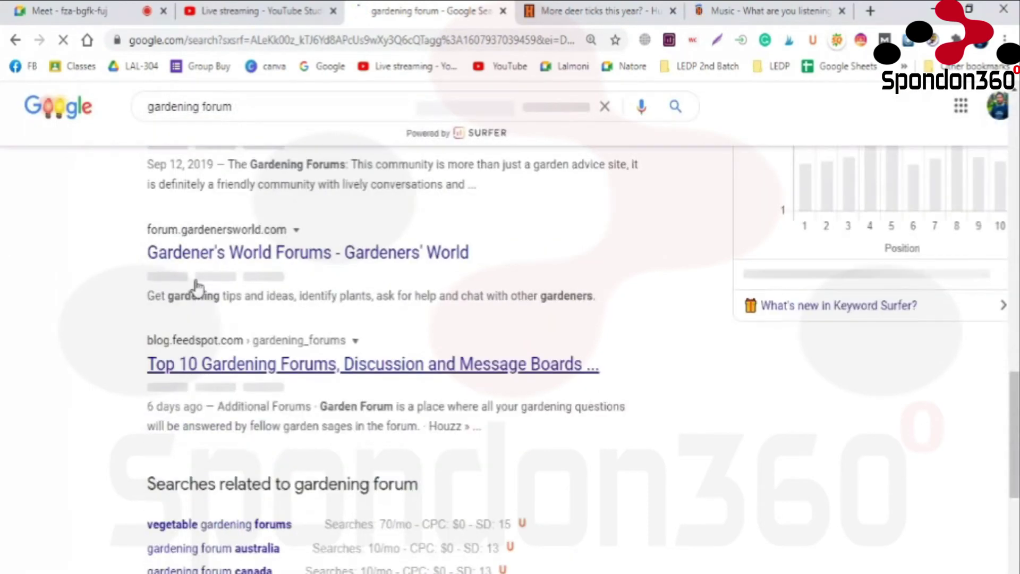
pyautogui.scroll(6, 226, 227)
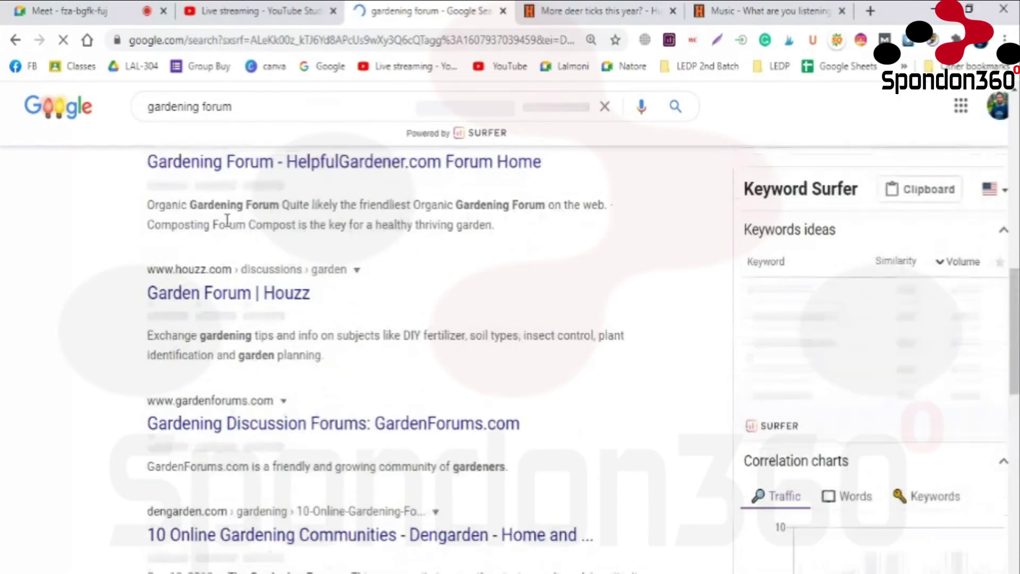
pyautogui.middleClick(242, 293)
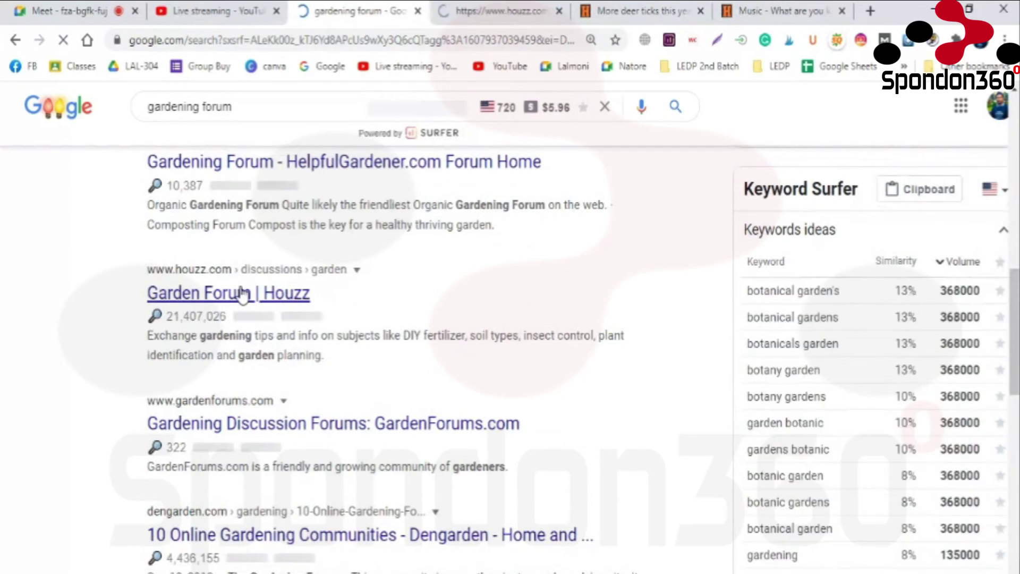
pyautogui.click(481, 6)
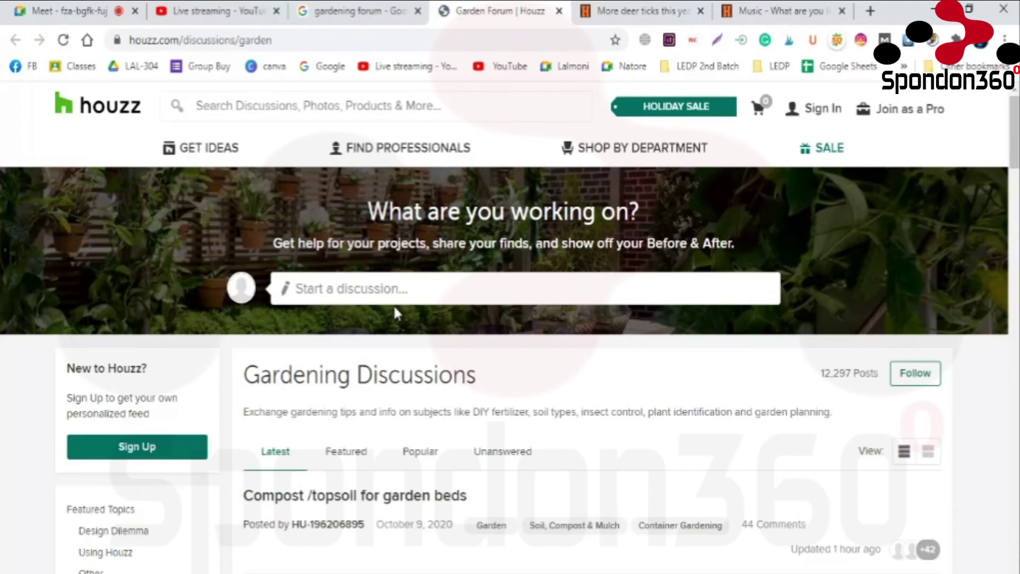
# - Dismiss the Google sign-in prompt on Houzz and return to the HuntingNet Music thread
pyautogui.scroll(-1, 394, 304)
pyautogui.scroll(-2, 395, 312)
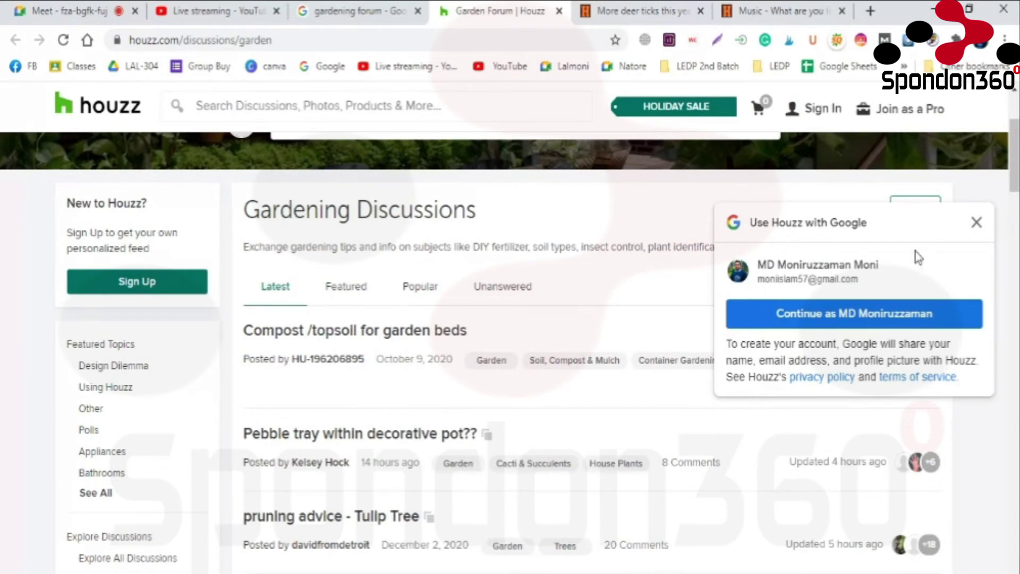
pyautogui.click(982, 230)
pyautogui.click(776, 10)
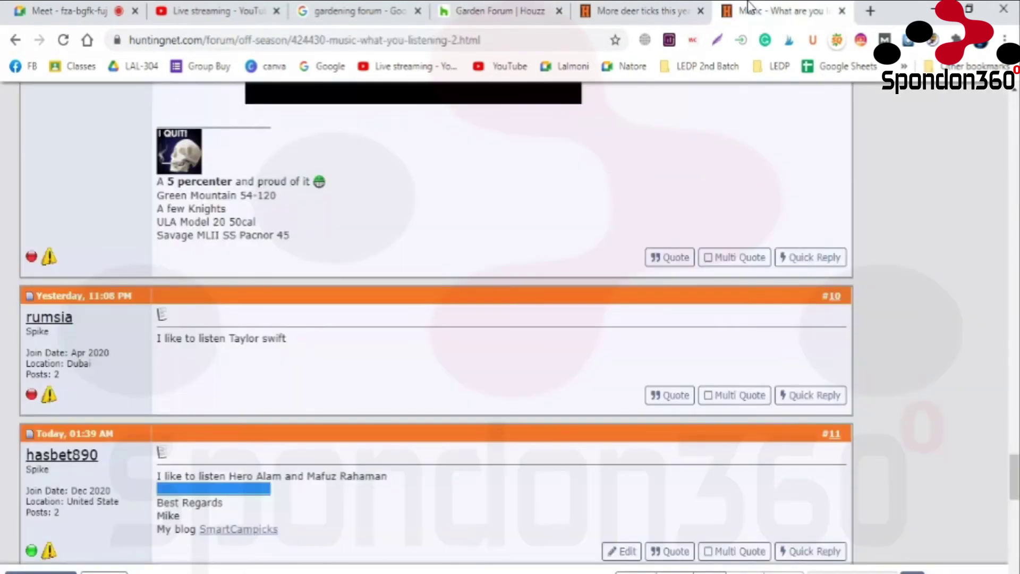
# - Open the poster's HuntingNet public profile and view its Social Profiles links
pyautogui.scroll(9, 664, 247)
pyautogui.scroll(-14, 662, 251)
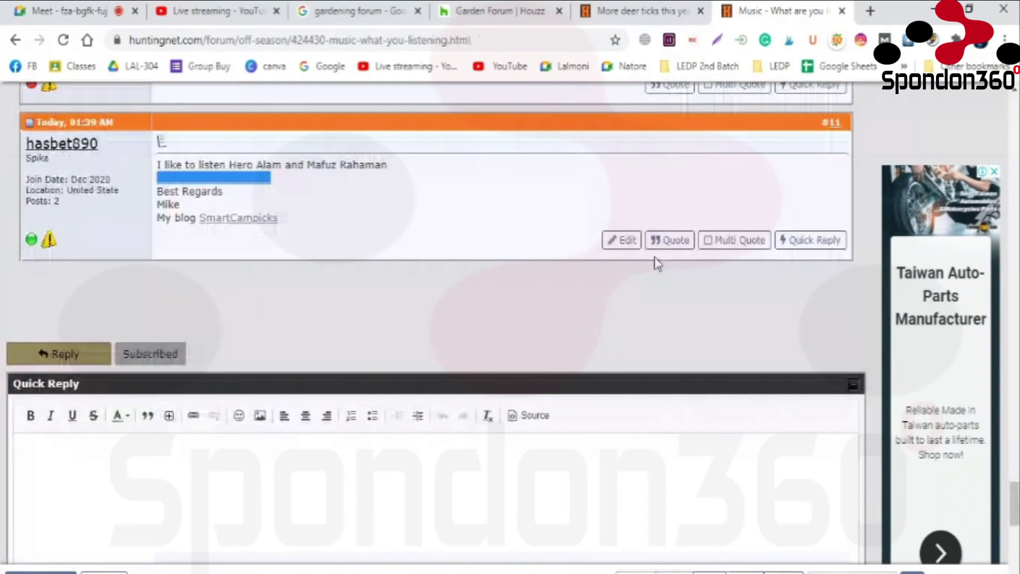
pyautogui.scroll(2, 416, 280)
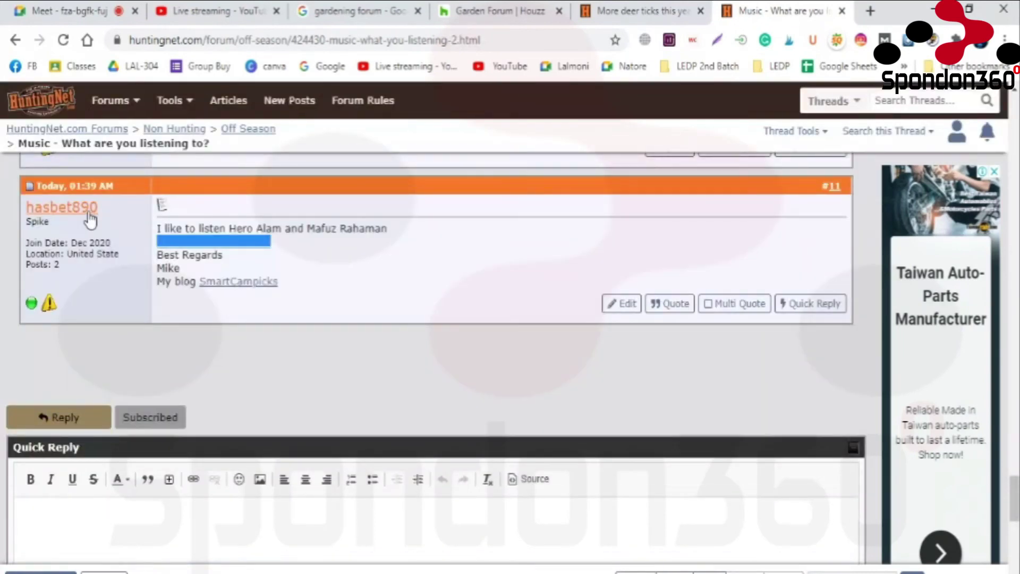
pyautogui.click(89, 217)
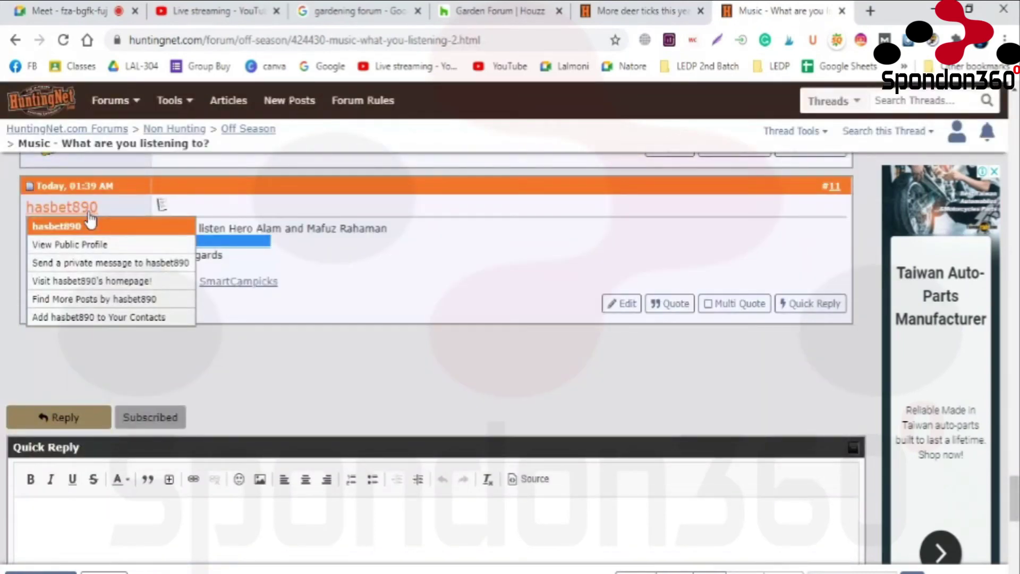
pyautogui.click(82, 244)
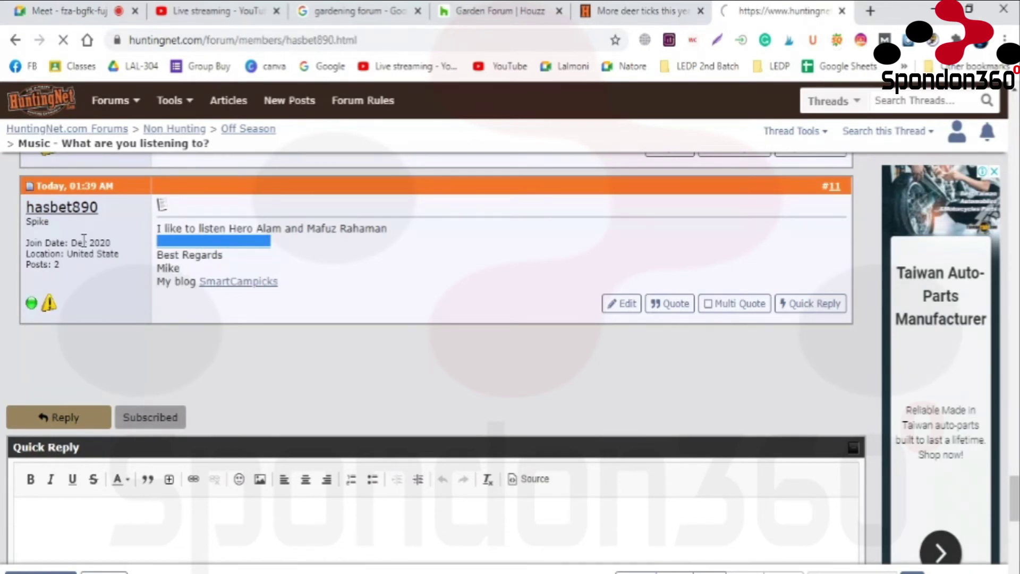
pyautogui.scroll(-2, 224, 303)
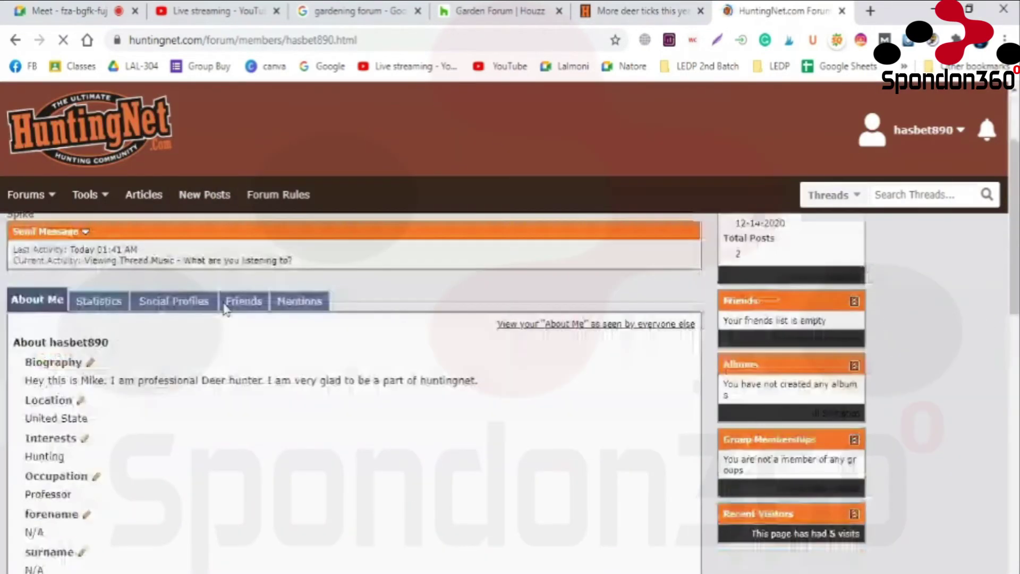
pyautogui.scroll(-1, 226, 311)
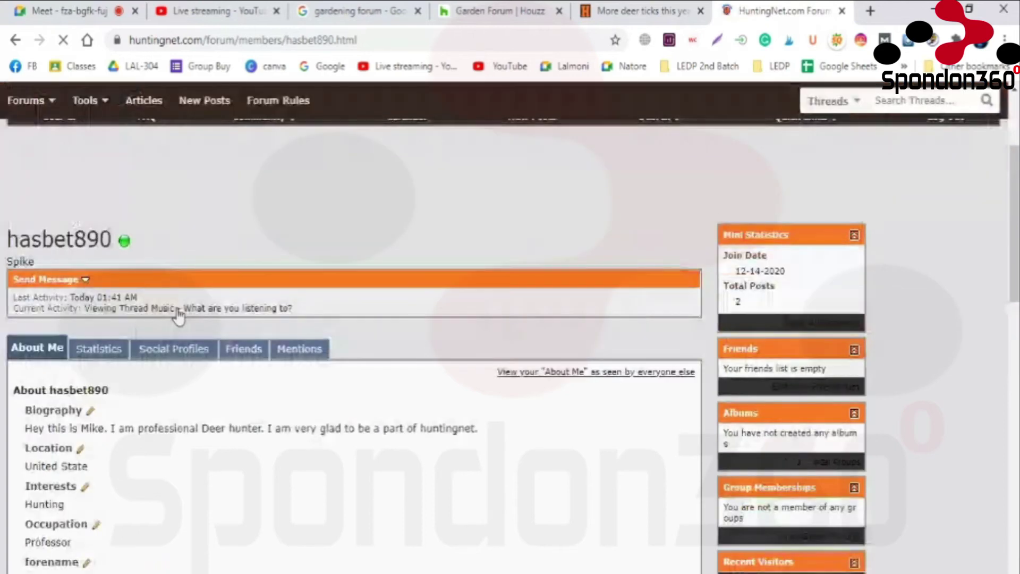
pyautogui.click(173, 349)
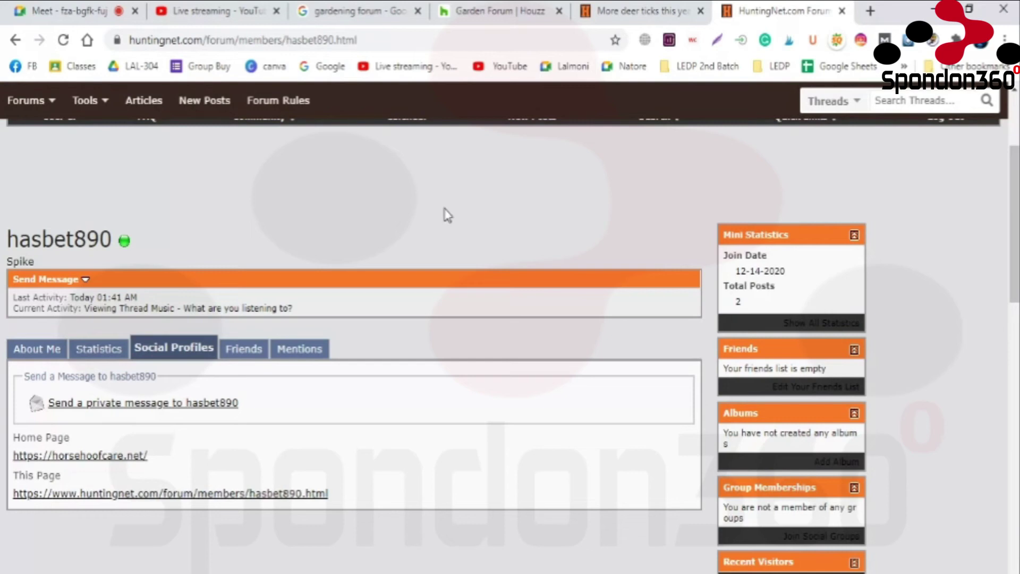
# - Go back to the Houzz Gardening Discussions tab
pyautogui.scroll(3, 274, 260)
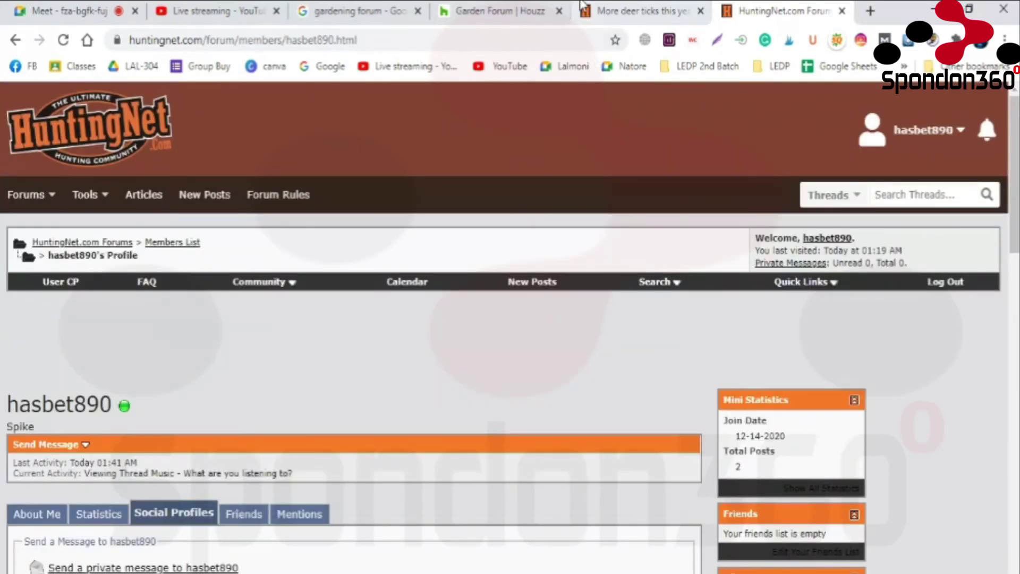
pyautogui.click(529, 6)
pyautogui.moveTo(878, 154)
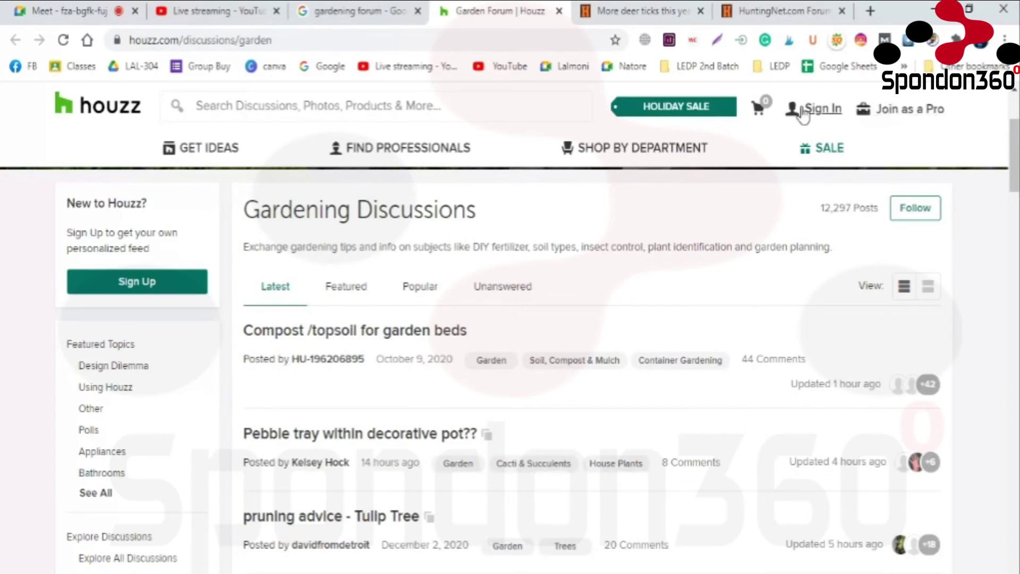
# - Open the Houzz login page and reload its address via cut and paste
pyautogui.click(803, 112)
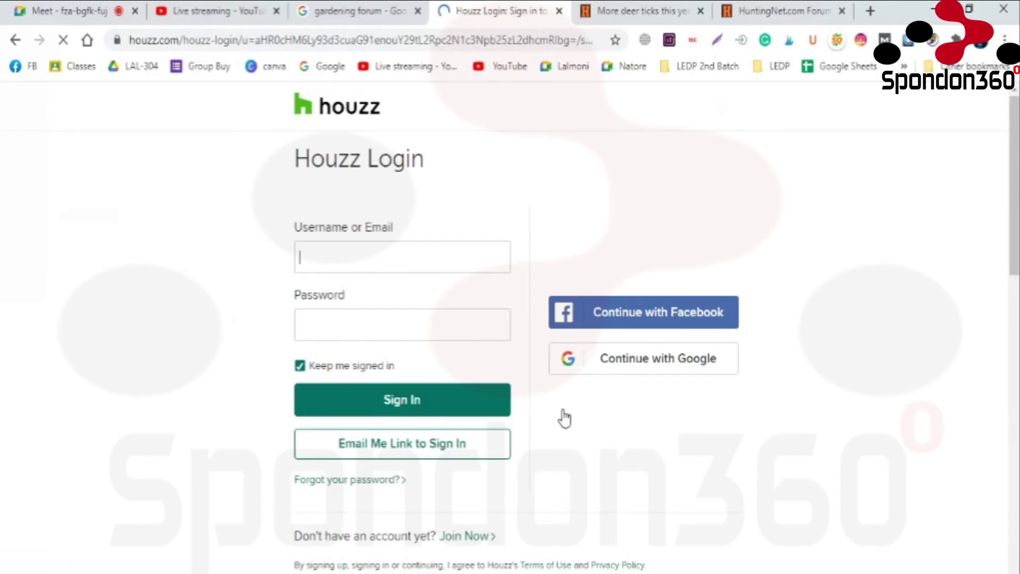
pyautogui.rightClick(231, 41)
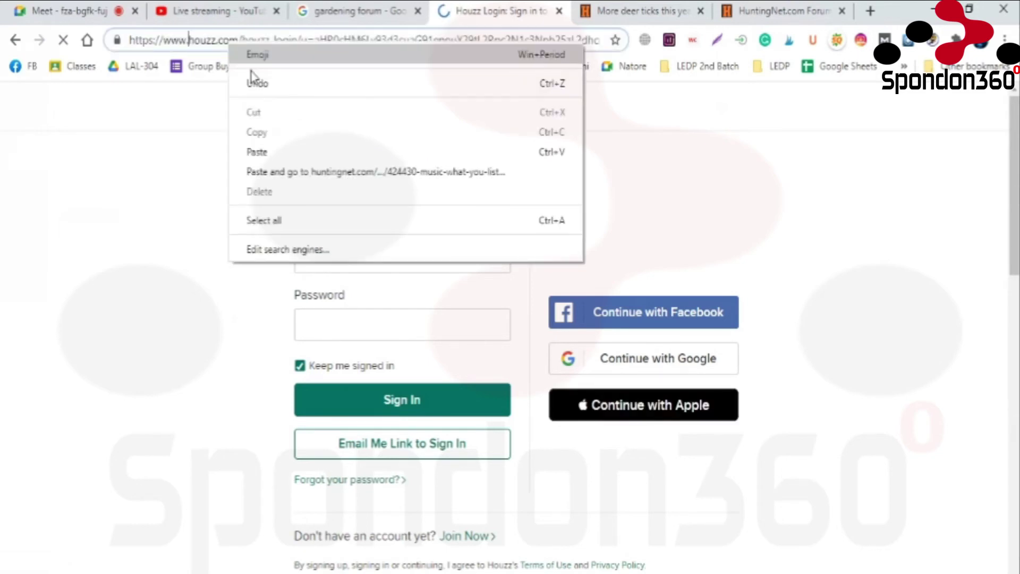
pyautogui.click(264, 220)
pyautogui.rightClick(231, 33)
pyautogui.click(254, 104)
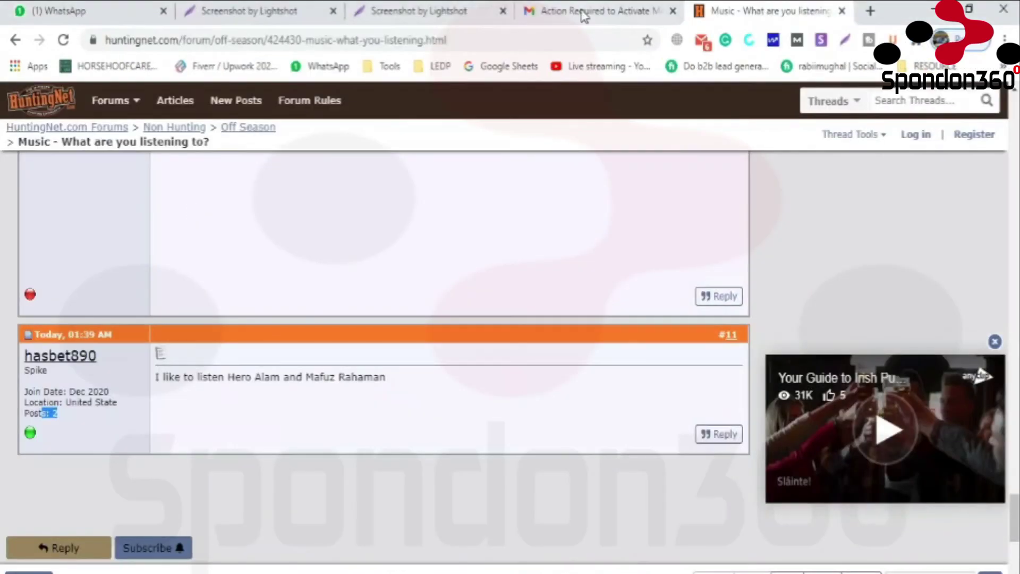
pyautogui.rightClick(525, 32)
pyautogui.click(553, 168)
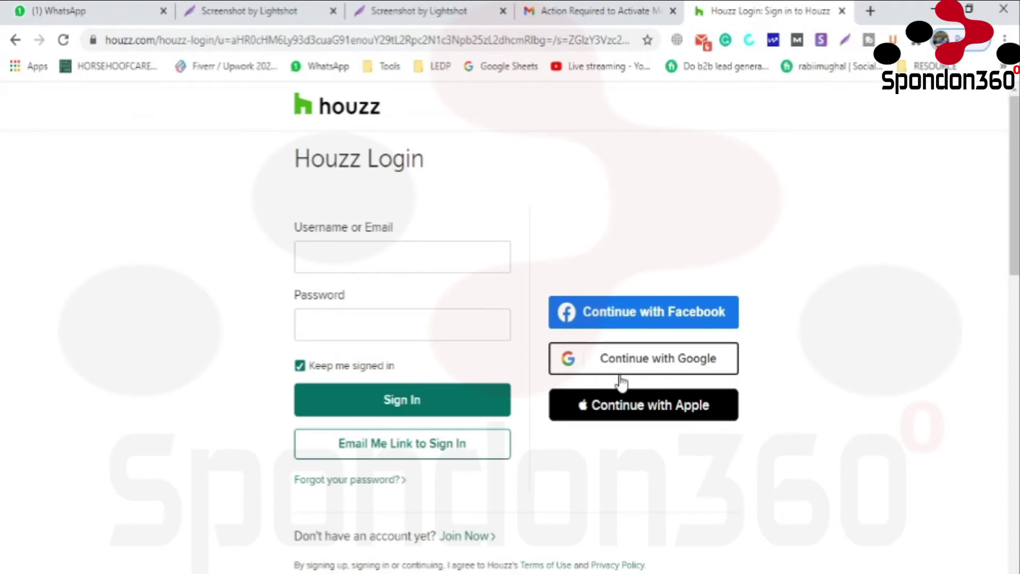
# - Sign in to Houzz with Continue with Google, choosing the Google account
pyautogui.click(621, 374)
pyautogui.click(611, 367)
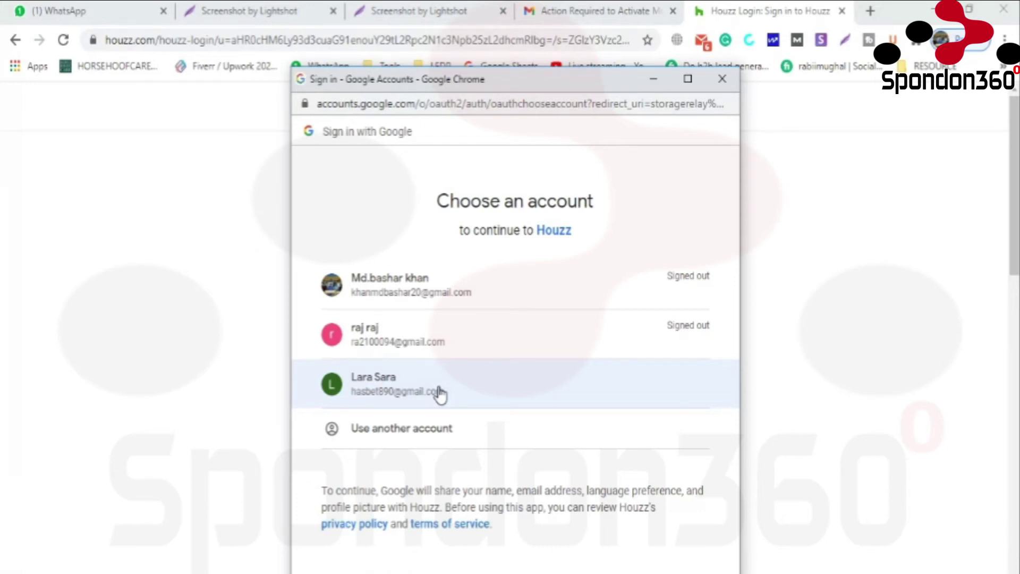
pyautogui.click(407, 392)
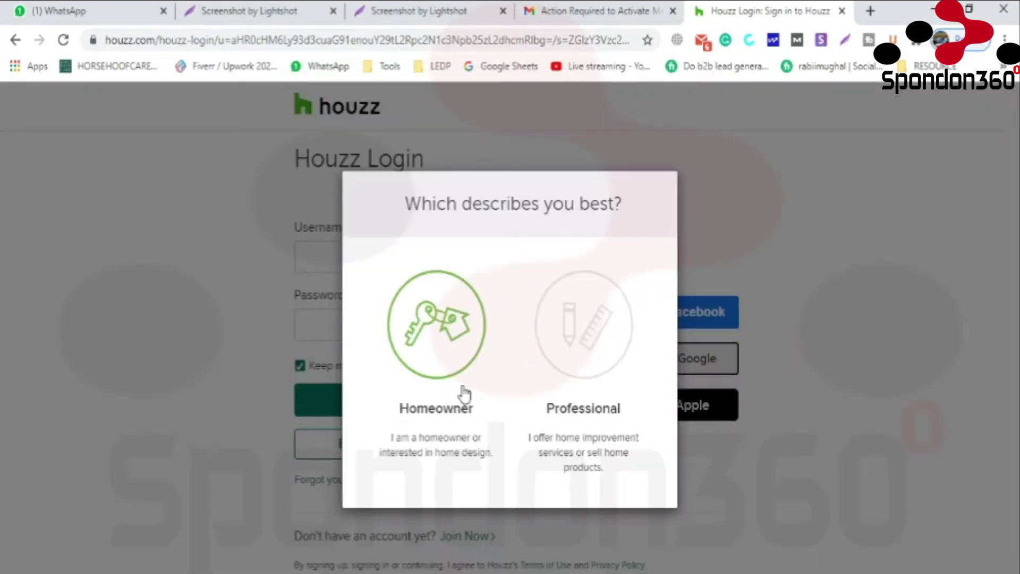
# - Register as a Homeowner with zip 10001, age range 25-34 and gender Male
pyautogui.click(456, 364)
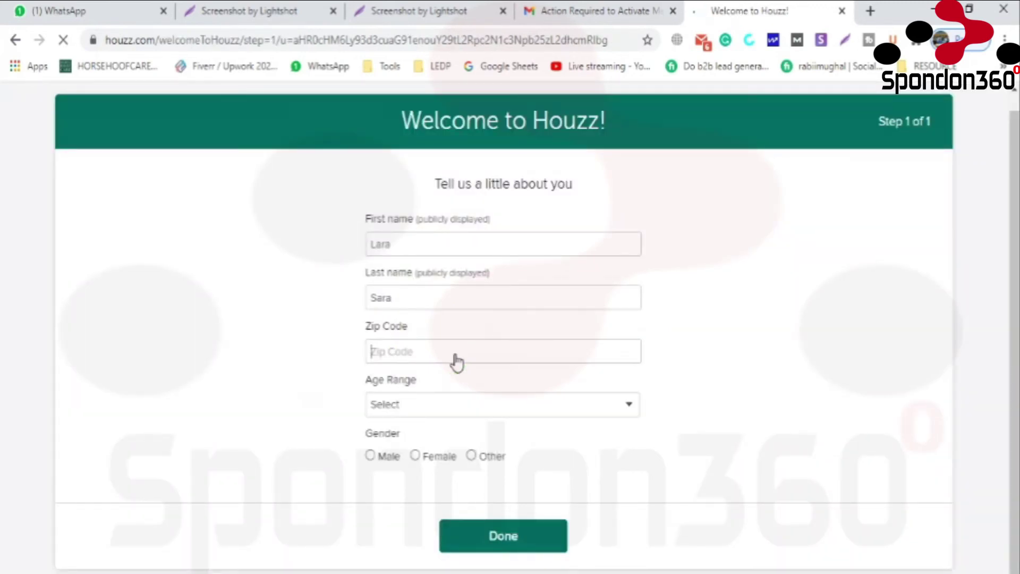
pyautogui.write('10001')
pyautogui.click(458, 413)
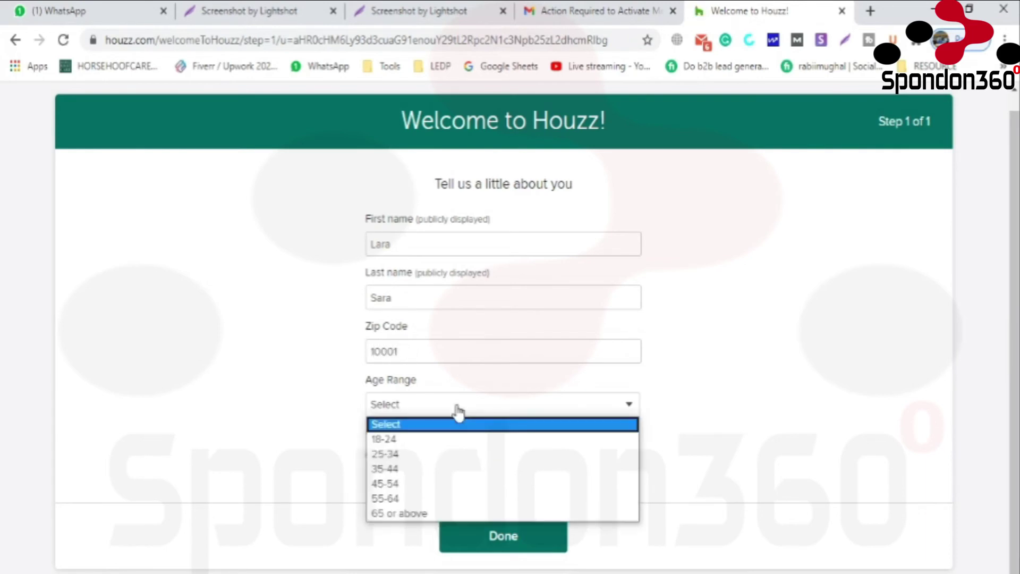
pyautogui.click(451, 455)
pyautogui.click(396, 459)
pyautogui.click(493, 533)
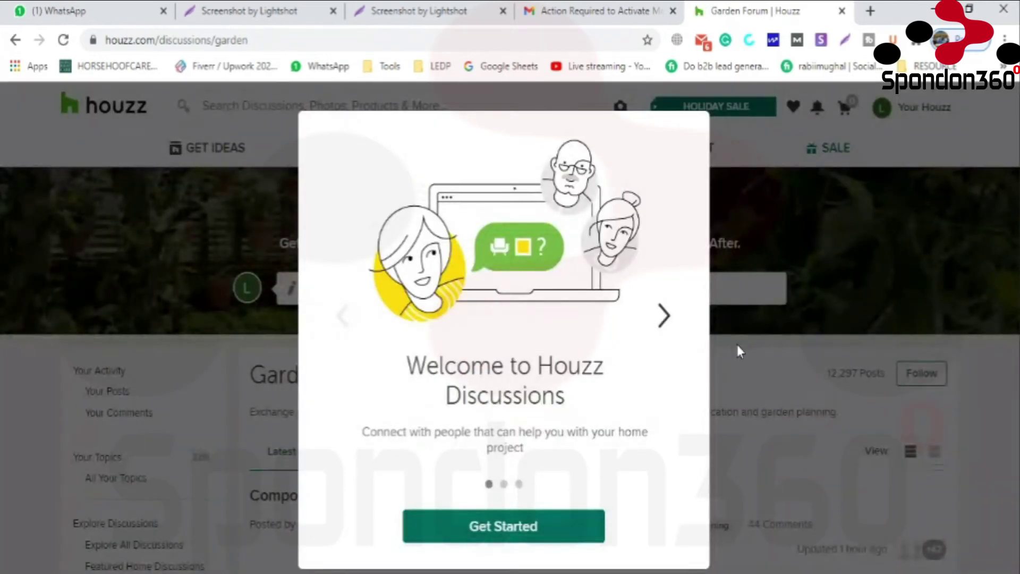
# - Follow the Before & After, Design Dilemma and Polls topics and dismiss the shortcut tip
pyautogui.click(555, 536)
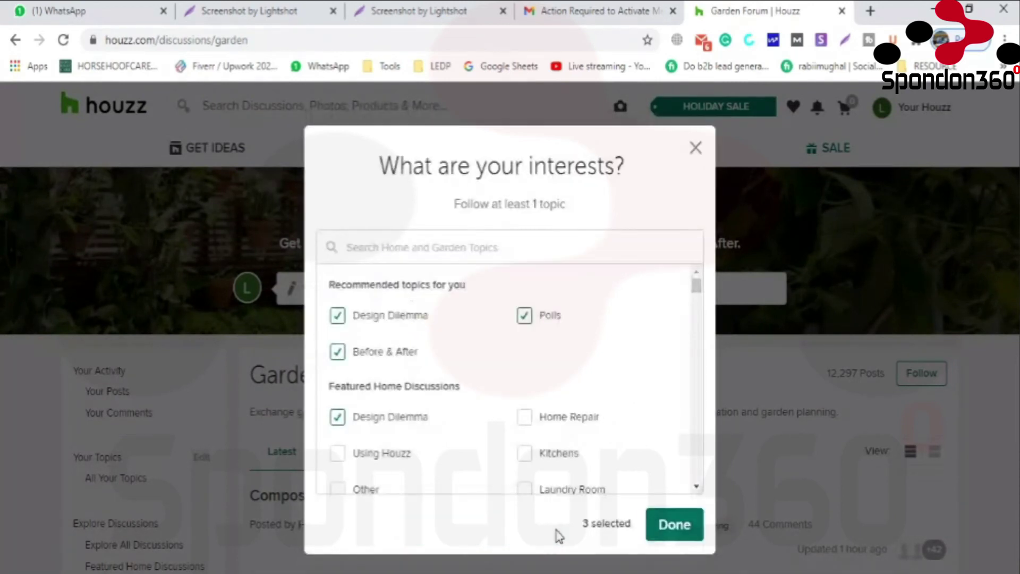
pyautogui.click(669, 526)
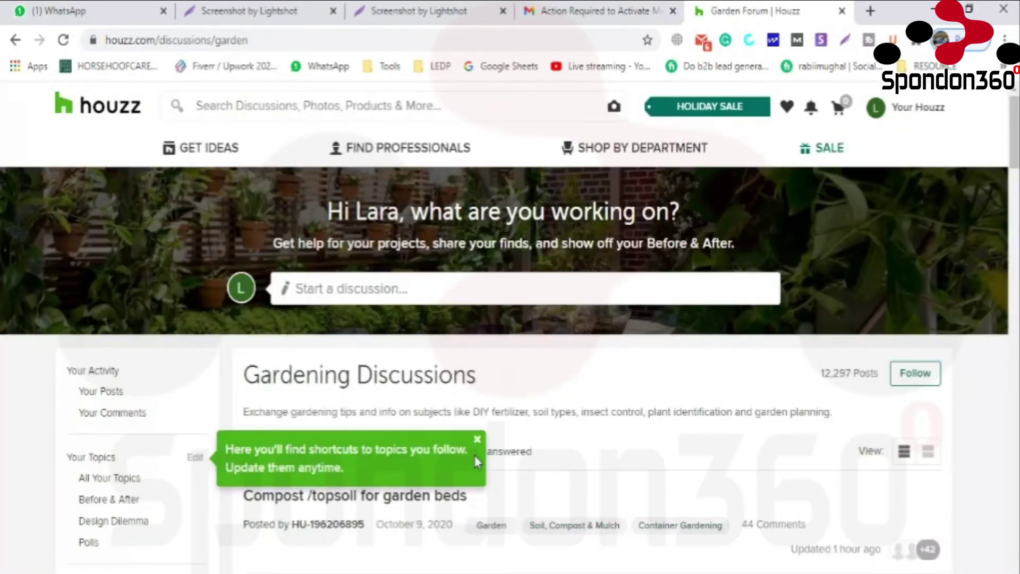
pyautogui.click(478, 440)
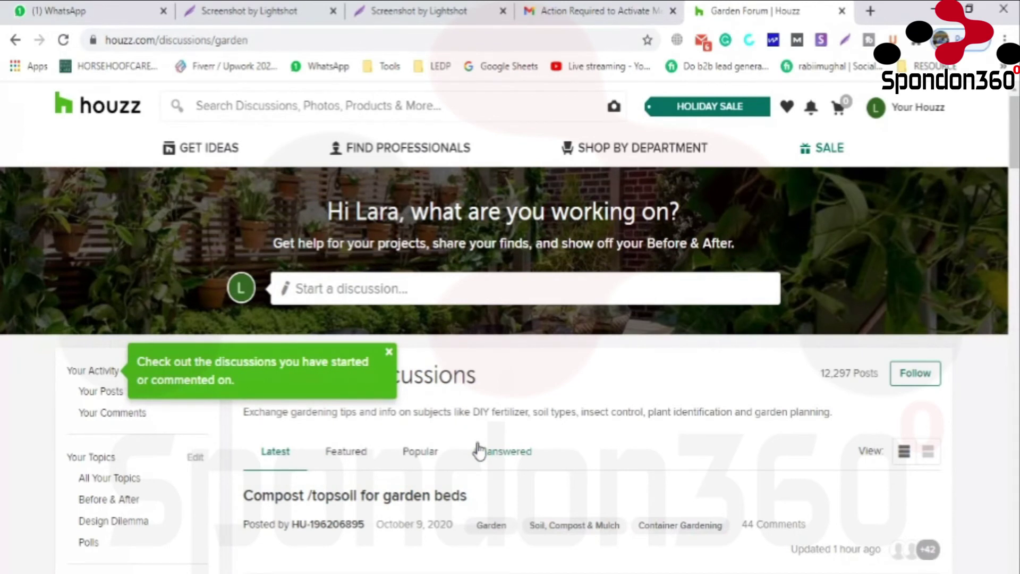
# - Close the green 'discussions you started or commented on' tip and scroll the discussions page
pyautogui.click(390, 352)
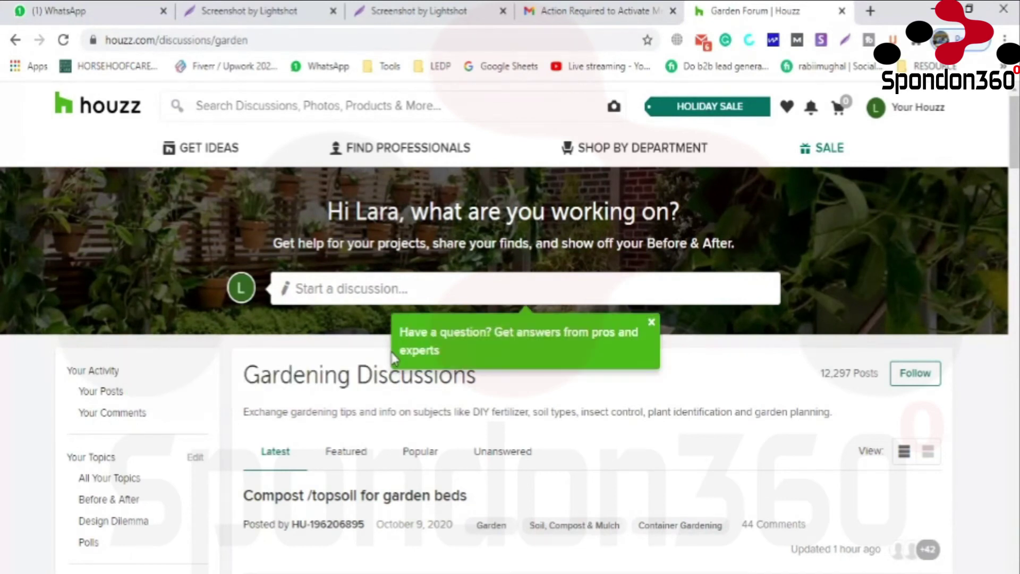
pyautogui.scroll(-3, 393, 367)
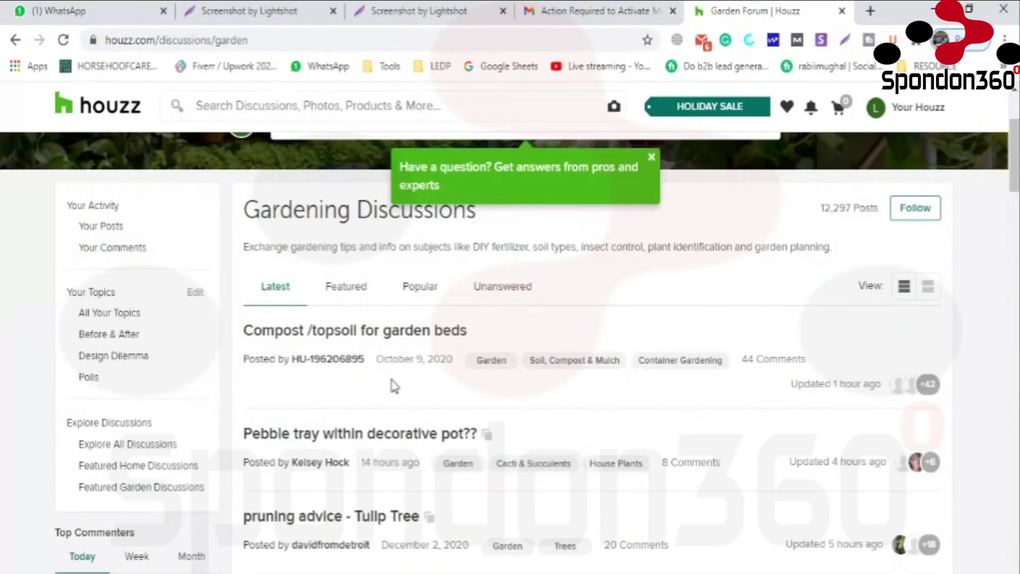
pyautogui.scroll(1, 394, 385)
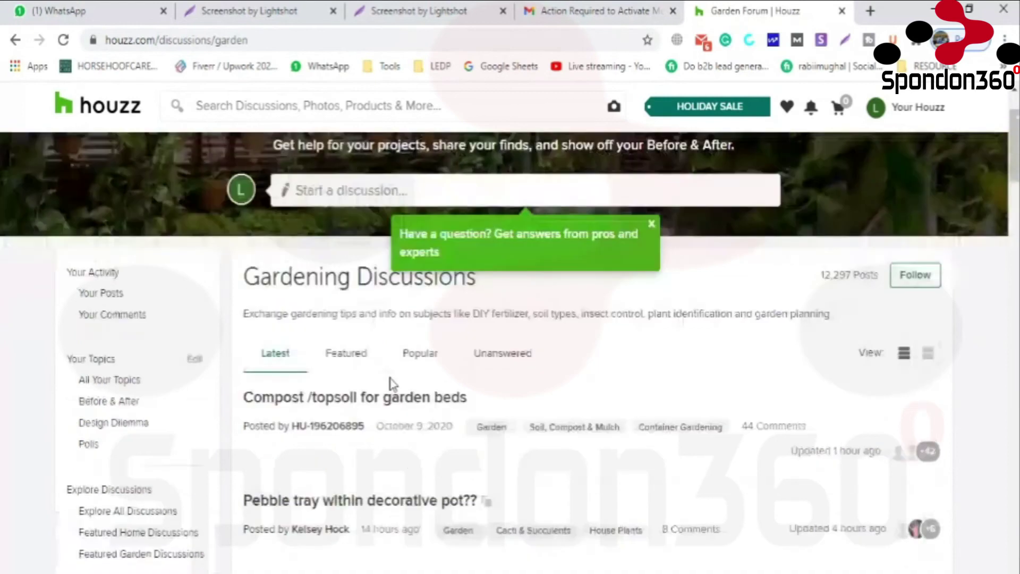
pyautogui.scroll(2, 390, 383)
# - Open the Houzz profile editing and settings page from your profile menu
pyautogui.click(880, 111)
pyautogui.moveTo(884, 131)
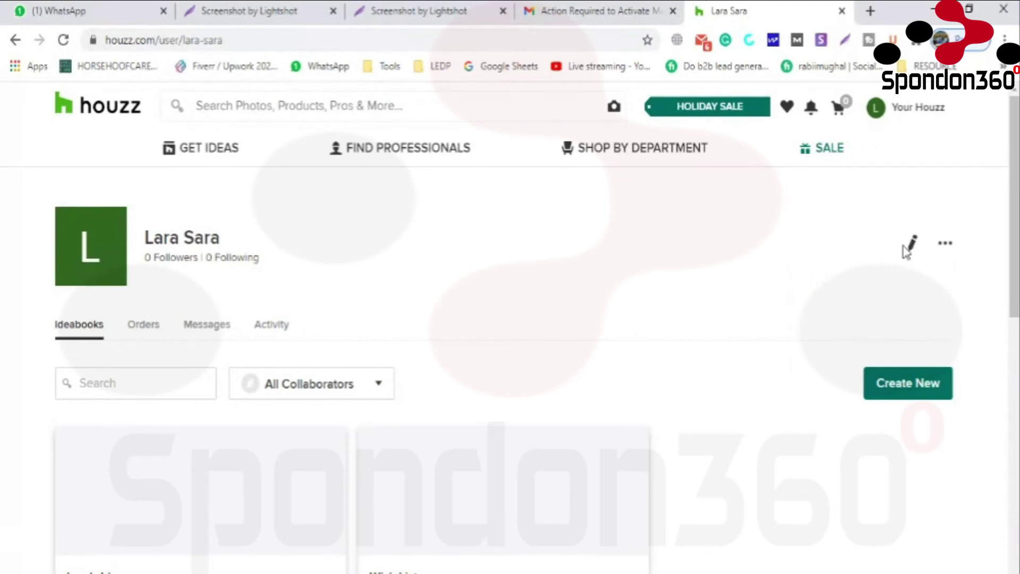
pyautogui.moveTo(903, 108)
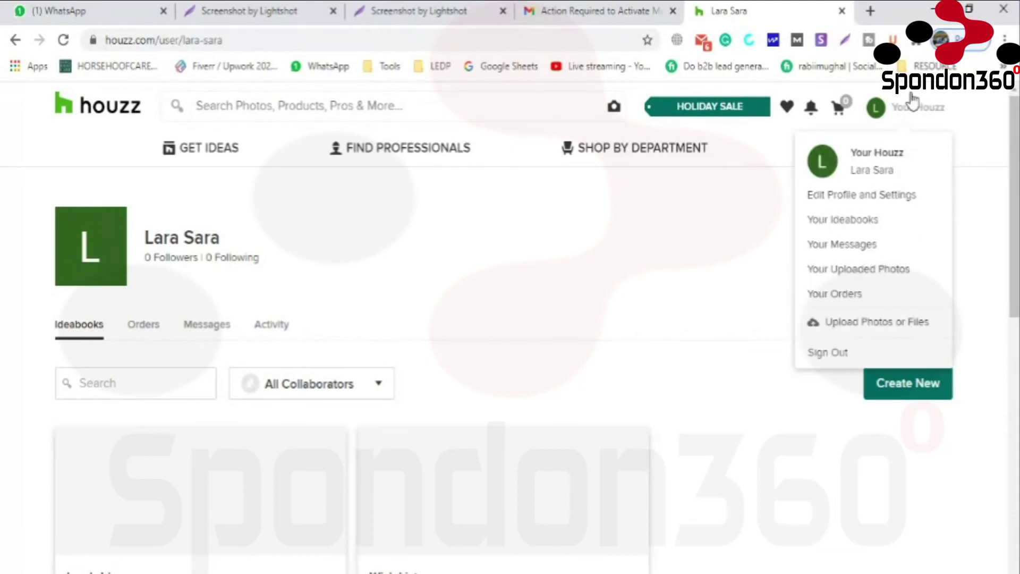
pyautogui.click(876, 196)
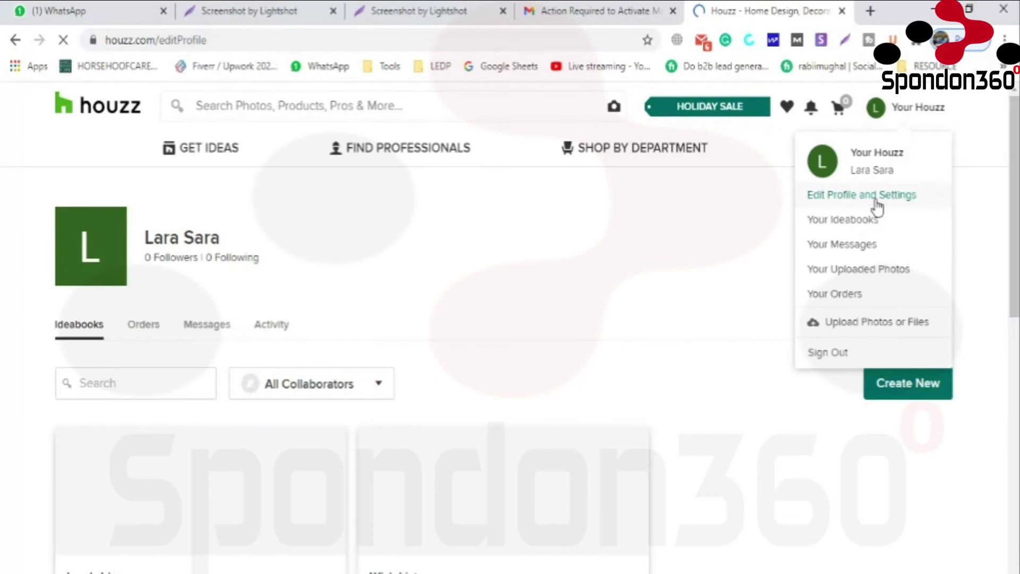
pyautogui.scroll(-10, 433, 356)
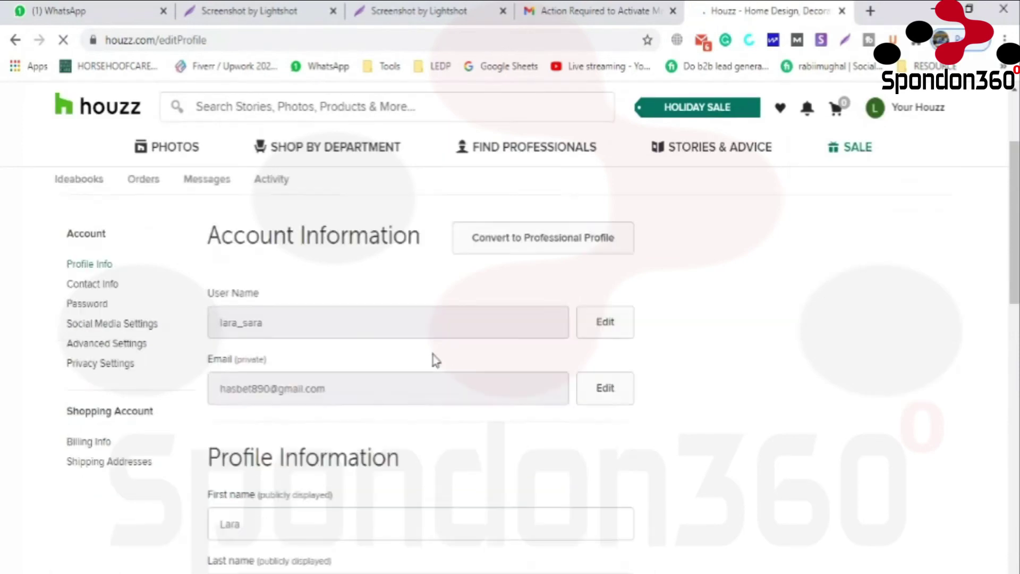
pyautogui.scroll(-1, 434, 353)
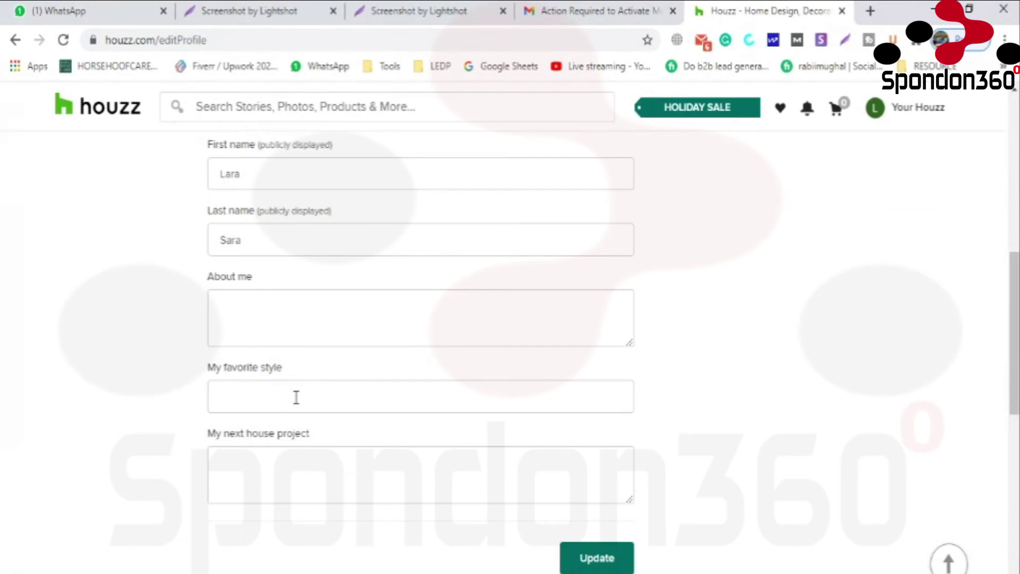
pyautogui.scroll(3, 296, 397)
pyautogui.scroll(3, 296, 396)
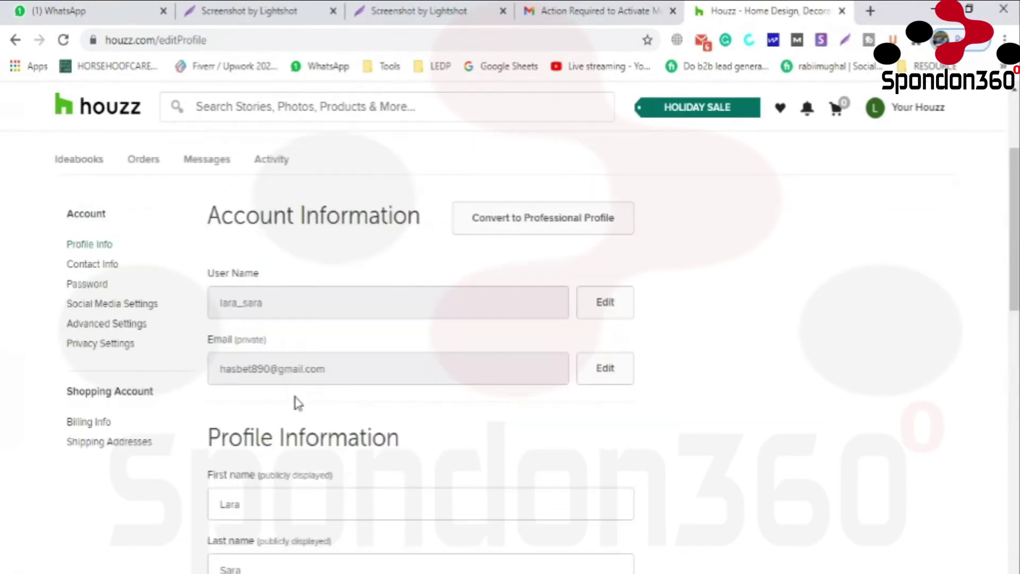
# - Show Contact Information with Country United States and zip code 10001
pyautogui.click(112, 265)
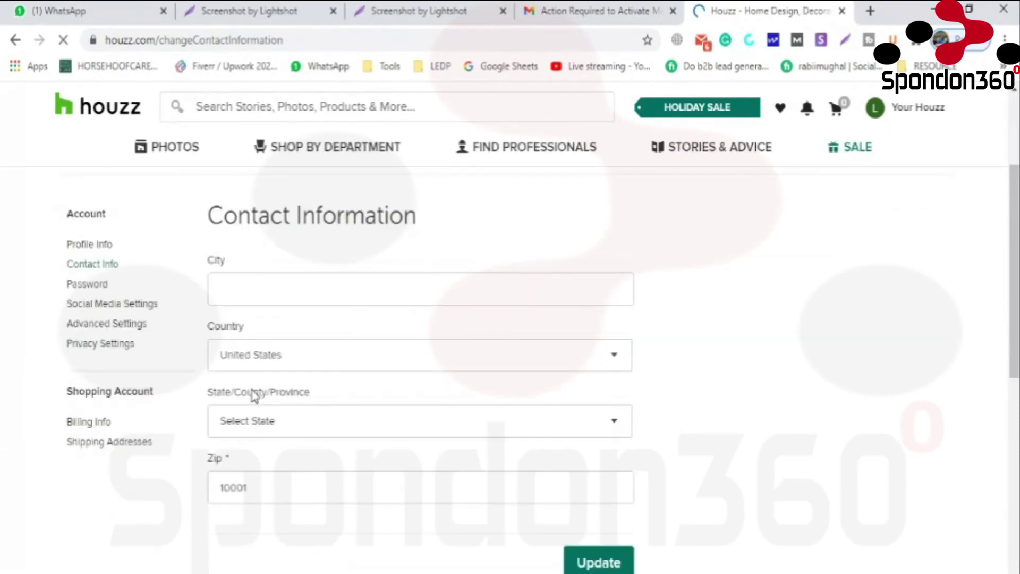
pyautogui.scroll(-1, 255, 396)
pyautogui.scroll(1, 256, 393)
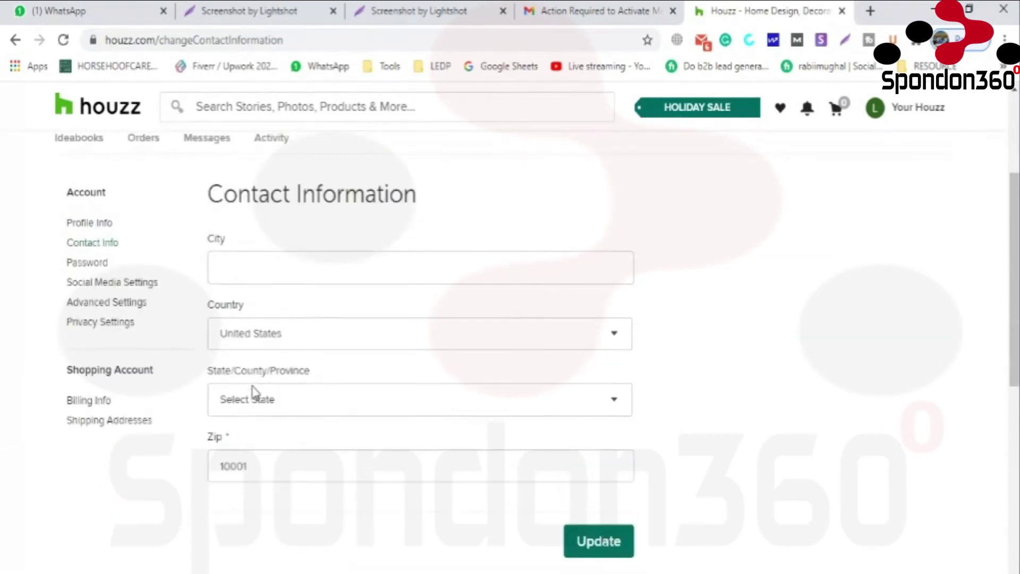
pyautogui.scroll(2, 253, 389)
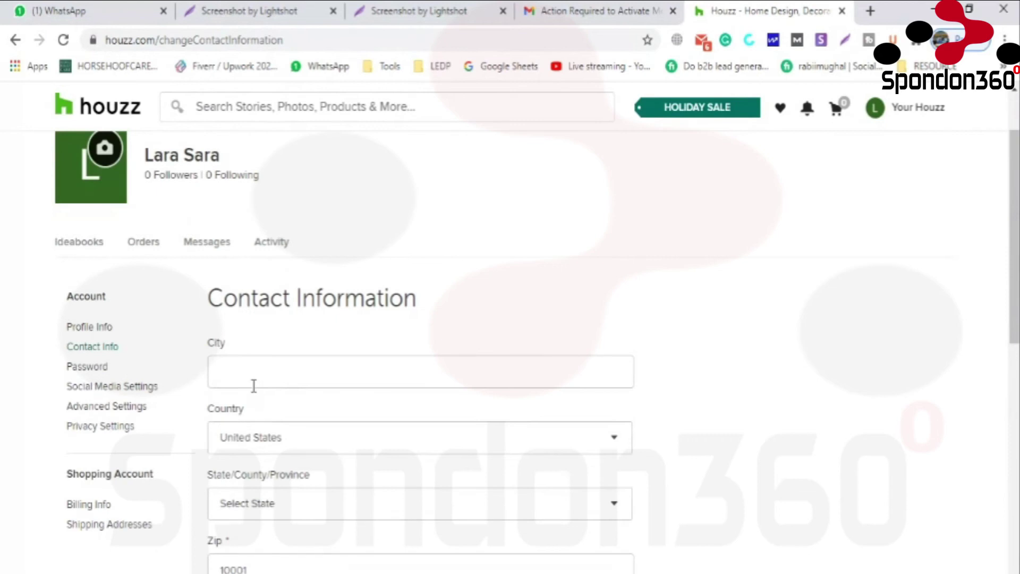
# - Open Social Media Settings and look up the bdresults50 site in the address bar
pyautogui.click(144, 387)
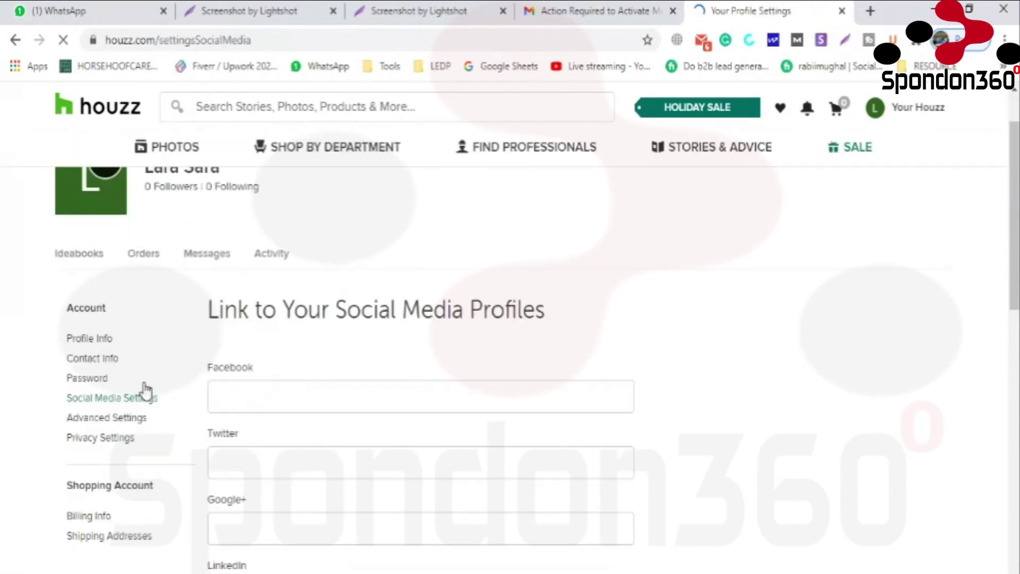
pyautogui.scroll(-3, 146, 390)
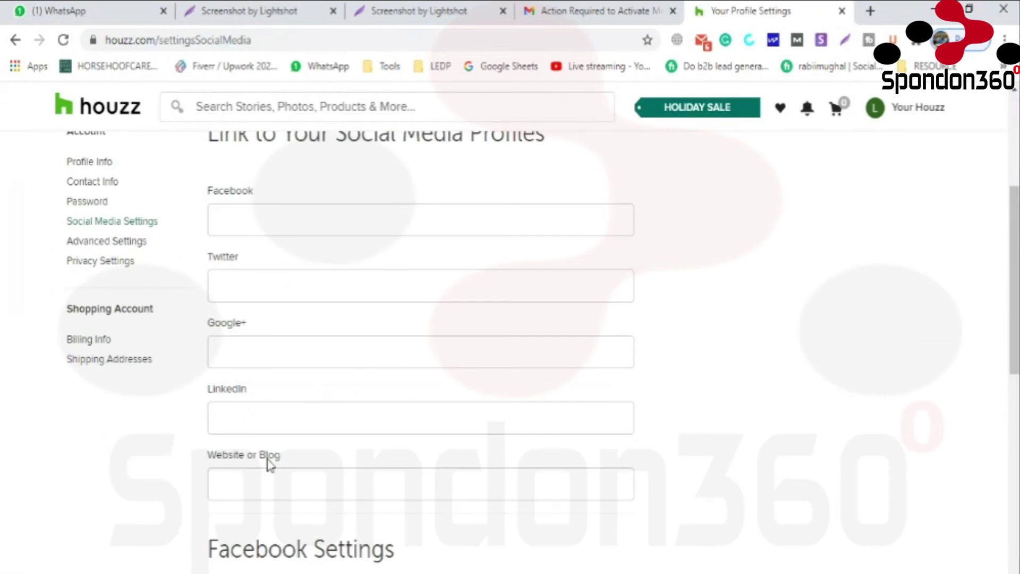
pyautogui.scroll(-2, 269, 462)
pyautogui.click(266, 399)
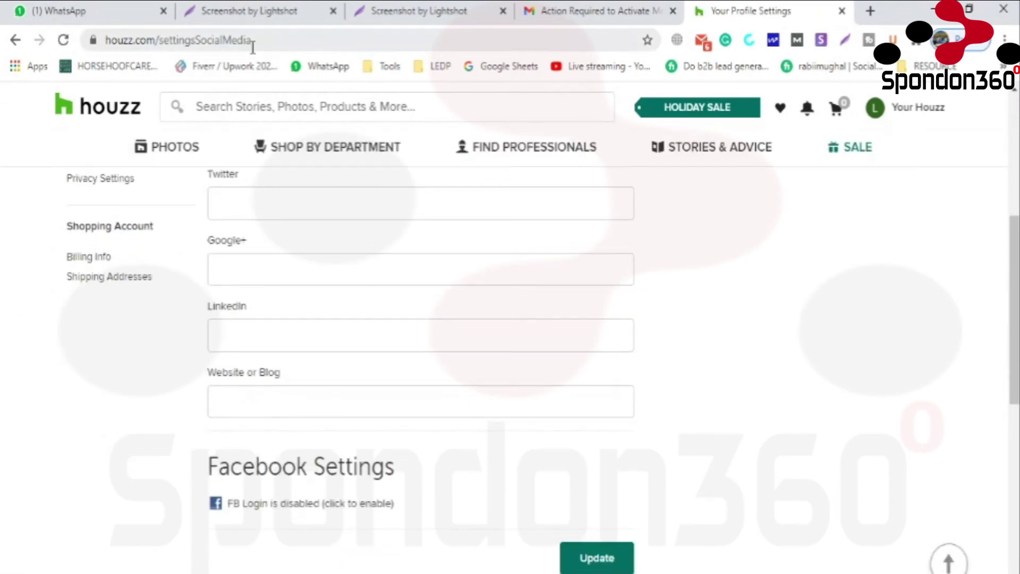
pyautogui.click(267, 41)
pyautogui.write('bd')
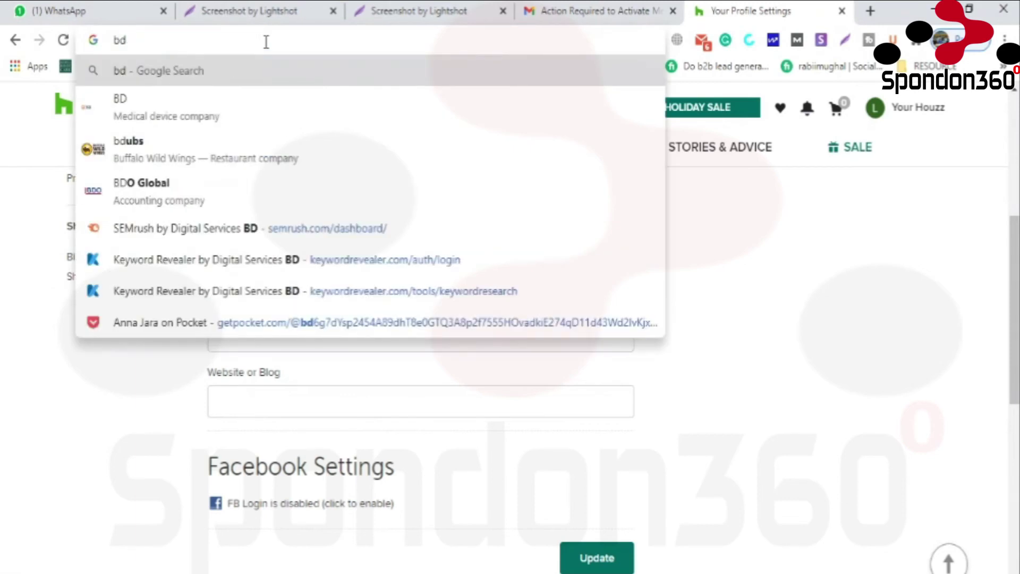
pyautogui.write('r')
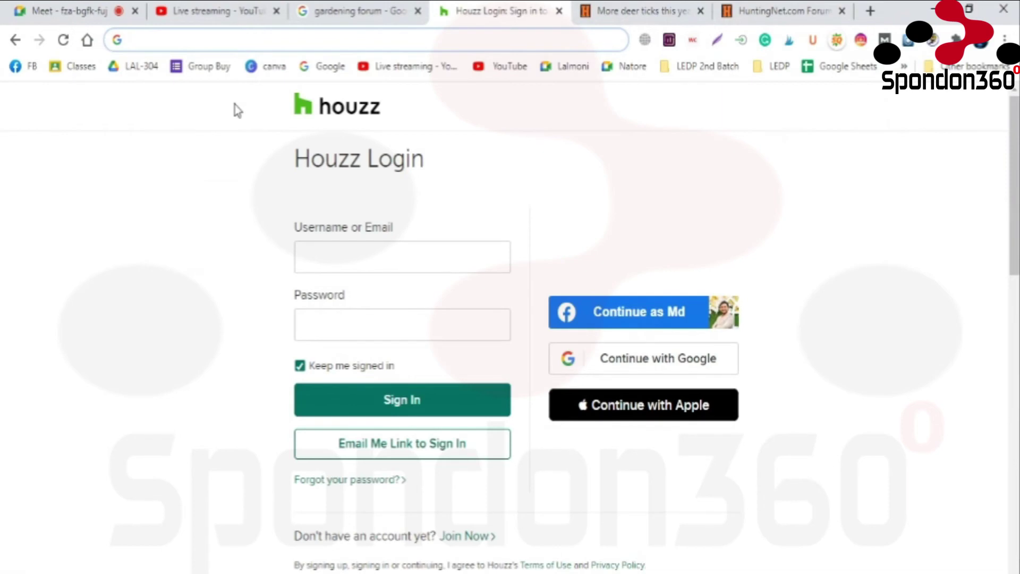
pyautogui.write('bd')
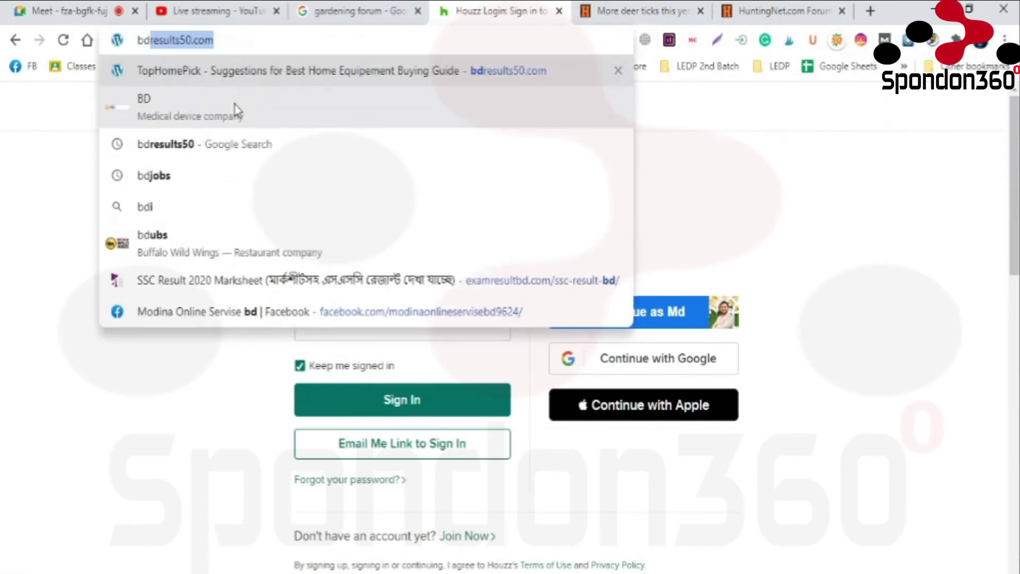
pyautogui.write('re')
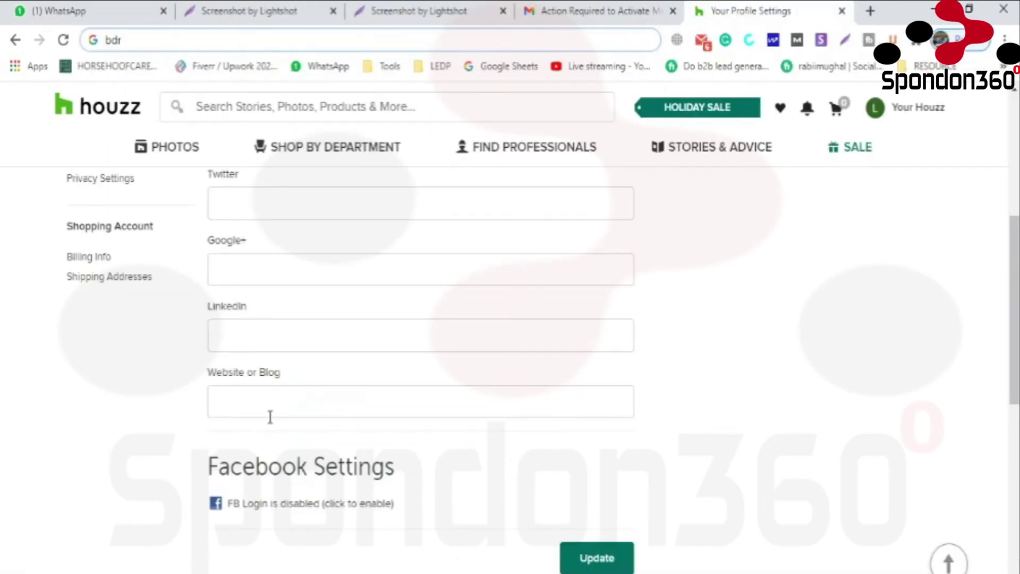
pyautogui.click(270, 415)
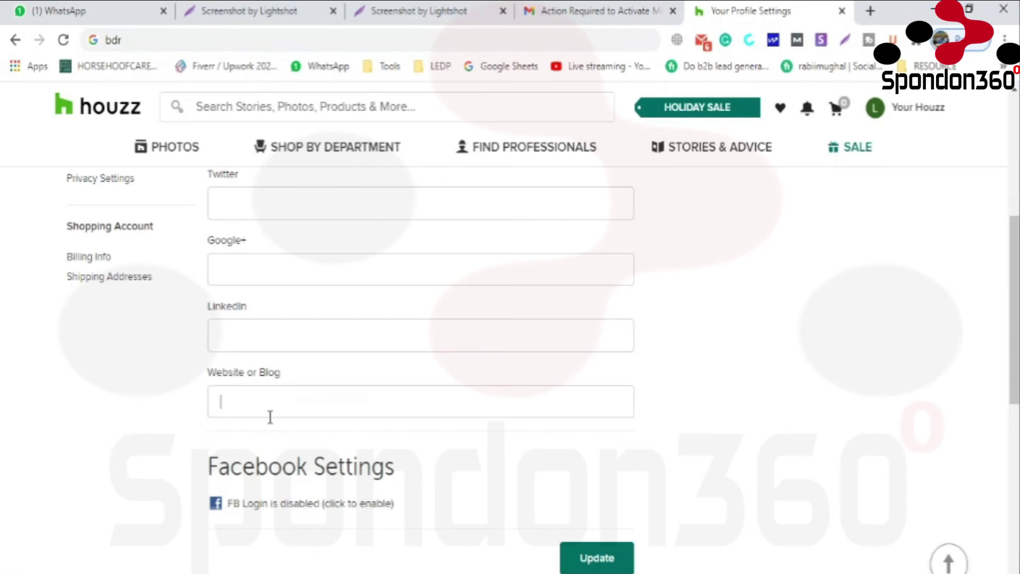
pyautogui.write('https://bdresults50.com/')
pyautogui.scroll(5, 275, 415)
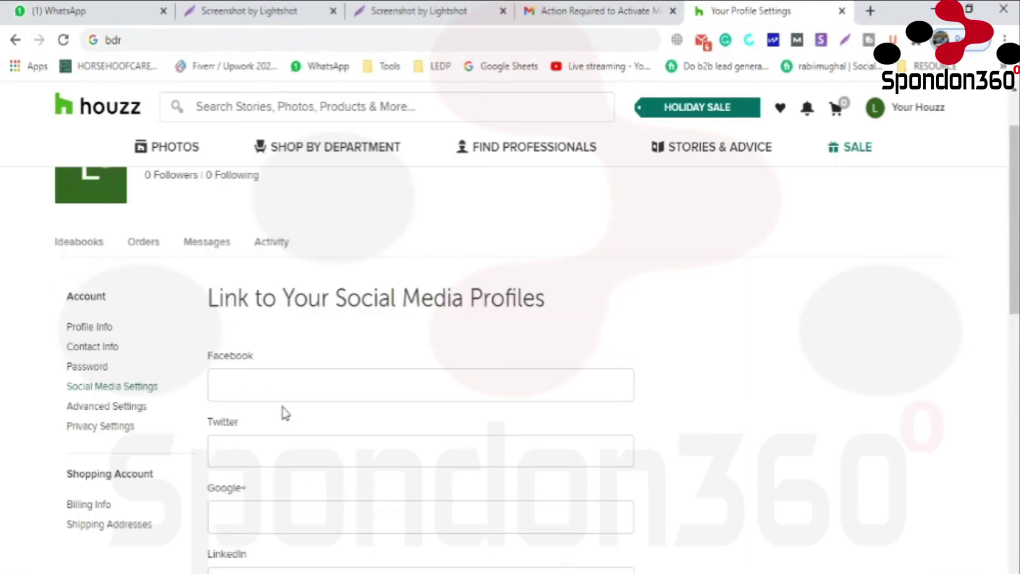
pyautogui.scroll(-5, 285, 413)
pyautogui.click(590, 561)
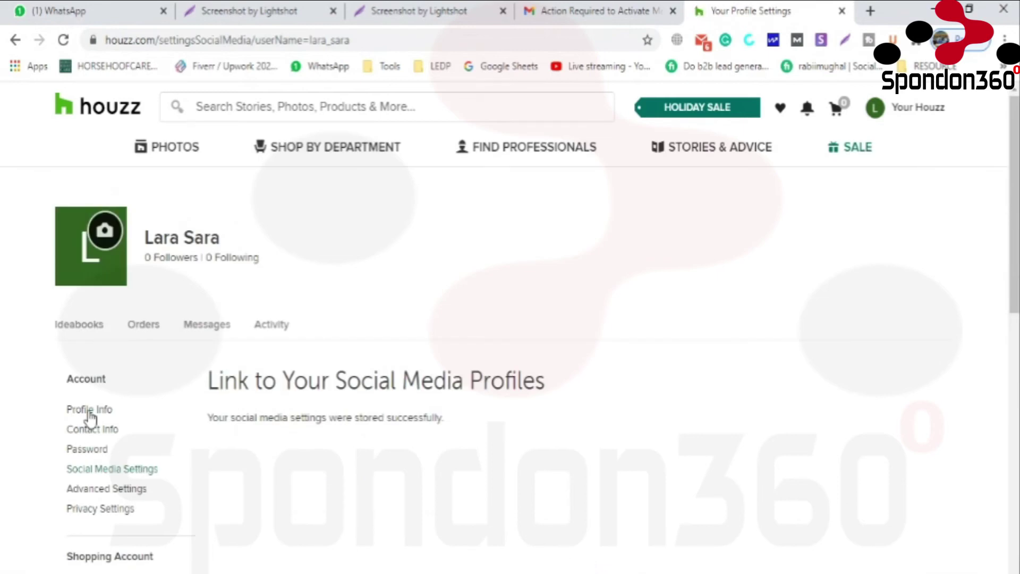
pyautogui.click(877, 107)
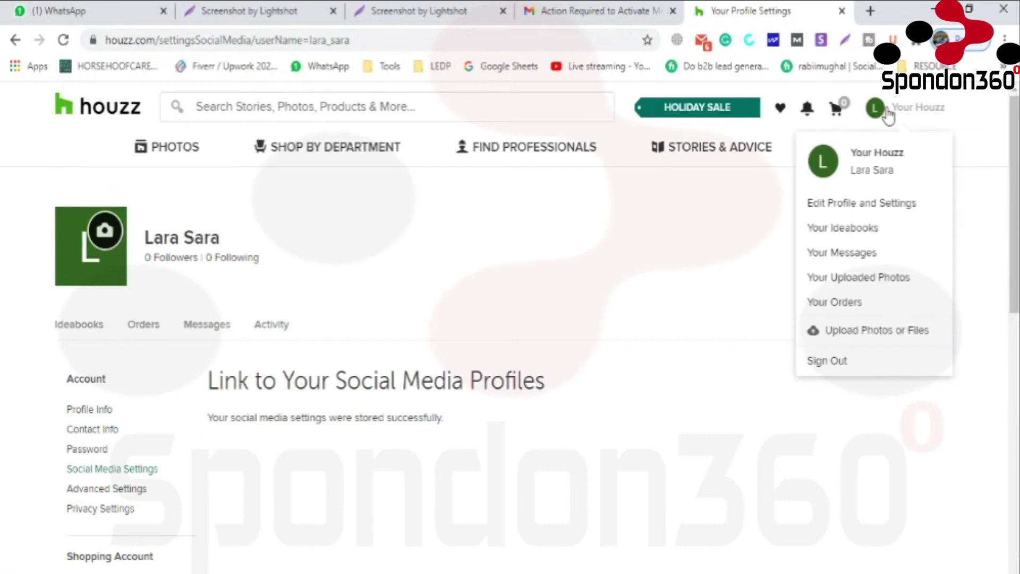
# - Go to your public profile page and copy its URL from the address bar
pyautogui.click(883, 173)
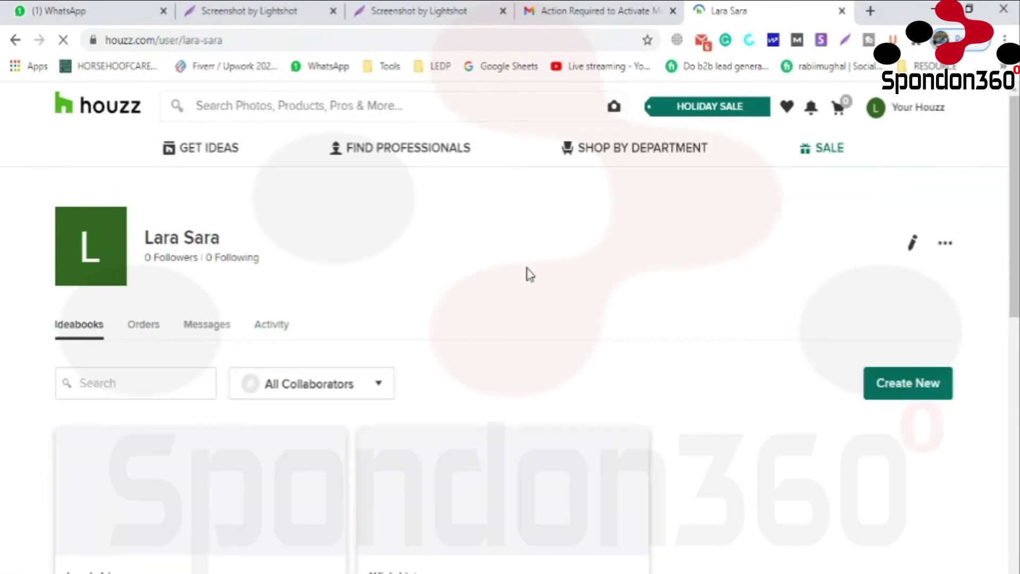
pyautogui.scroll(-3, 139, 351)
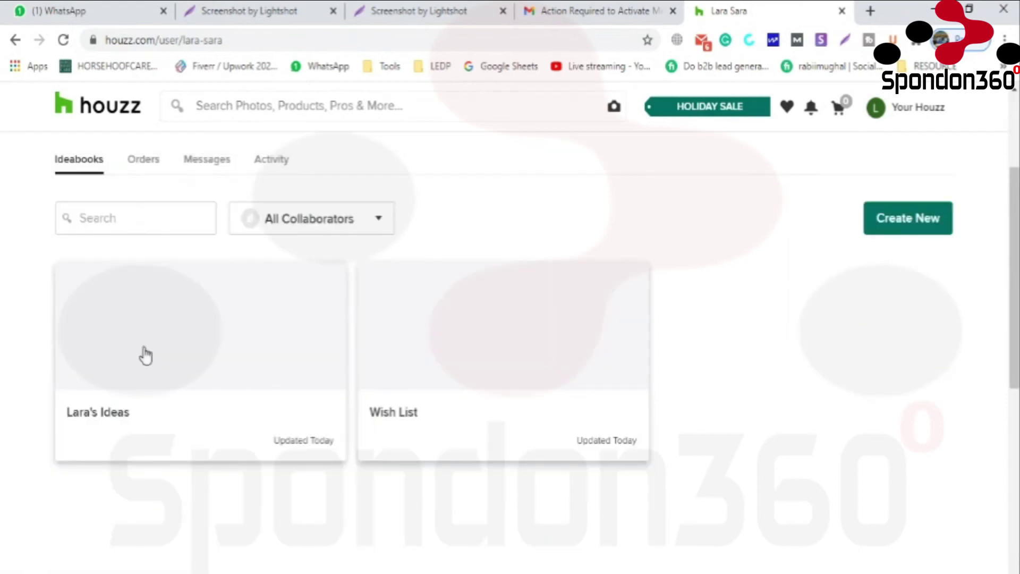
pyautogui.scroll(3, 143, 391)
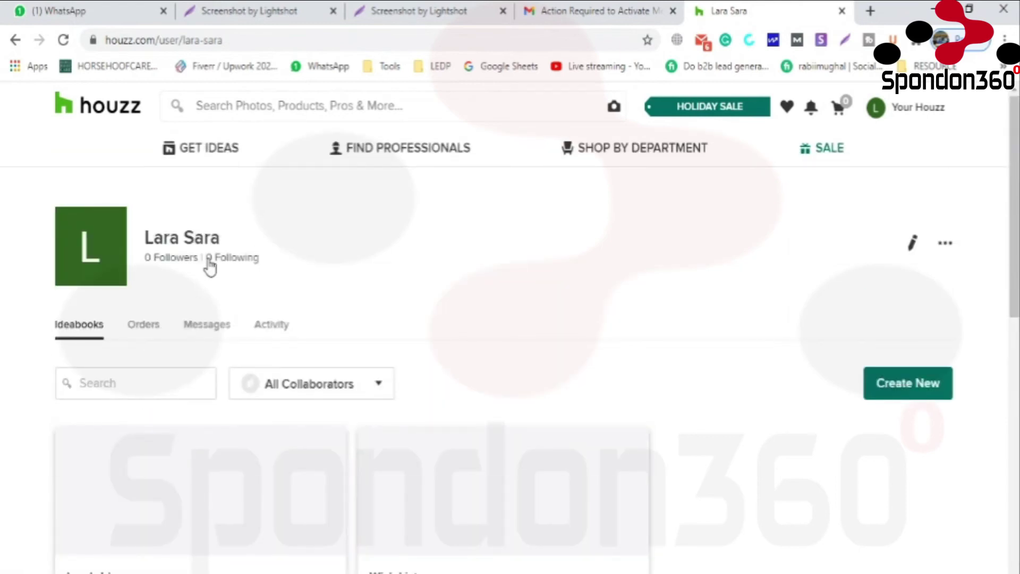
pyautogui.rightClick(209, 44)
pyautogui.click(207, 40)
pyautogui.tripleClick(207, 42)
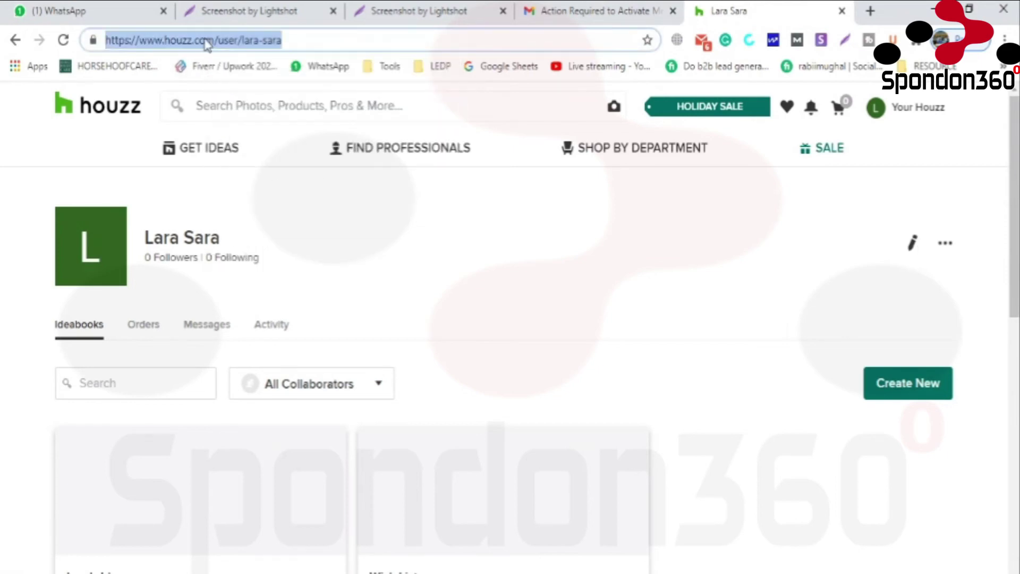
pyautogui.rightClick(207, 42)
pyautogui.moveTo(106, 41); pyautogui.dragTo(192, 43)
pyautogui.rightClick(193, 45)
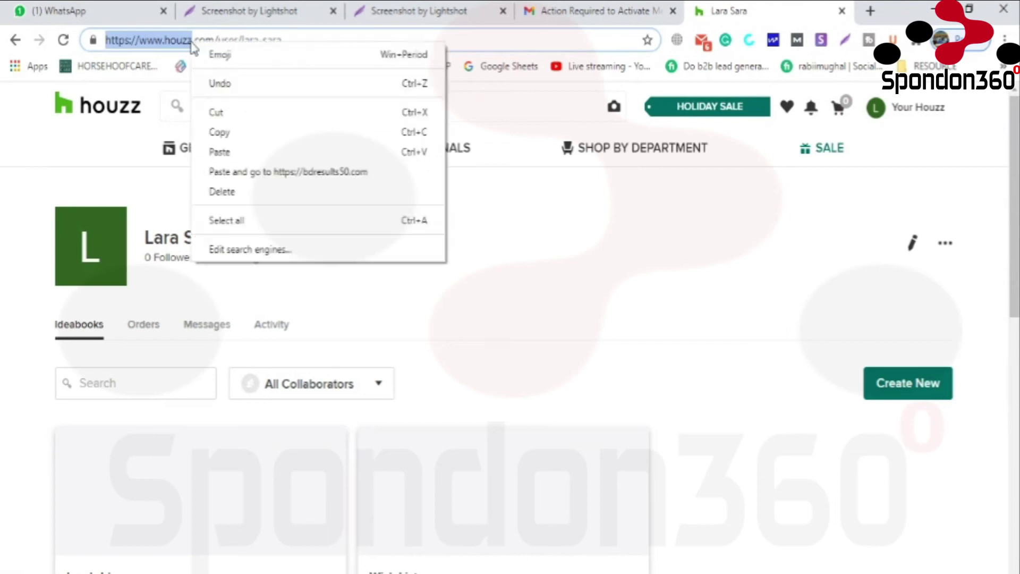
pyautogui.click(296, 39)
pyautogui.moveTo(296, 39); pyautogui.dragTo(128, 55)
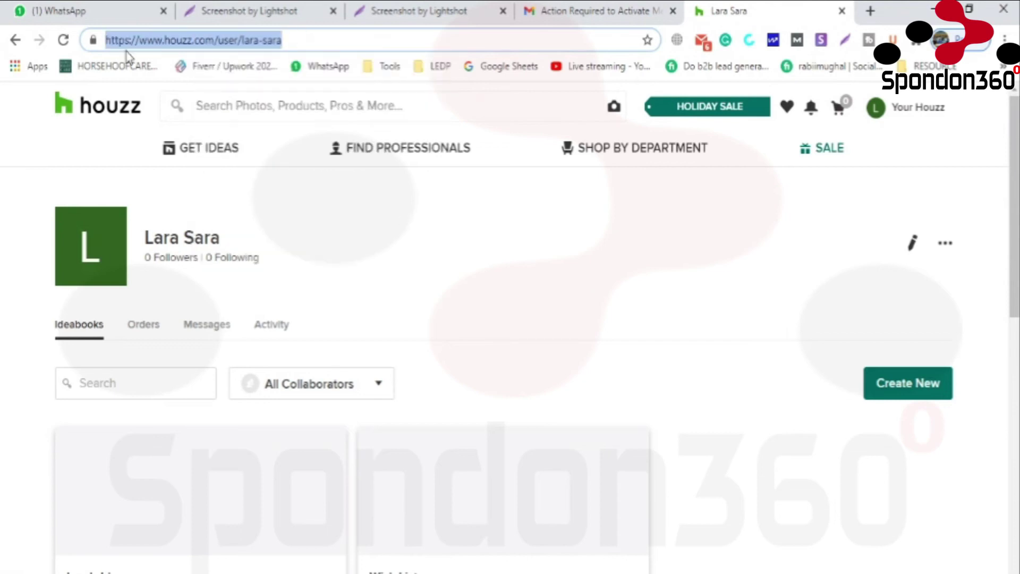
pyautogui.rightClick(189, 45)
pyautogui.click(222, 132)
# - Paste and go to the profile URL in the signed-out window and review it
pyautogui.hotkey('alt', 'Tab')
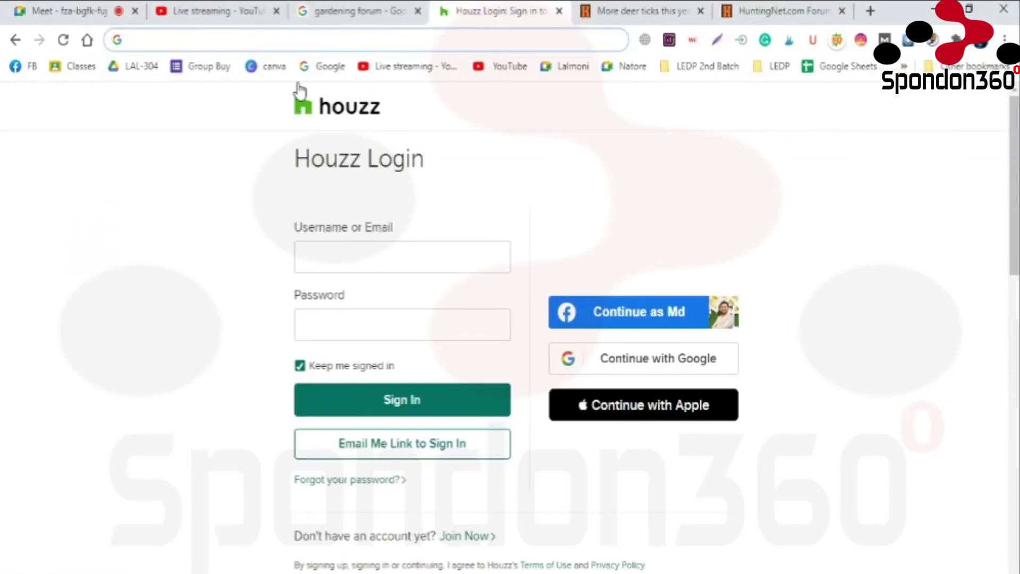
pyautogui.rightClick(274, 39)
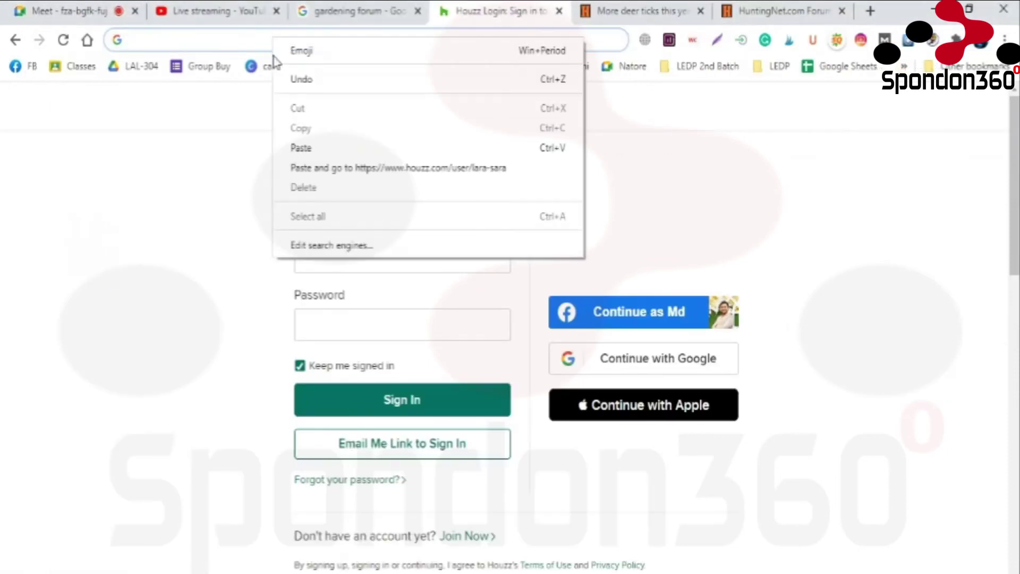
pyautogui.click(296, 166)
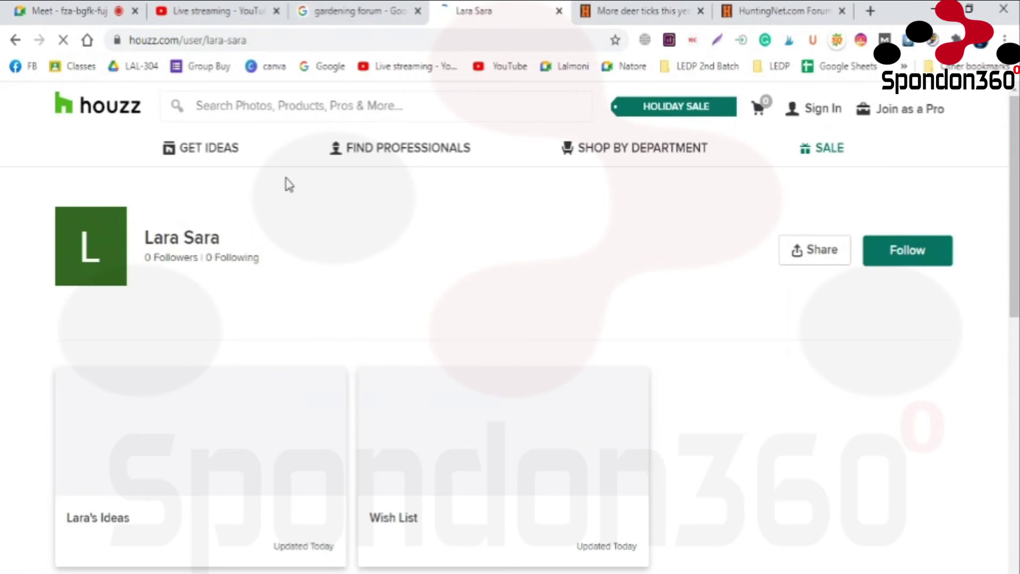
pyautogui.scroll(-2, 224, 298)
pyautogui.scroll(-5, 78, 285)
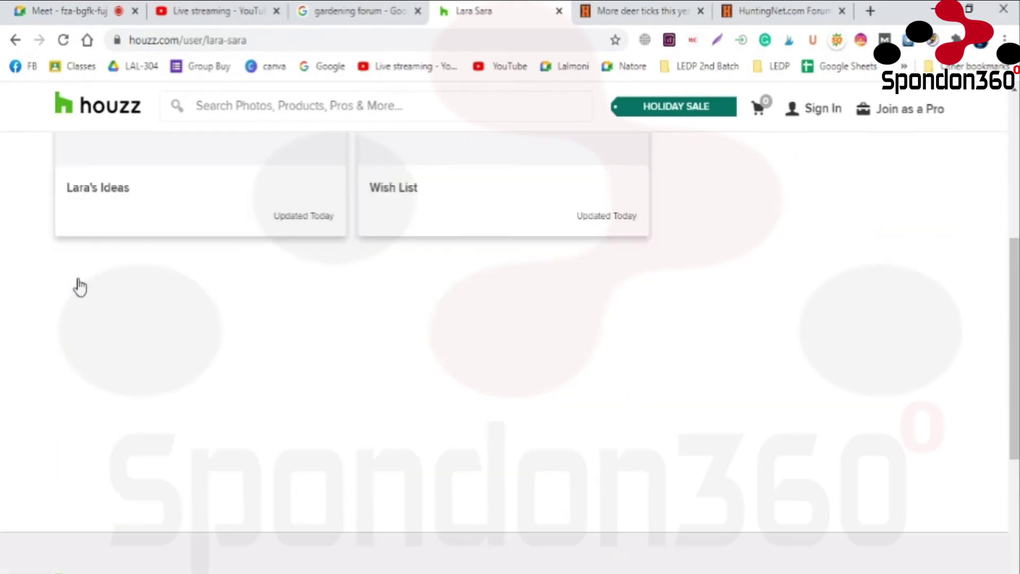
pyautogui.scroll(-3, 388, 467)
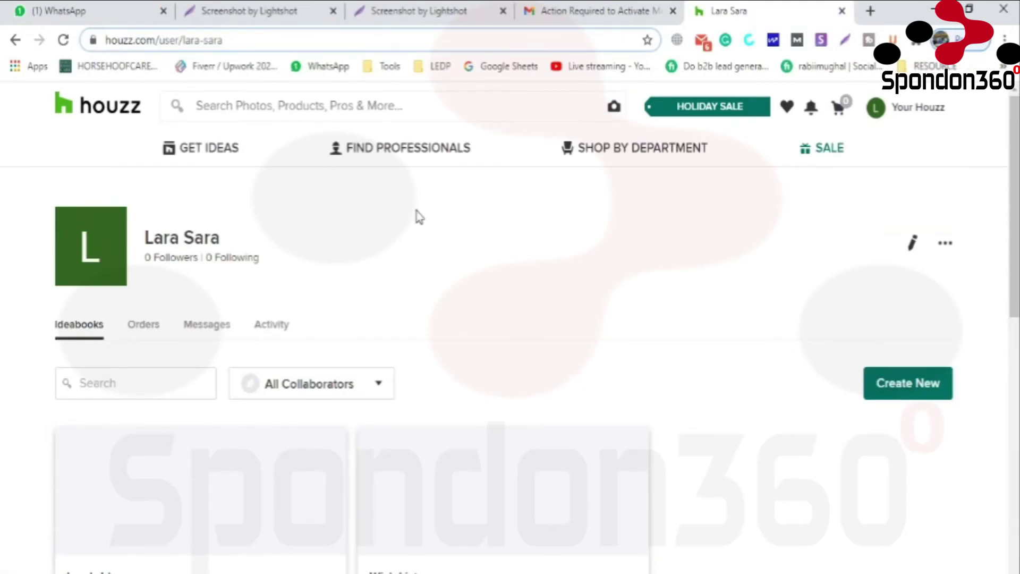
# - Scroll the profile's Ideabooks tab and choose Create New to start an ideabook
pyautogui.moveTo(904, 109)
pyautogui.scroll(-4, 395, 319)
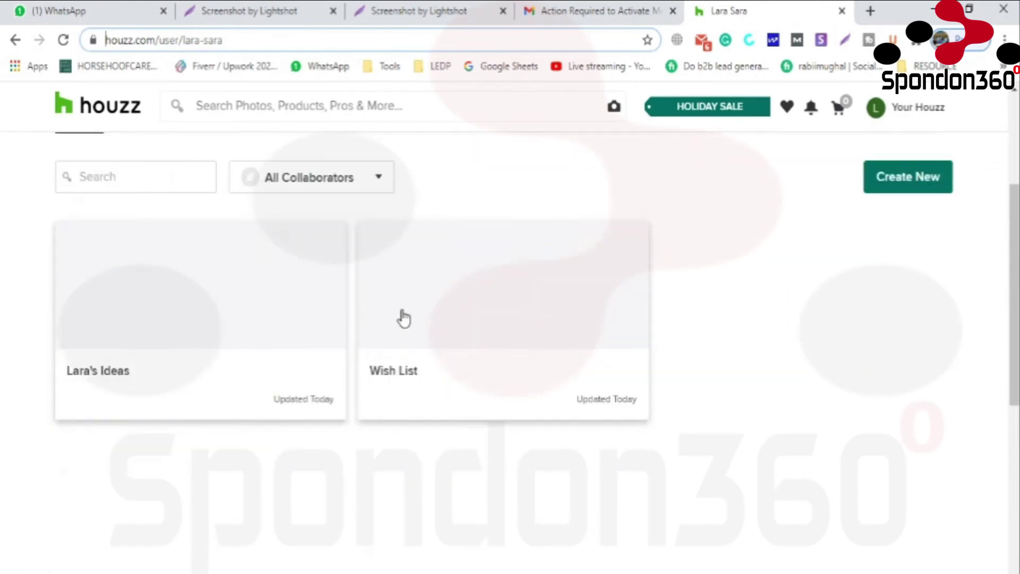
pyautogui.scroll(-1, 404, 318)
pyautogui.click(892, 144)
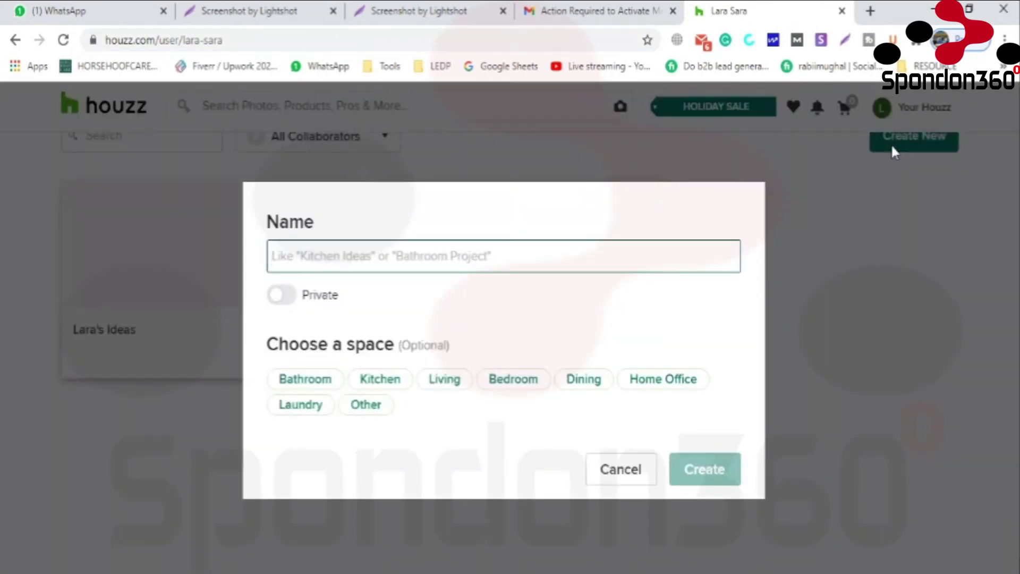
# - Choose Kitchen as the new ideabook's space instead of Bathroom
pyautogui.click(325, 386)
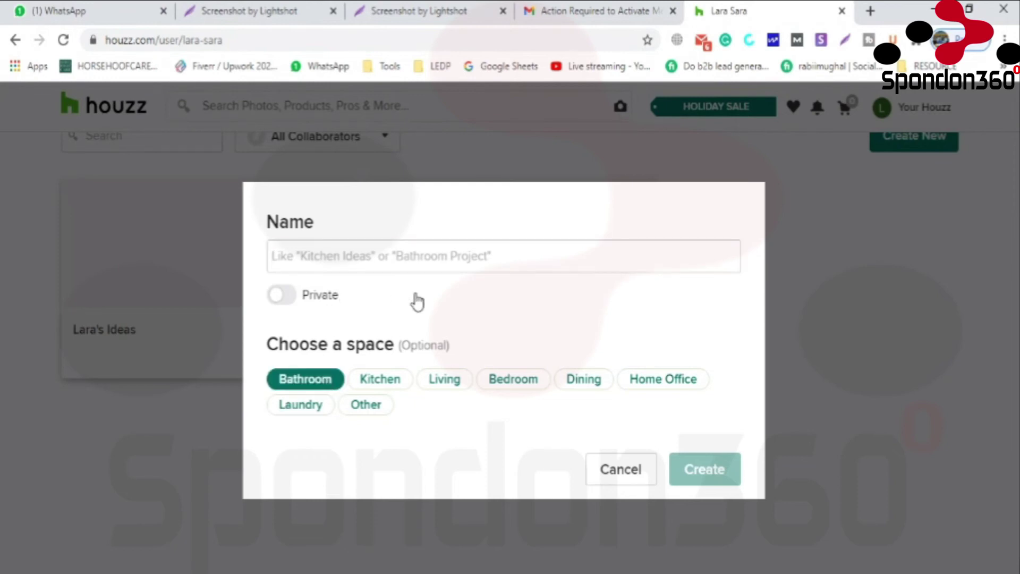
pyautogui.click(484, 260)
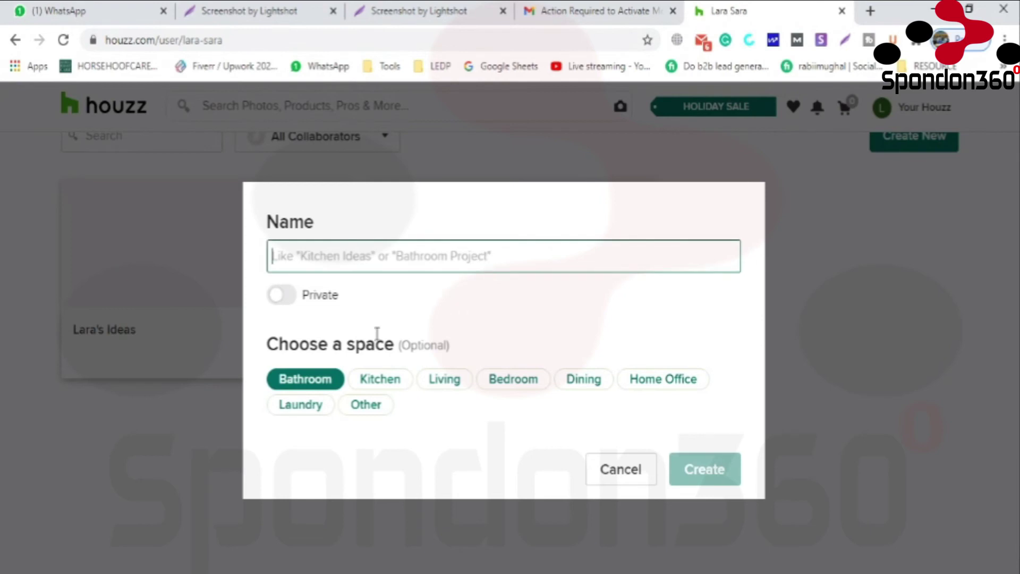
pyautogui.click(312, 386)
pyautogui.click(380, 384)
# - Begin typing the ideabook name 'Esential' in the Name field
pyautogui.click(406, 260)
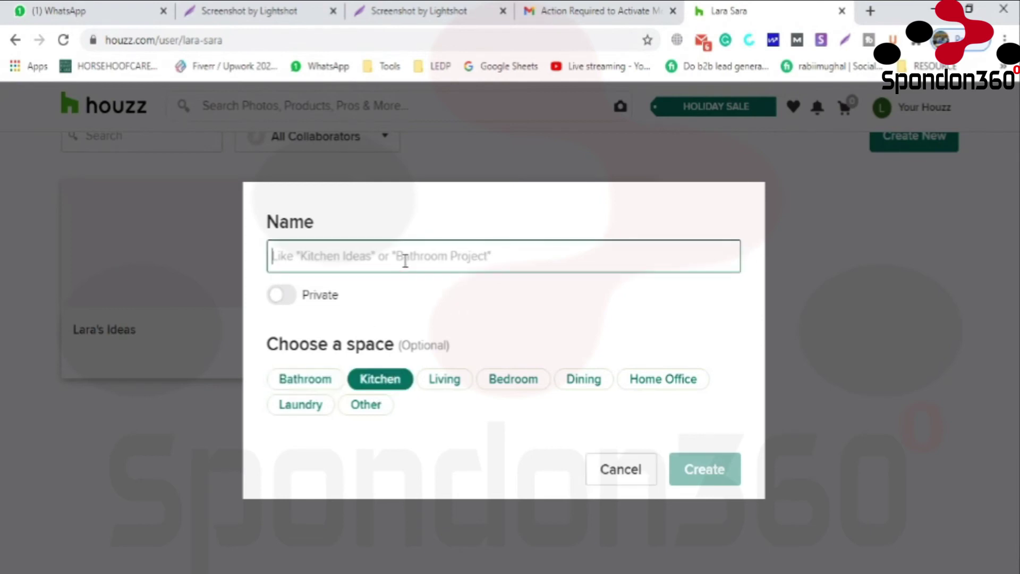
pyautogui.write('best')
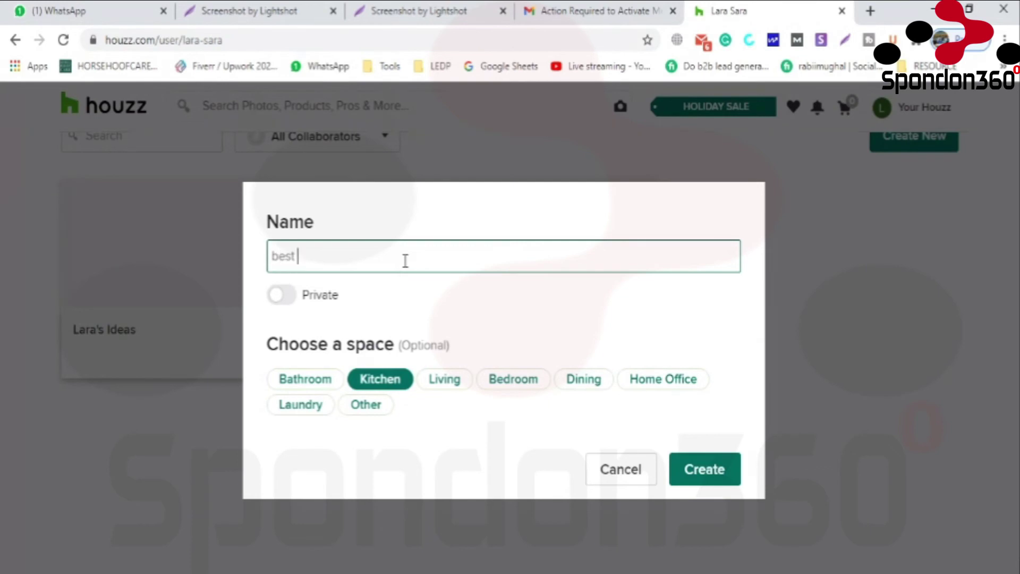
pyautogui.press('BackSpace')
pyautogui.press('BackSpace')
pyautogui.press('BackSpace')
pyautogui.press('BackSpace')
pyautogui.write('Be')
pyautogui.press('BackSpace')
pyautogui.press('BackSpace')
pyautogui.write('Esential kitchen Equipment')
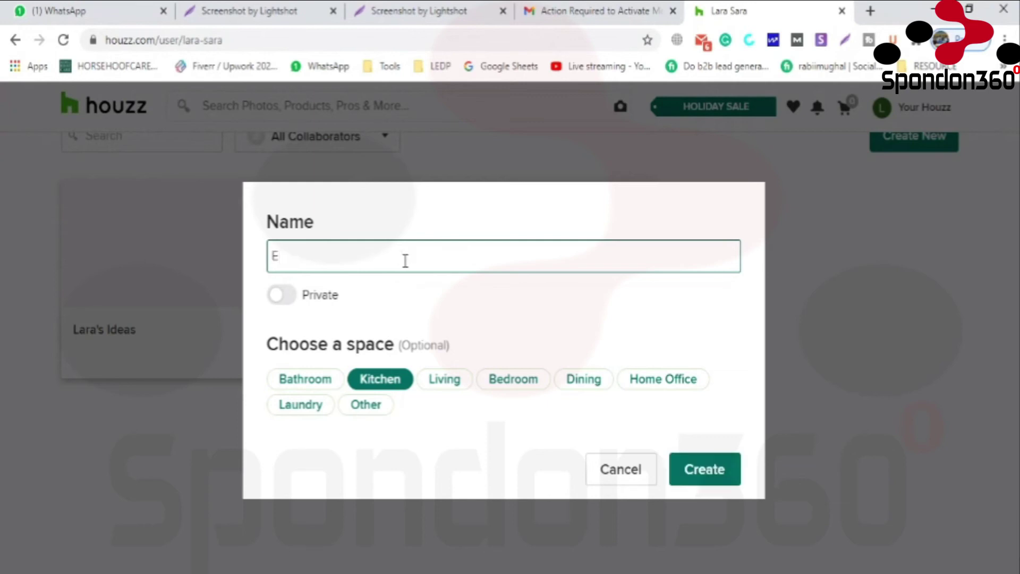
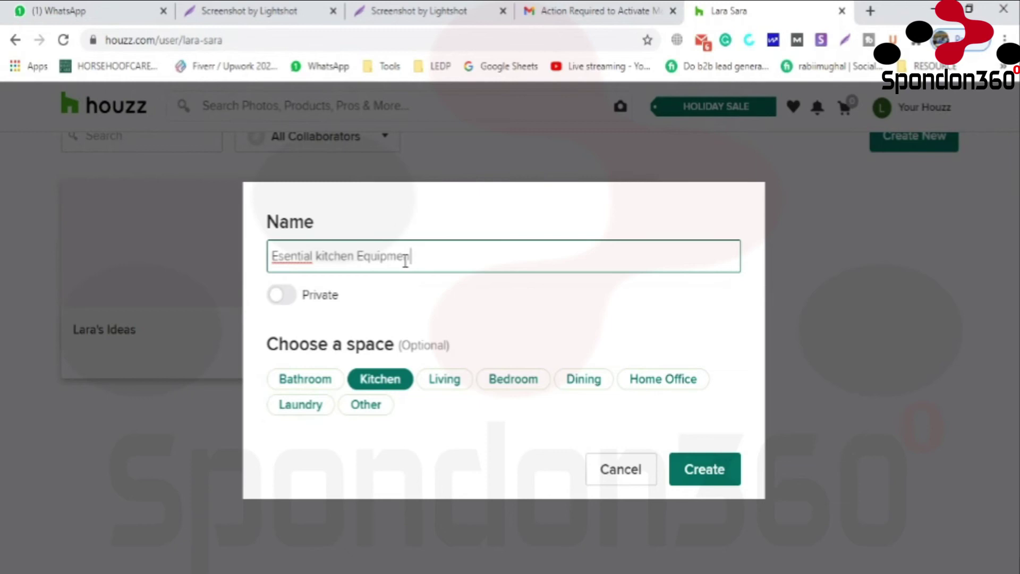
# - Correct the name to 'Essential kitchen Equipment' and create the Kitchen project
pyautogui.rightClick(305, 256)
pyautogui.click(340, 269)
pyautogui.rightClick(416, 258)
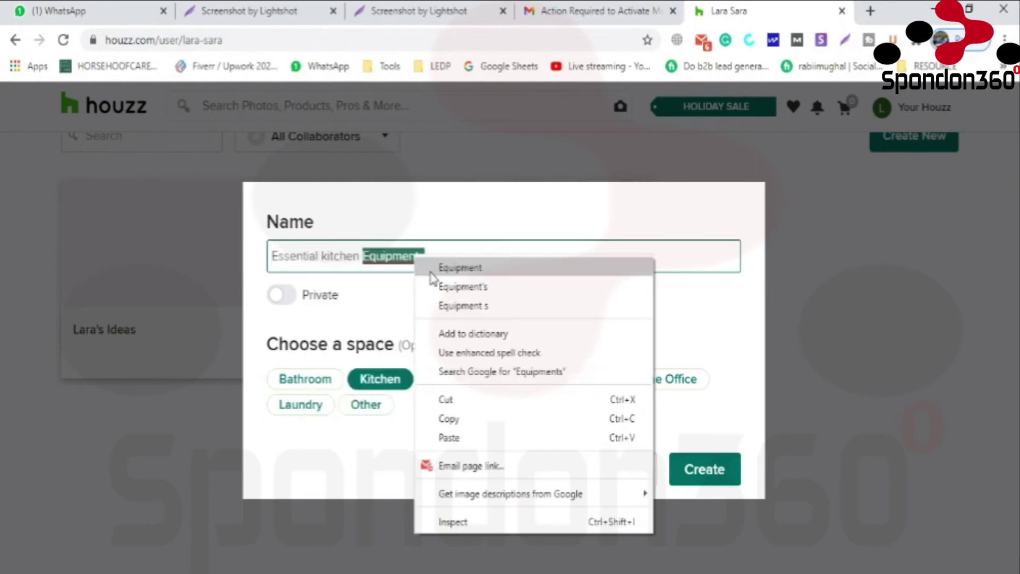
pyautogui.click(431, 272)
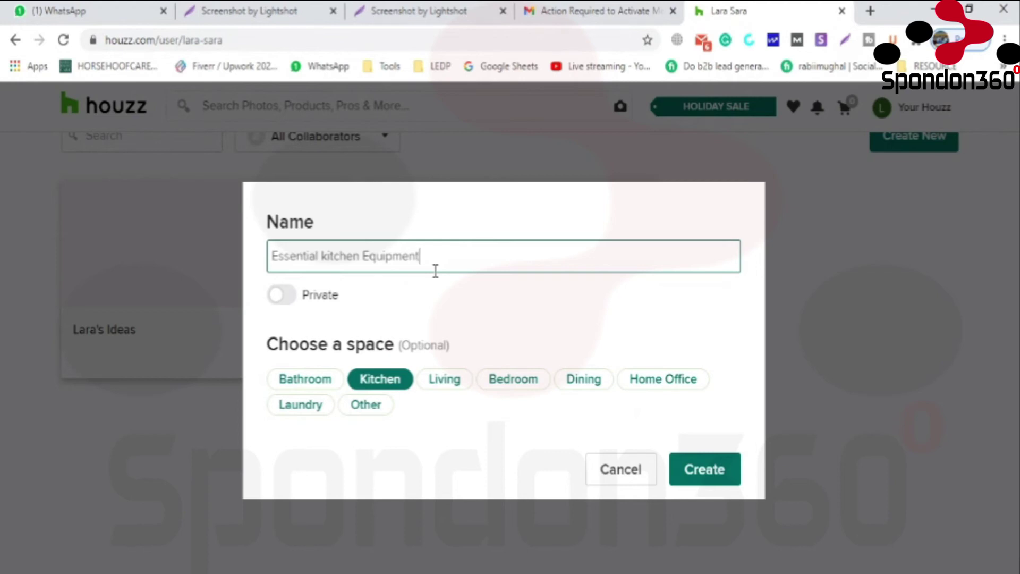
pyautogui.click(700, 469)
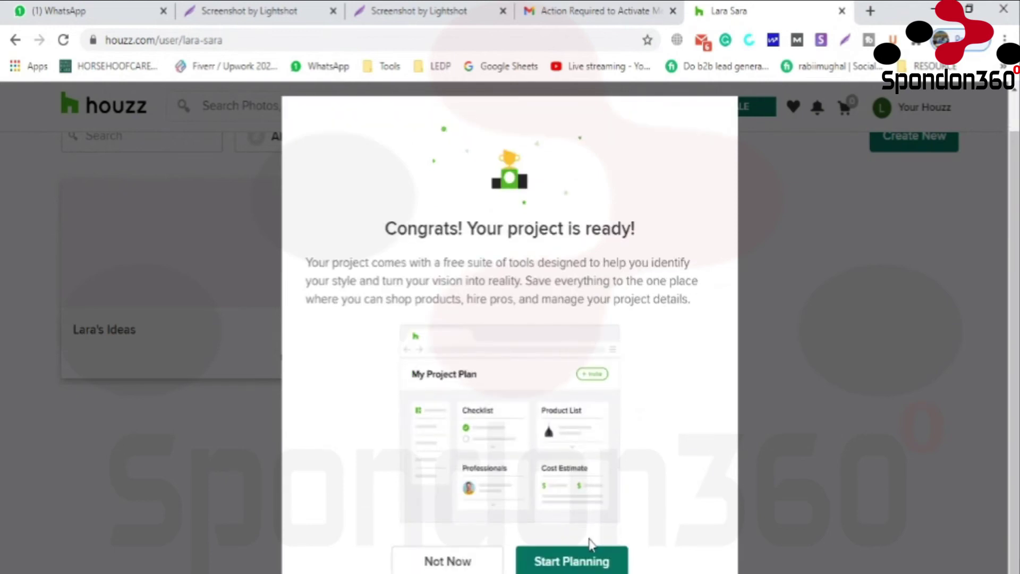
# - Start planning the Essential kitchen Equipment project and open the Photo ideas gallery
pyautogui.click(587, 565)
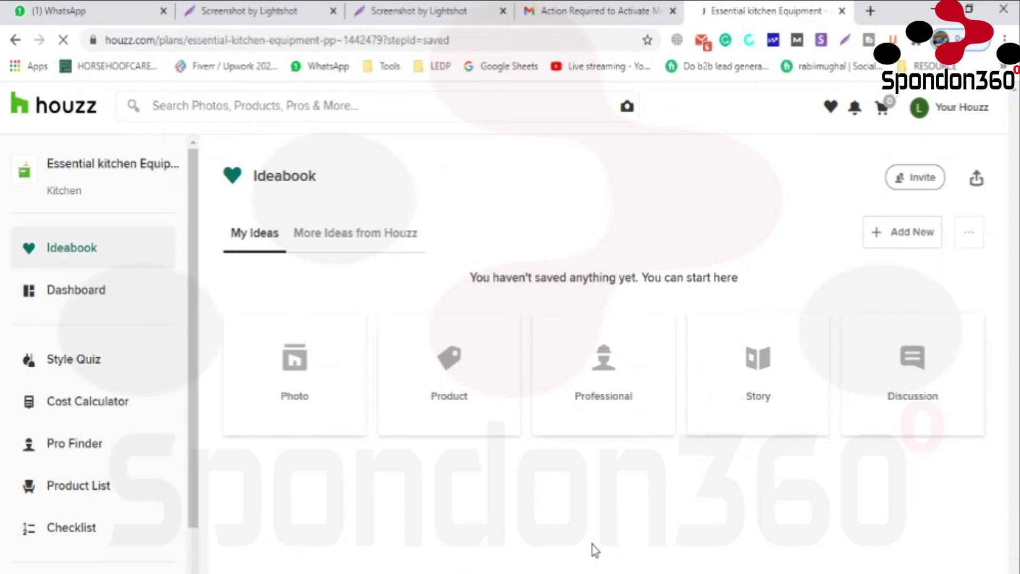
pyautogui.scroll(-2, 594, 549)
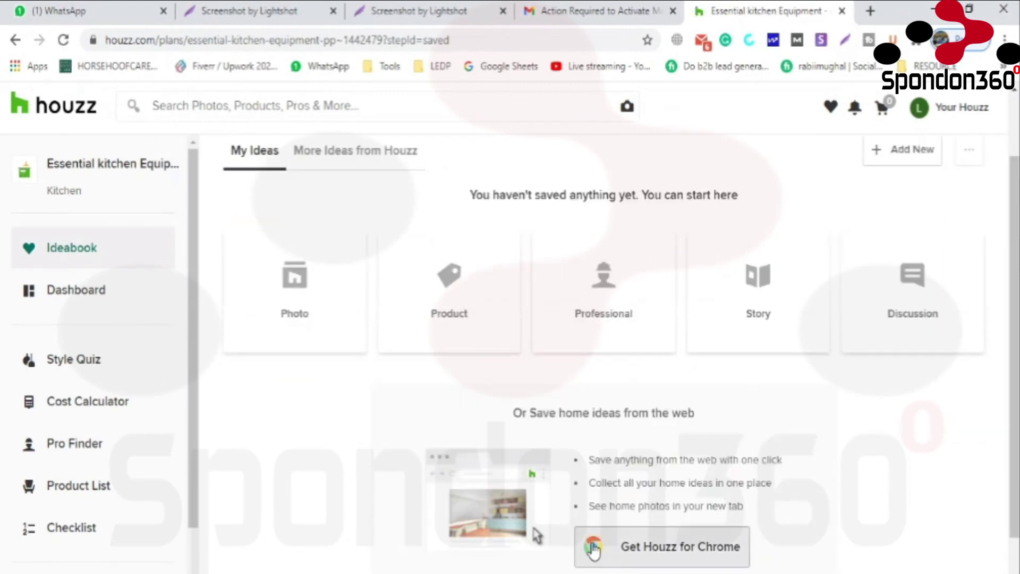
pyautogui.scroll(-1, 594, 548)
pyautogui.scroll(2, 594, 545)
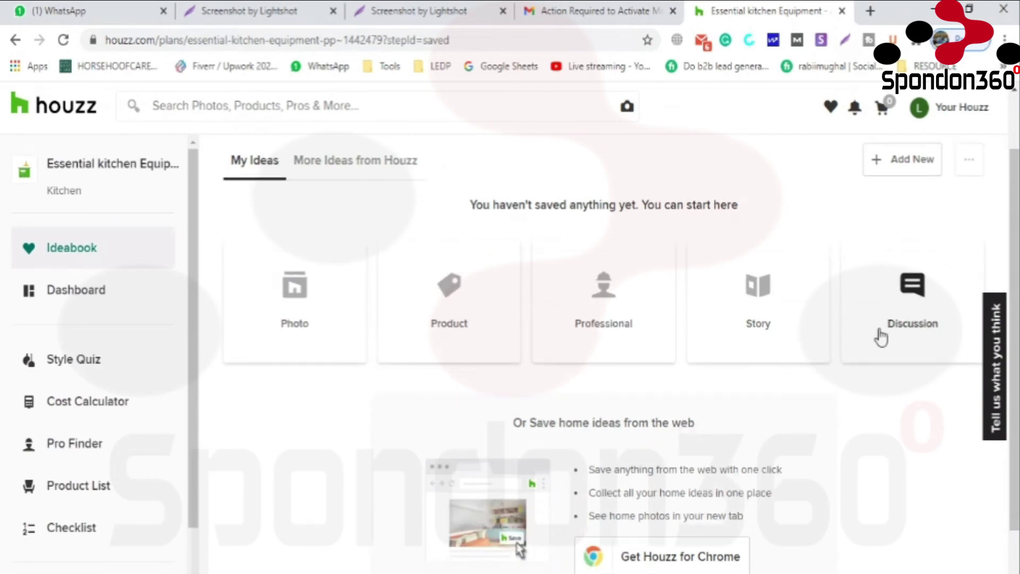
pyautogui.scroll(-2, 882, 335)
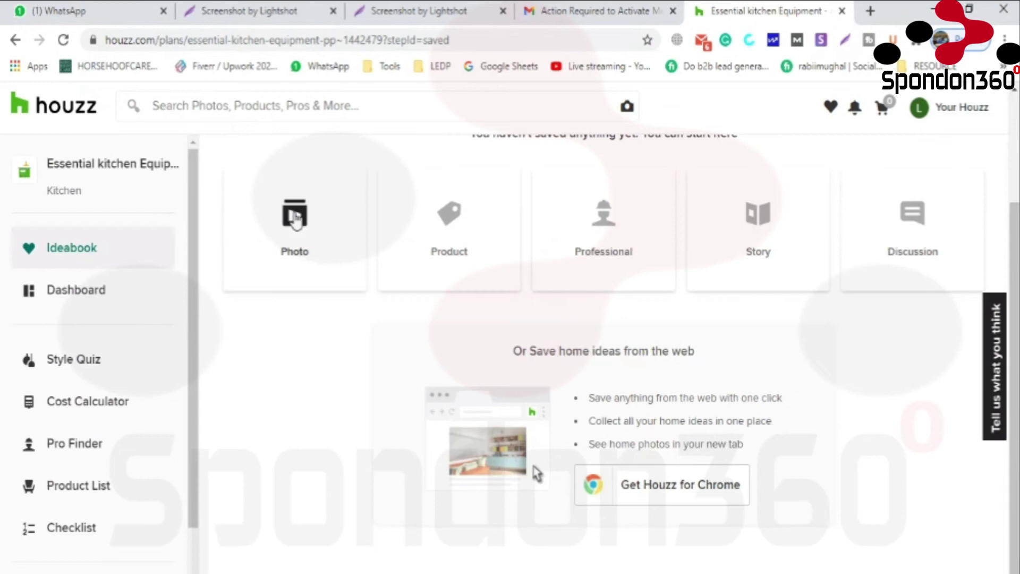
pyautogui.click(296, 215)
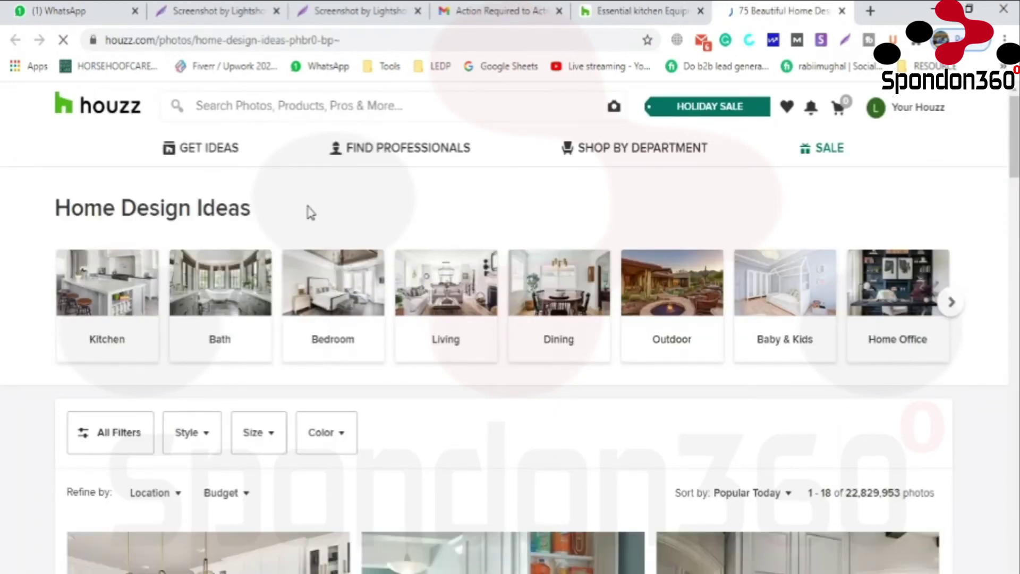
# - Browse the kitchen photo gallery and open the first kitchen photo
pyautogui.scroll(-4, 311, 214)
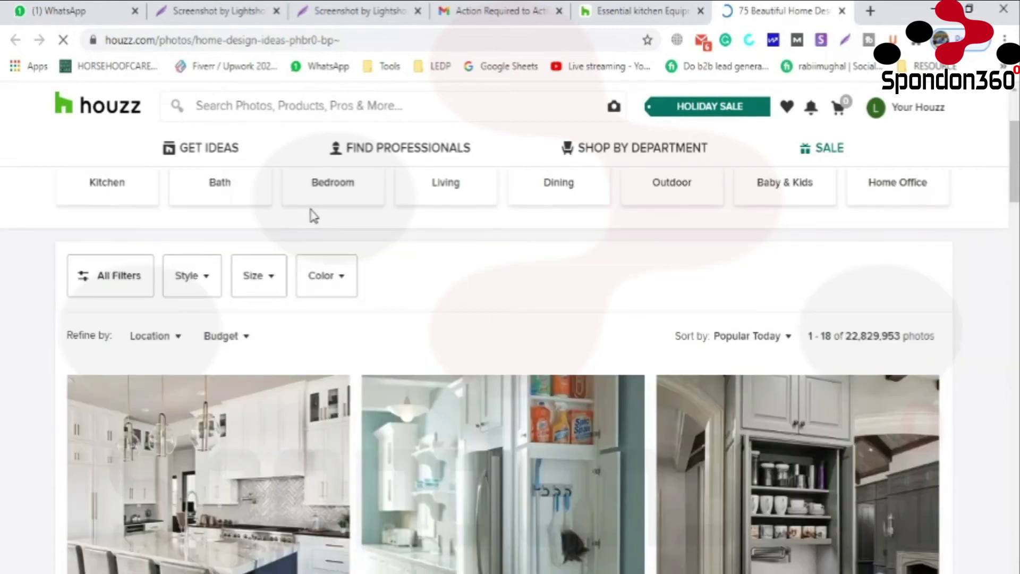
pyautogui.scroll(-2, 367, 355)
pyautogui.scroll(-3, 368, 354)
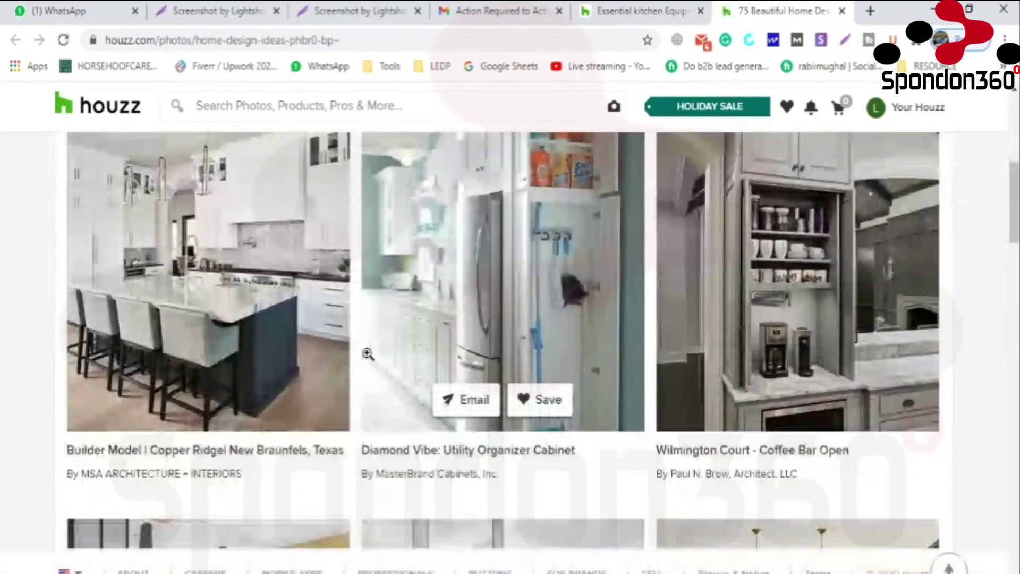
pyautogui.scroll(8, 372, 354)
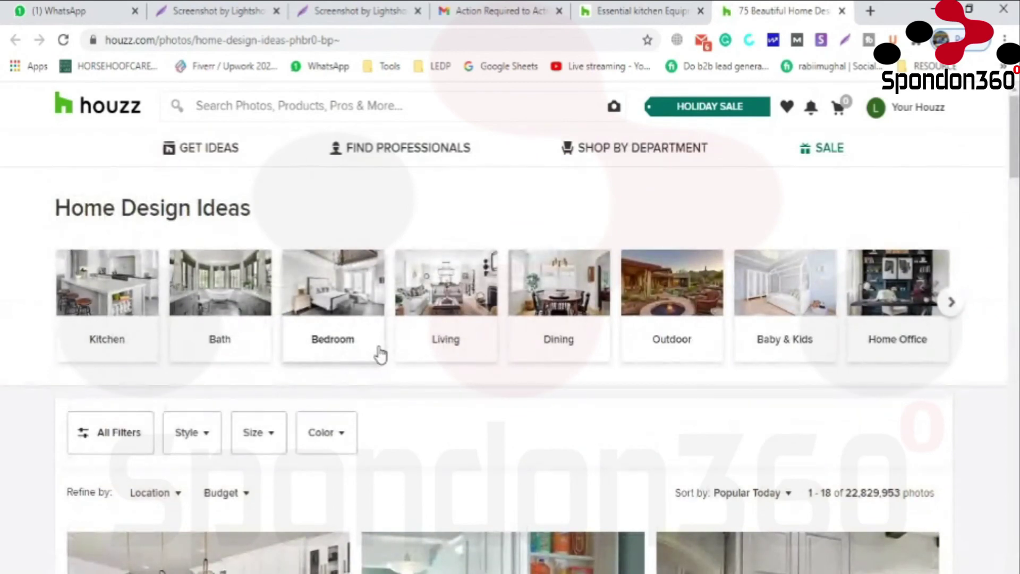
pyautogui.scroll(-5, 380, 355)
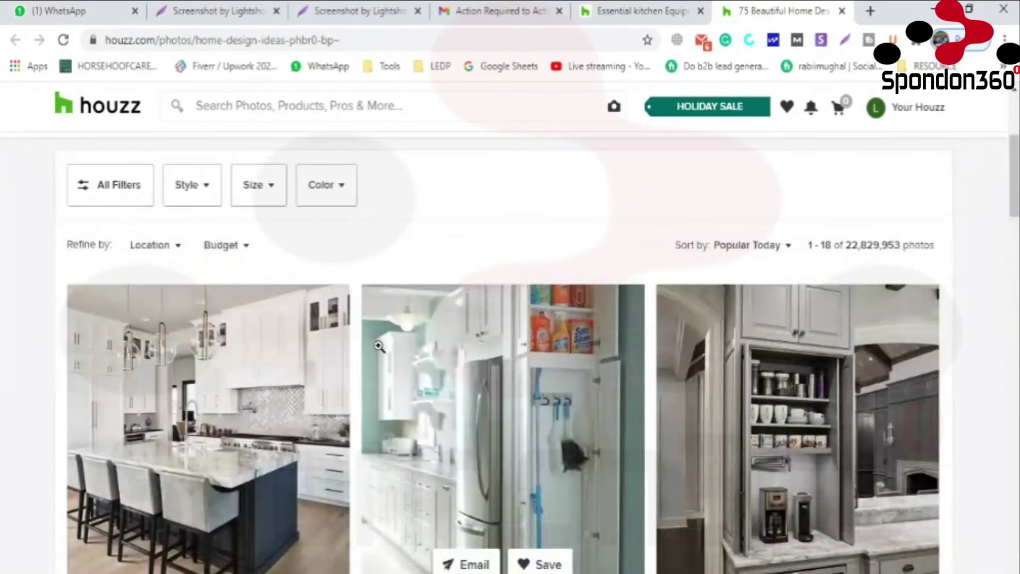
pyautogui.scroll(-3, 379, 346)
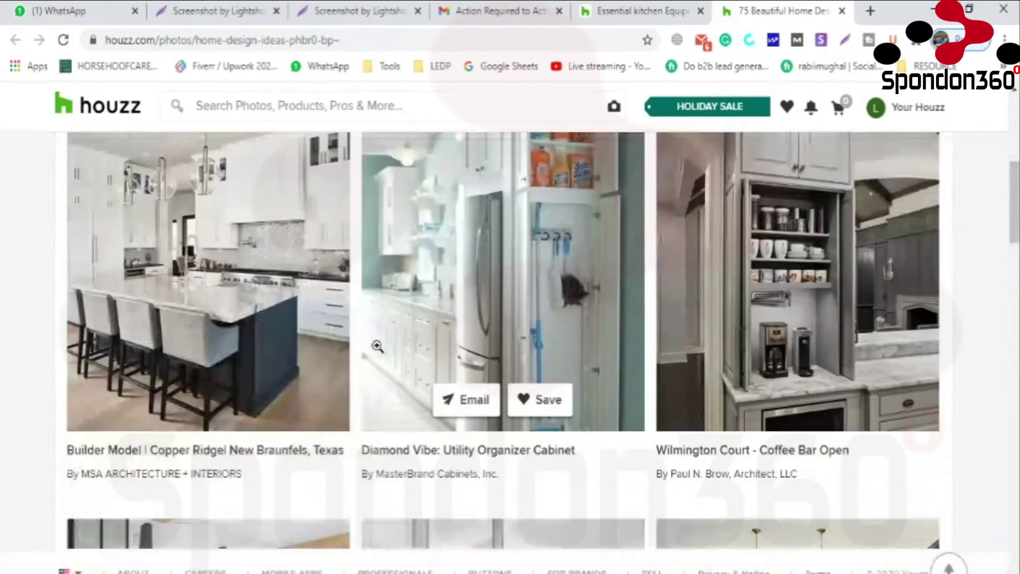
pyautogui.click(255, 310)
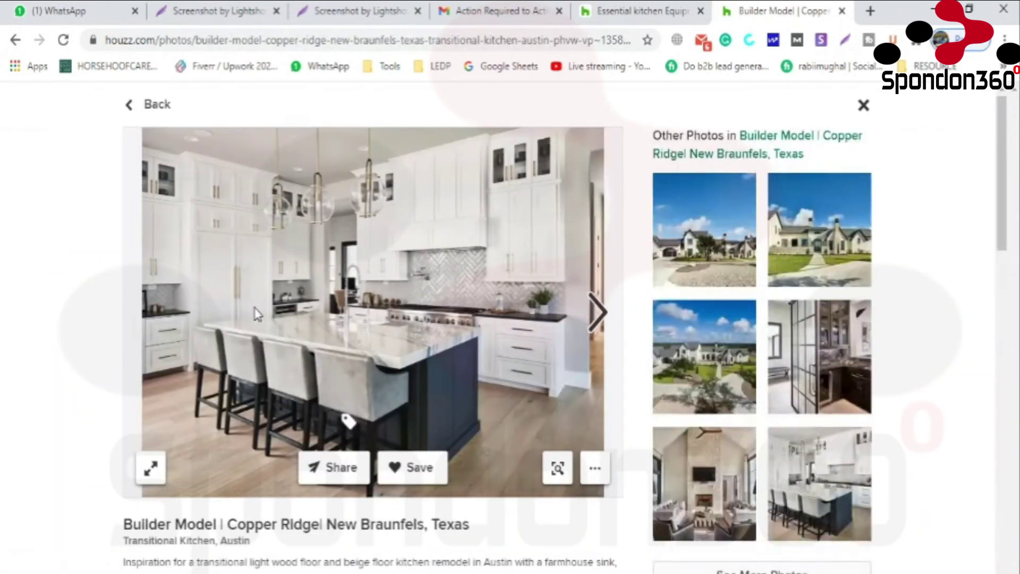
# - Advance to the Wilmington Court - Coffee Bar Open photo, then return to the Essential kitchen Equipment ideabook
pyautogui.press('Right')
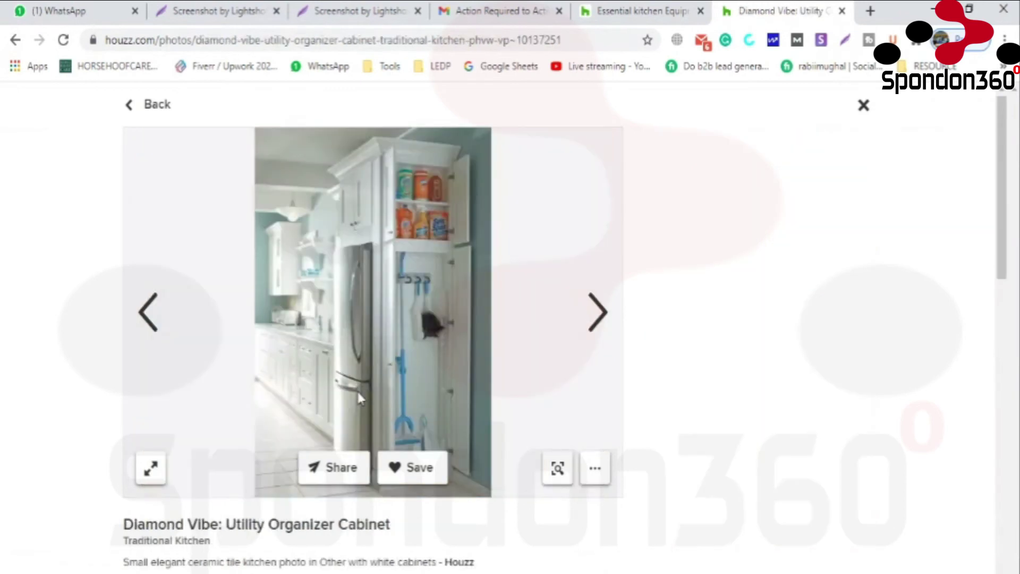
pyautogui.press('Right')
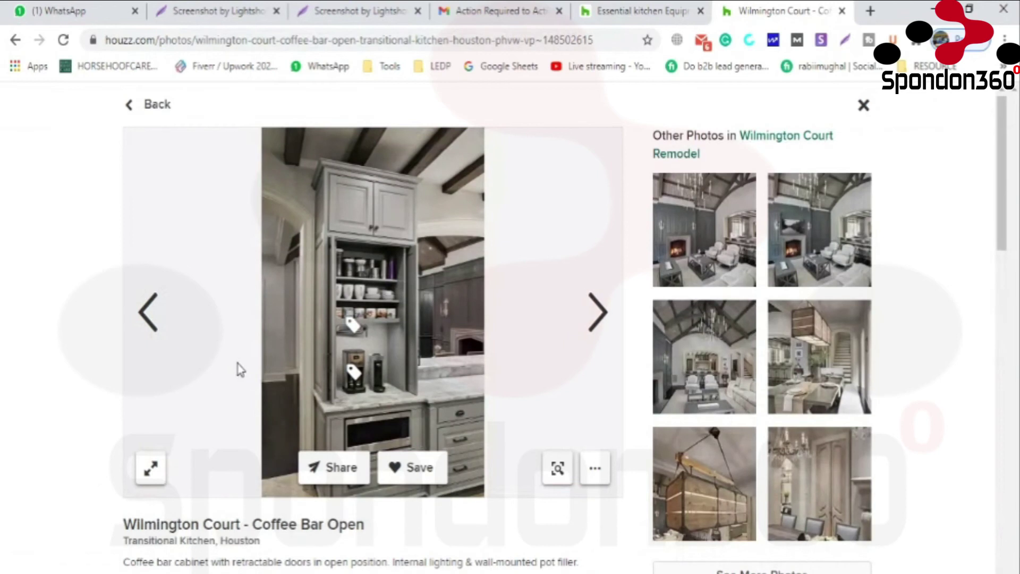
pyautogui.scroll(-8, 242, 371)
pyautogui.scroll(-9, 246, 371)
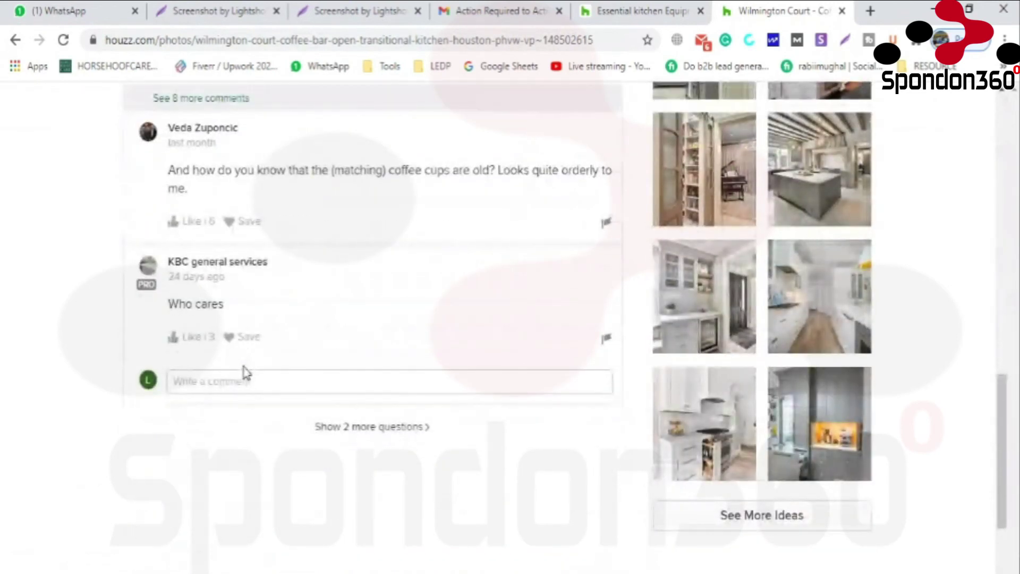
pyautogui.scroll(6, 245, 372)
pyautogui.scroll(11, 255, 384)
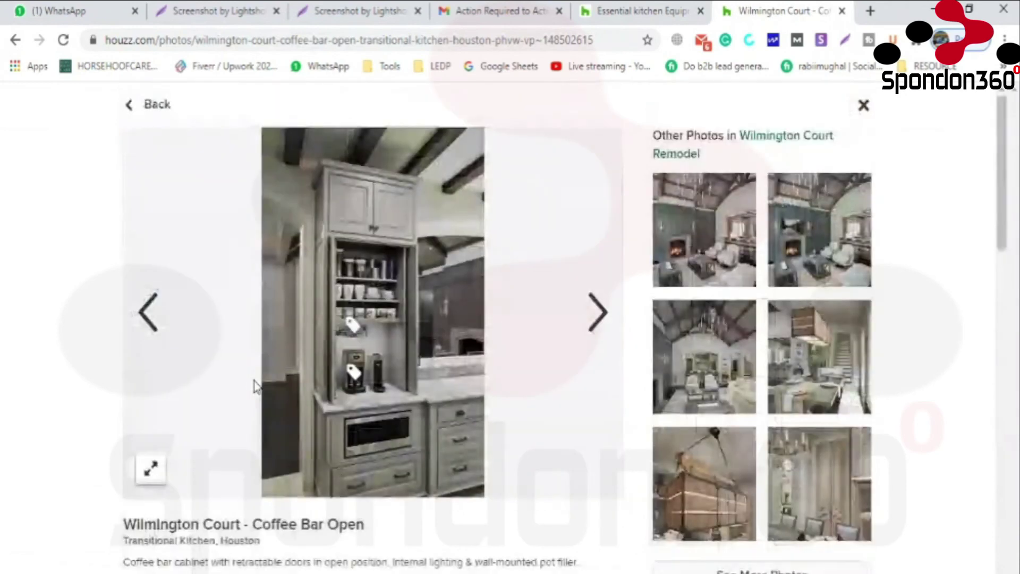
pyautogui.click(640, 15)
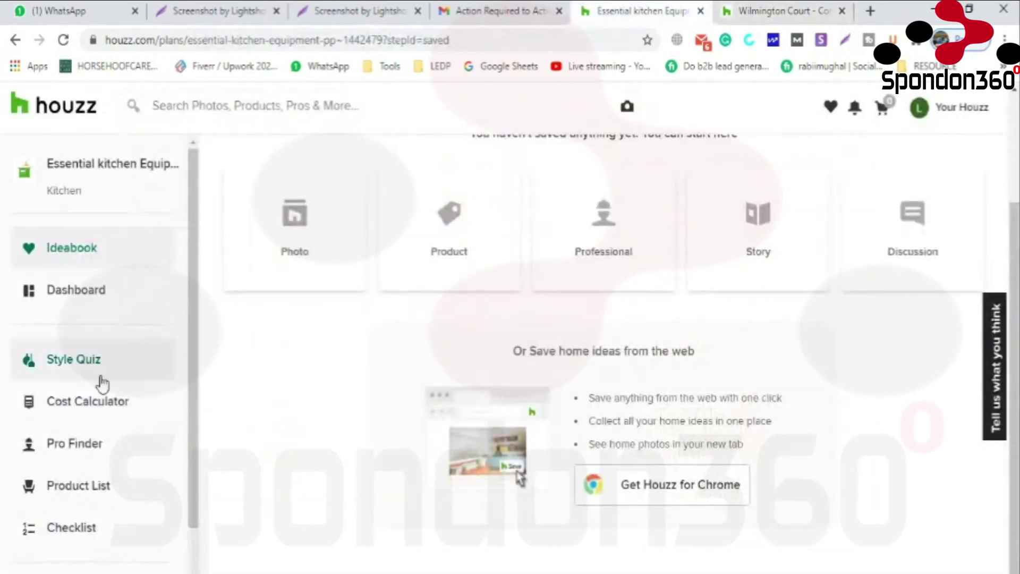
# - Go to the Houzz home page
pyautogui.scroll(-2, 96, 377)
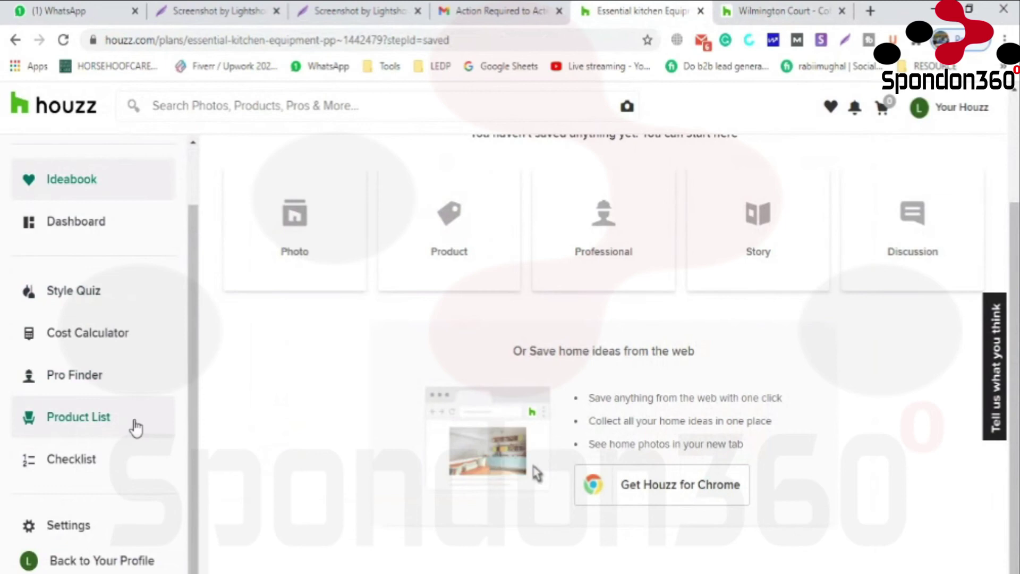
pyautogui.scroll(2, 135, 425)
pyautogui.click(172, 98)
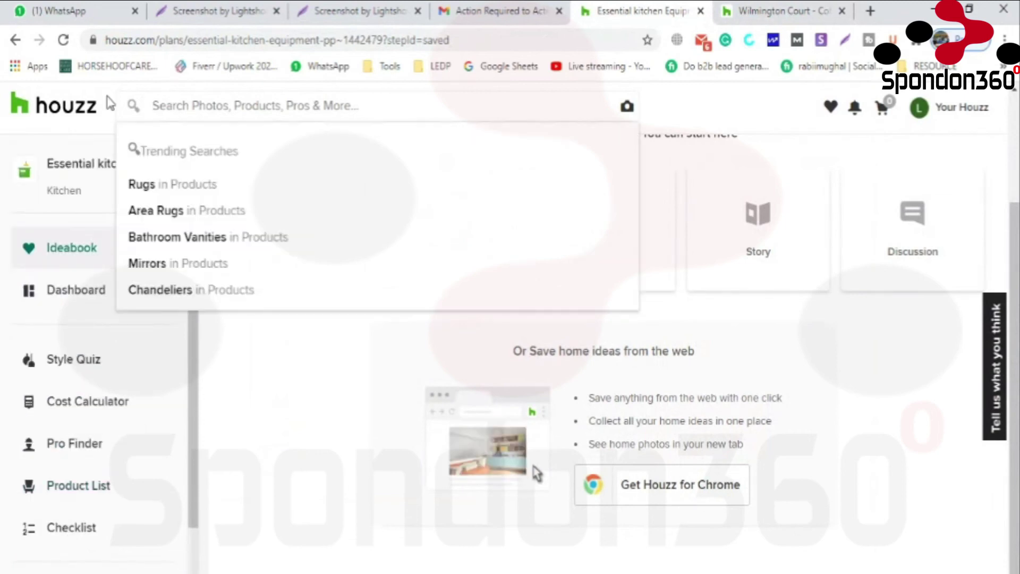
pyautogui.click(79, 107)
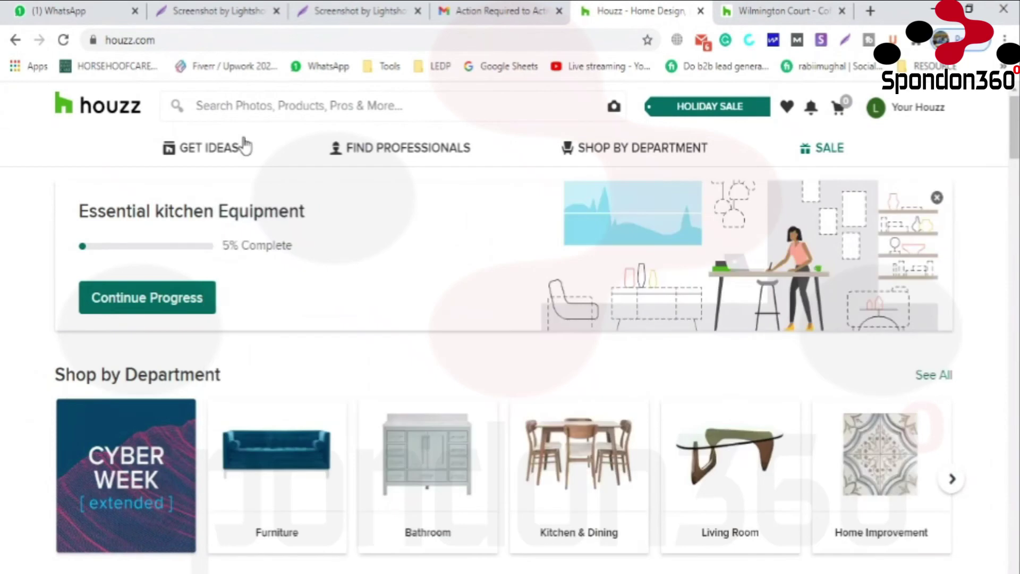
# - Check the account notifications and scroll through the home page
pyautogui.moveTo(567, 148)
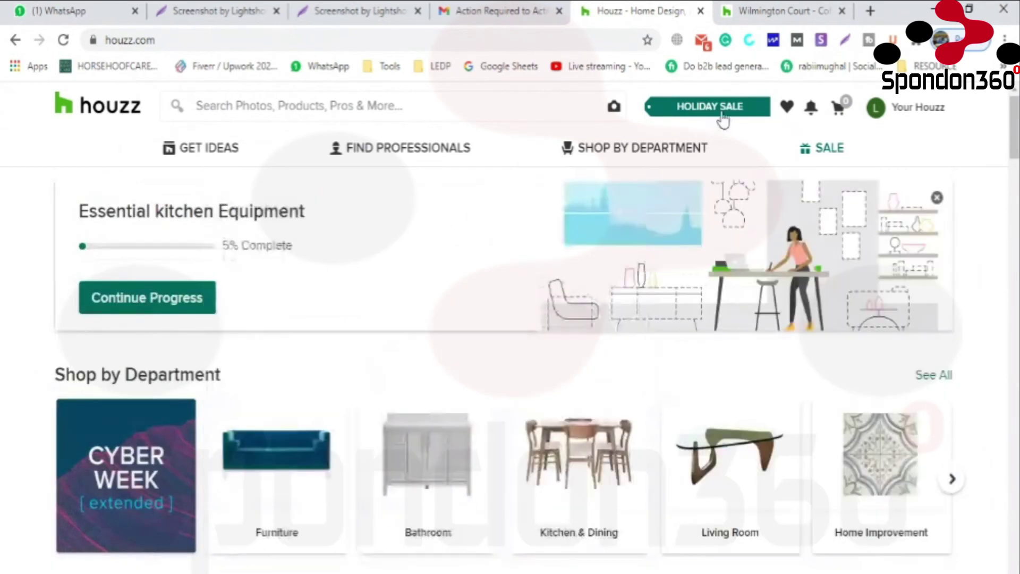
pyautogui.click(811, 108)
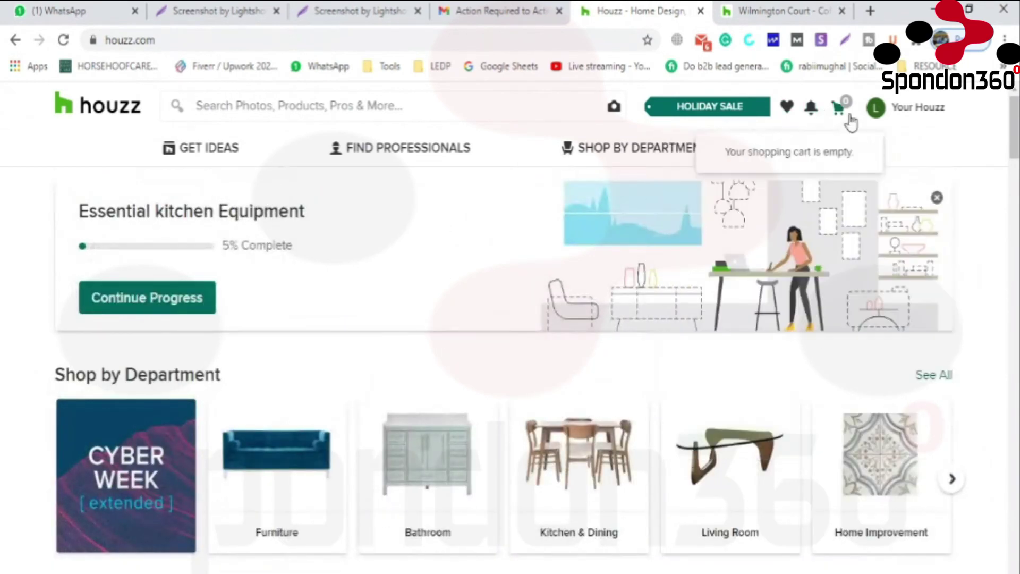
pyautogui.scroll(-14, 968, 326)
pyautogui.scroll(-15, 969, 329)
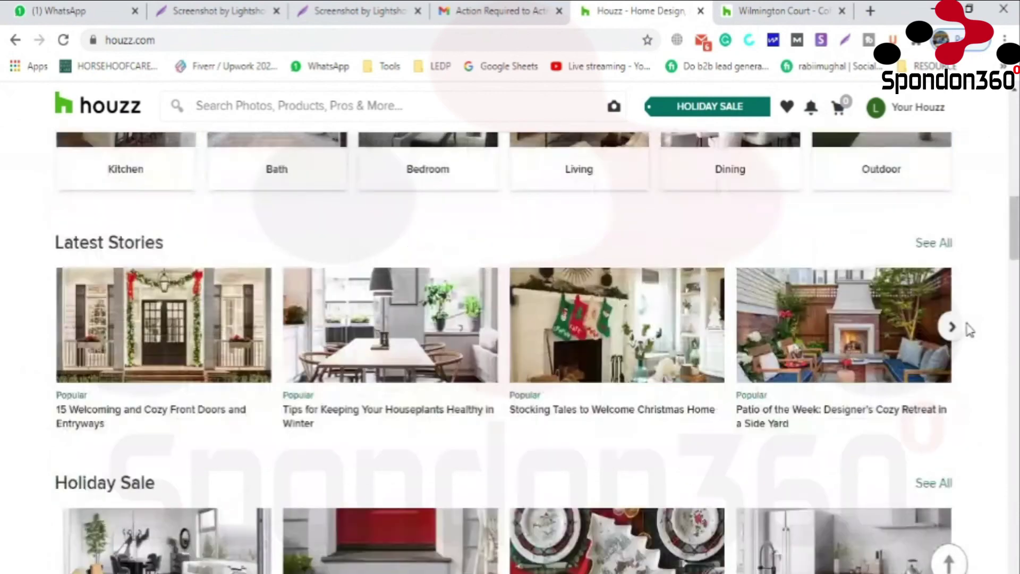
pyautogui.scroll(-12, 963, 332)
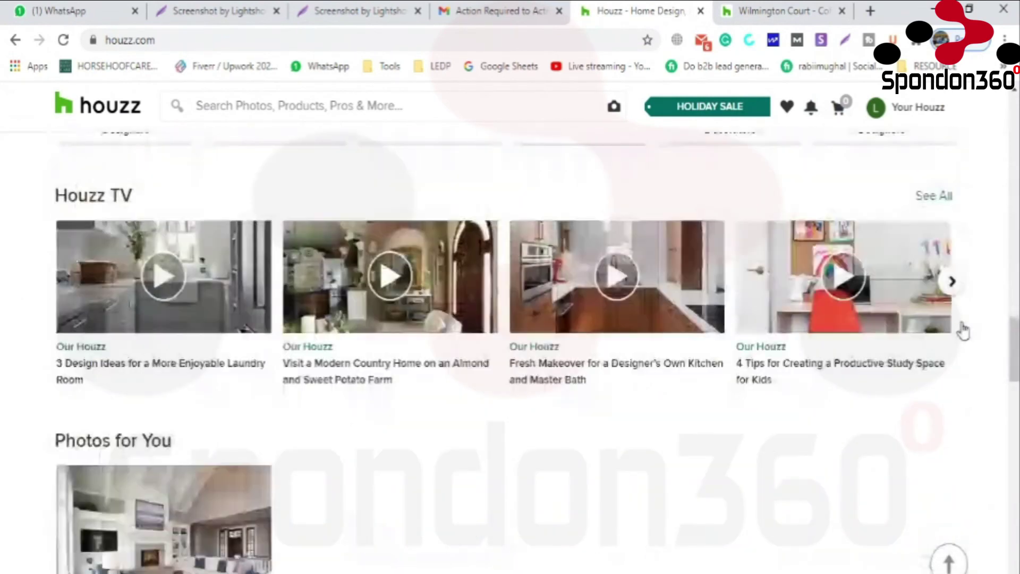
pyautogui.scroll(-11, 959, 334)
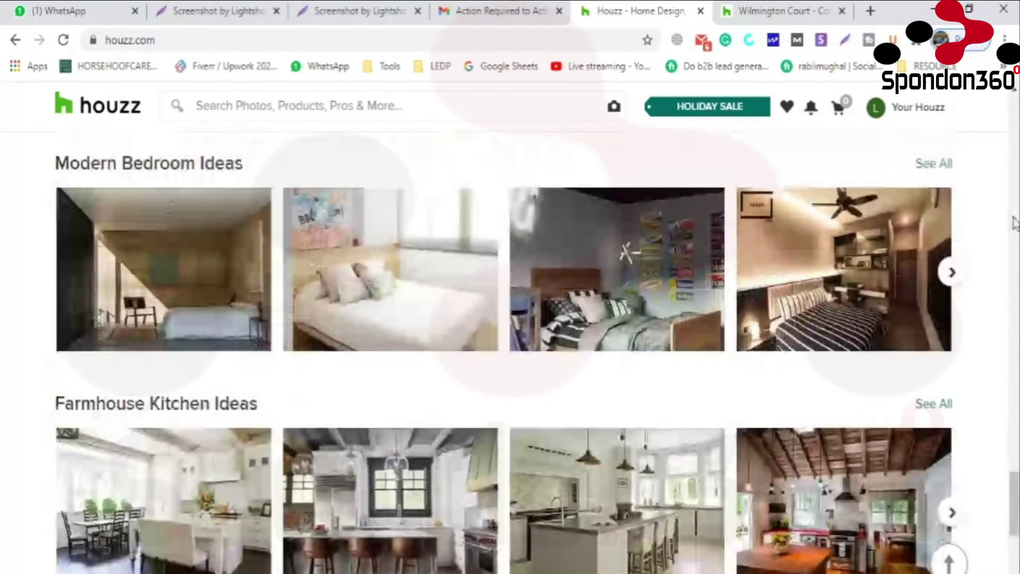
pyautogui.scroll(-7, 1013, 500)
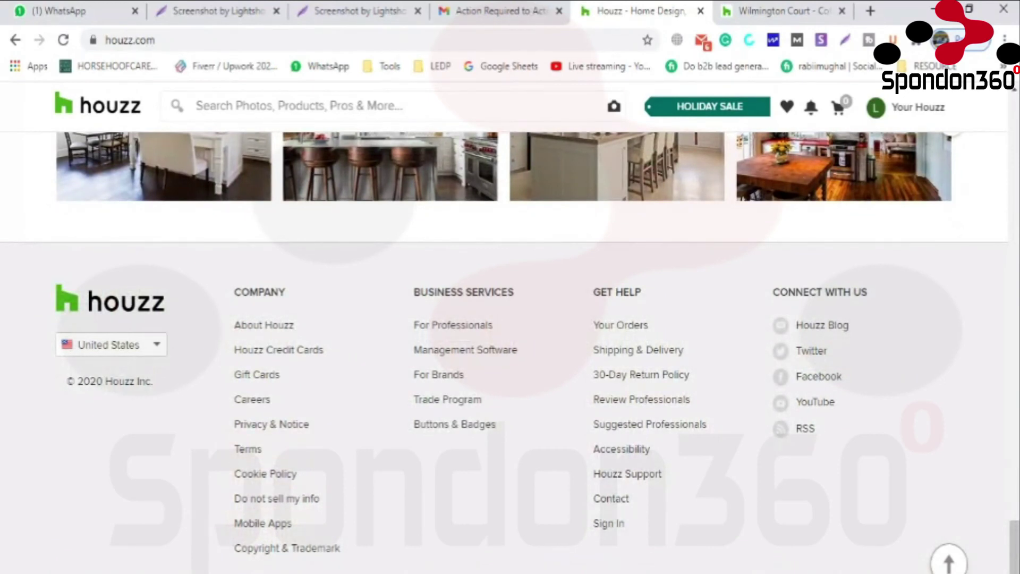
pyautogui.scroll(15, 710, 569)
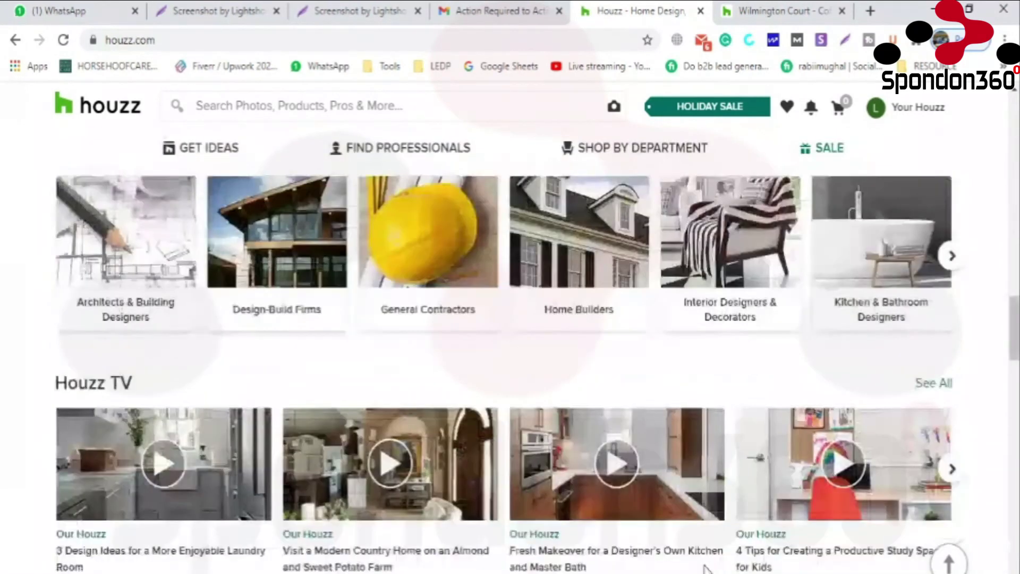
pyautogui.scroll(5, 702, 569)
pyautogui.scroll(5, 702, 563)
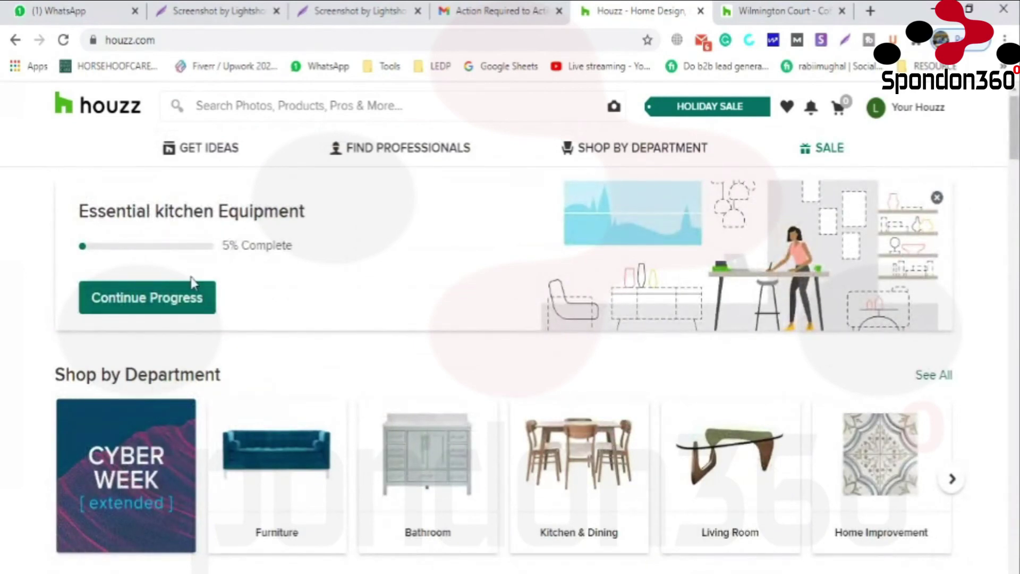
# - Open your own profile page on its Ideabooks tab
pyautogui.moveTo(811, 106)
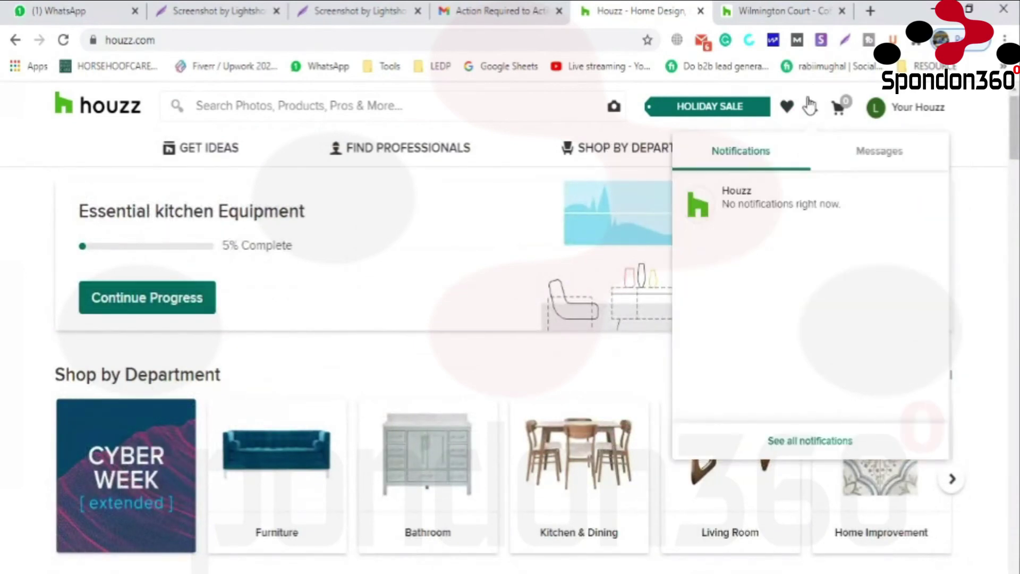
pyautogui.moveTo(872, 111)
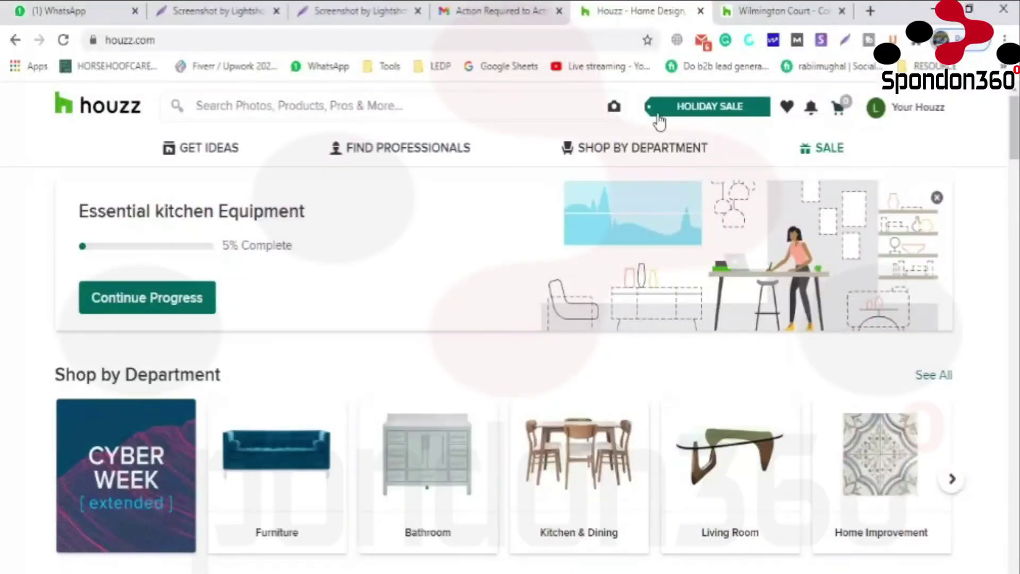
pyautogui.click(437, 105)
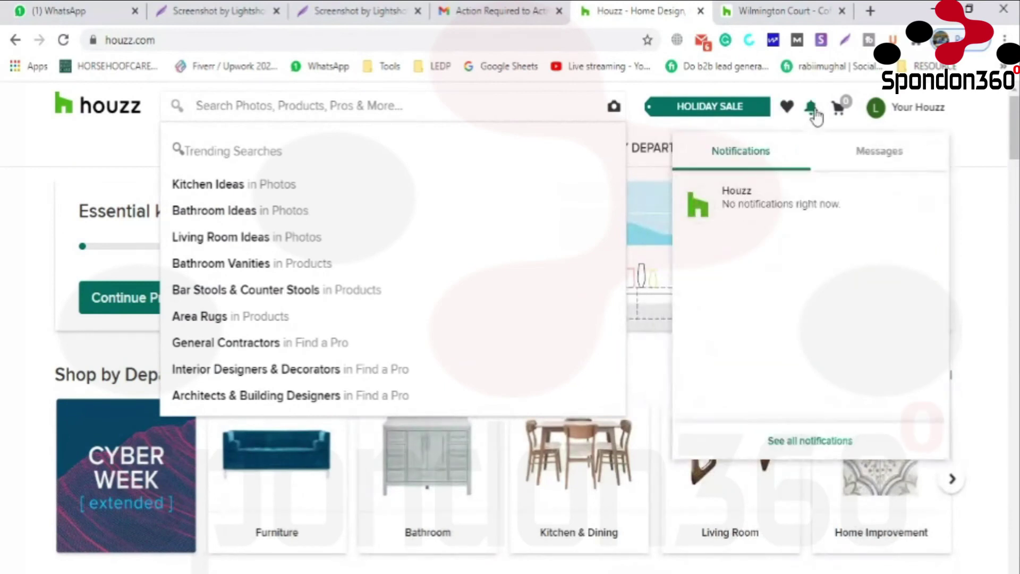
pyautogui.moveTo(787, 112)
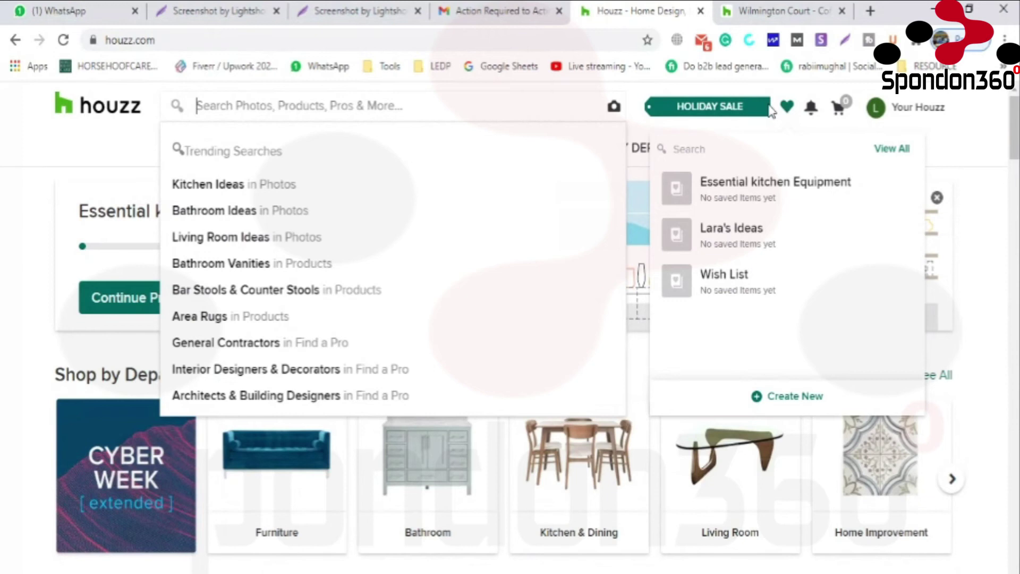
pyautogui.click(879, 108)
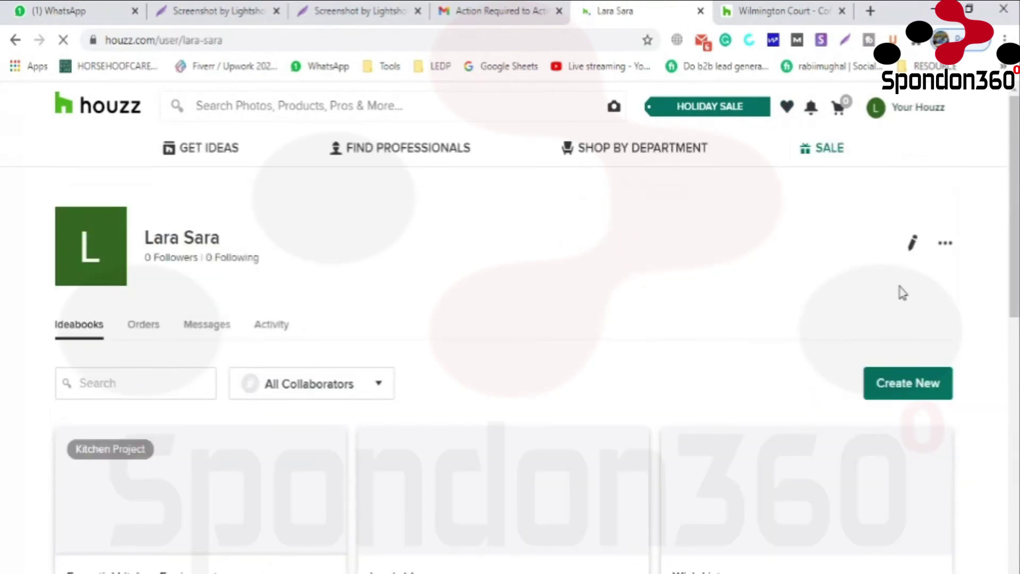
# - Create a new ideabook named 'lklk' and start planning it
pyautogui.click(896, 386)
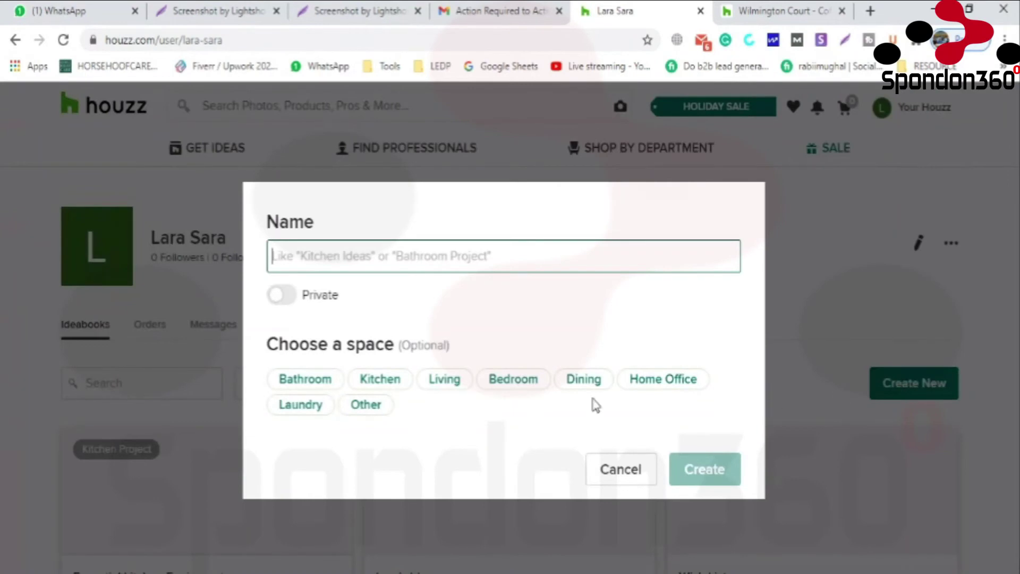
pyautogui.write('lklk')
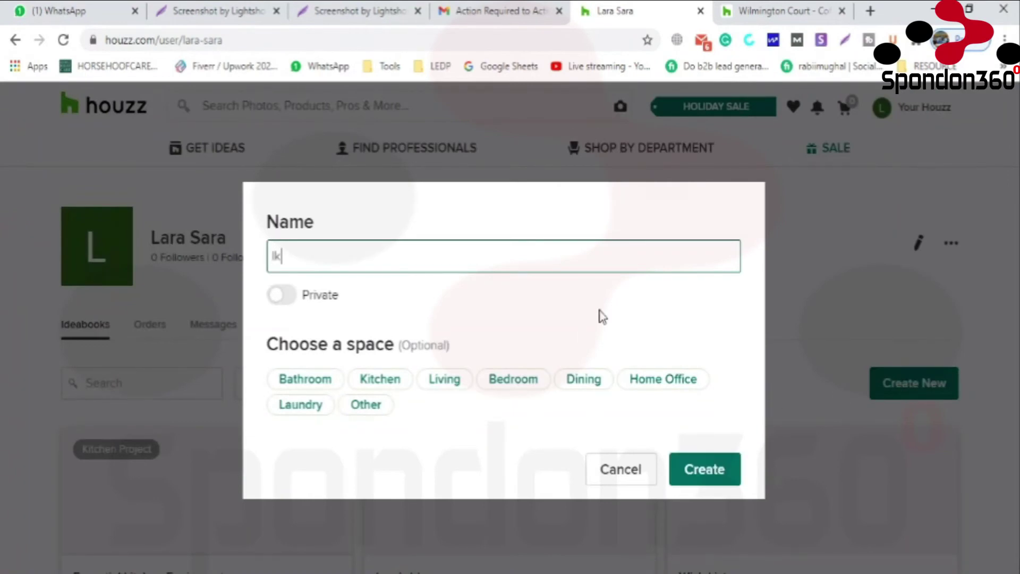
pyautogui.click(715, 472)
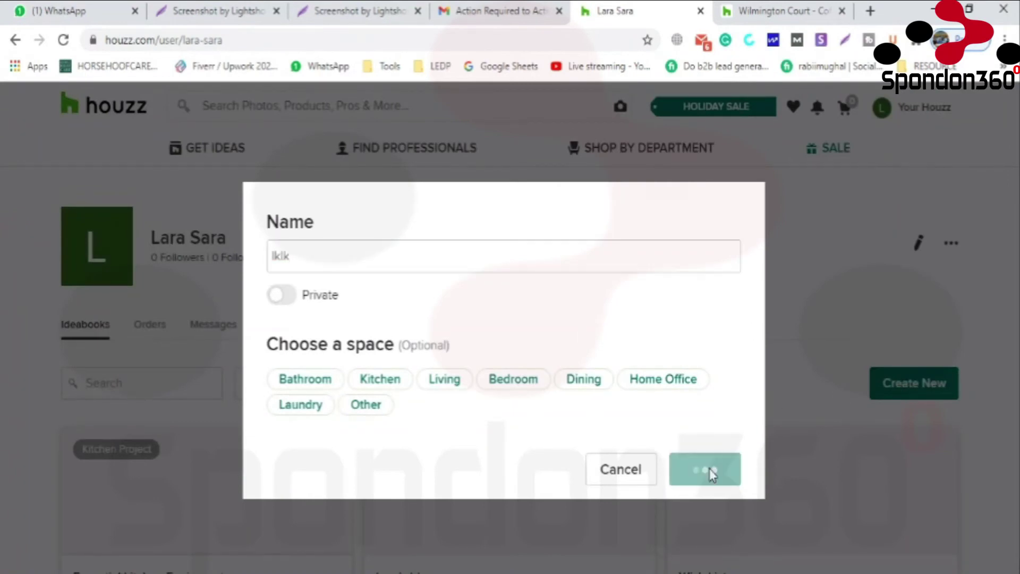
pyautogui.scroll(-1, 690, 425)
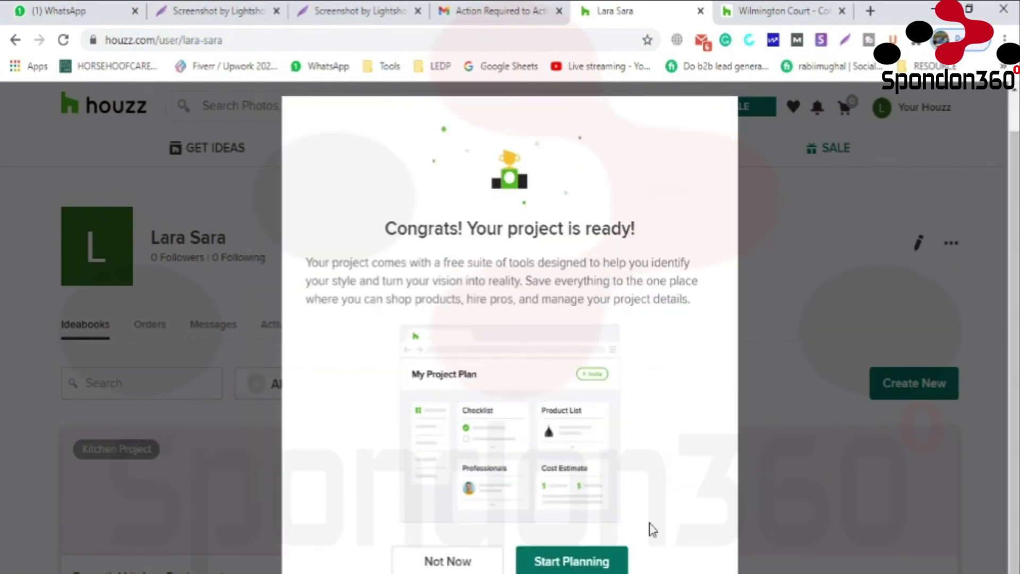
pyautogui.click(609, 566)
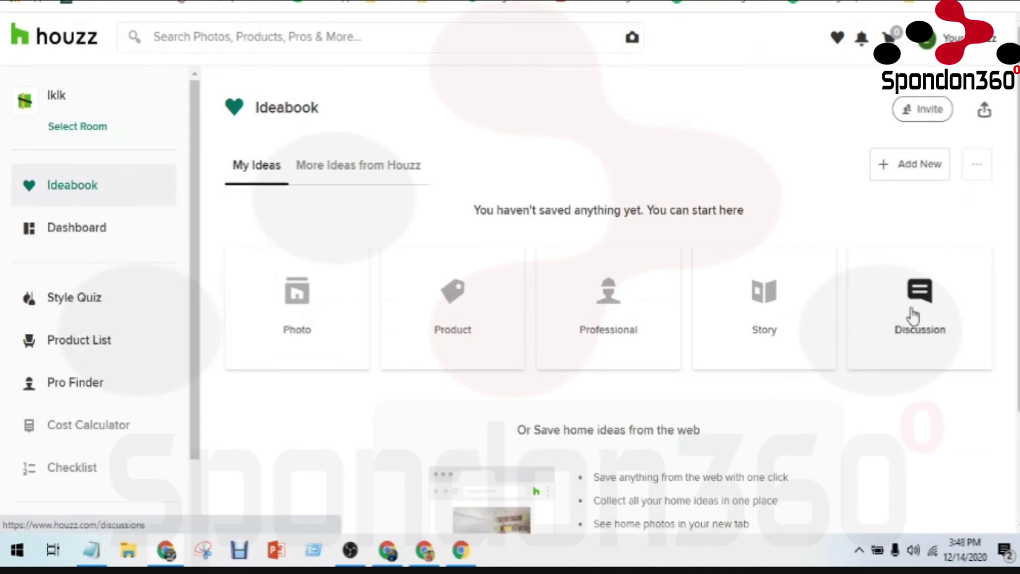
# - Open Discussions and bring up the blank 'Start a discussion' form
pyautogui.click(913, 315)
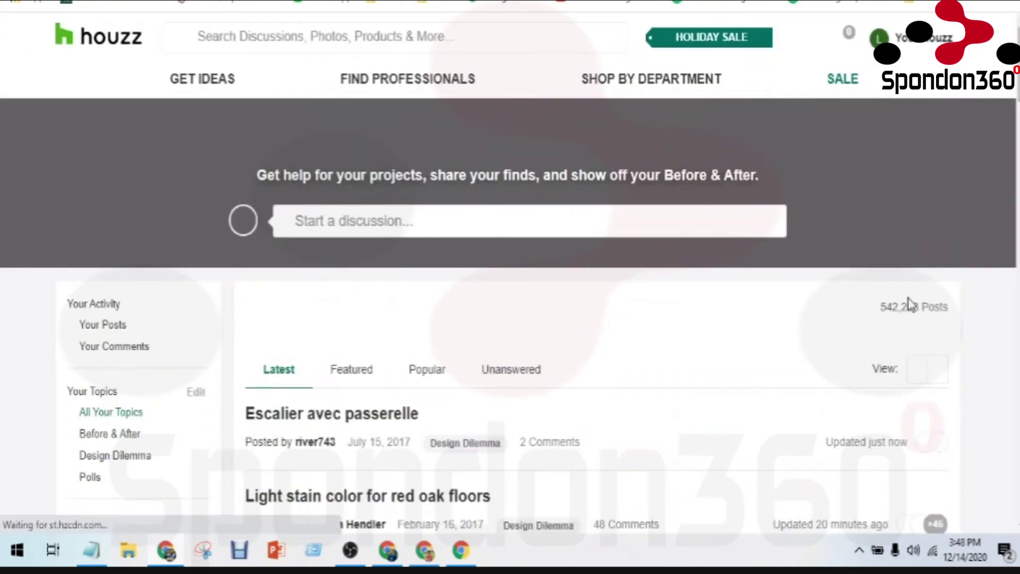
pyautogui.scroll(-3, 486, 215)
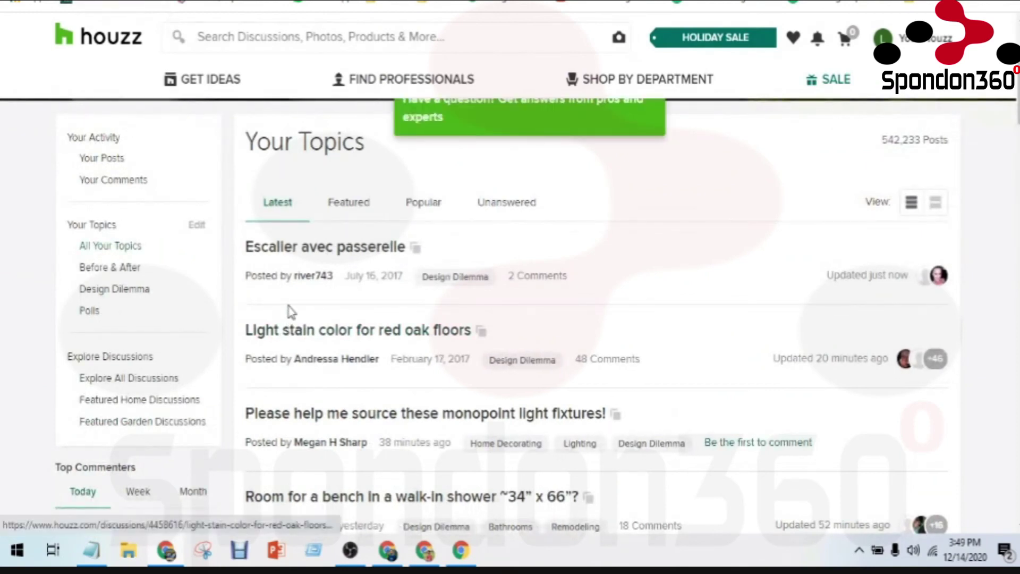
pyautogui.scroll(3, 292, 311)
pyautogui.click(430, 215)
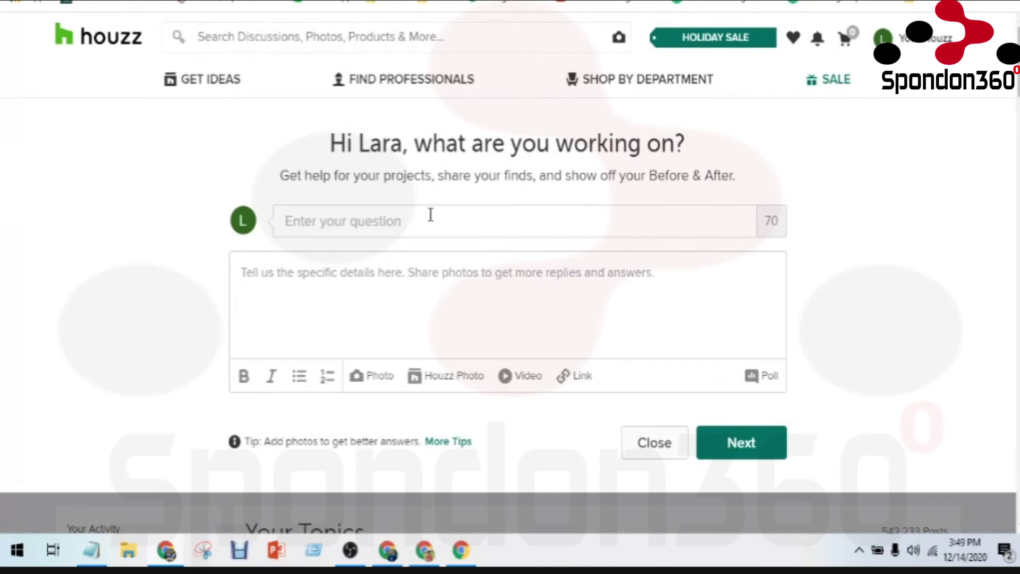
# - Type 'I need a Lockbox for my' as the start of the question
pyautogui.write('I need a')
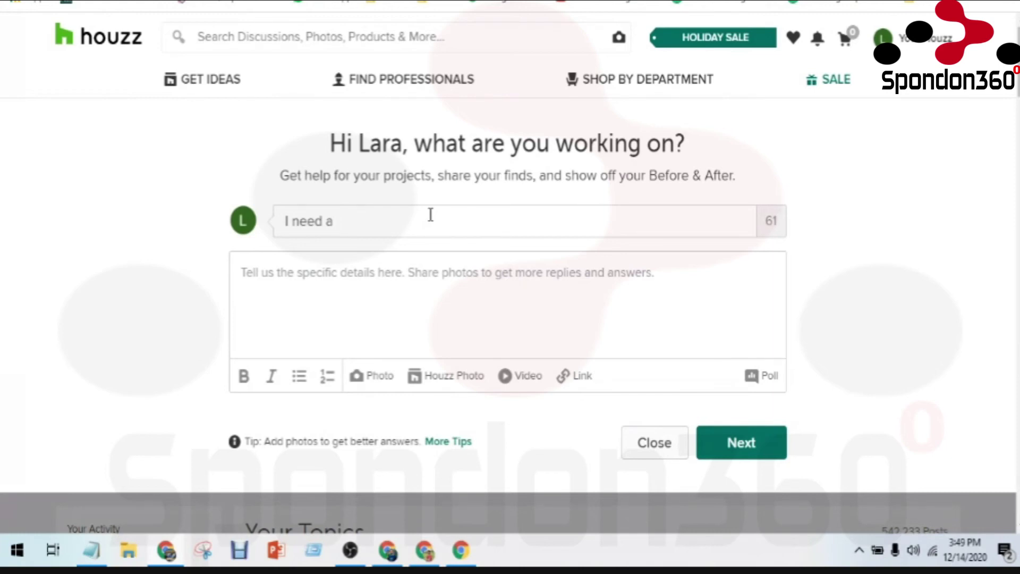
pyautogui.write(' Lockbox')
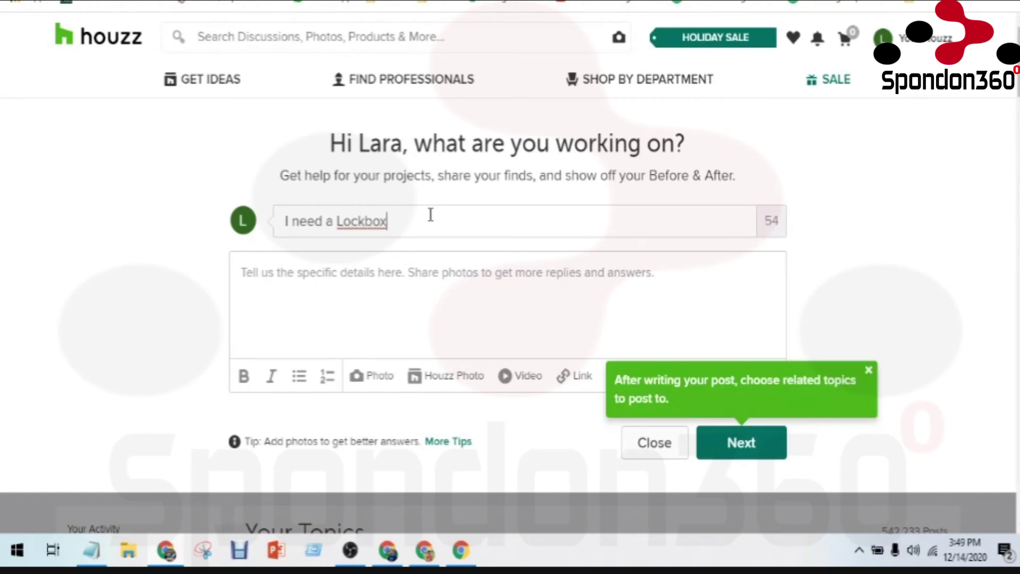
pyautogui.write(' for my')
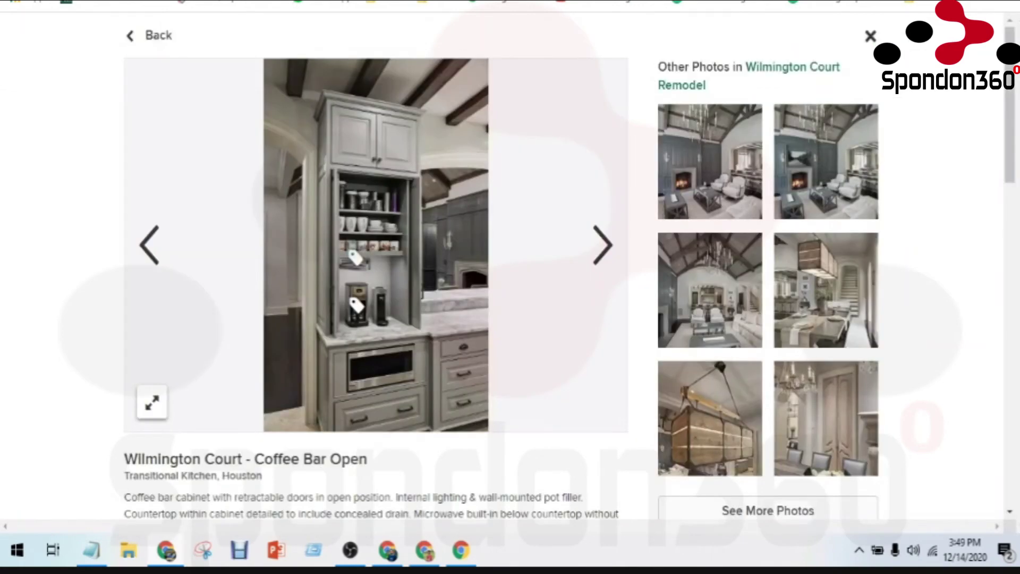
# - Load the bdresults50.com site in the other Chrome window
pyautogui.write('b')
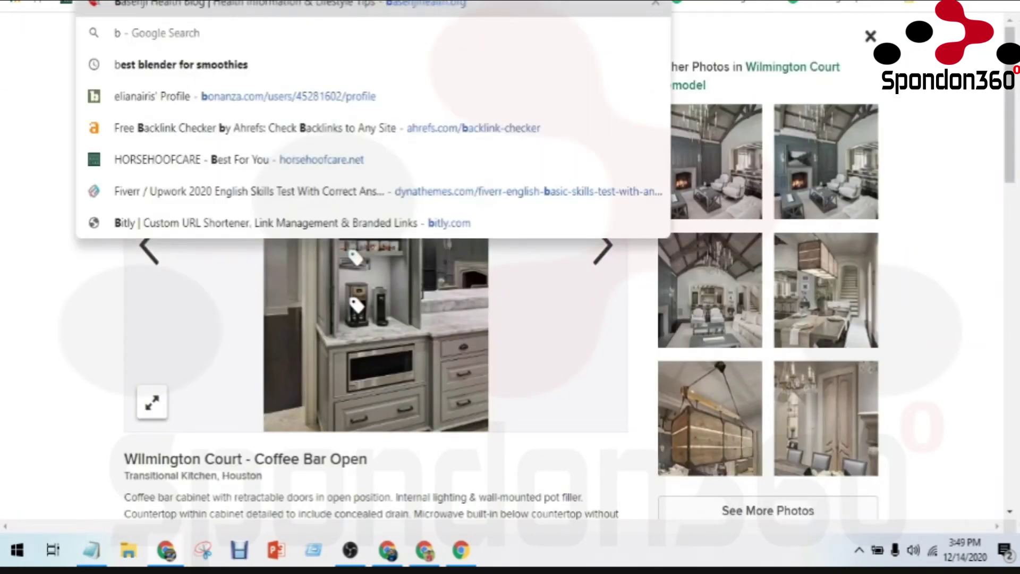
pyautogui.write('dre')
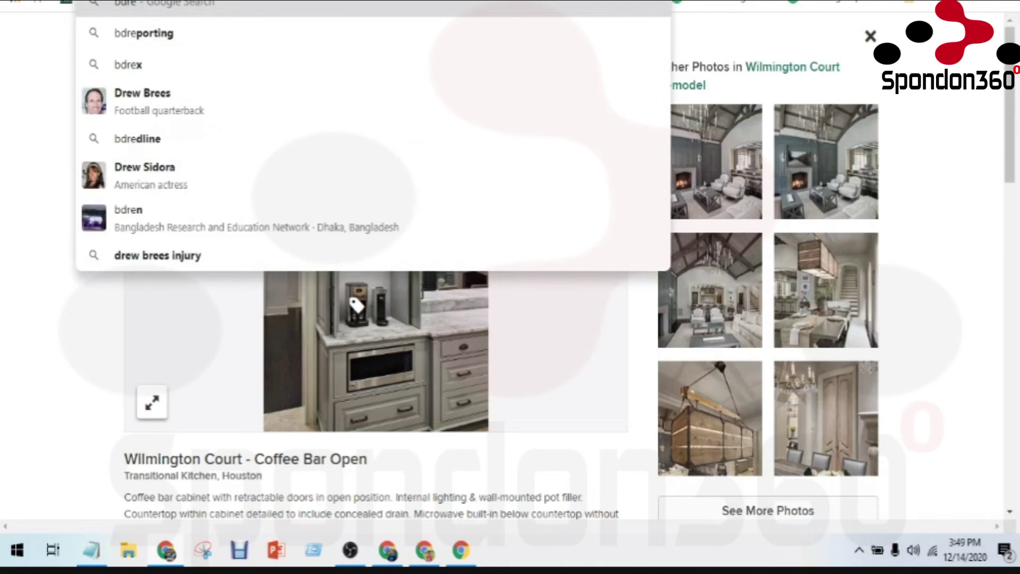
pyautogui.click(394, 560)
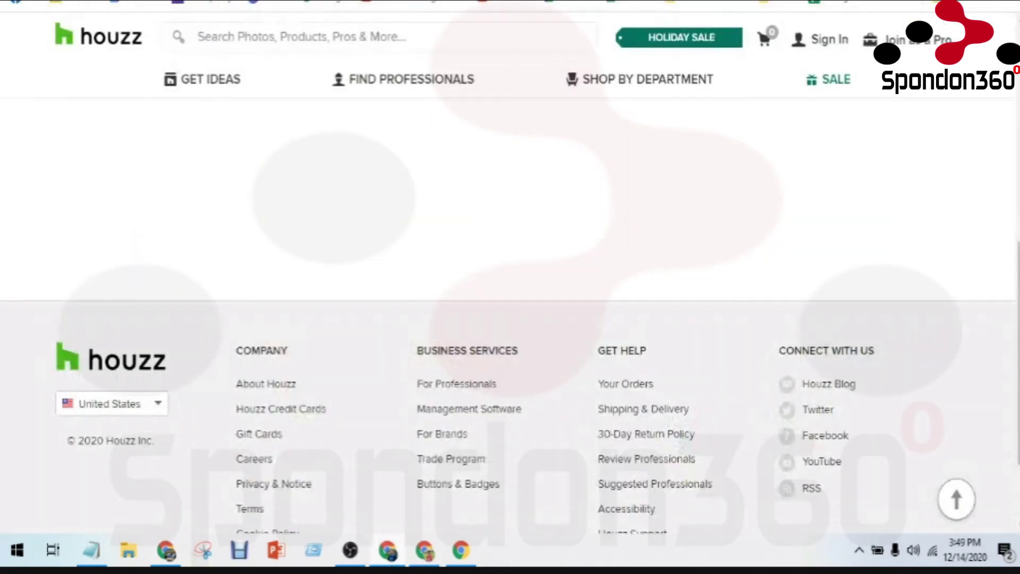
pyautogui.write('bd')
pyautogui.press('Return')
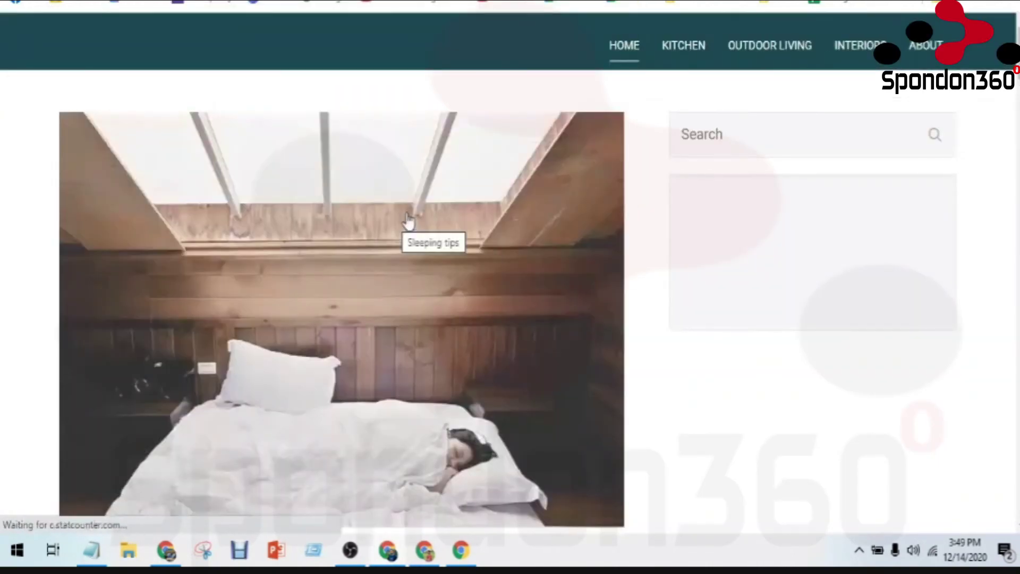
# - Open the MiLocks DKK-02SN review, copy the product name from its title, and return to Houzz
pyautogui.scroll(-9, 410, 235)
pyautogui.scroll(-15, 413, 208)
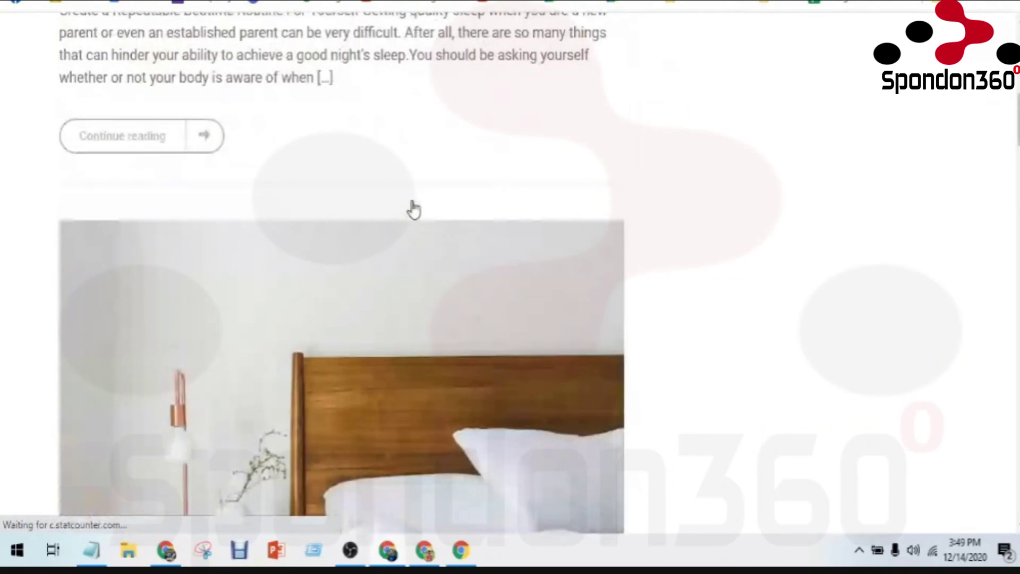
pyautogui.scroll(-9, 413, 203)
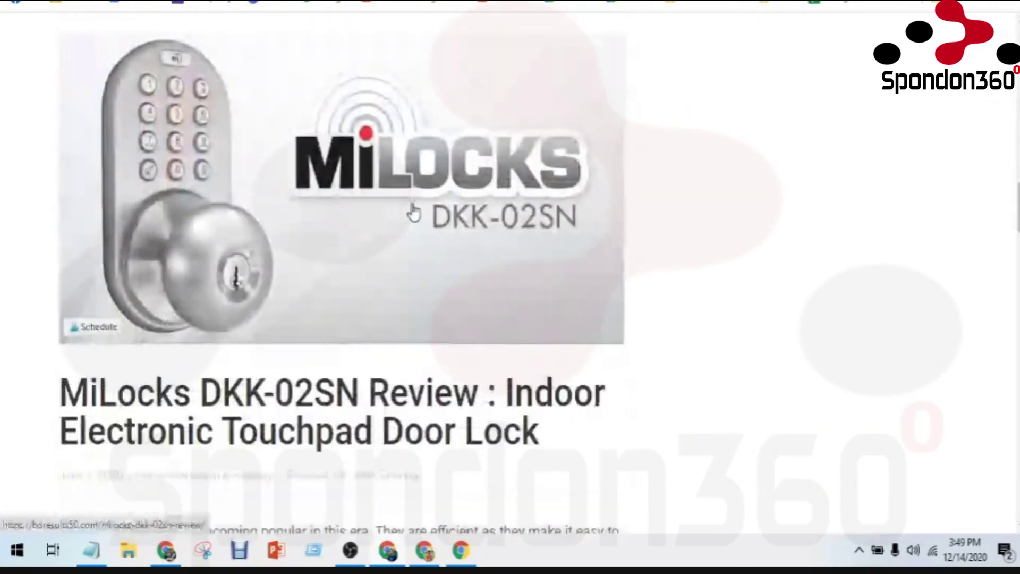
pyautogui.click(404, 176)
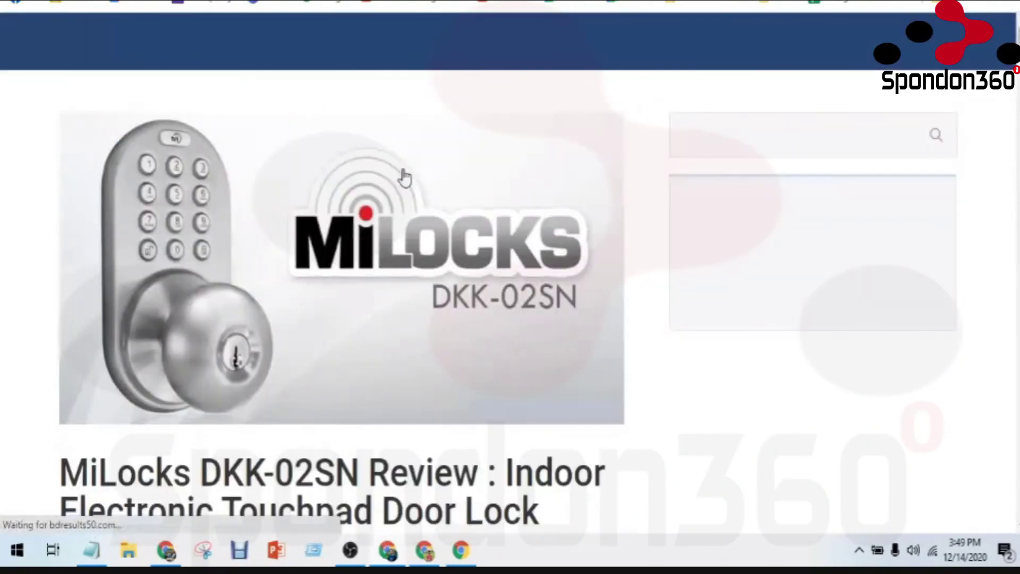
pyautogui.scroll(-4, 408, 184)
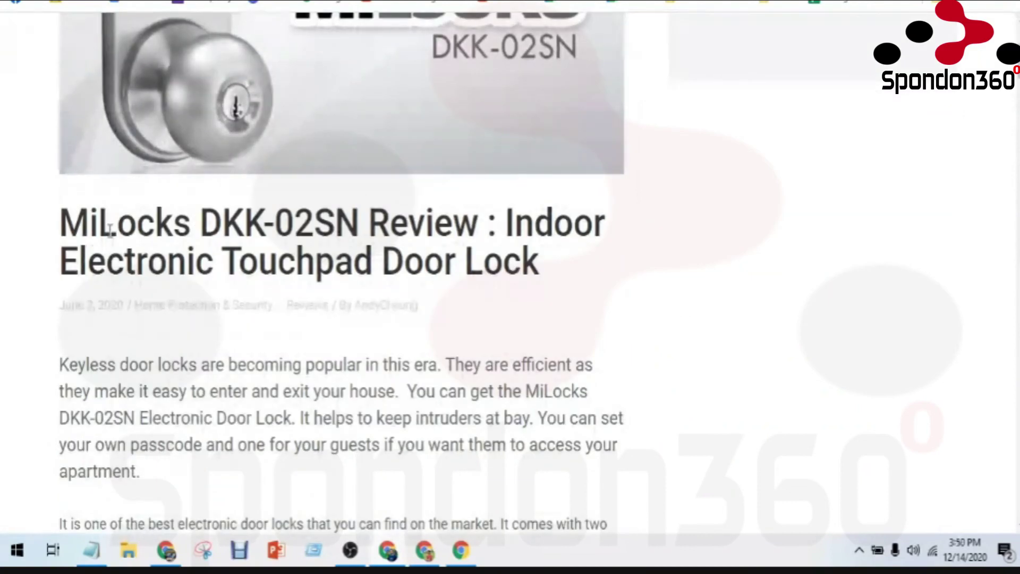
pyautogui.moveTo(60, 222); pyautogui.dragTo(357, 228)
pyautogui.hotkey('ctrl', 'c')
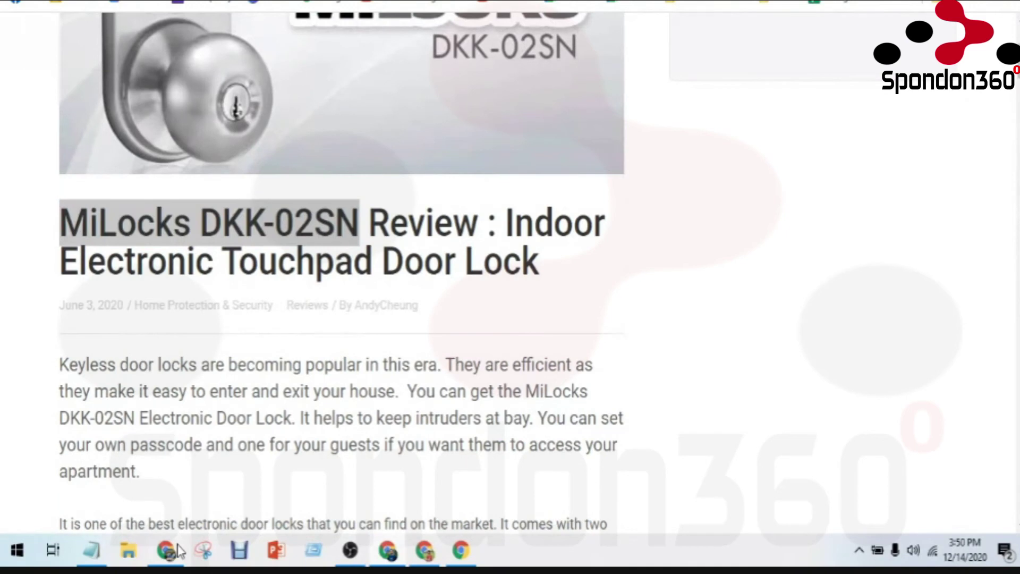
pyautogui.click(178, 552)
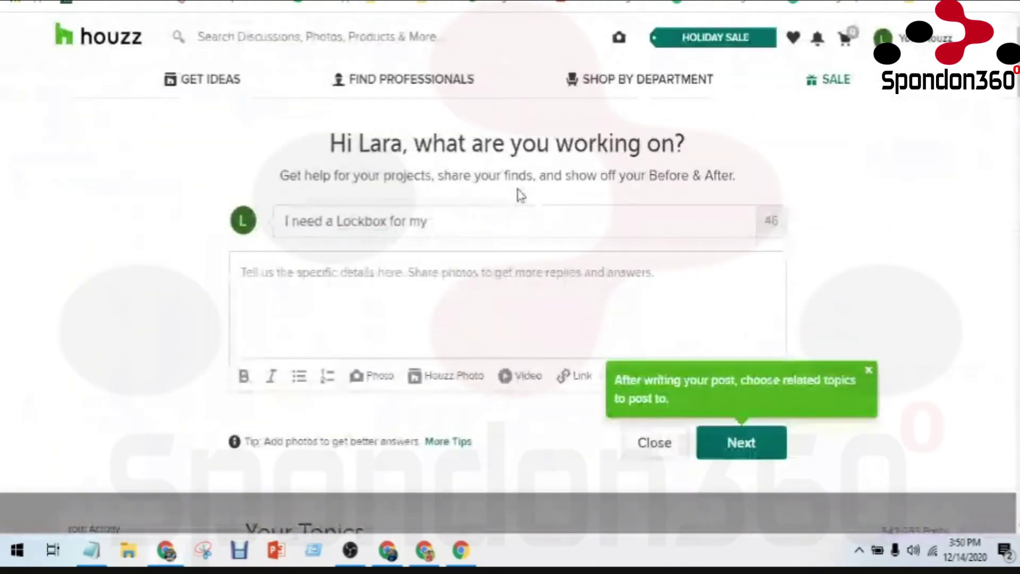
# - Replace the question with 'I want to buy MiLocks DKK-02SN Please tell me your opinion.'
pyautogui.hotkey('ctrl', 'a')
pyautogui.hotkey('ctrl', 'v')
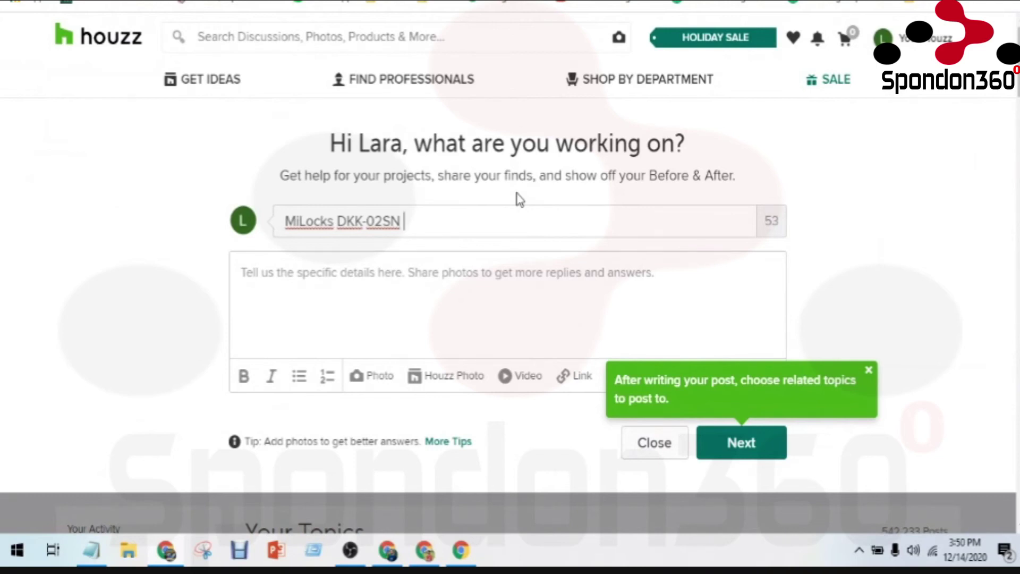
pyautogui.click(281, 223)
pyautogui.write('I wan')
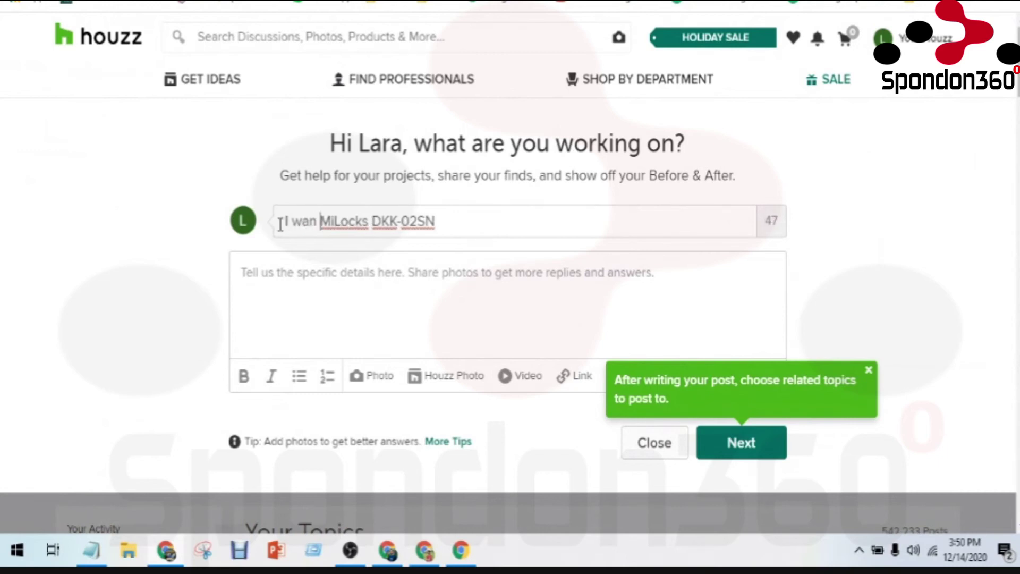
pyautogui.press('BackSpace')
pyautogui.write('t to ')
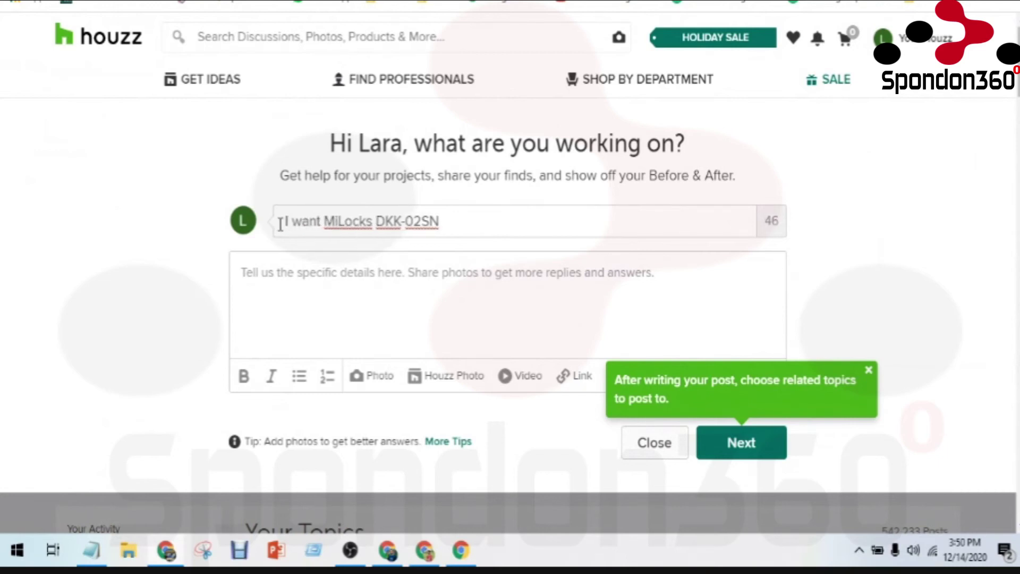
pyautogui.write('buy')
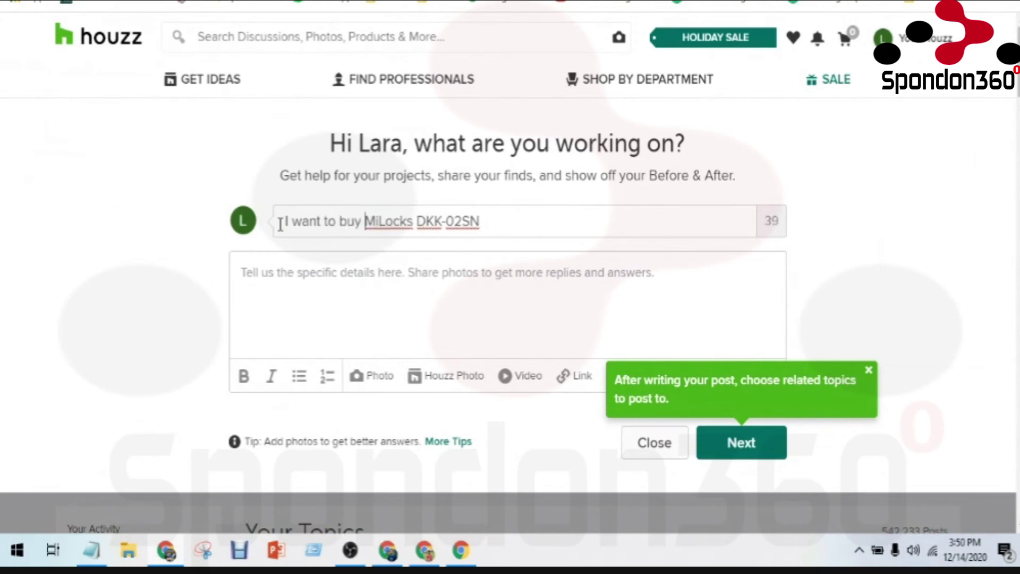
pyautogui.click(492, 224)
pyautogui.write('Please tell ')
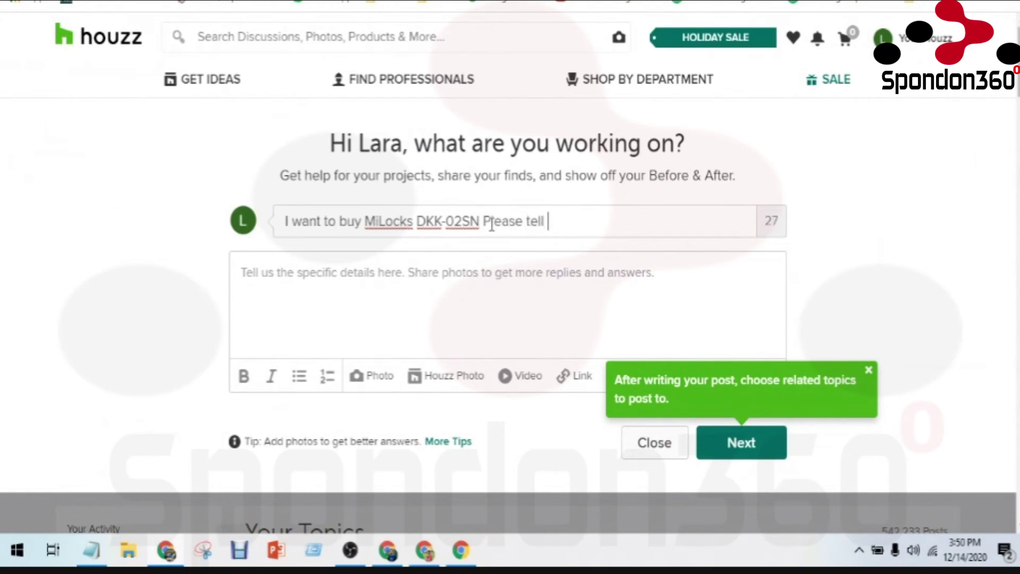
pyautogui.write('me your opinion.')
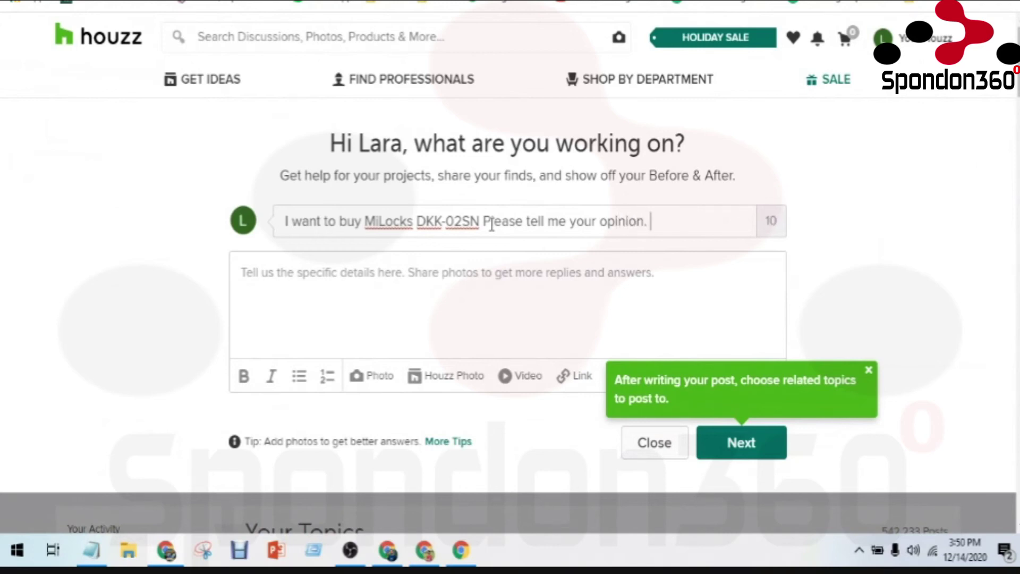
# - Copy the title sentence into the details box, then clear it
pyautogui.hotkey('ctrl', 'a')
pyautogui.hotkey('ctrl', 'c')
pyautogui.click(455, 270)
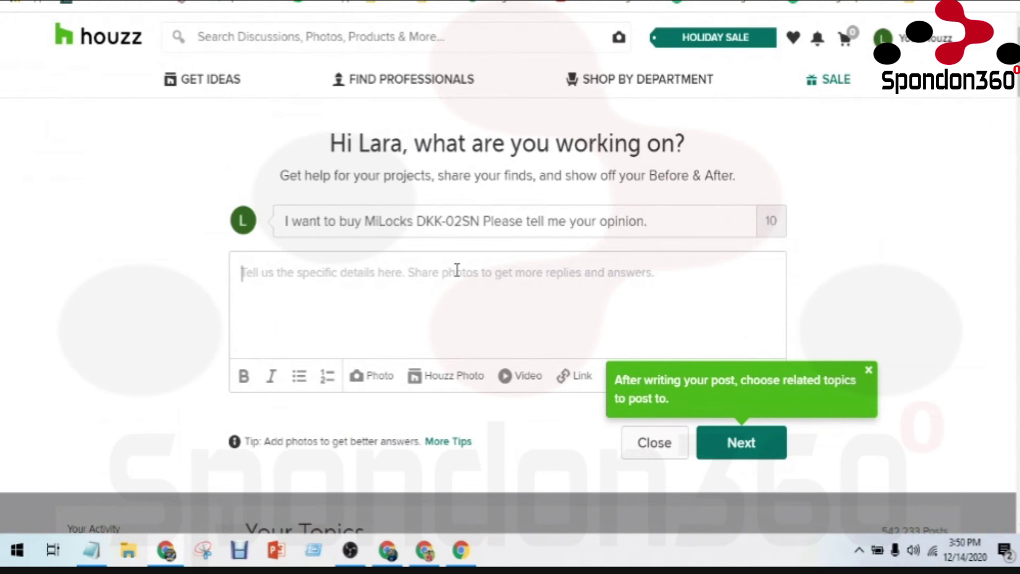
pyautogui.hotkey('ctrl', 'v')
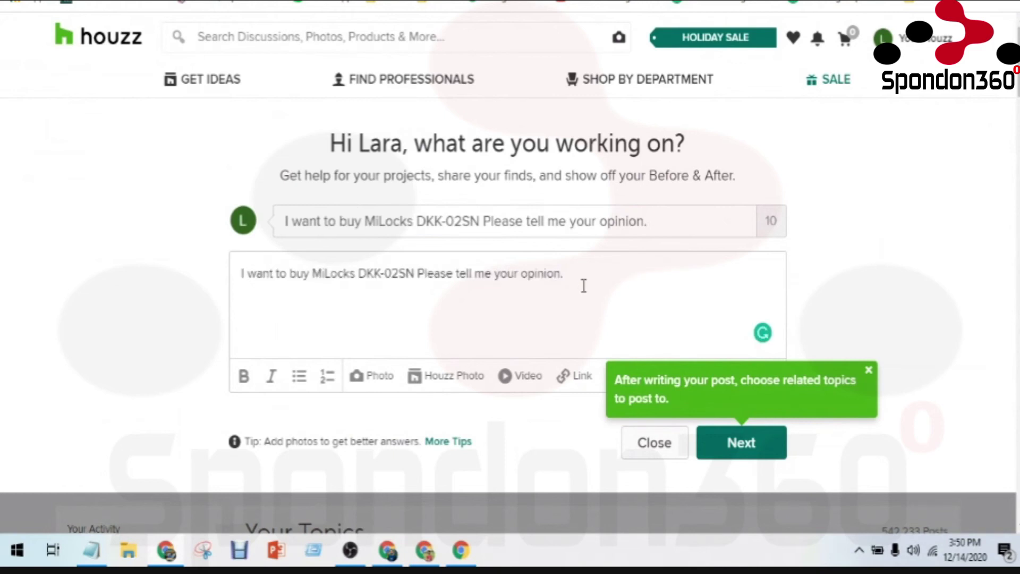
pyautogui.write('I')
pyautogui.moveTo(571, 275); pyautogui.dragTo(191, 304)
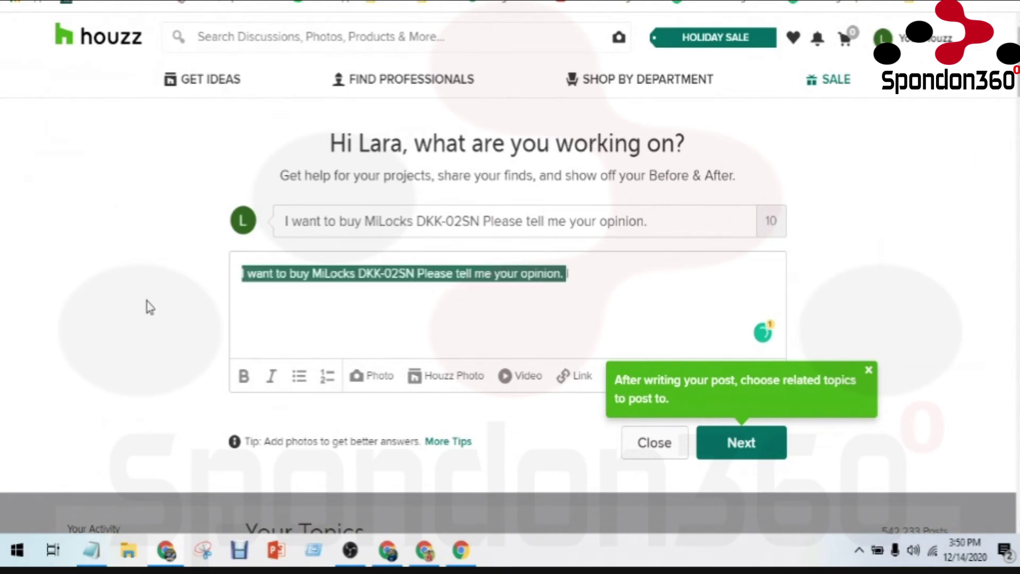
pyautogui.press('BackSpace')
# - Write 'I Found a review on the internet Please suggest me can I buy this lock' in the details
pyautogui.write('I')
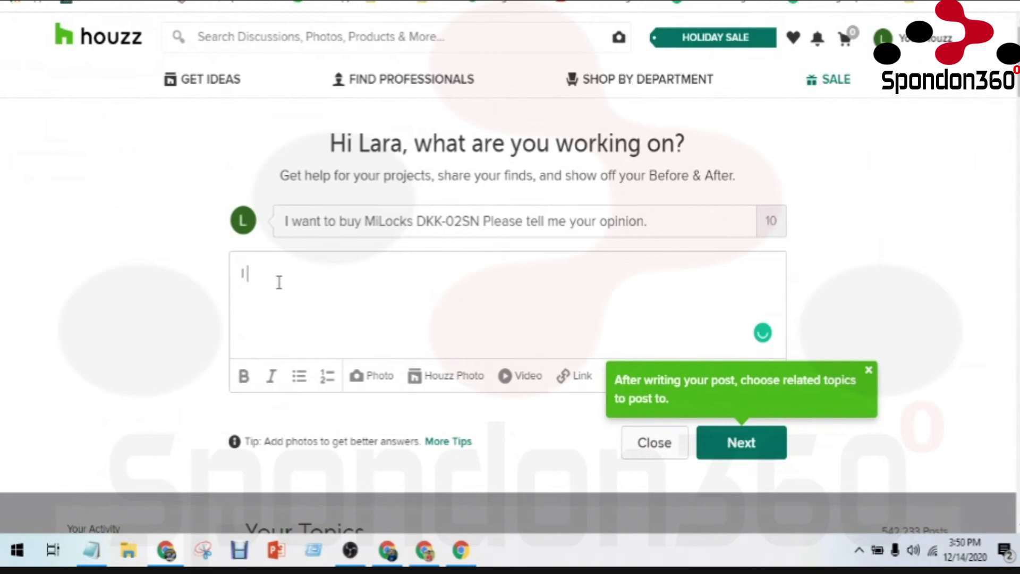
pyautogui.write(' Found a reivew')
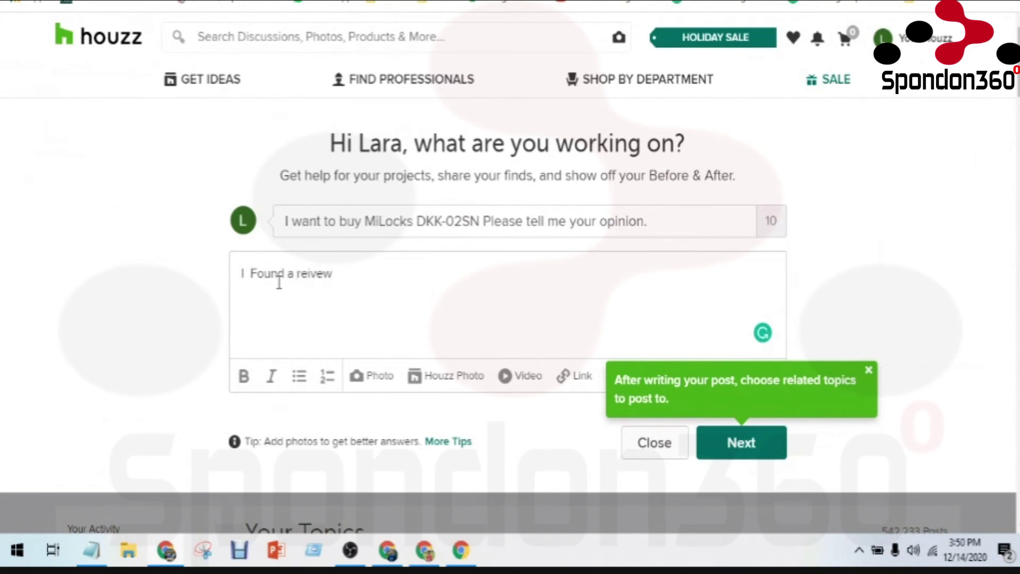
pyautogui.write(' on i')
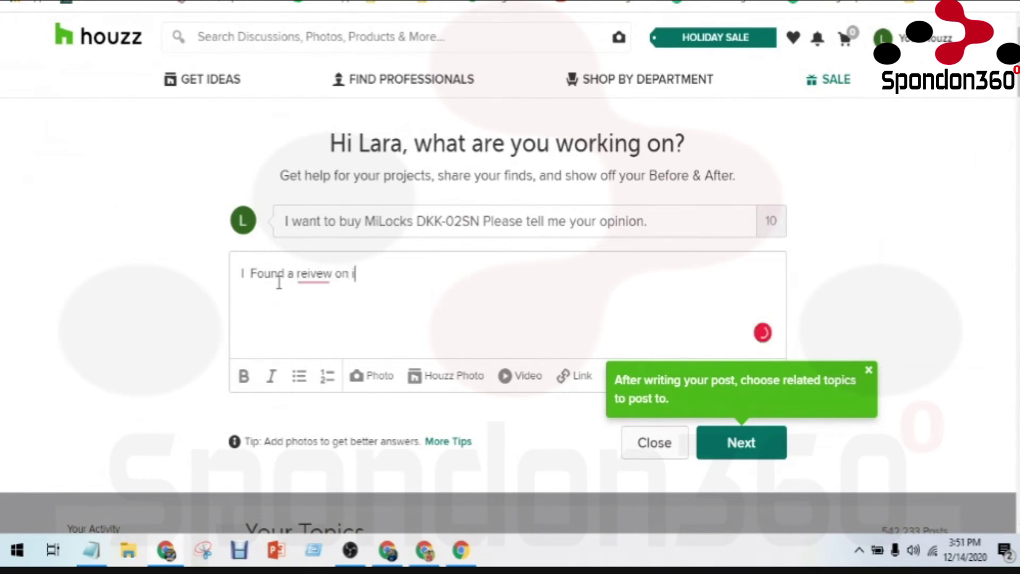
pyautogui.write('nternet.')
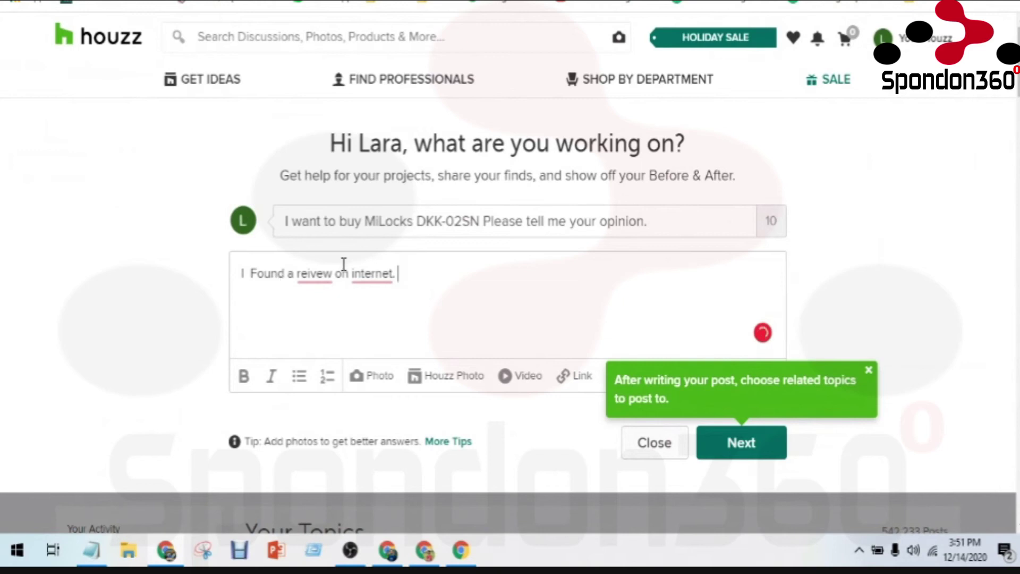
pyautogui.click(326, 275)
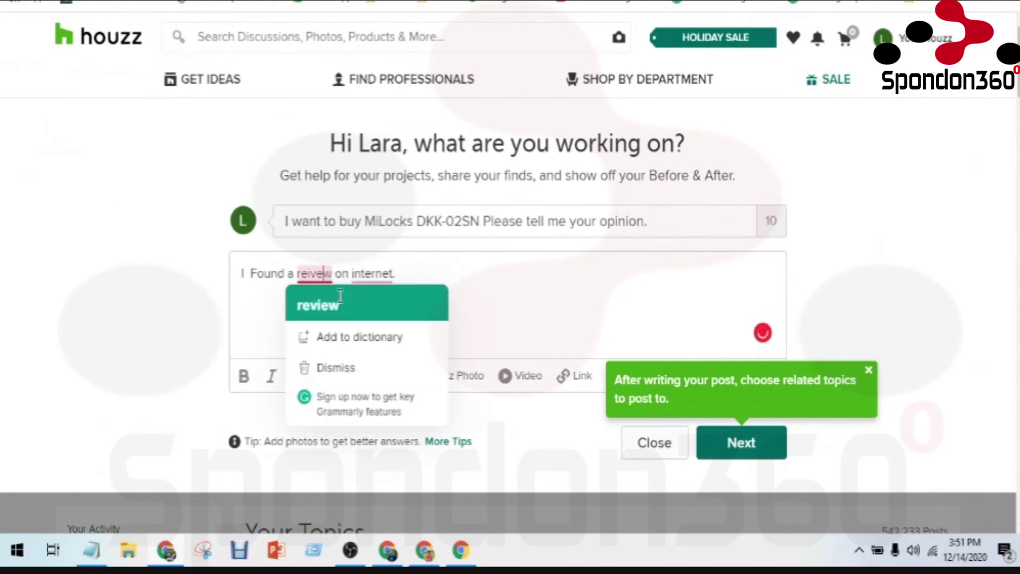
pyautogui.click(318, 305)
pyautogui.click(386, 273)
pyautogui.click(386, 321)
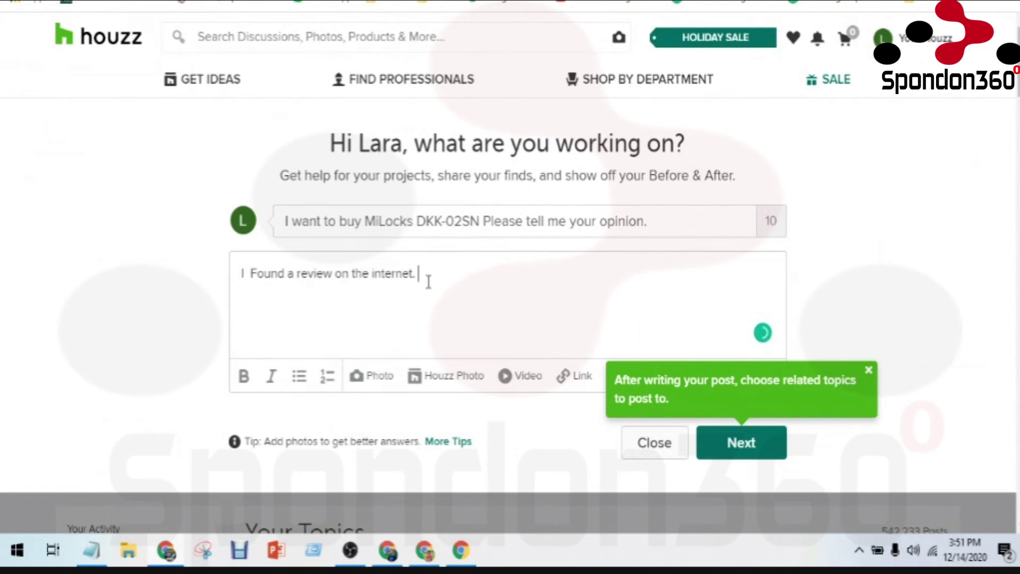
pyautogui.write('Please sugg')
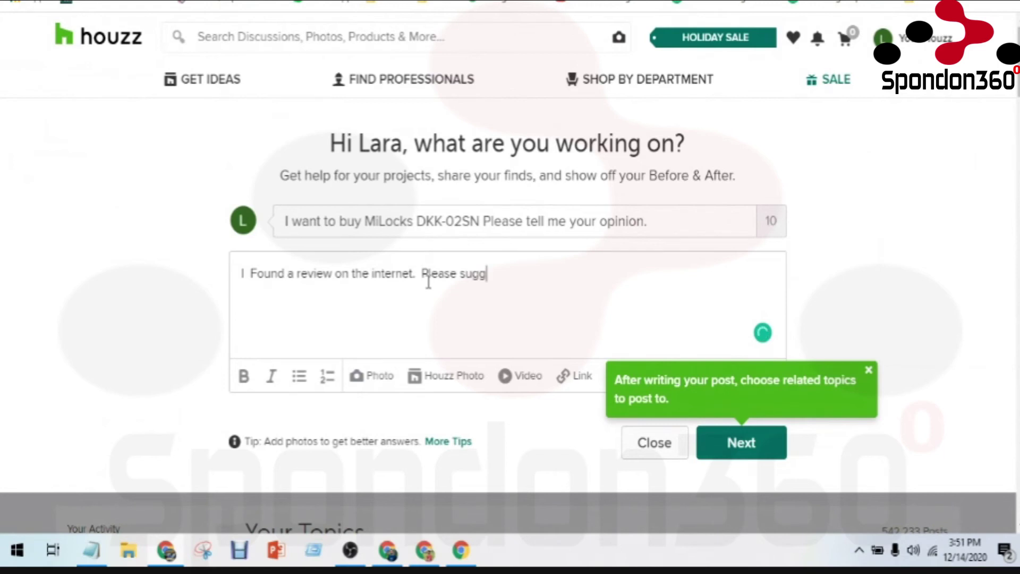
pyautogui.write('est me can I bu')
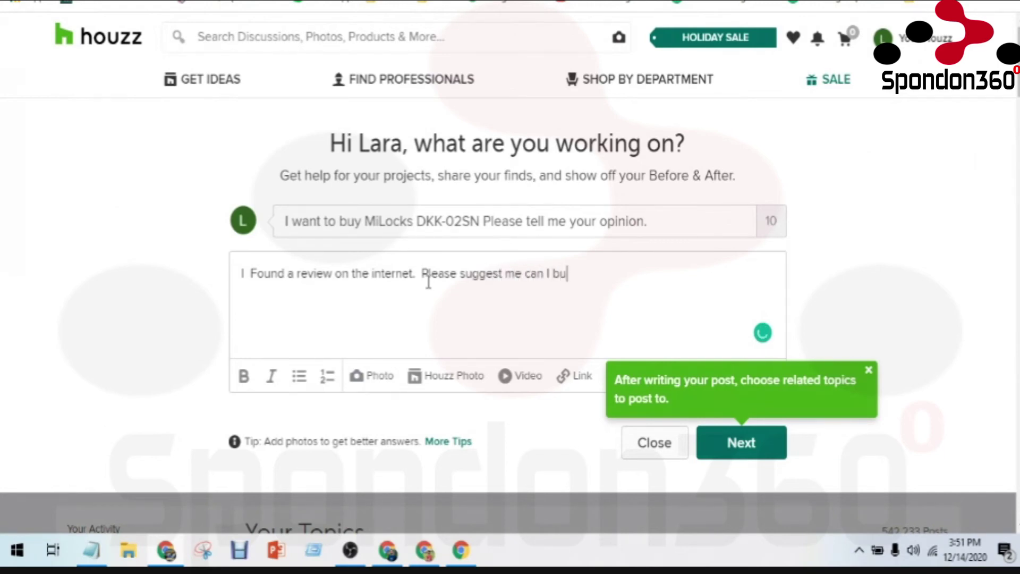
pyautogui.write('y this lock>')
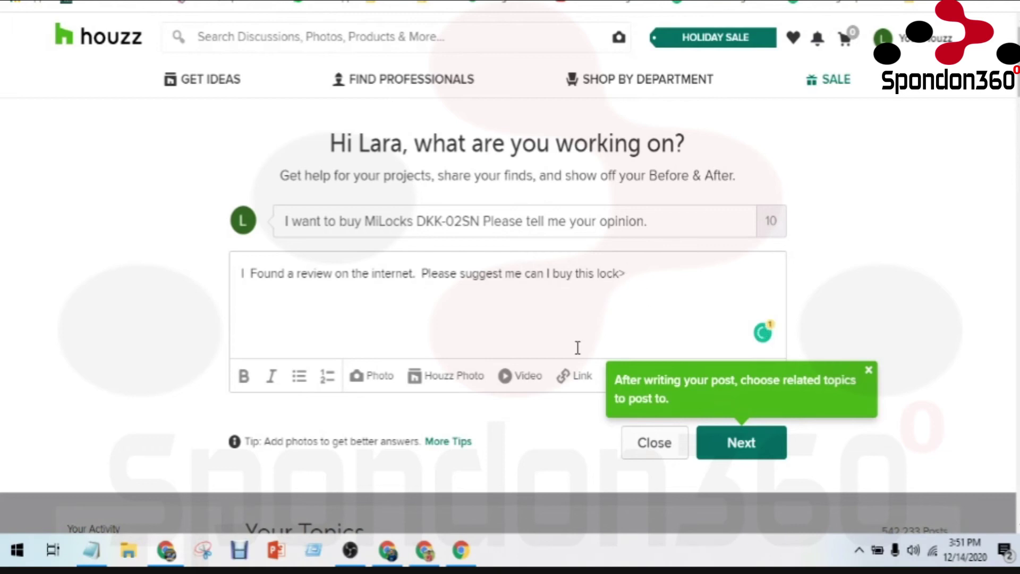
pyautogui.click(571, 375)
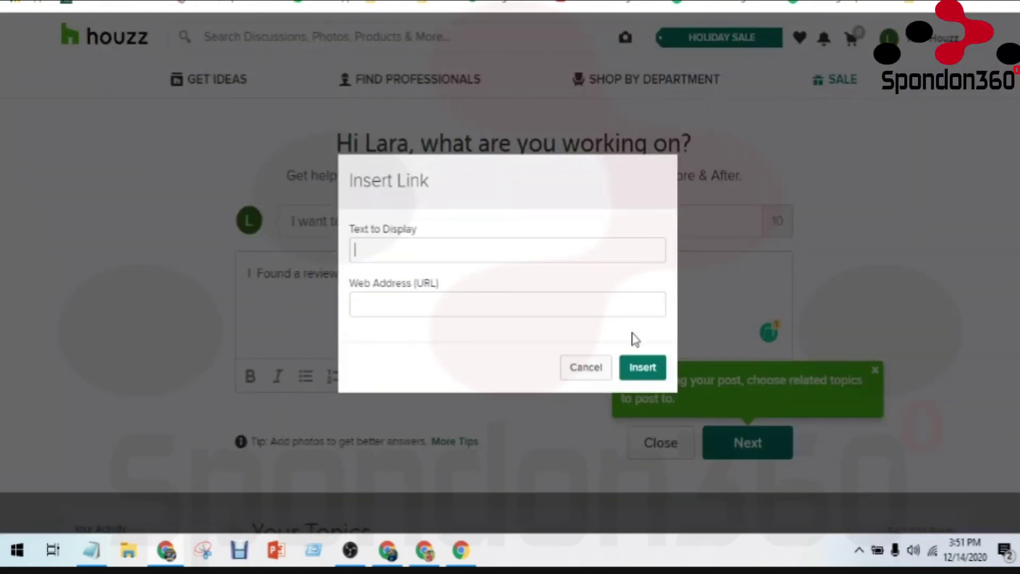
# - Copy the web address of the MiLocks DKK-02SN review page on bdresults50.com
pyautogui.click(92, 550)
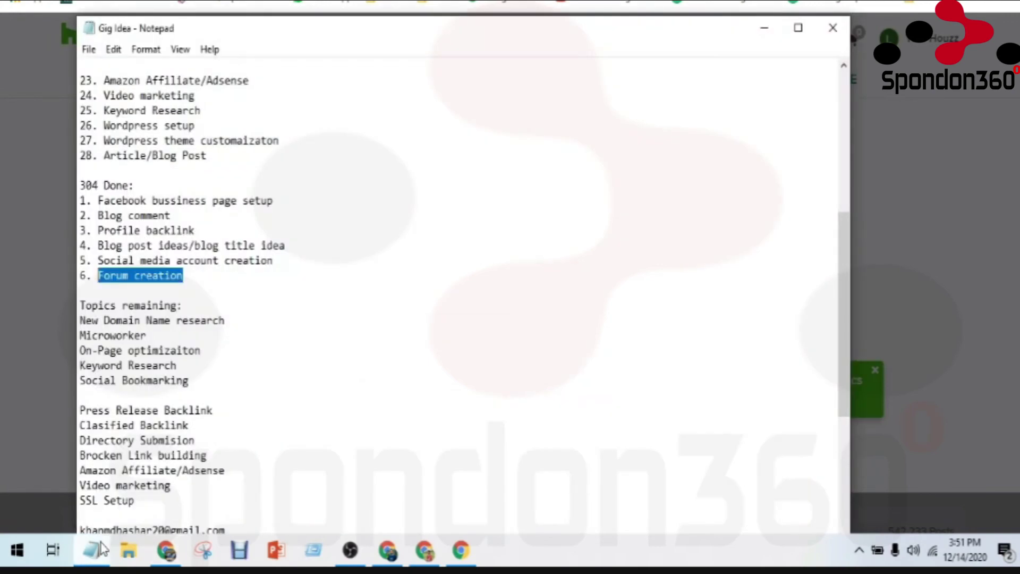
pyautogui.click(165, 548)
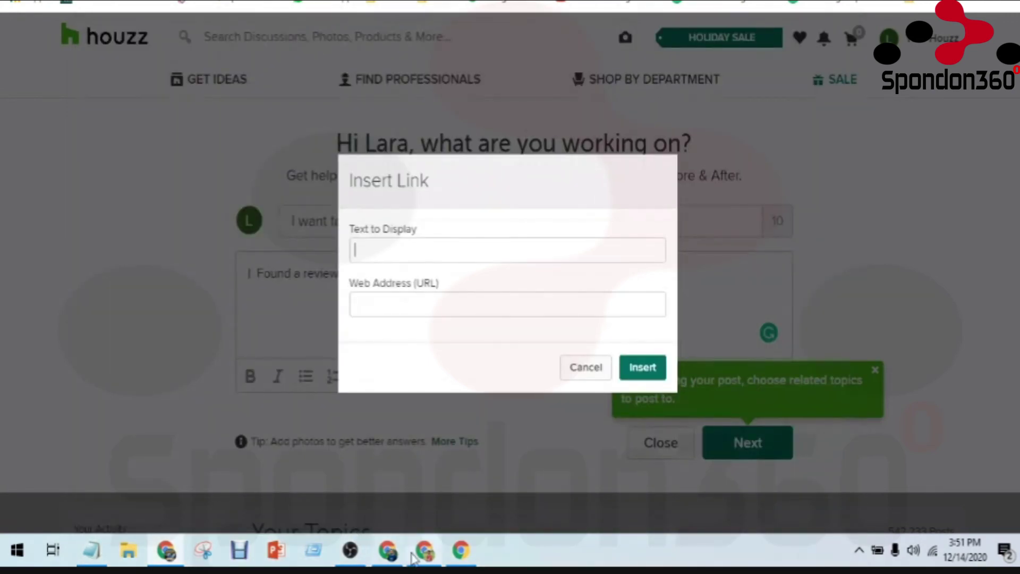
pyautogui.click(388, 551)
pyautogui.click(314, 2)
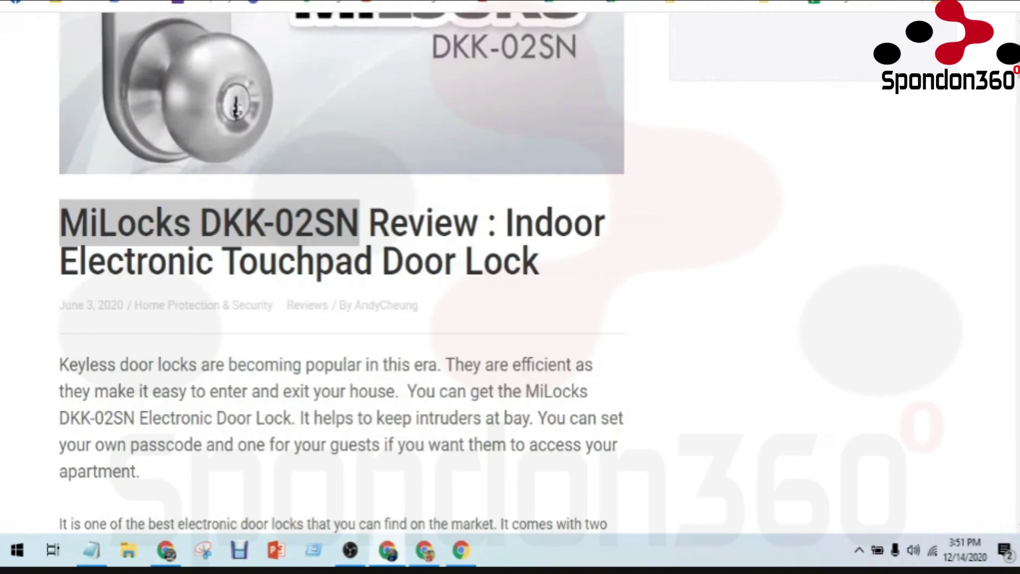
pyautogui.click(390, 551)
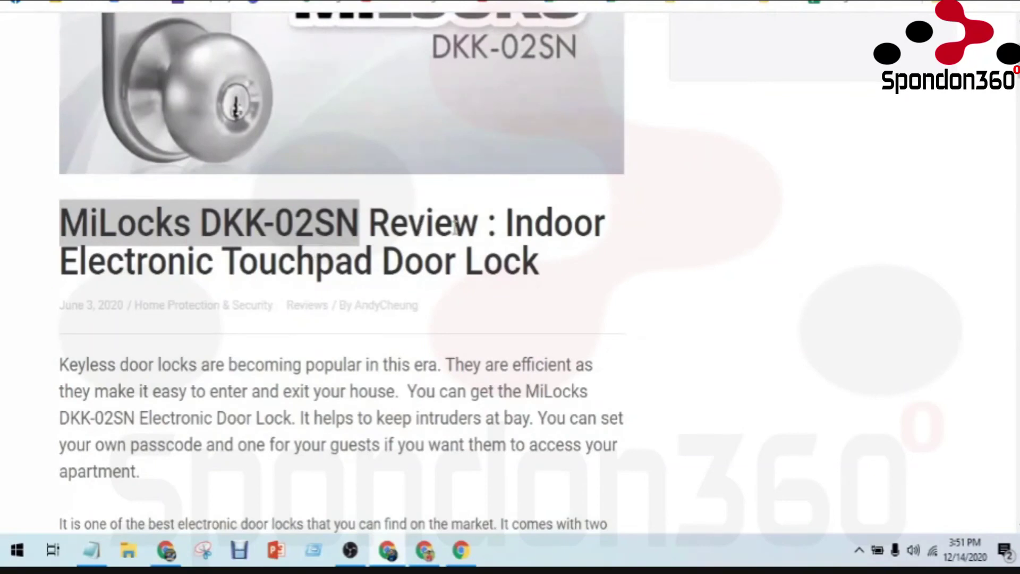
# - Insert the review link with display text 'MiLocks DKK-02SN Review' at the end of the post details
pyautogui.moveTo(478, 223); pyautogui.dragTo(60, 223)
pyautogui.hotkey('ctrl', 'c')
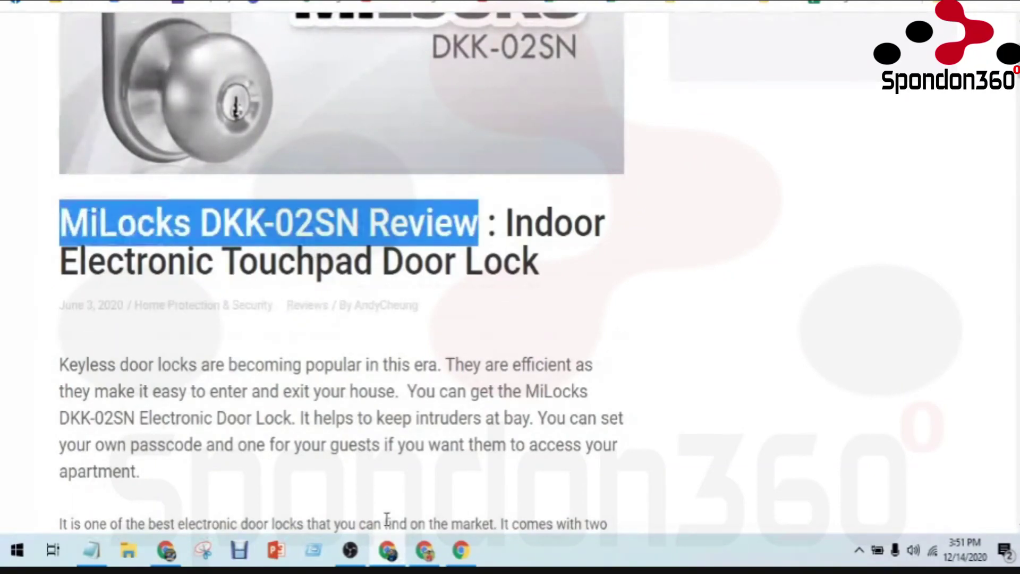
pyautogui.click(388, 550)
pyautogui.click(419, 251)
pyautogui.hotkey('ctrl', 'v')
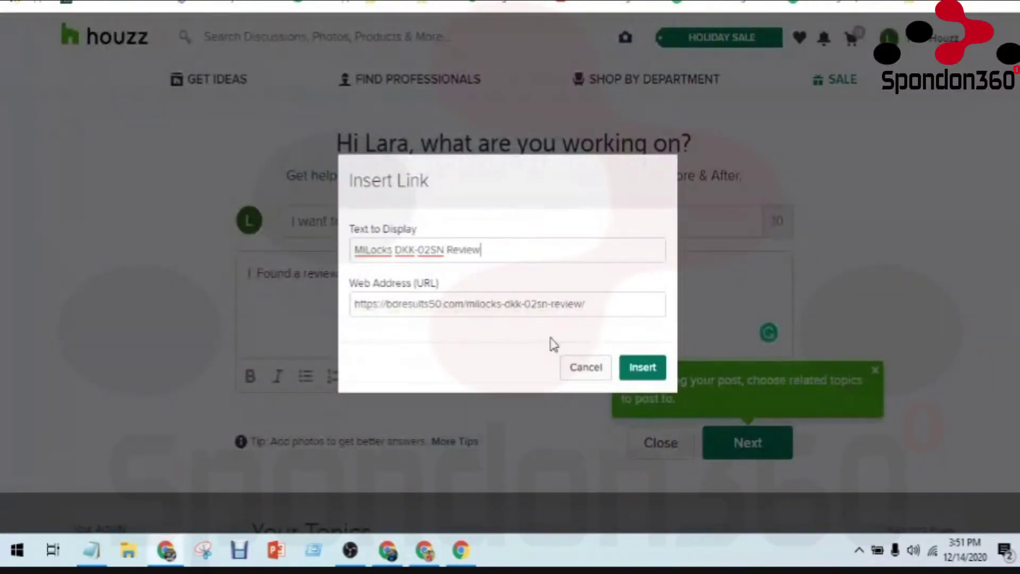
pyautogui.click(640, 368)
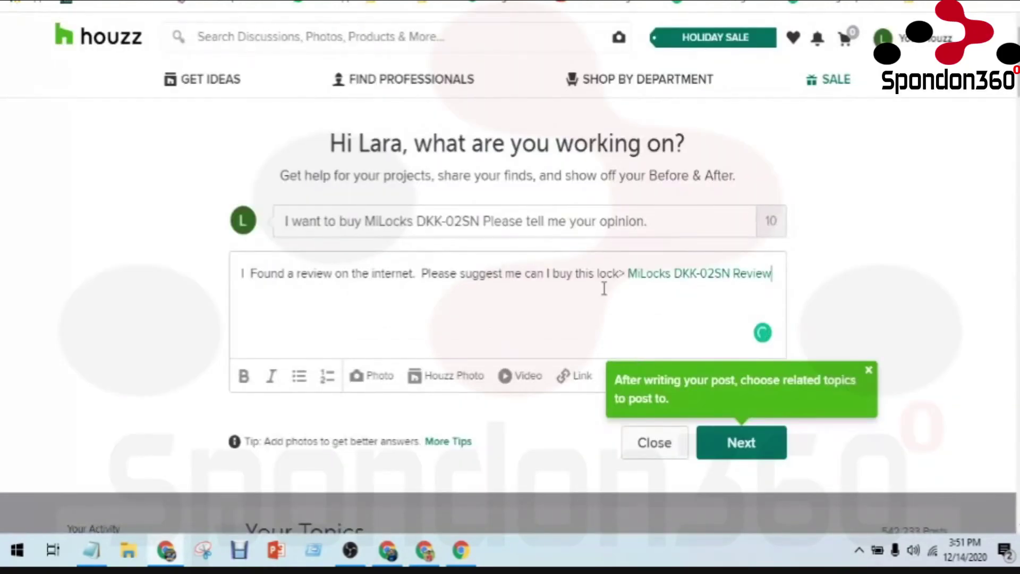
pyautogui.click(620, 274)
# - Replace the stray '>' after 'lock' with a full stop and continue to Choose Topics
pyautogui.press('Delete')
pyautogui.write('.')
pyautogui.scroll(-3, 526, 268)
pyautogui.scroll(-2, 526, 268)
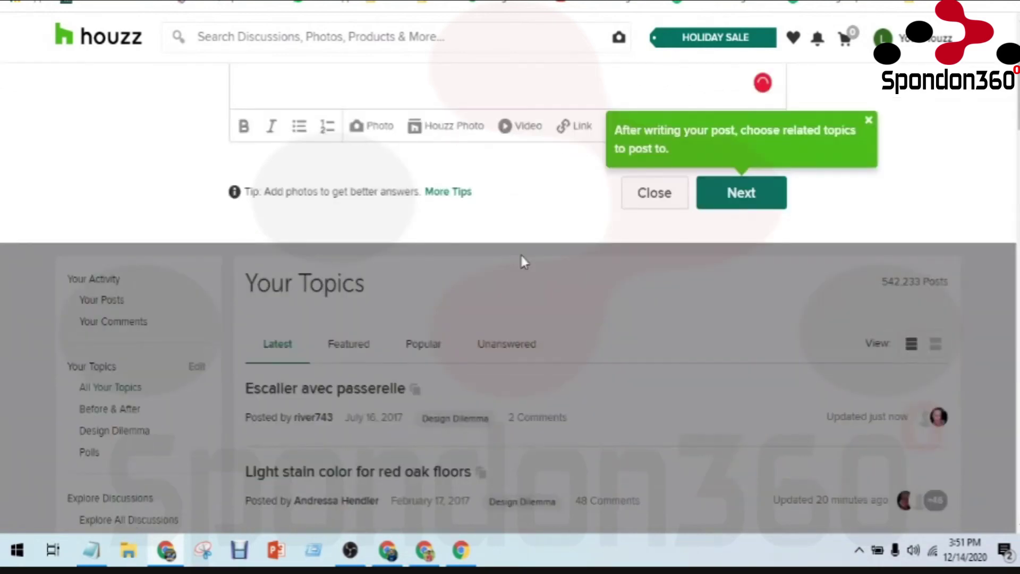
pyautogui.click(762, 195)
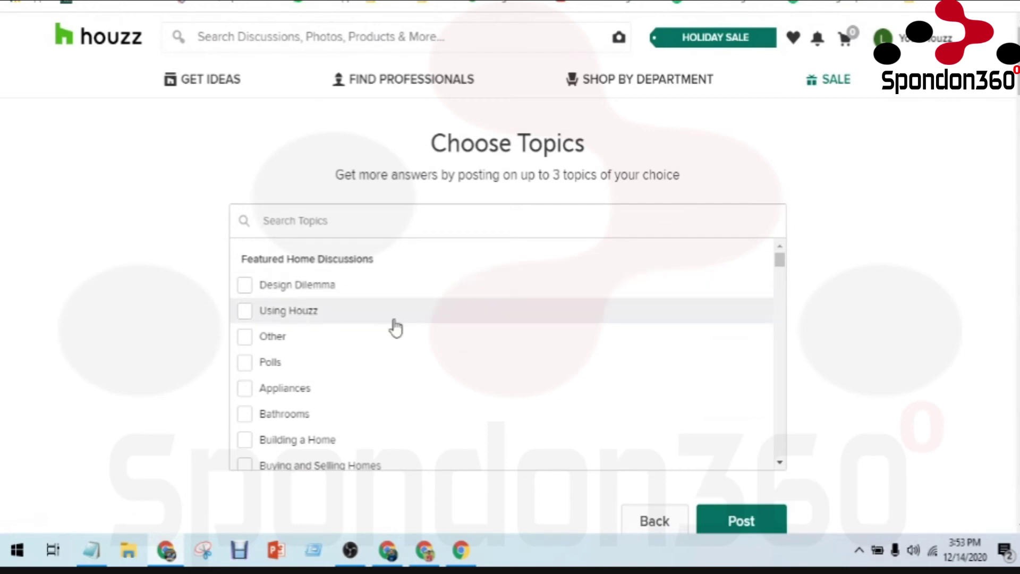
pyautogui.scroll(-1, 388, 332)
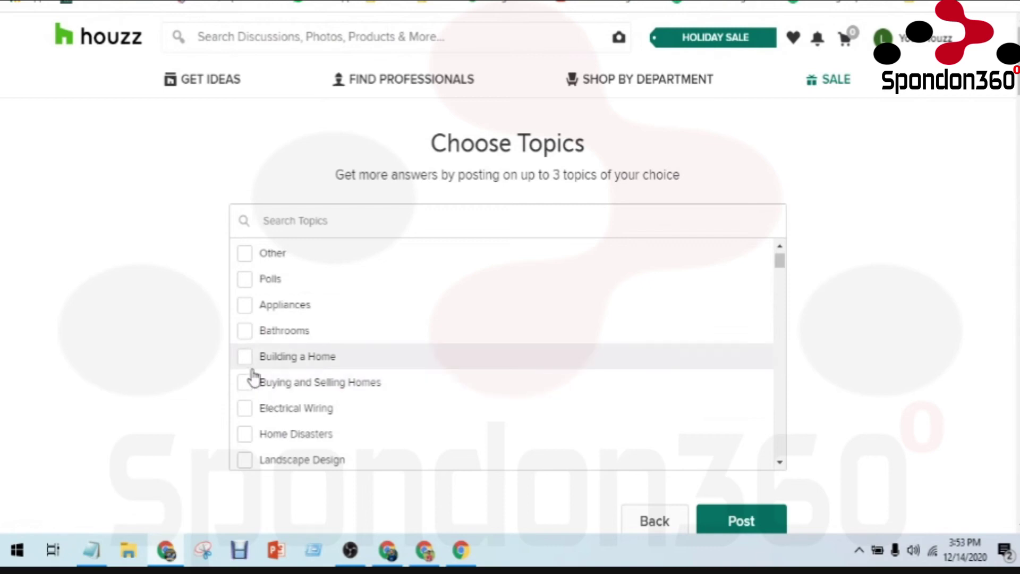
# - Search the topic list for 'door lock', 'lock', 'a' and 'sec' to find a fitting topic
pyautogui.scroll(-1, 254, 369)
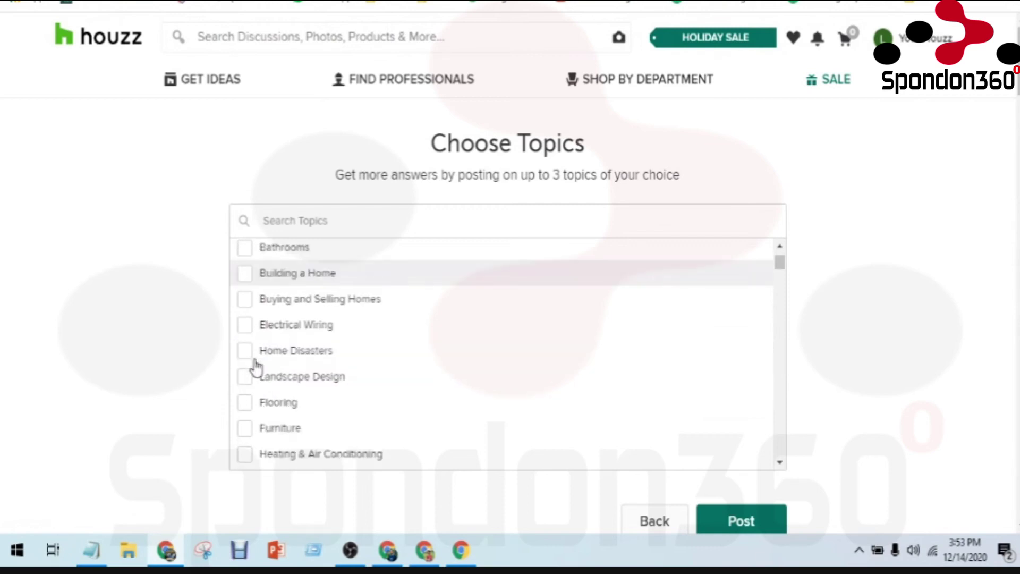
pyautogui.scroll(-1, 255, 366)
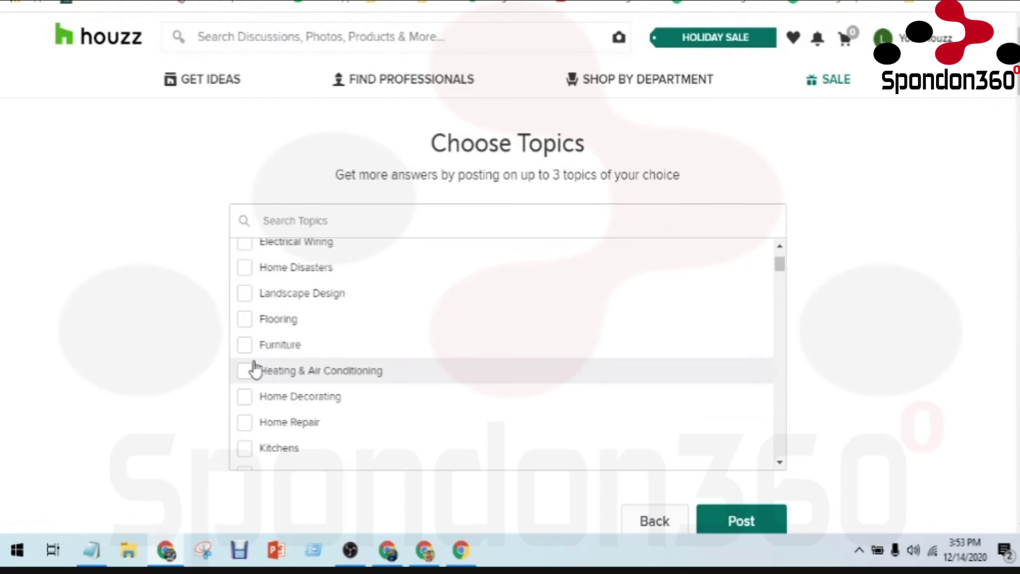
pyautogui.scroll(-1, 255, 368)
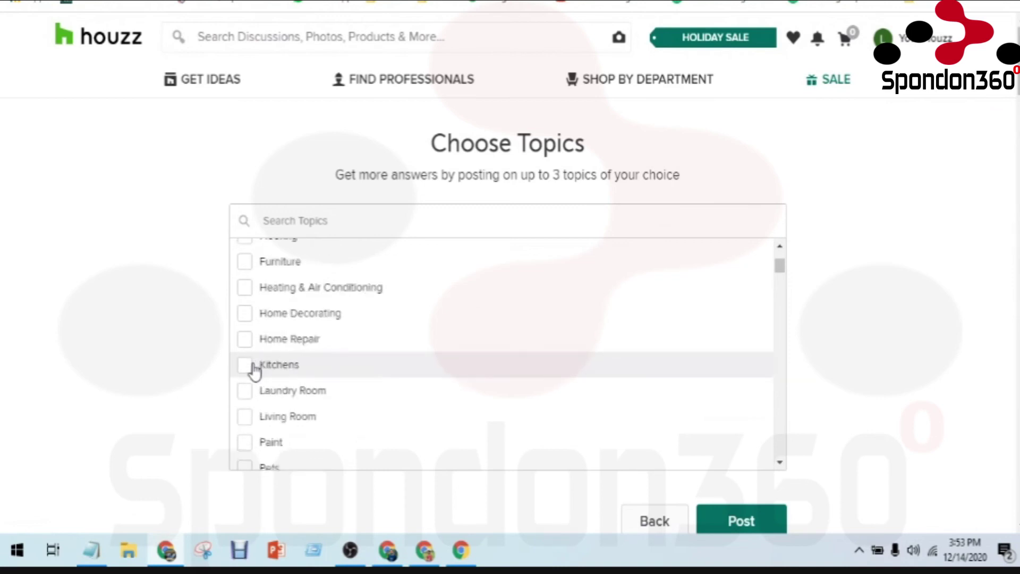
pyautogui.scroll(-1, 255, 372)
pyautogui.scroll(-1, 254, 375)
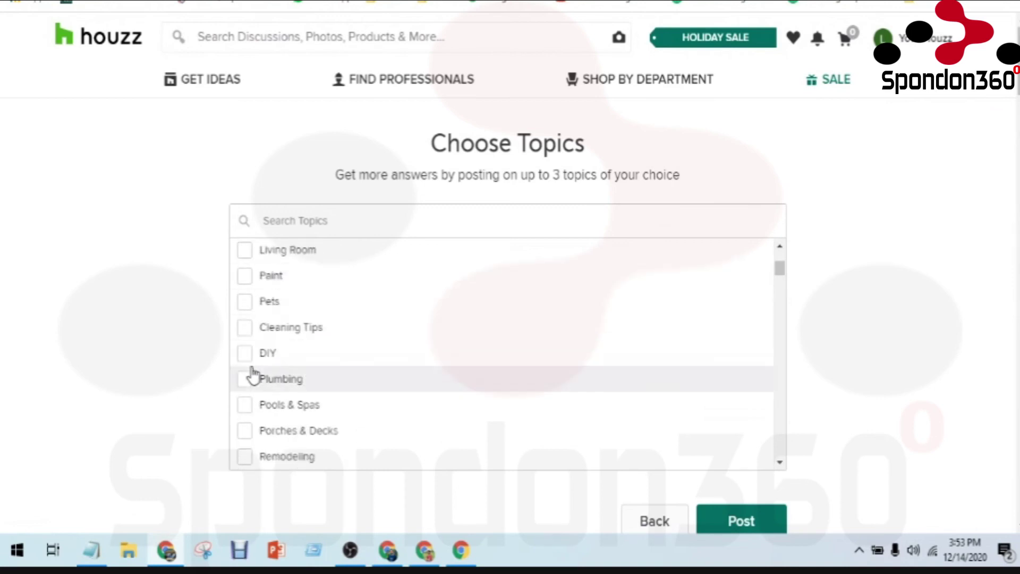
pyautogui.scroll(-1, 252, 374)
pyautogui.scroll(-2, 250, 376)
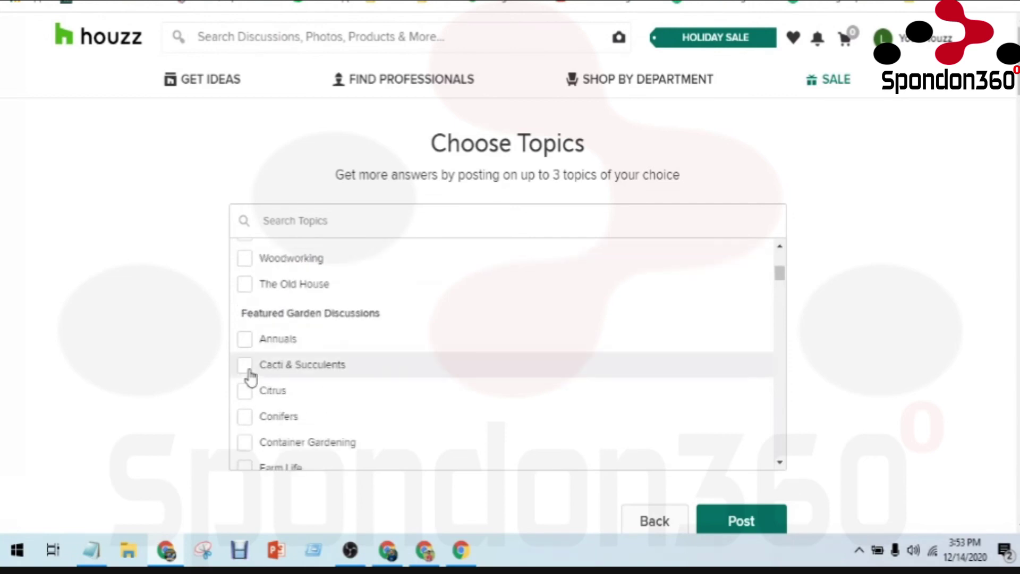
pyautogui.scroll(1, 251, 376)
pyautogui.scroll(-7, 251, 377)
pyautogui.scroll(-3, 250, 379)
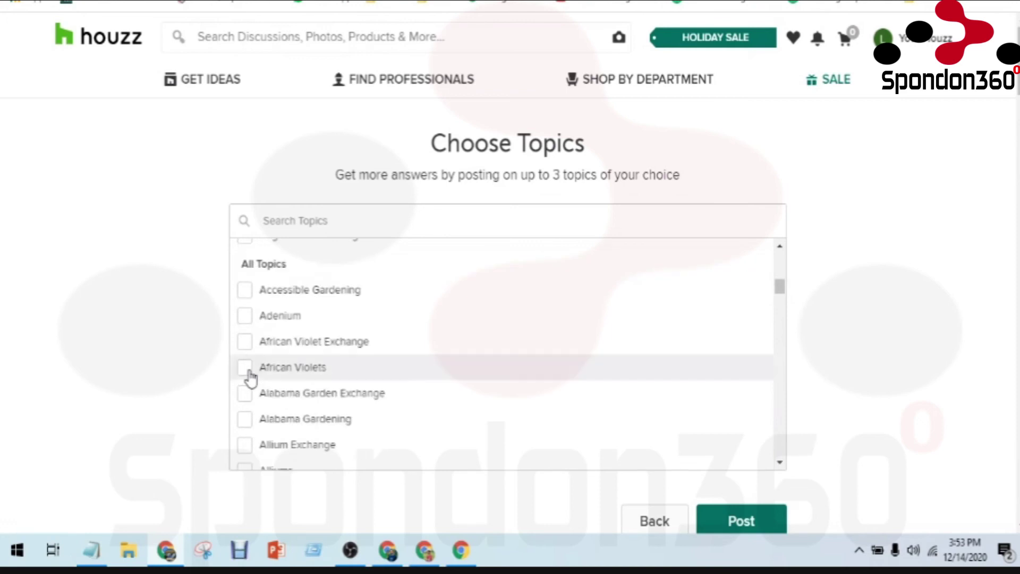
pyautogui.click(293, 229)
pyautogui.scroll(-1, 293, 233)
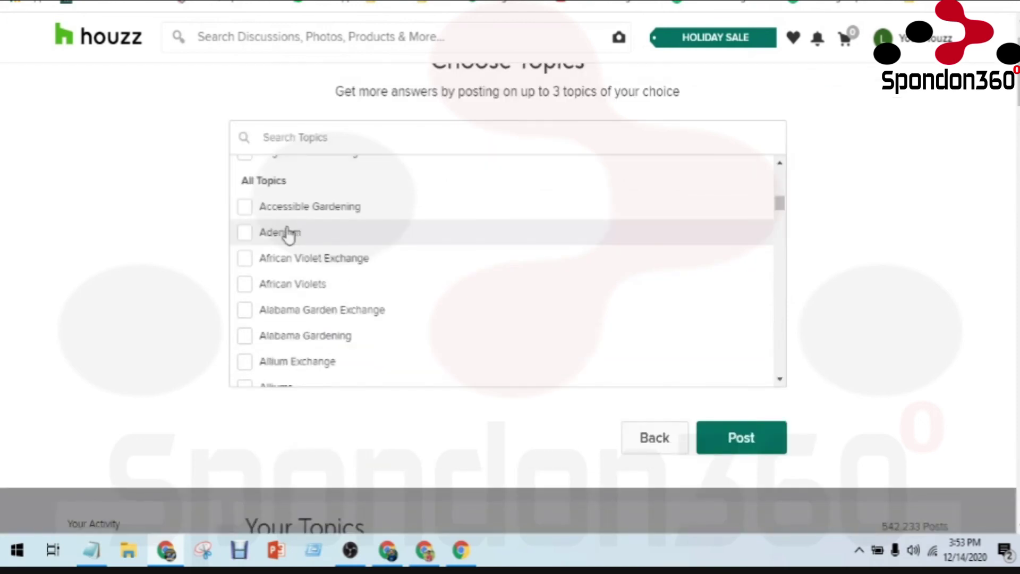
pyautogui.write('door lock')
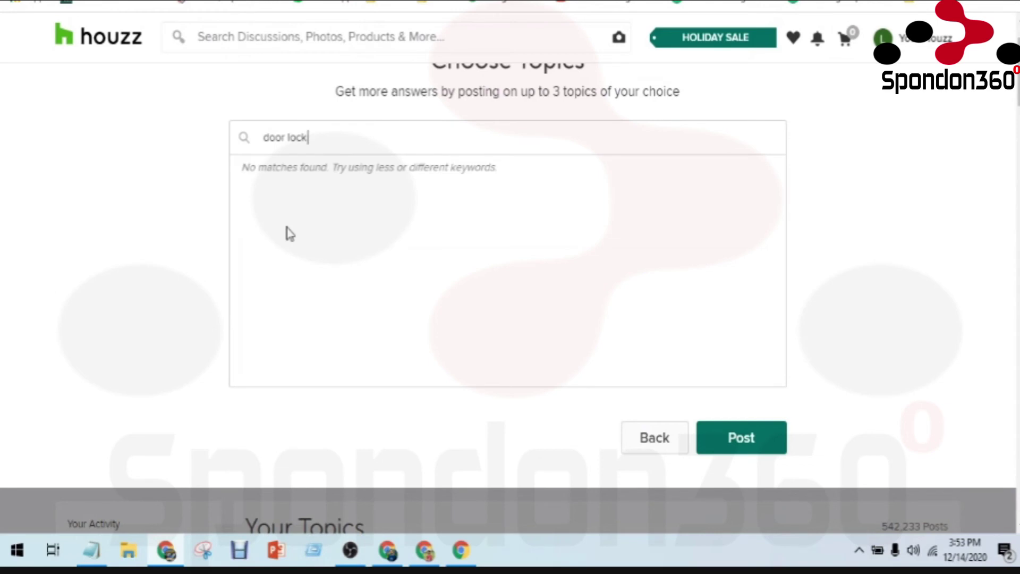
pyautogui.press('BackSpace')
pyautogui.press('BackSpace')
pyautogui.press('BackSpace')
pyautogui.press('BackSpace')
pyautogui.press('BackSpace')
pyautogui.press('BackSpace')
pyautogui.press('BackSpace')
pyautogui.press('BackSpace')
pyautogui.press('BackSpace')
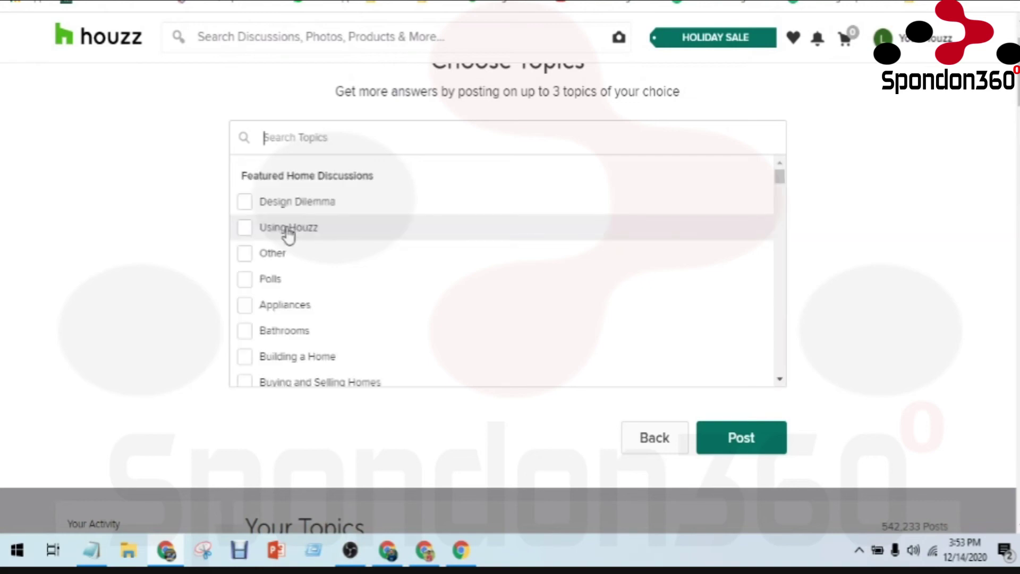
pyautogui.write('lock')
pyautogui.press('BackSpace')
pyautogui.press('BackSpace')
pyautogui.press('BackSpace')
pyautogui.press('BackSpace')
pyautogui.write('a')
pyautogui.press('BackSpace')
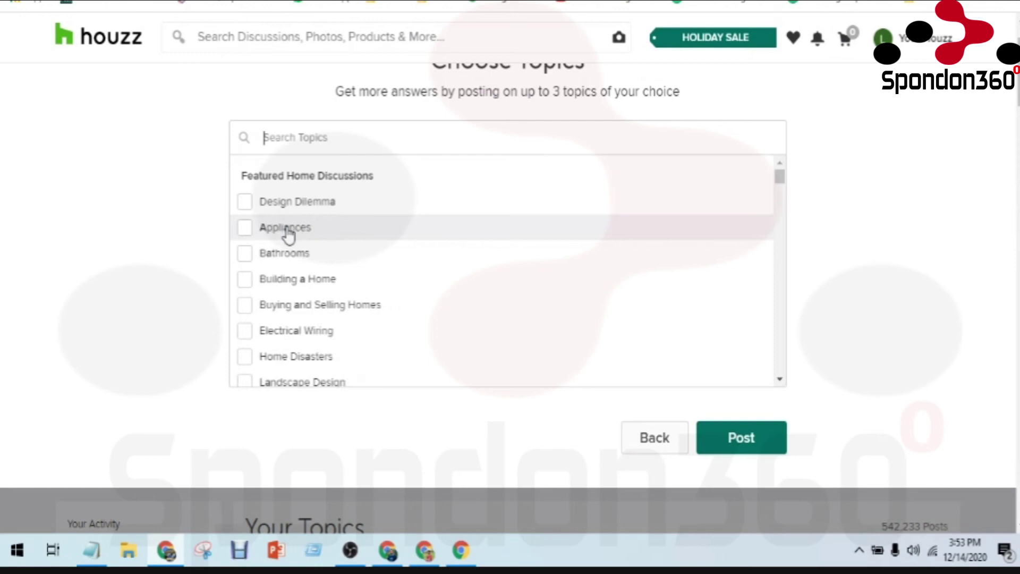
pyautogui.write('se')
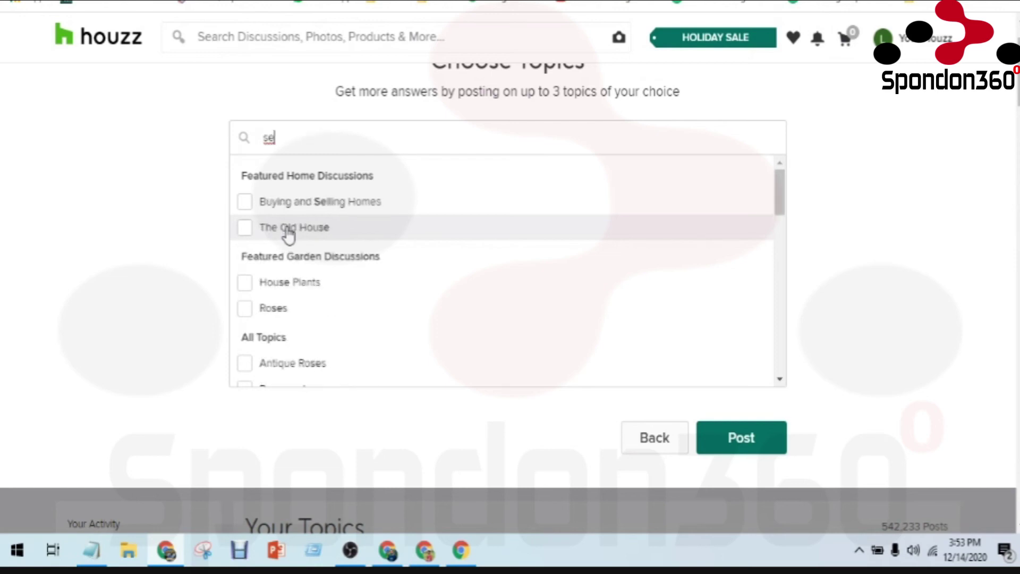
pyautogui.write('c')
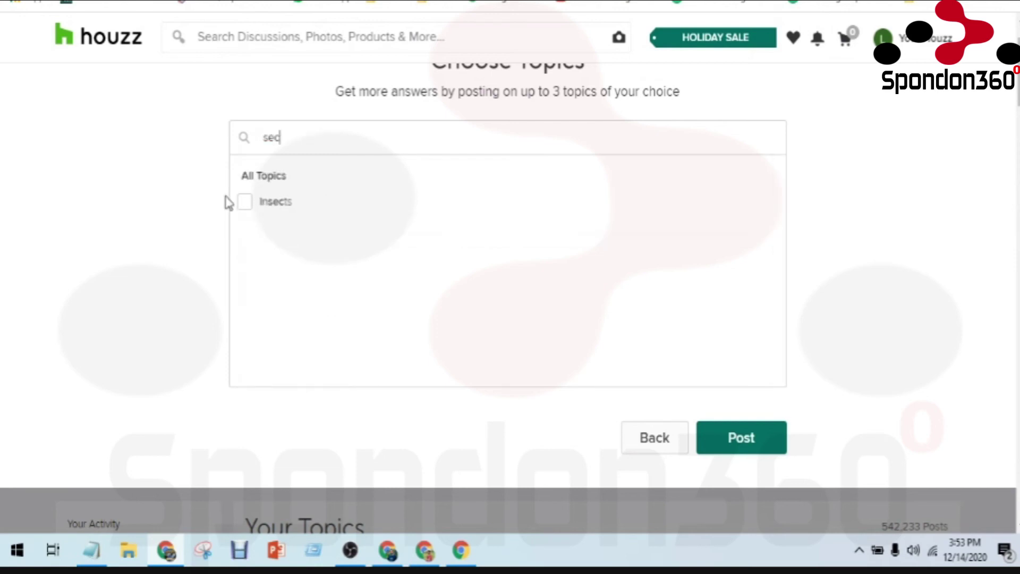
pyautogui.press('BackSpace')
pyautogui.press('BackSpace')
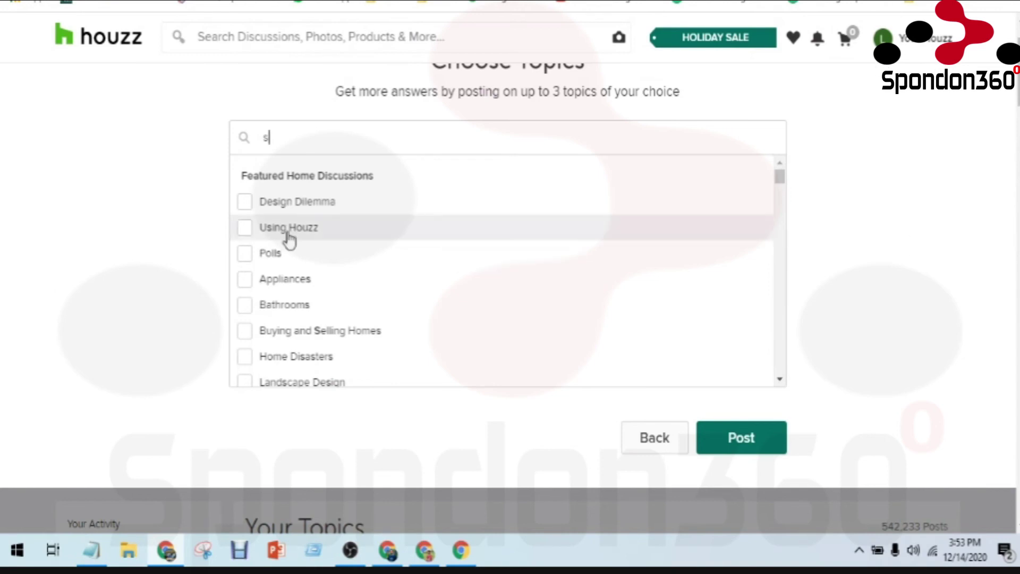
# - Tag the discussion with Appliances instead of Buying and Selling Homes, and post it
pyautogui.scroll(-2, 353, 262)
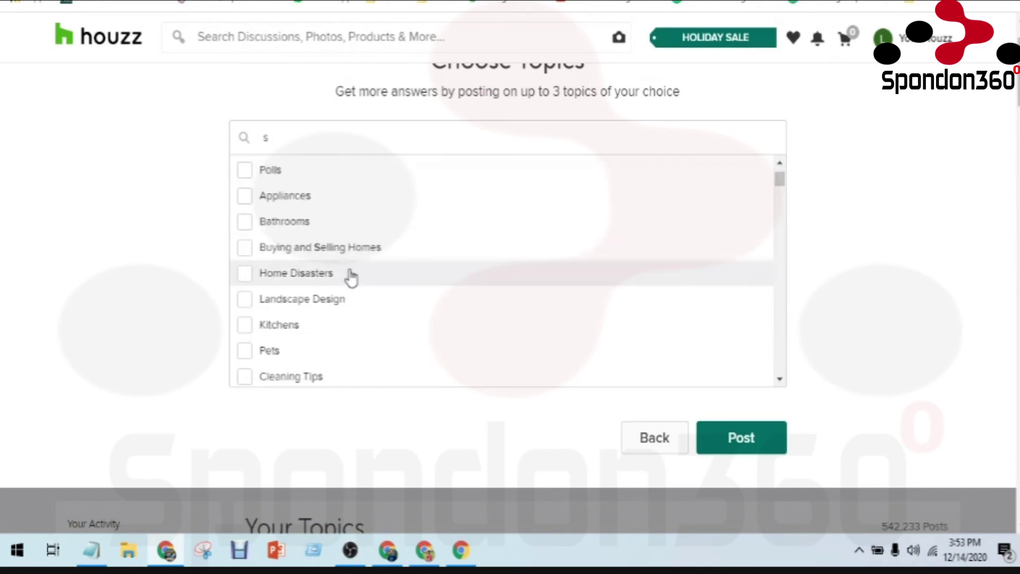
pyautogui.scroll(-1, 303, 260)
pyautogui.scroll(-4, 304, 262)
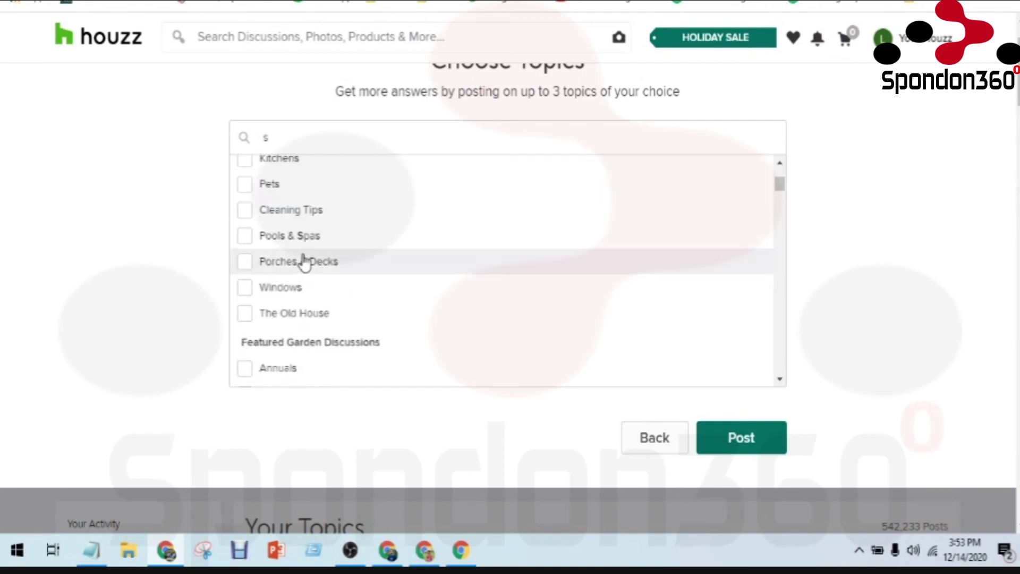
pyautogui.scroll(-3, 304, 264)
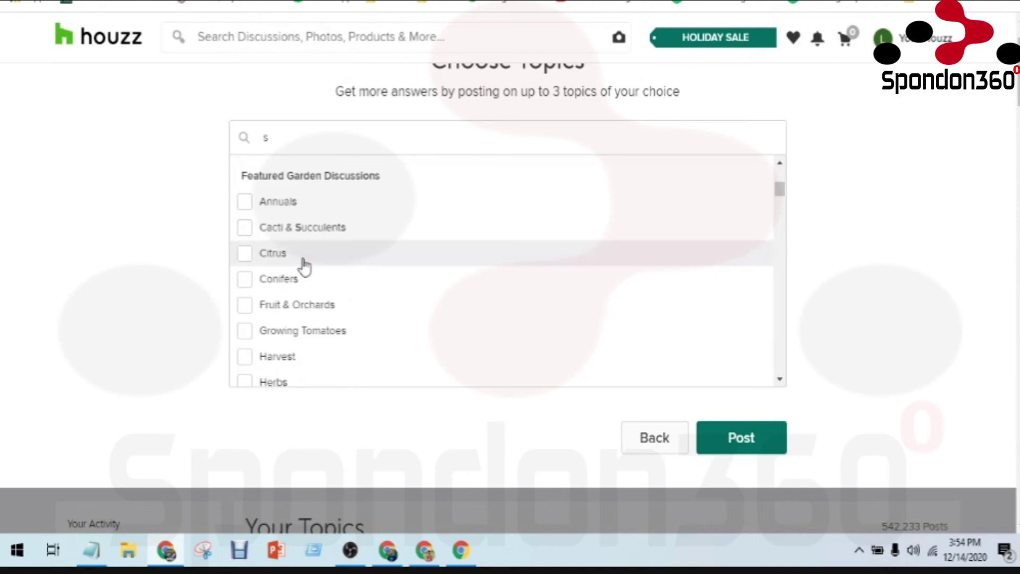
pyautogui.scroll(-2, 305, 266)
pyautogui.scroll(-2, 304, 266)
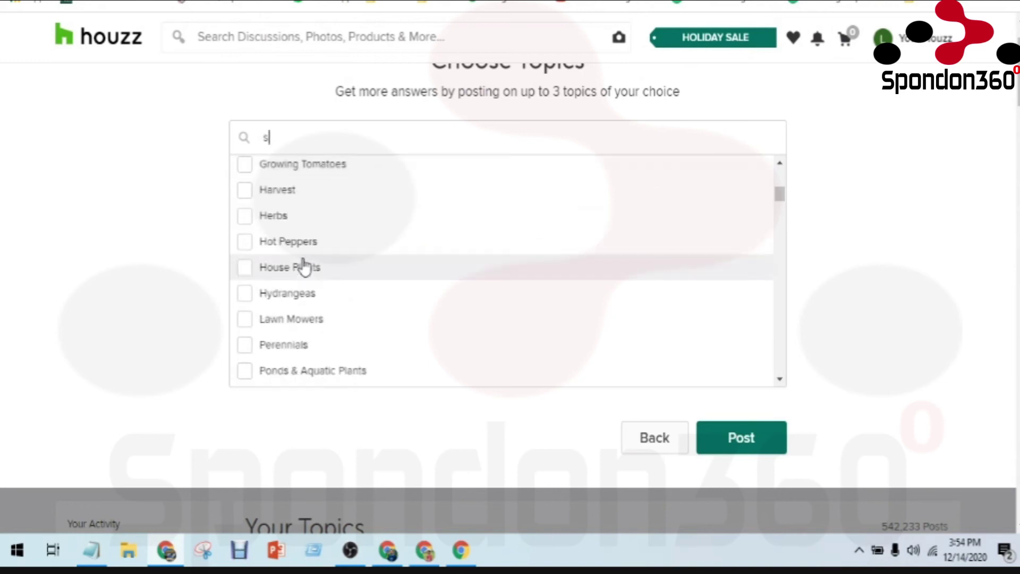
pyautogui.scroll(-2, 304, 267)
pyautogui.scroll(-2, 304, 266)
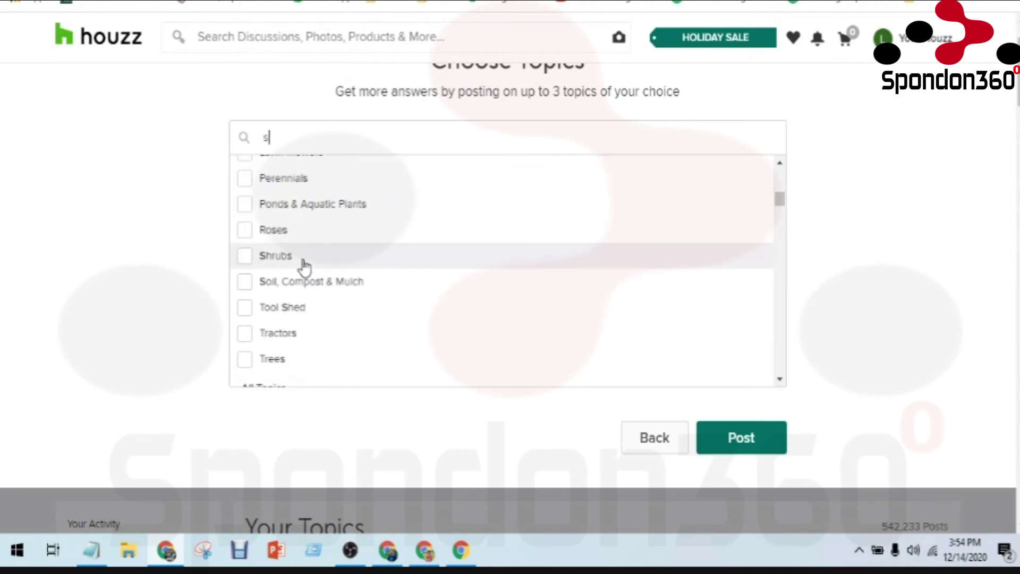
pyautogui.scroll(-2, 337, 310)
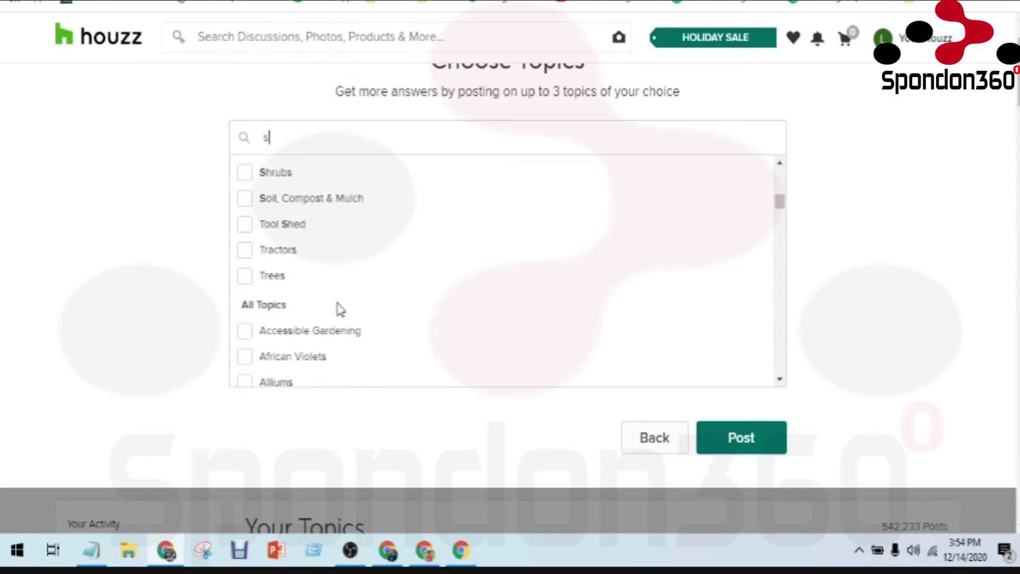
pyautogui.scroll(-5, 340, 310)
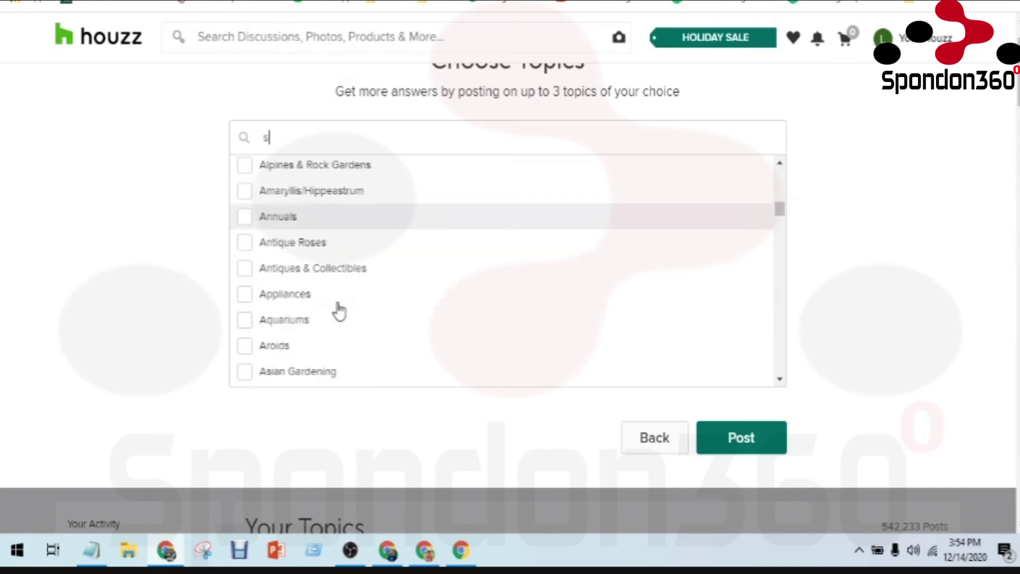
pyautogui.scroll(-3, 339, 311)
pyautogui.scroll(-5, 339, 310)
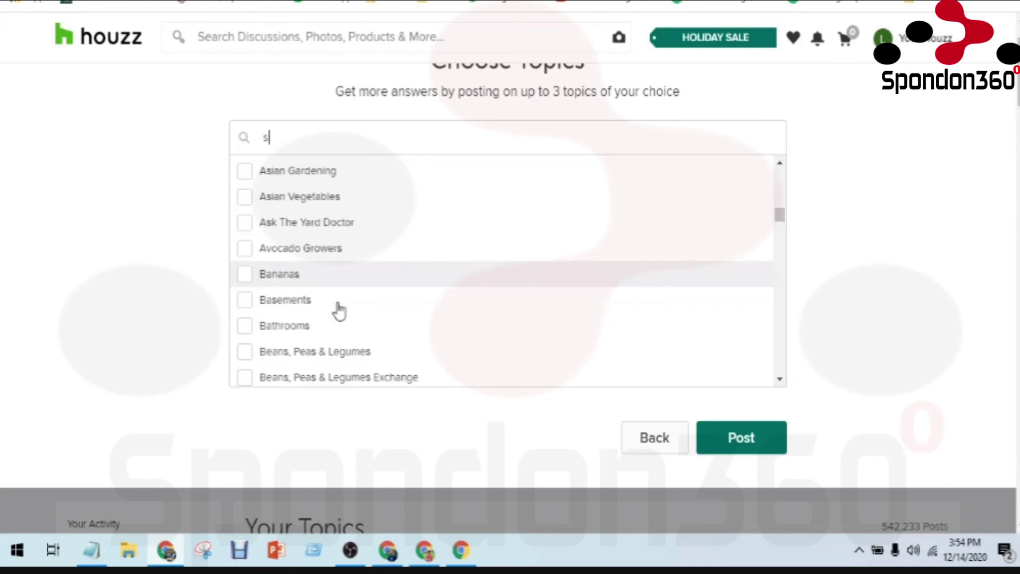
pyautogui.scroll(-8, 339, 310)
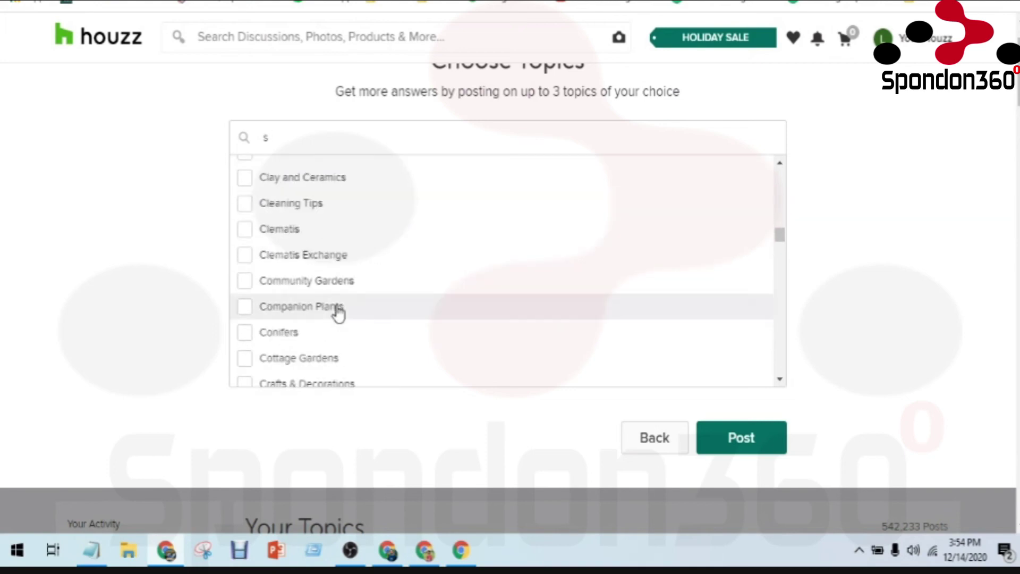
pyautogui.scroll(-8, 339, 314)
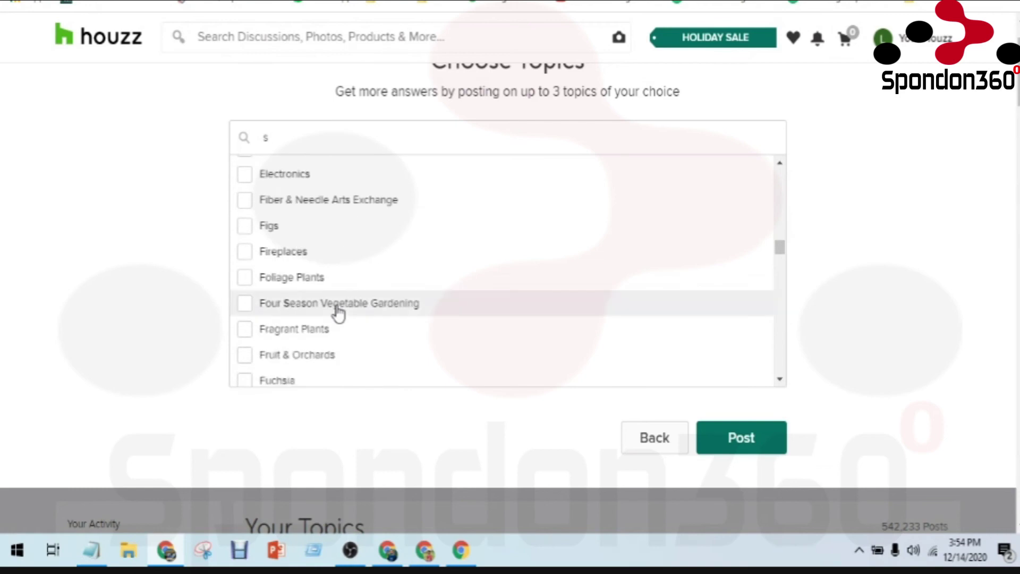
pyautogui.scroll(-15, 339, 313)
pyautogui.scroll(-16, 339, 319)
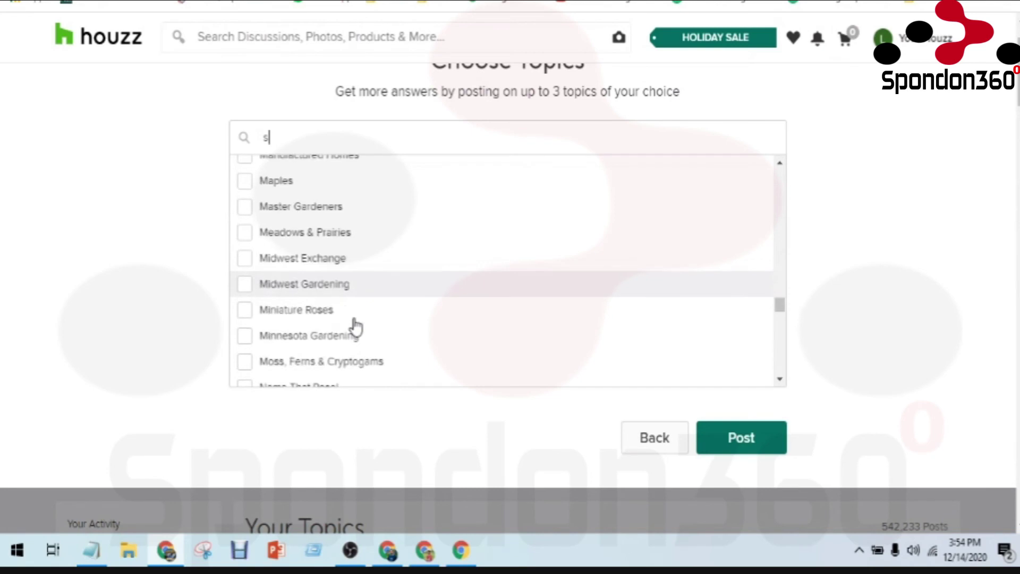
pyautogui.scroll(-3, 355, 326)
pyautogui.moveTo(789, 315); pyautogui.dragTo(770, 156)
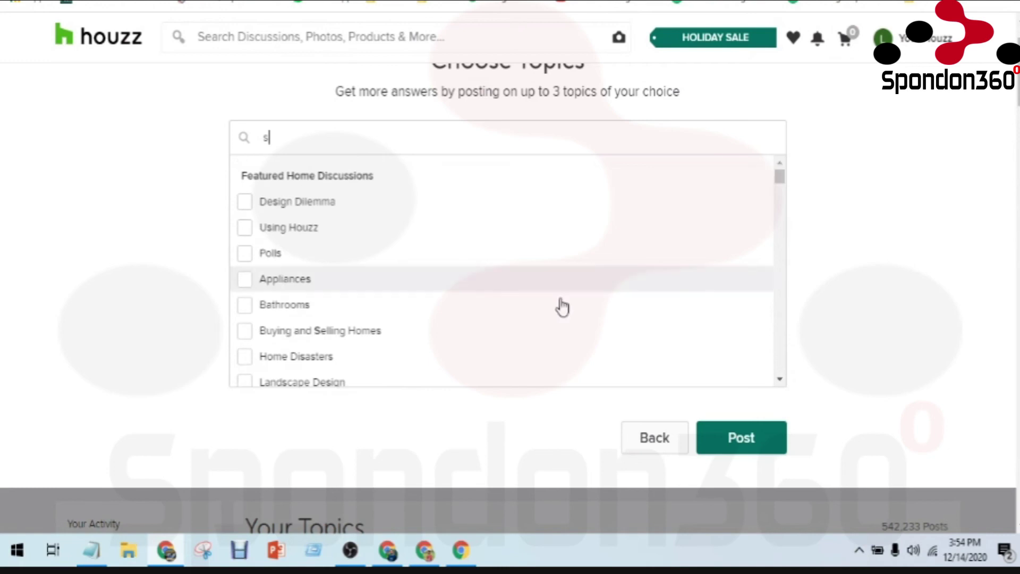
pyautogui.click(362, 337)
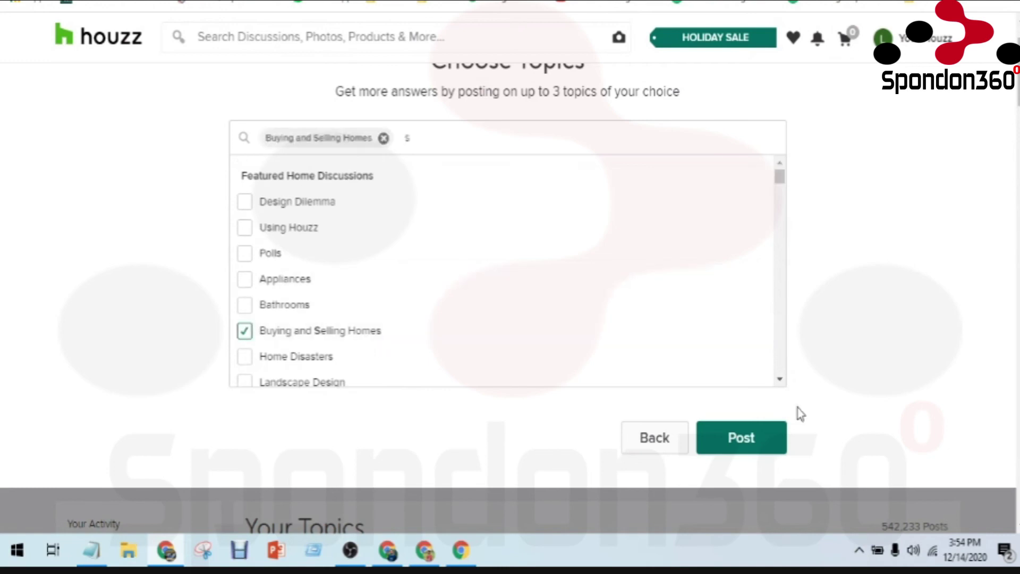
pyautogui.click(266, 331)
pyautogui.click(284, 290)
pyautogui.click(742, 438)
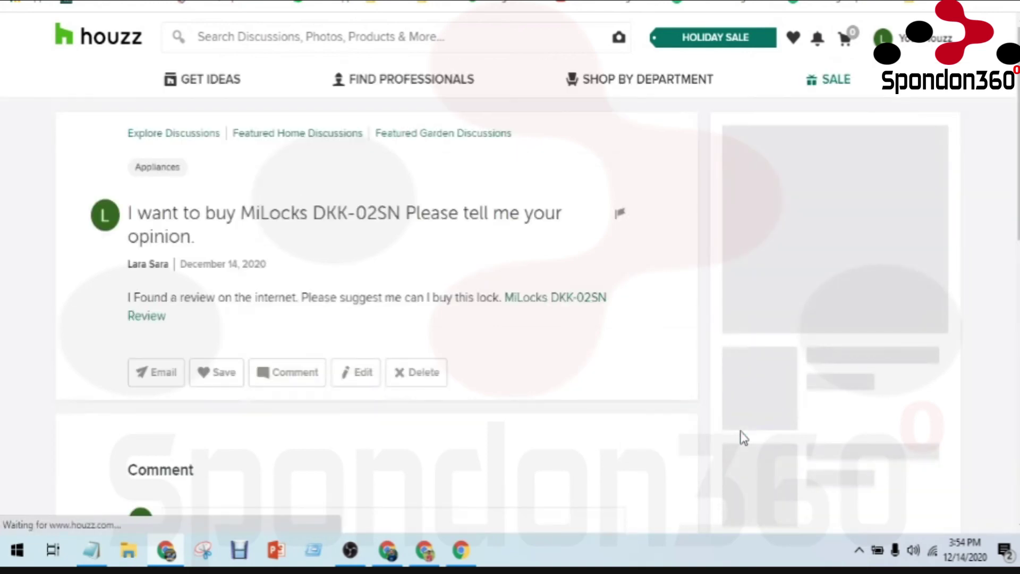
# - Copy the published discussion's web address from the address bar
pyautogui.scroll(-1, 356, 218)
pyautogui.scroll(-3, 409, 352)
pyautogui.scroll(3, 416, 360)
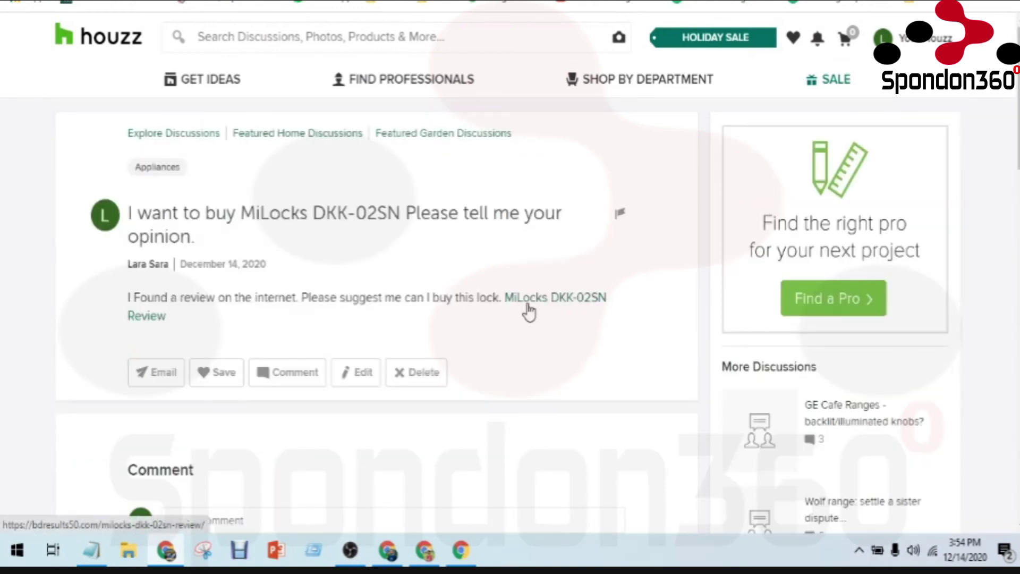
pyautogui.rightClick(232, 1)
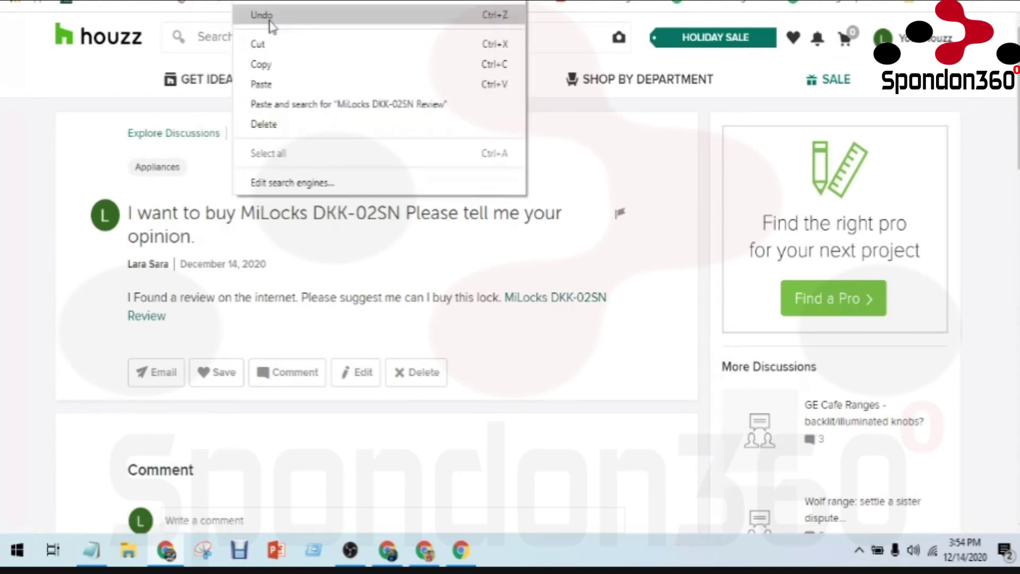
pyautogui.click(278, 66)
# - Paste and go to the discussion address in the other Chrome window, then return to the signed-in Houzz window
pyautogui.click(167, 557)
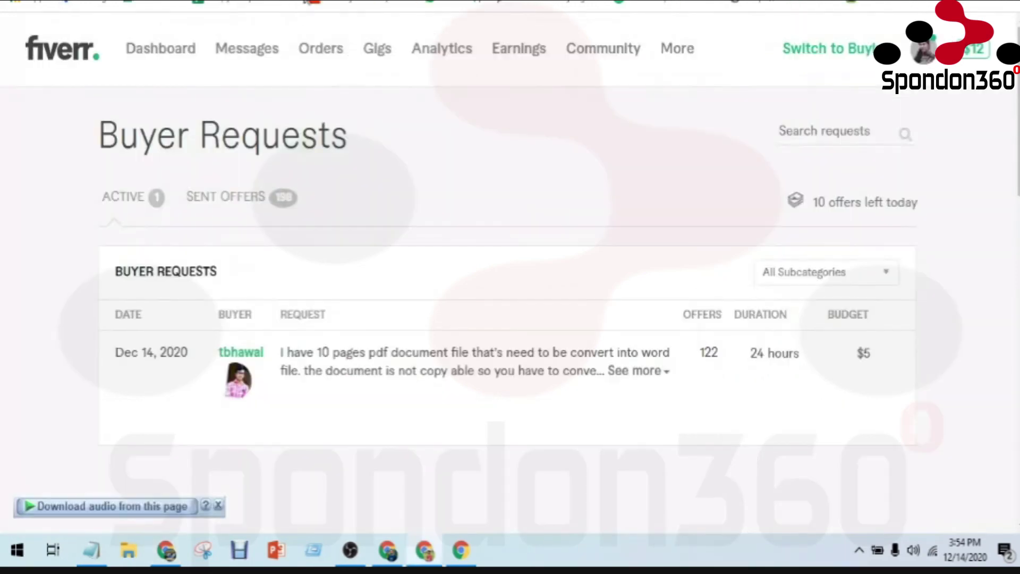
pyautogui.click(167, 553)
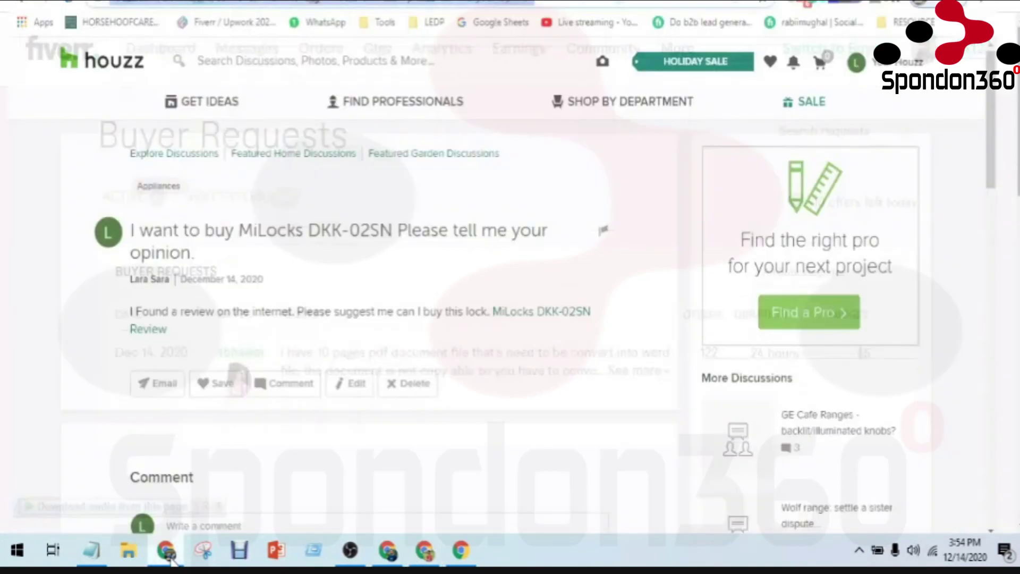
pyautogui.click(384, 553)
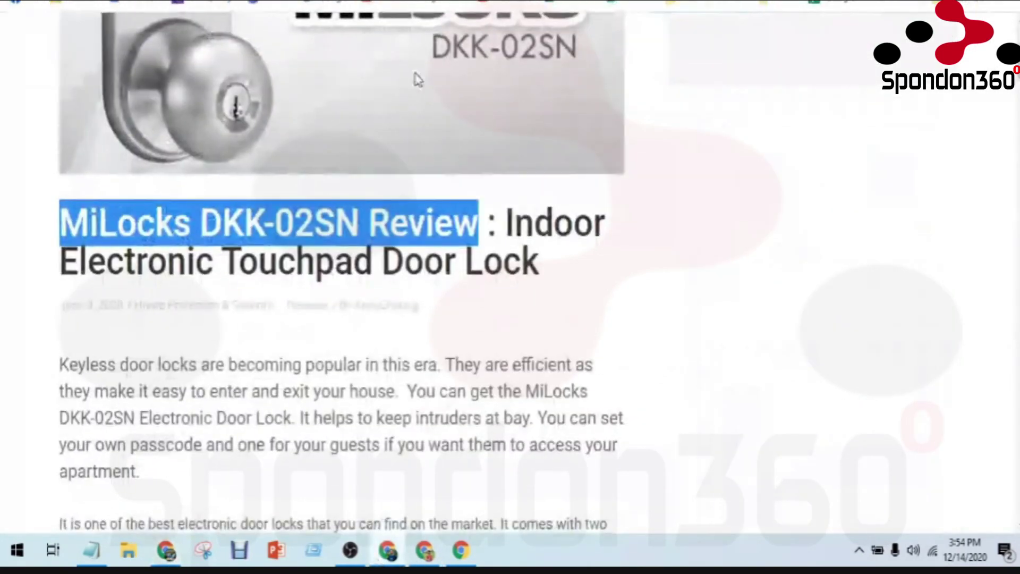
pyautogui.click(532, 0)
pyautogui.rightClick(537, 0)
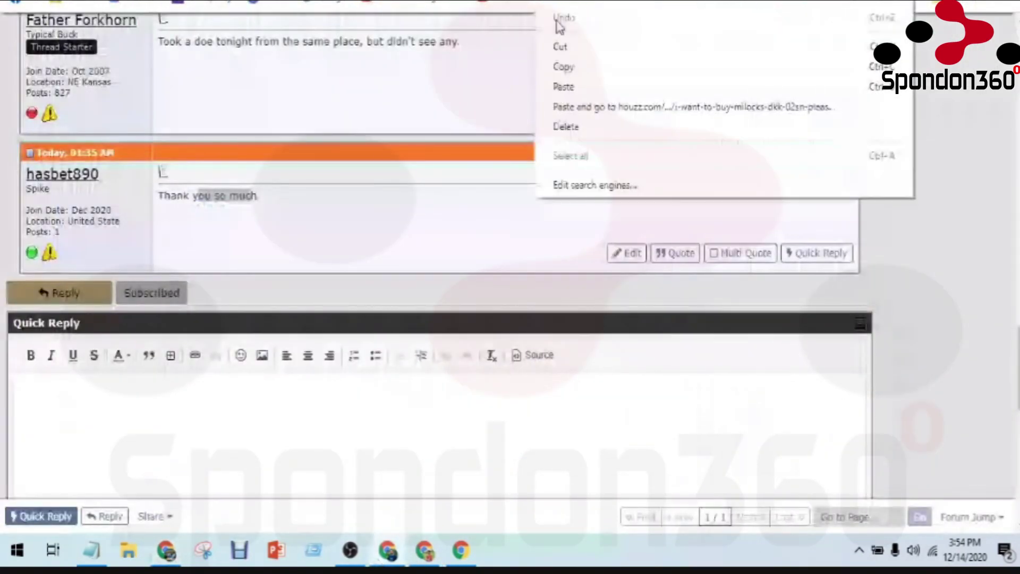
pyautogui.click(585, 106)
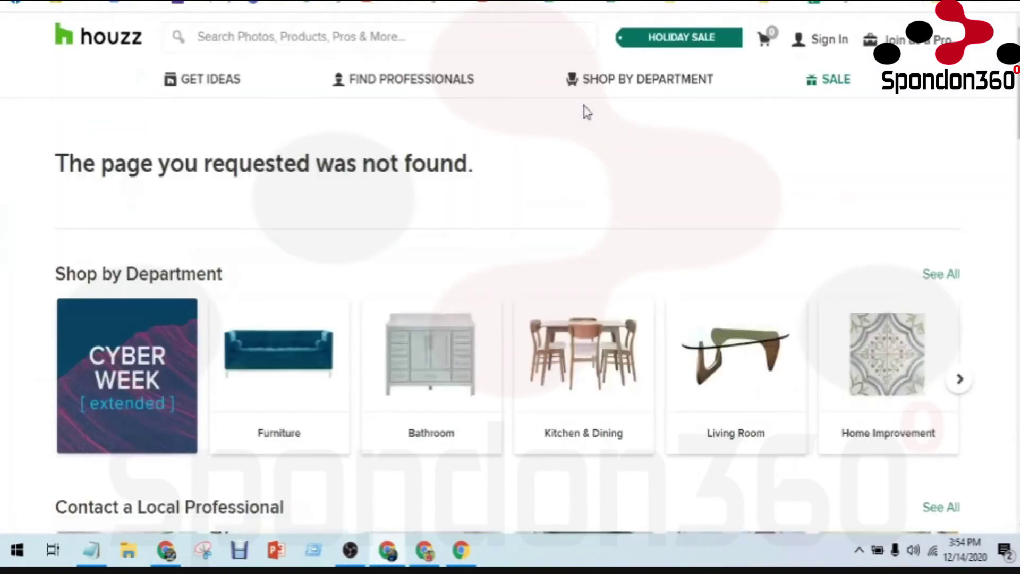
pyautogui.click(166, 551)
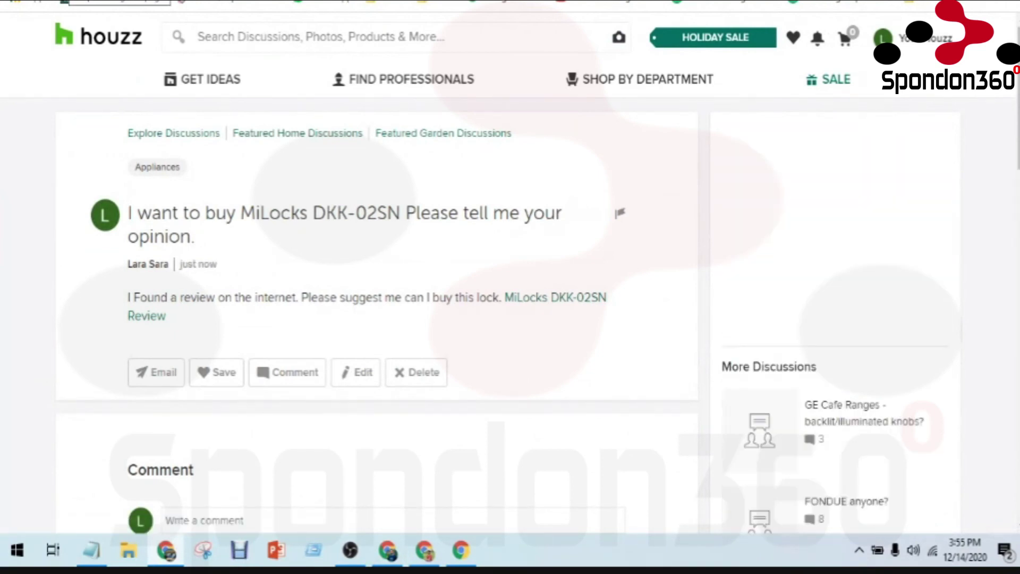
pyautogui.moveTo(883, 39)
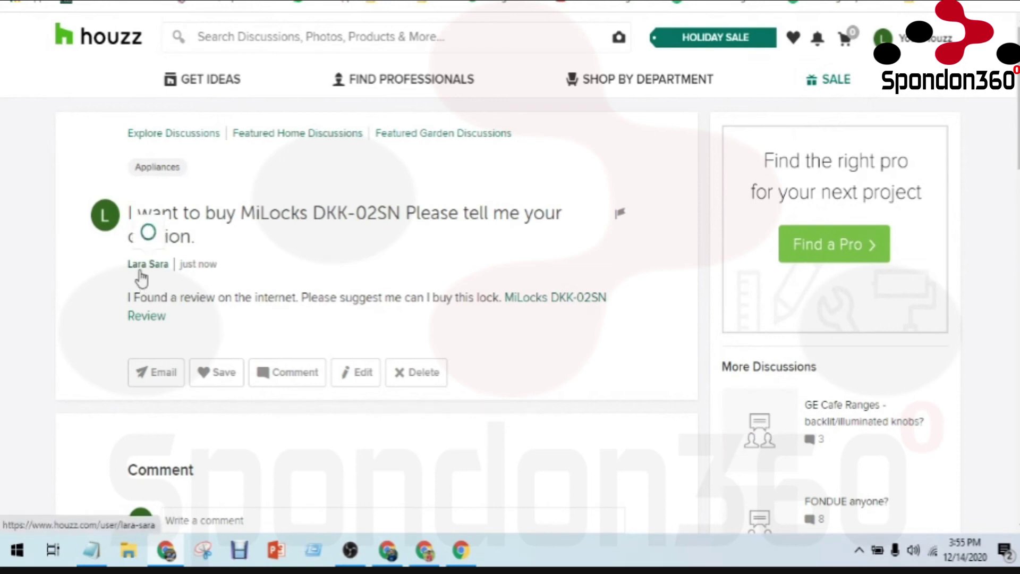
pyautogui.click(141, 277)
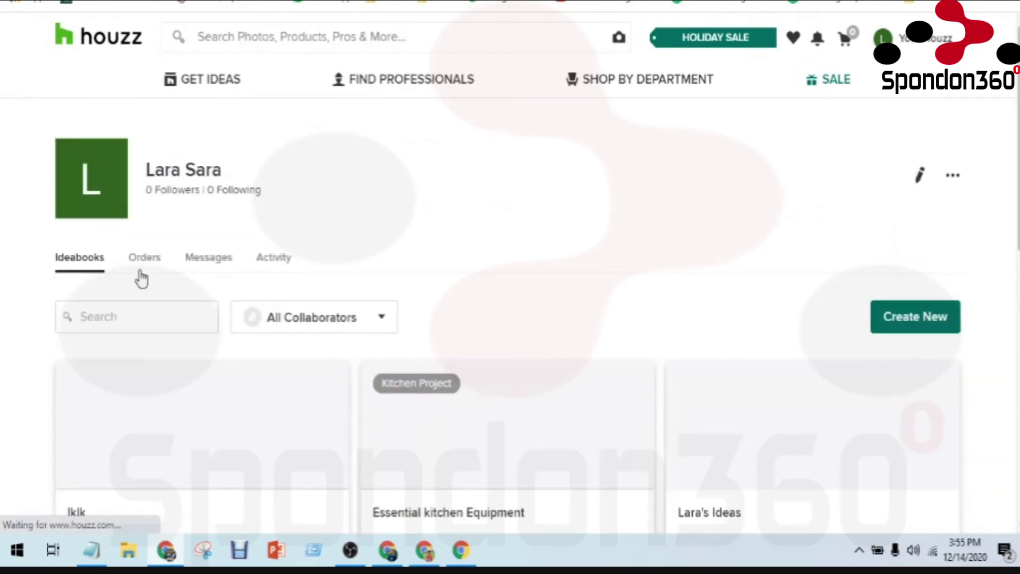
pyautogui.scroll(-3, 141, 277)
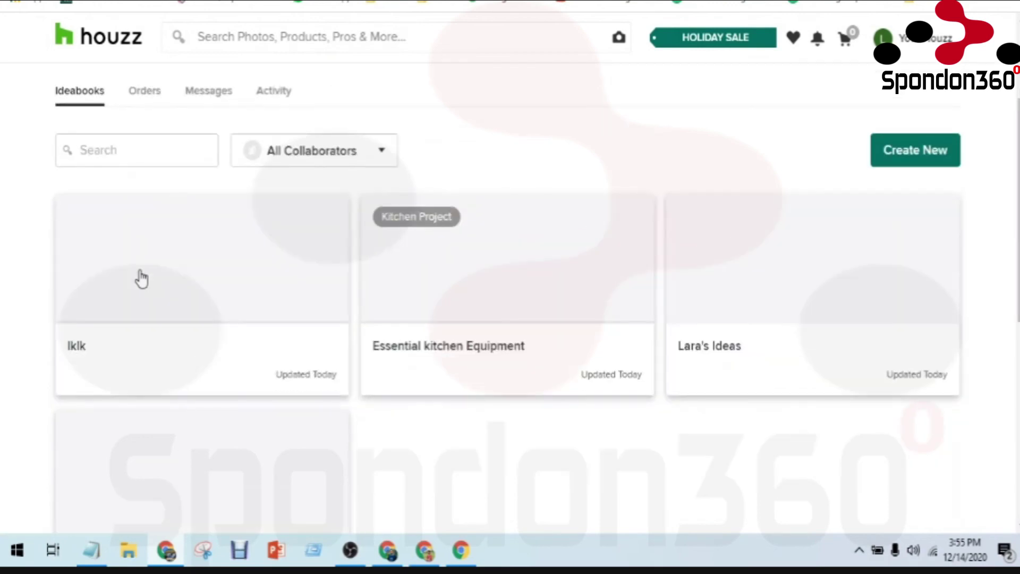
pyautogui.scroll(2, 140, 278)
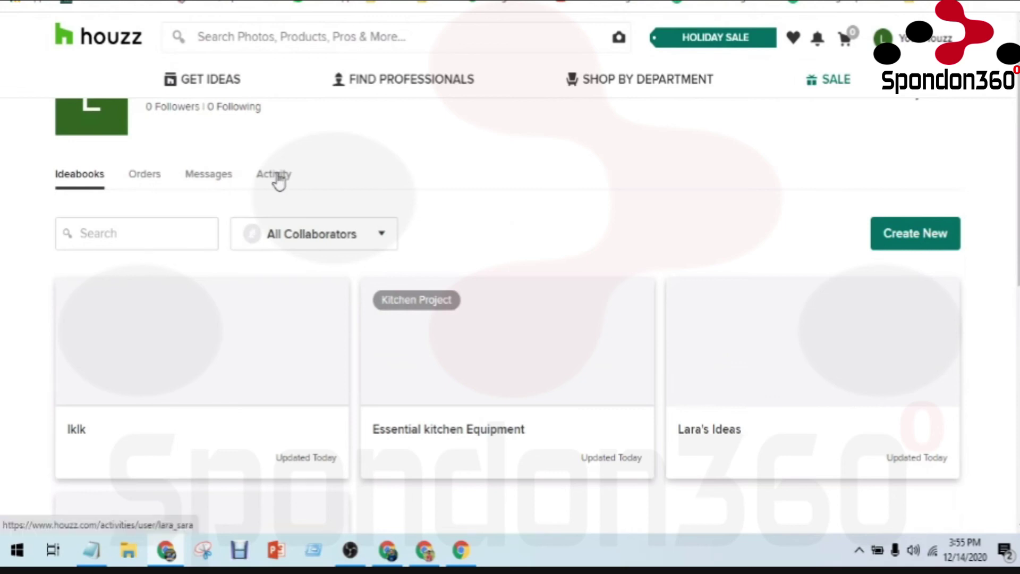
pyautogui.click(276, 179)
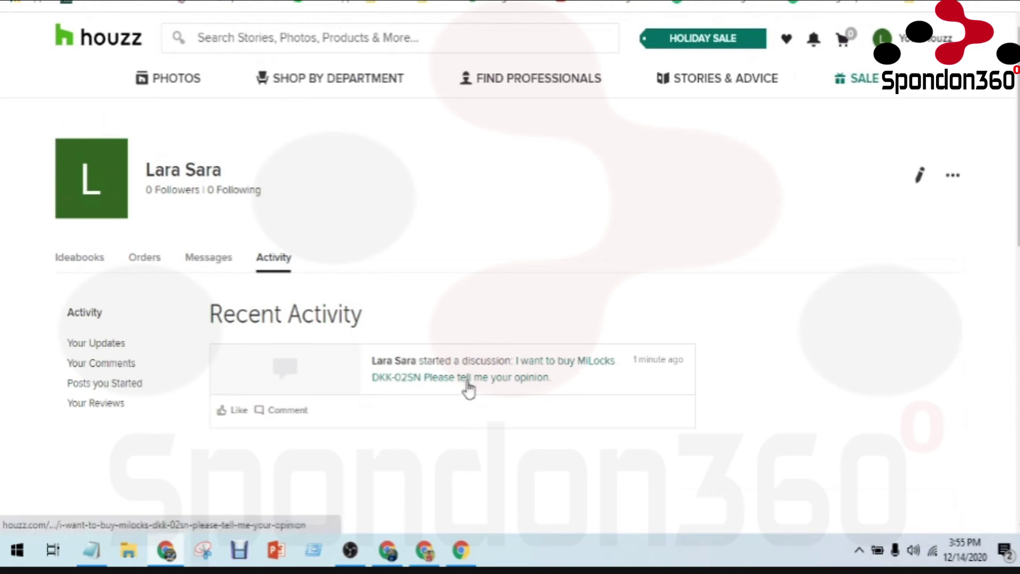
pyautogui.click(460, 383)
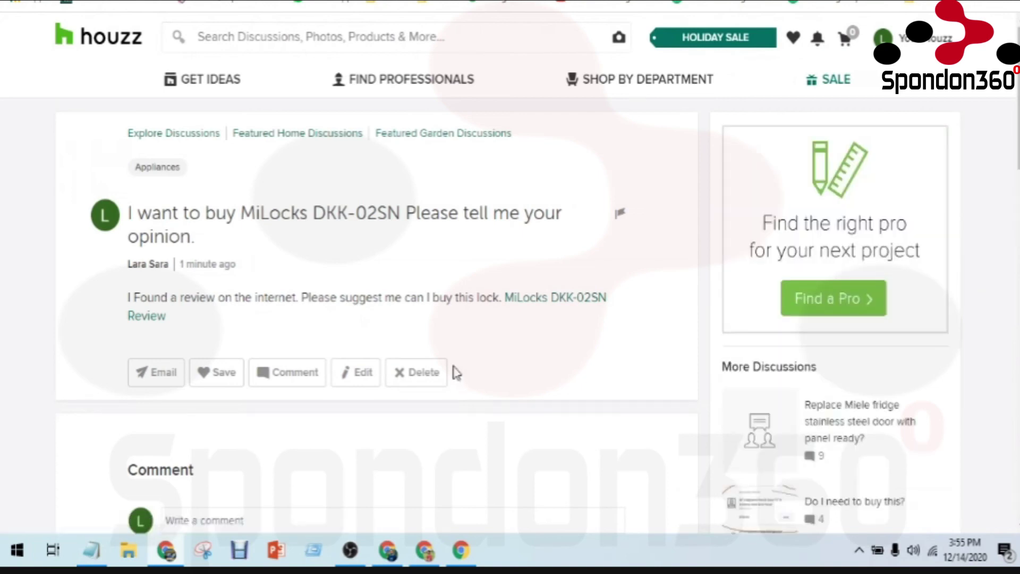
# - Open the discussion's address in the other Chrome window, then return to the signed-in Houzz window
pyautogui.rightClick(306, 3)
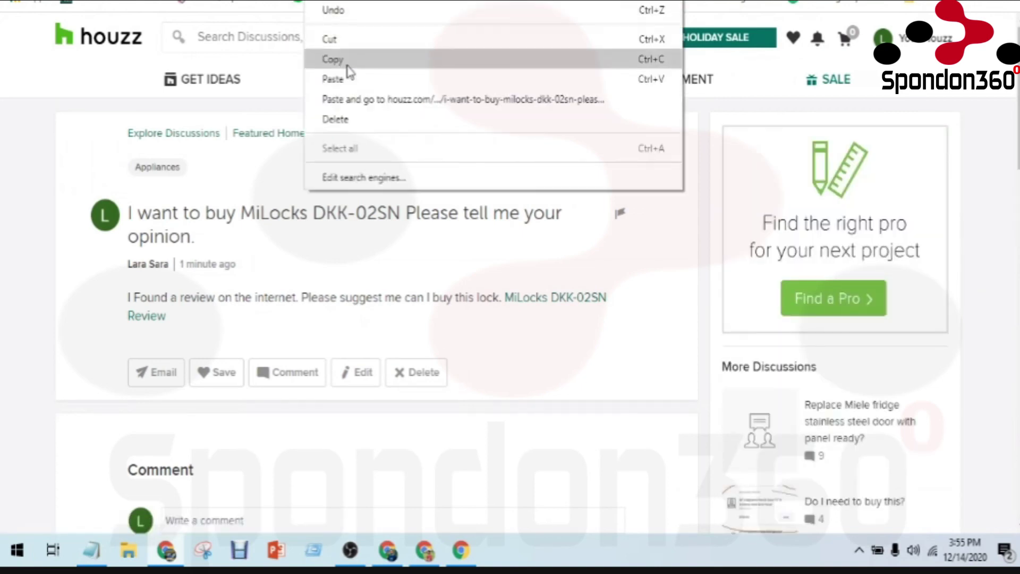
pyautogui.click(348, 69)
pyautogui.click(388, 550)
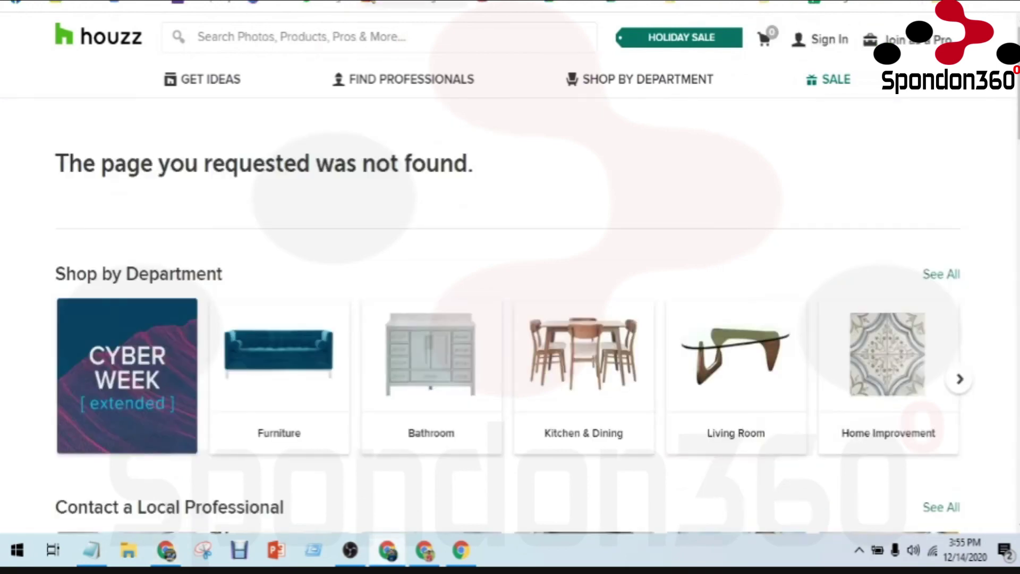
pyautogui.rightClick(361, 3)
pyautogui.click(395, 100)
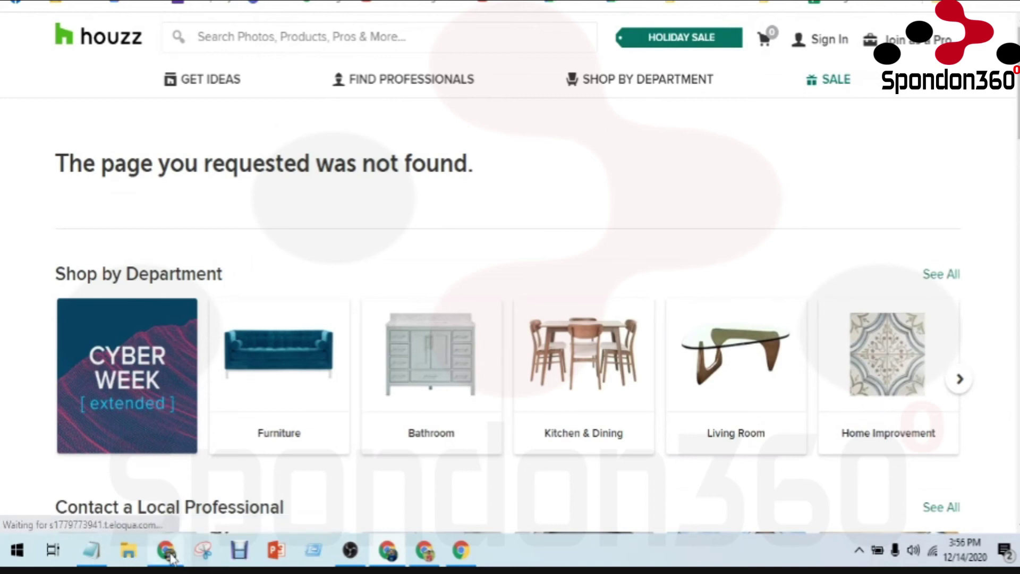
pyautogui.click(168, 552)
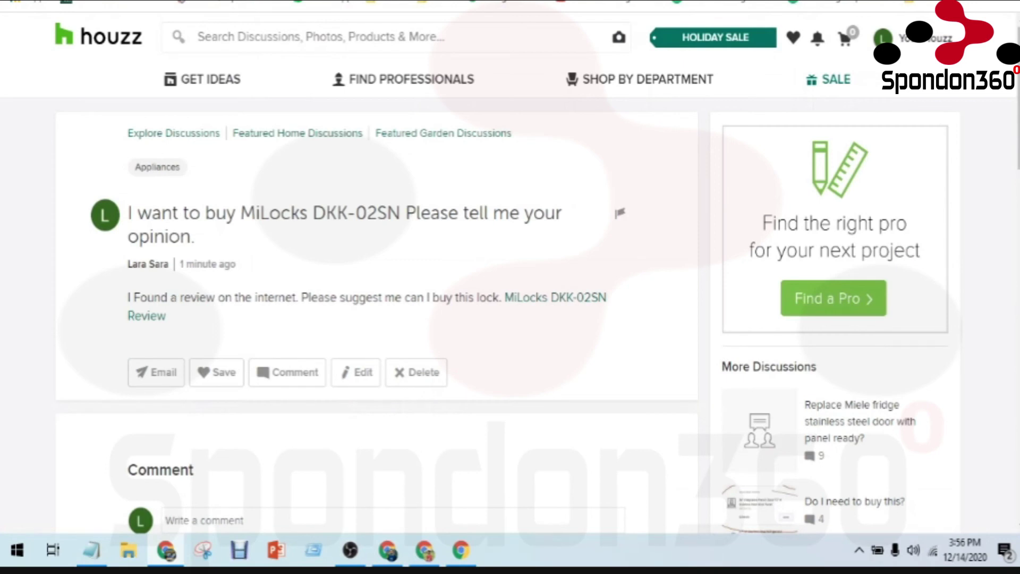
# - Load the Houzz home page at houzz.com and begin typing the discussions address
pyautogui.press('BackSpace')
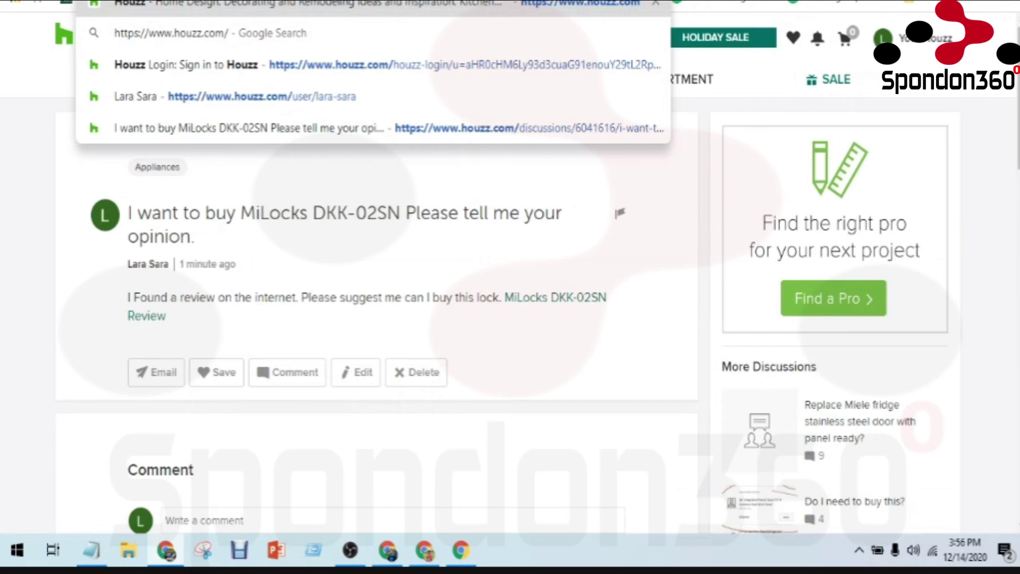
pyautogui.press('Return')
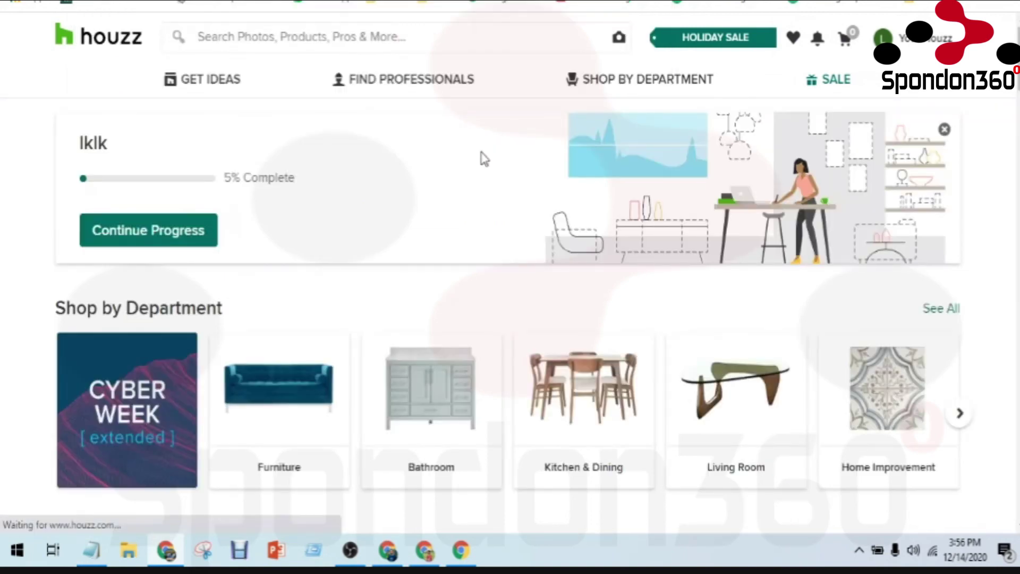
pyautogui.scroll(-10, 483, 158)
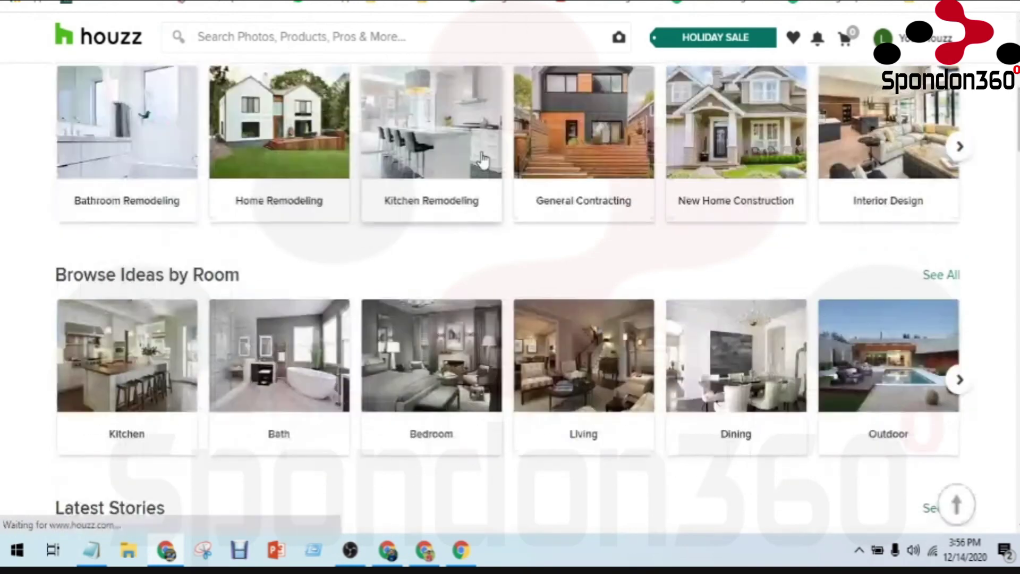
pyautogui.scroll(-10, 483, 158)
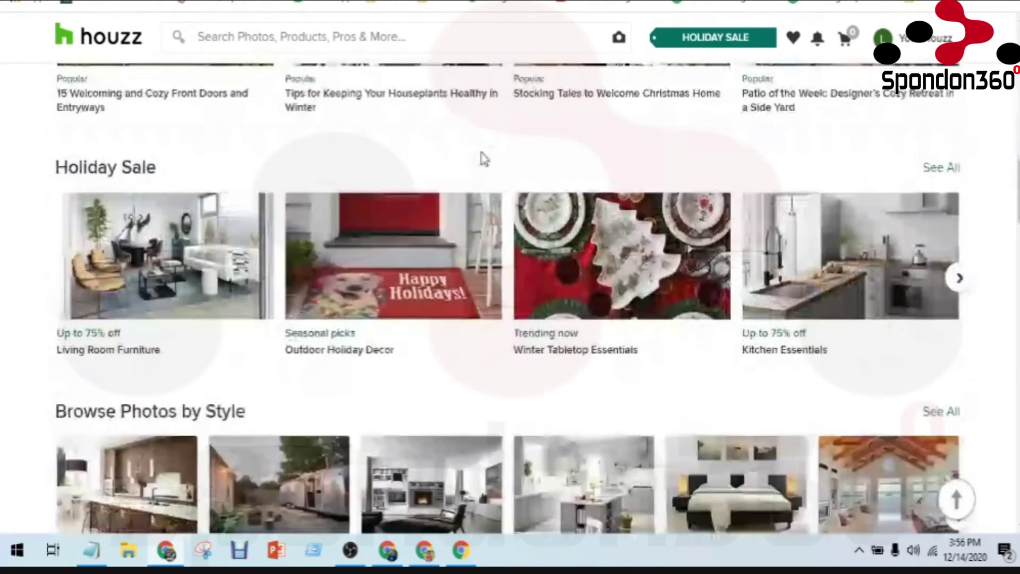
pyautogui.scroll(-5, 484, 159)
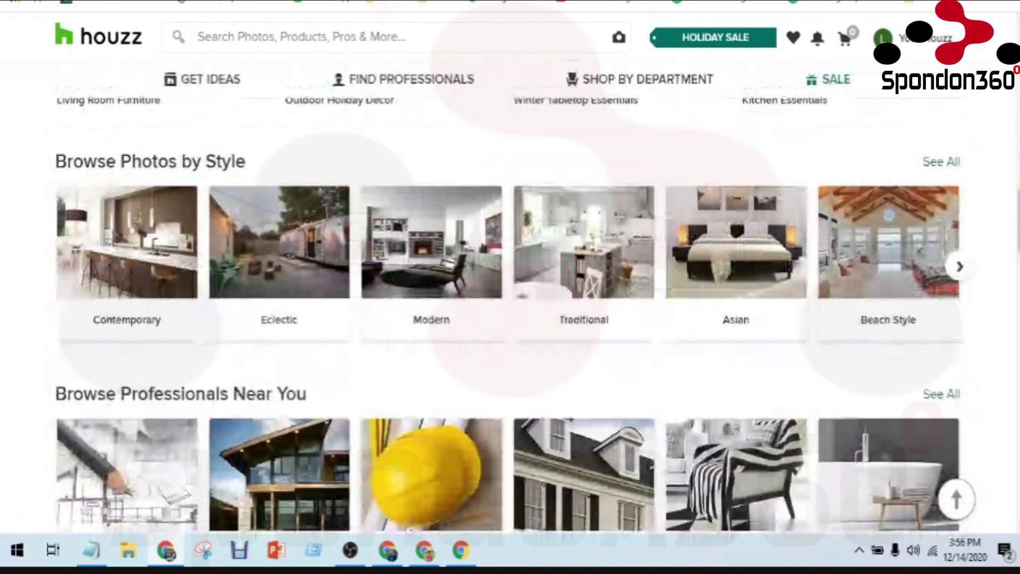
pyautogui.hotkey('ctrl', 'l')
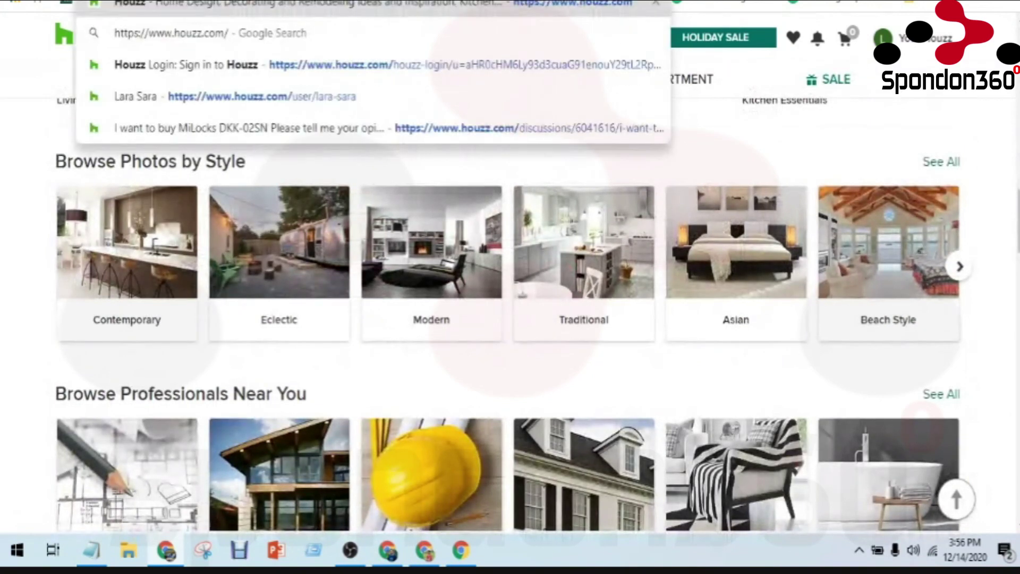
pyautogui.write('d')
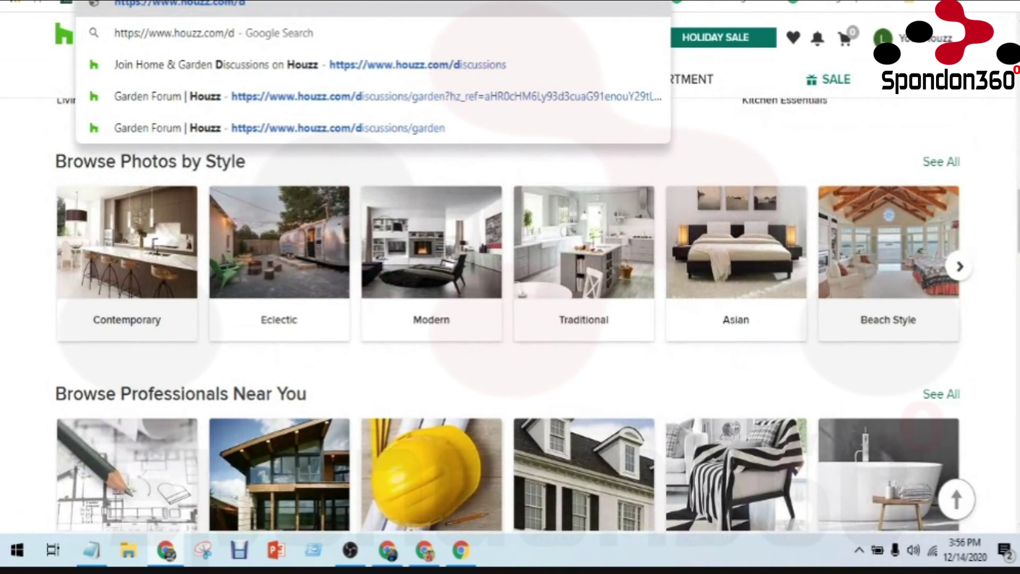
# - Open the Houzz Discussions page and paste its address into the other window, which searches Google
pyautogui.click(413, 65)
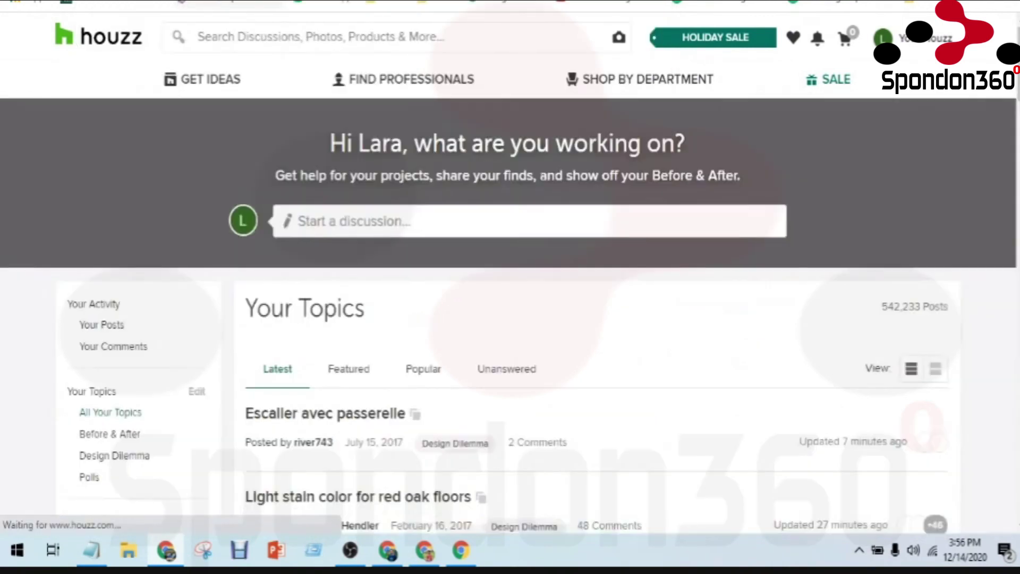
pyautogui.rightClick(205, 2)
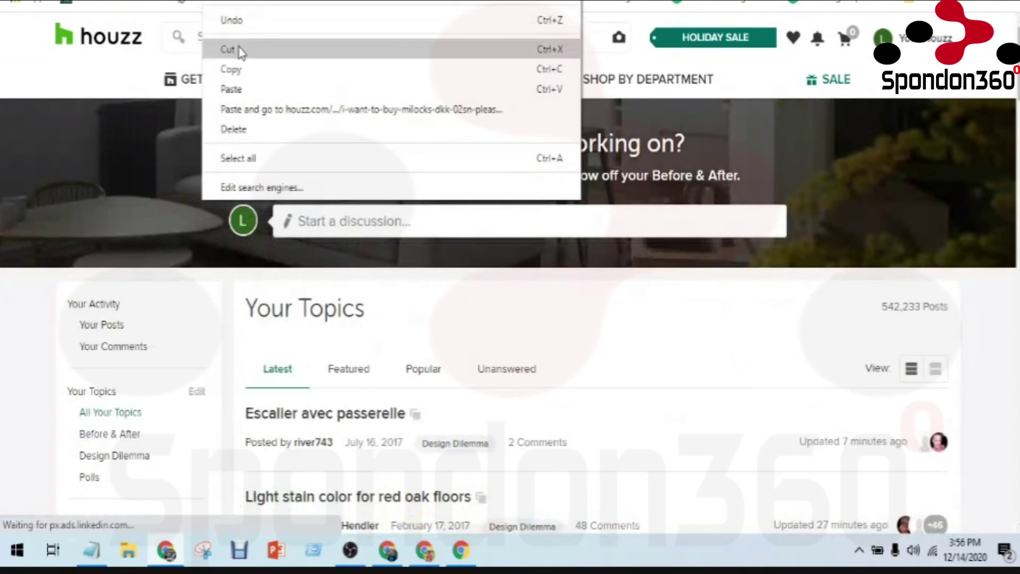
pyautogui.click(242, 69)
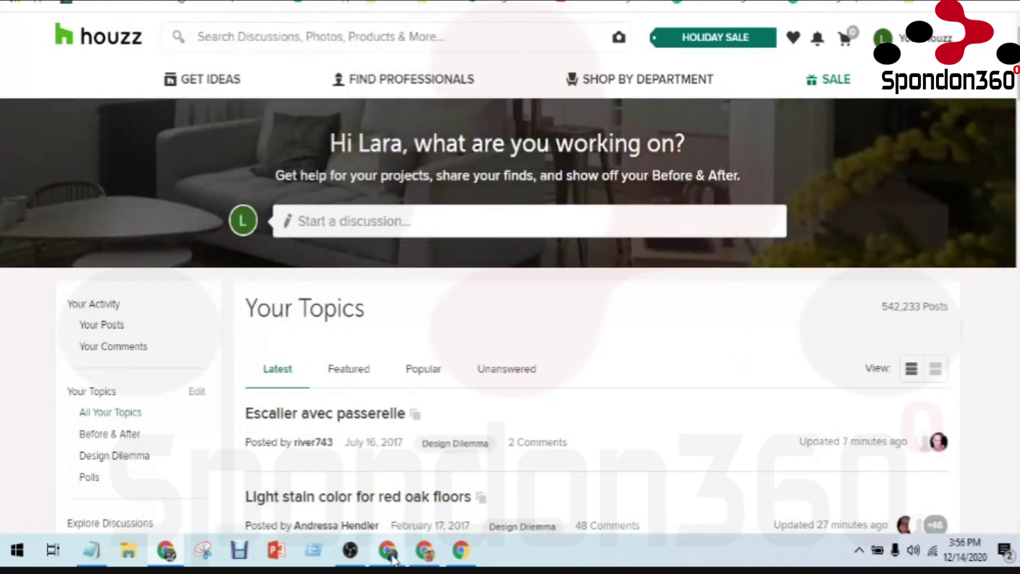
pyautogui.click(389, 552)
pyautogui.rightClick(306, 1)
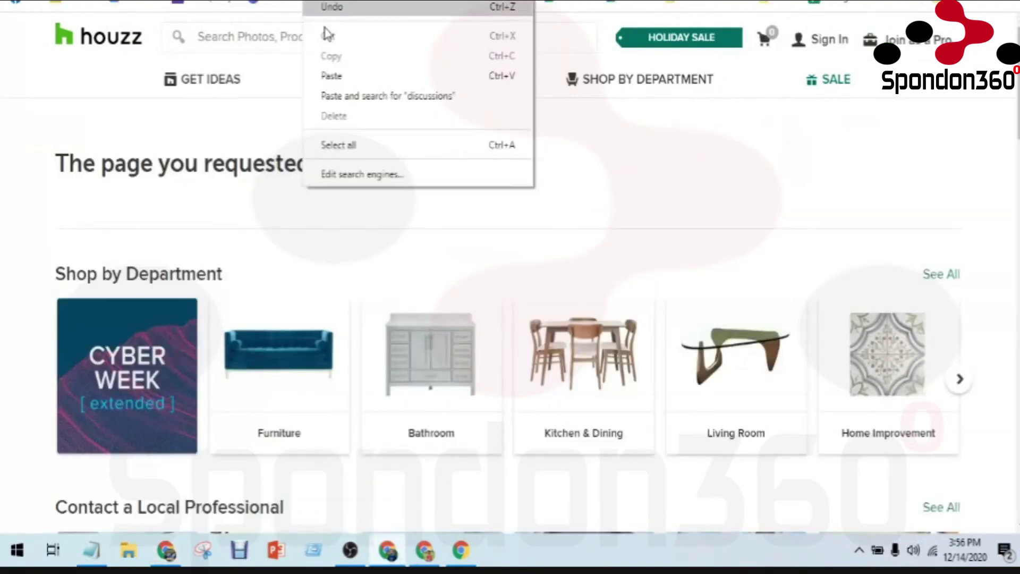
pyautogui.click(352, 99)
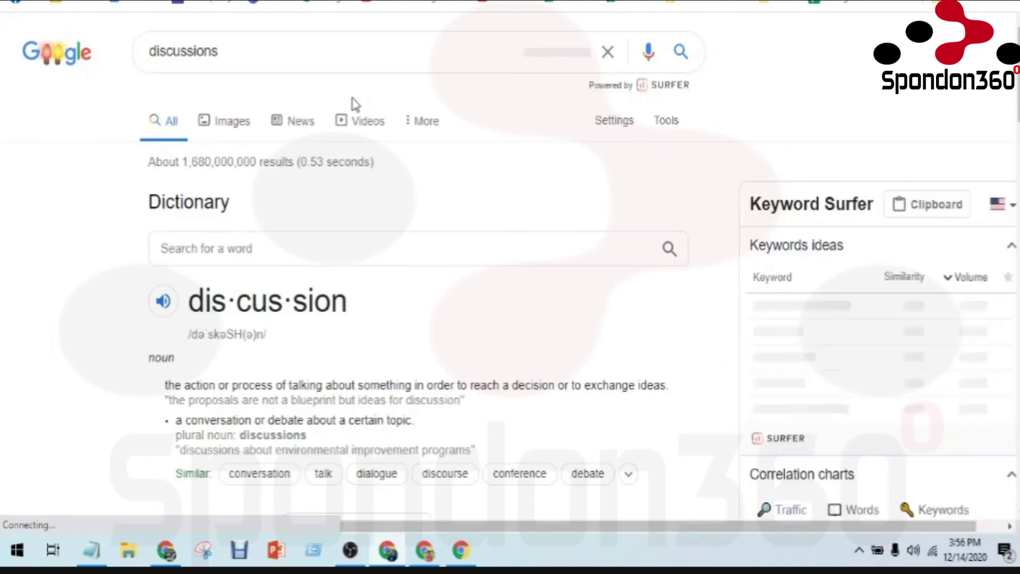
# - Open the copied Houzz Discussions address in the signed-out window and scroll the discussion list
pyautogui.click(383, 553)
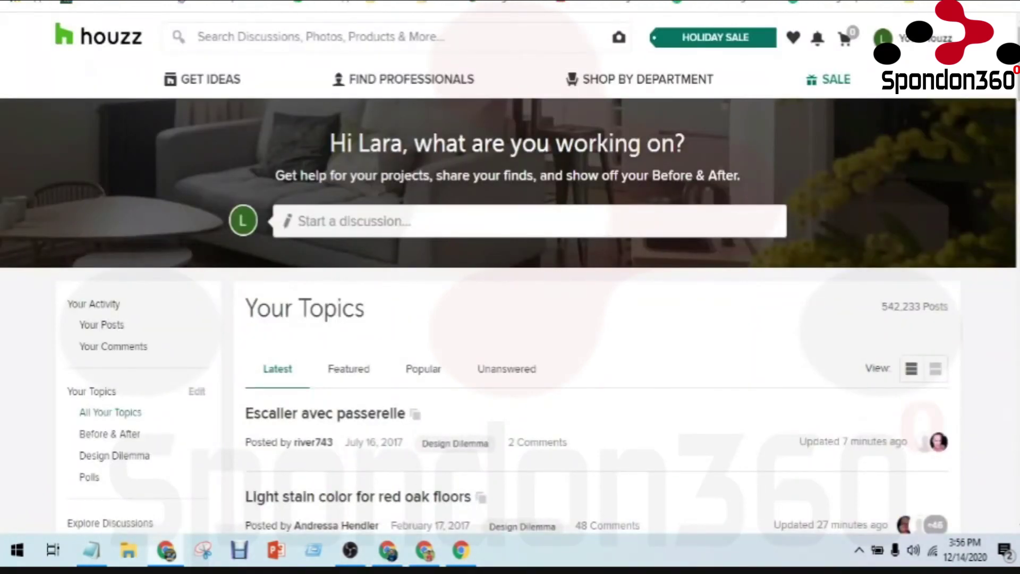
pyautogui.rightClick(121, 1)
pyautogui.click(154, 61)
pyautogui.click(388, 551)
pyautogui.rightClick(285, 1)
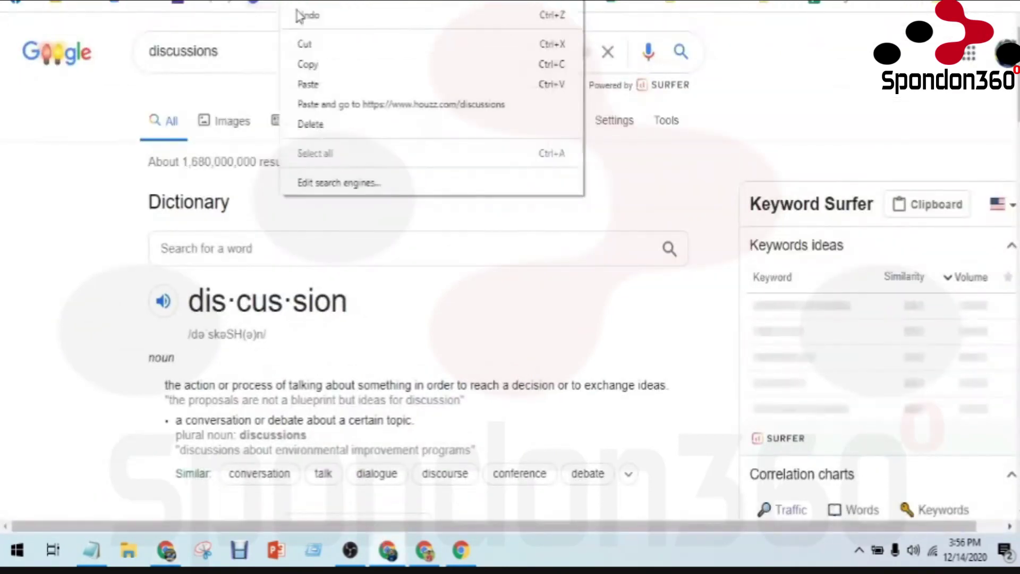
pyautogui.click(323, 104)
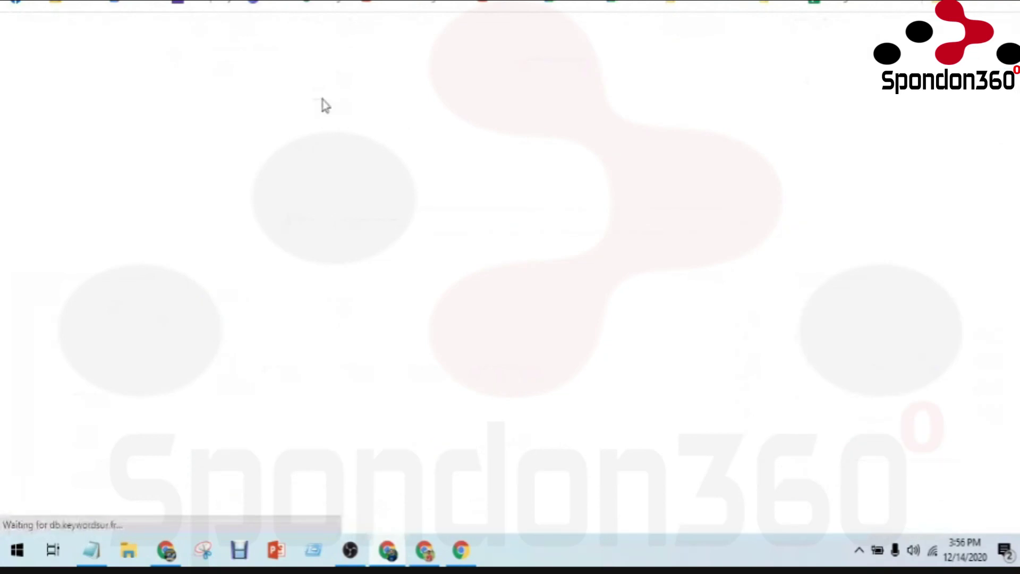
pyautogui.scroll(-3, 321, 102)
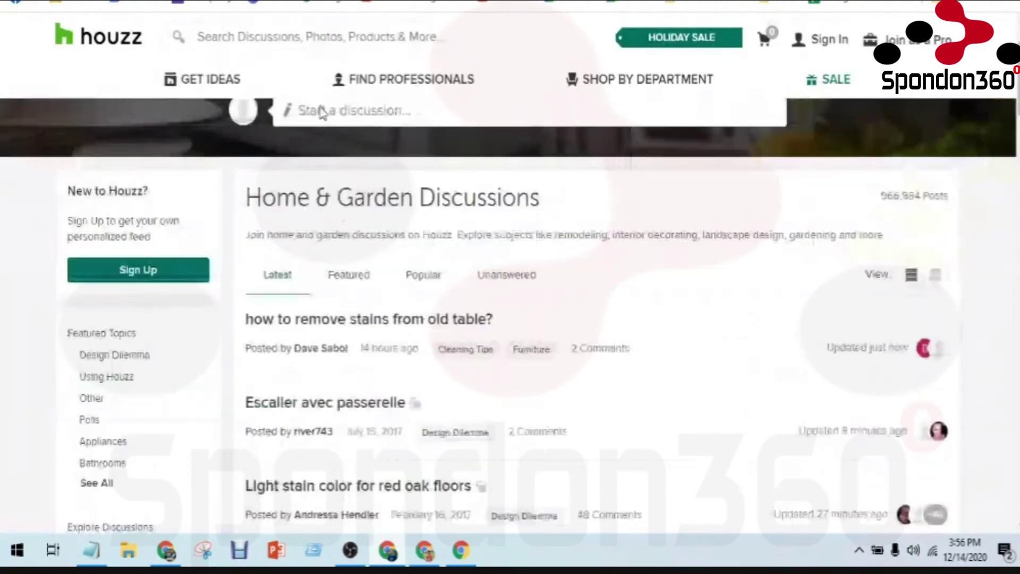
pyautogui.scroll(-3, 320, 113)
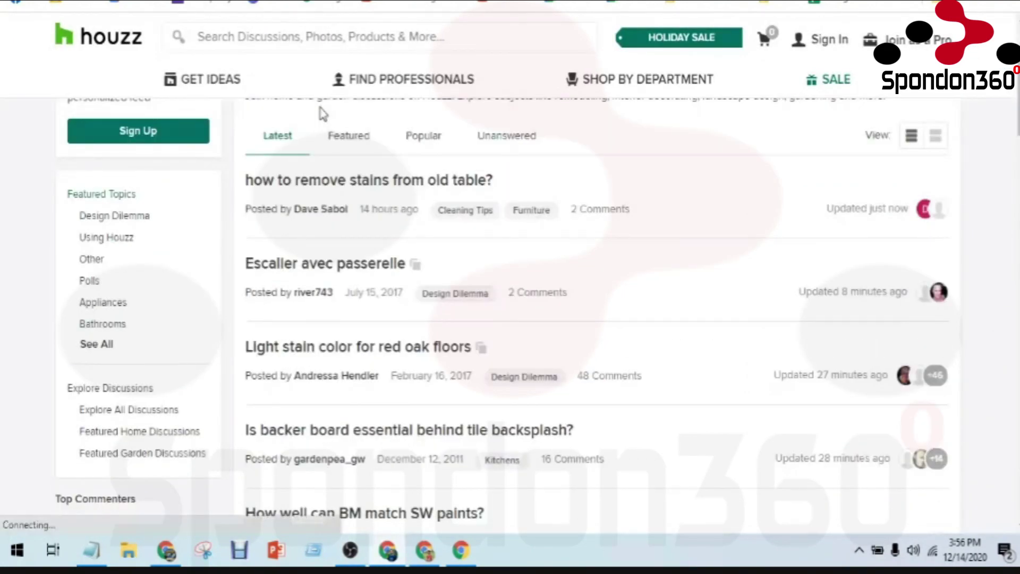
pyautogui.scroll(2, 320, 114)
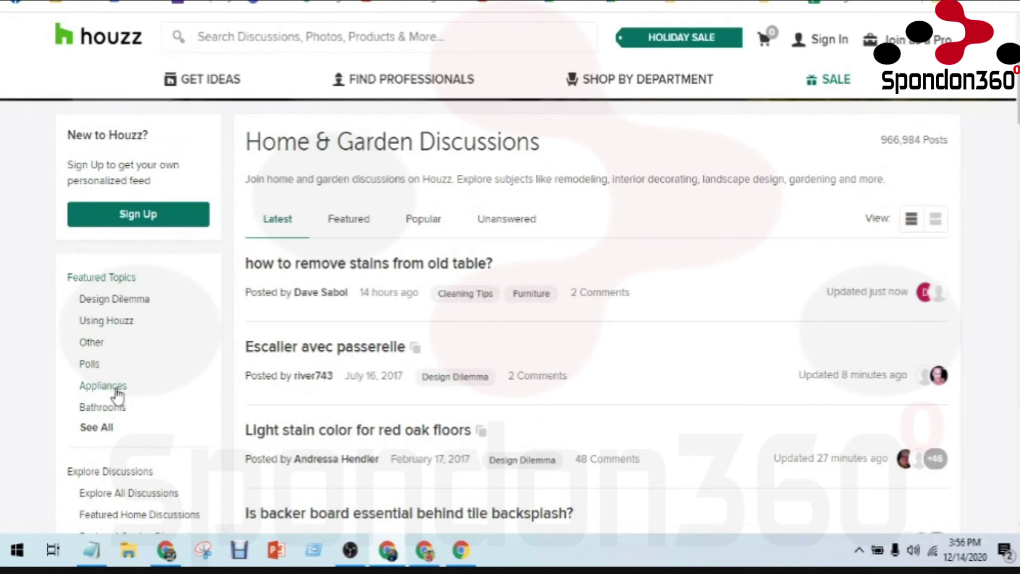
# - Open the Appliances topic from Featured Topics and browse its 33,380 Home Appliance Discussions
pyautogui.click(117, 389)
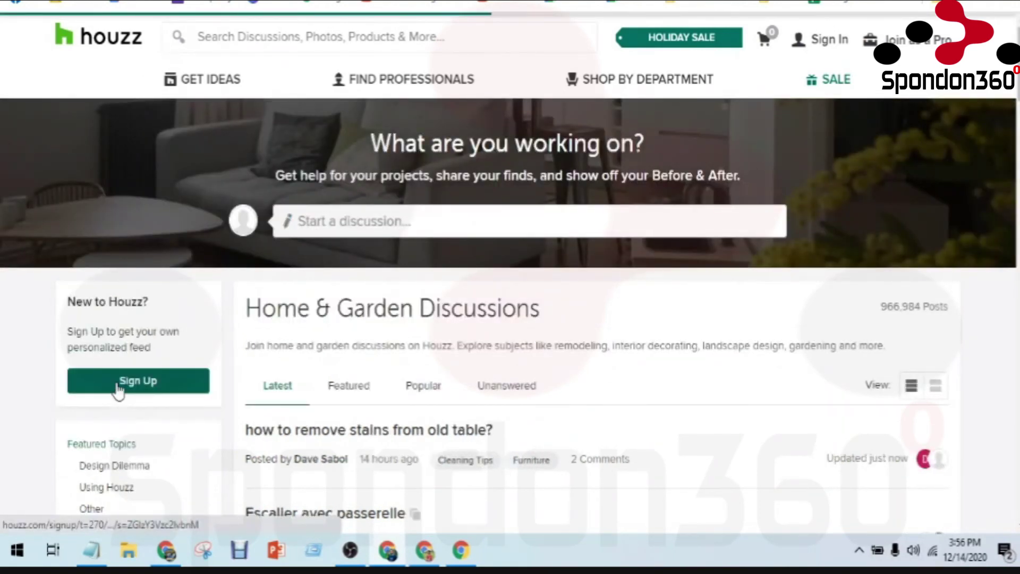
pyautogui.scroll(-10, 110, 331)
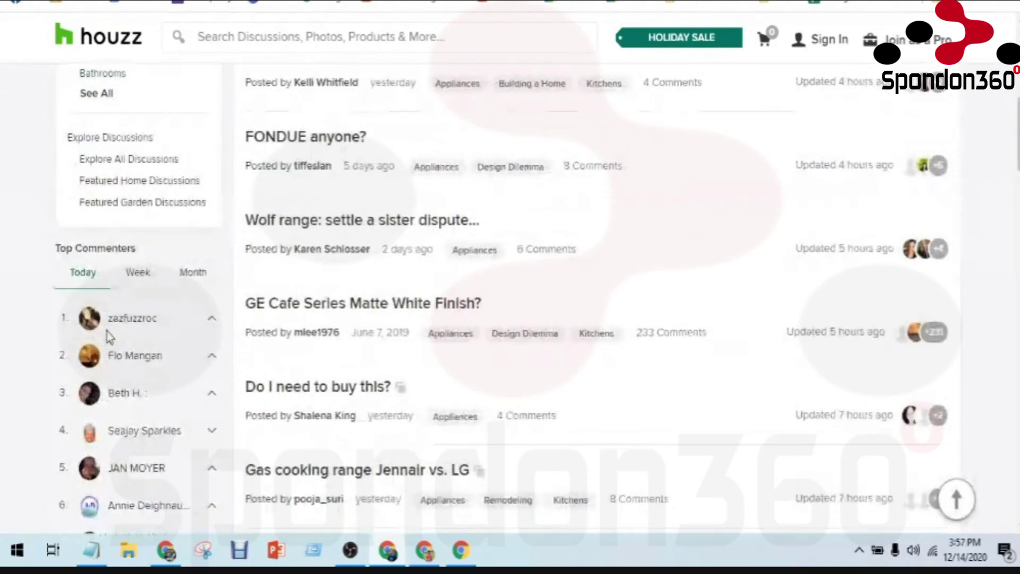
pyautogui.scroll(-6, 109, 337)
pyautogui.scroll(-6, 107, 338)
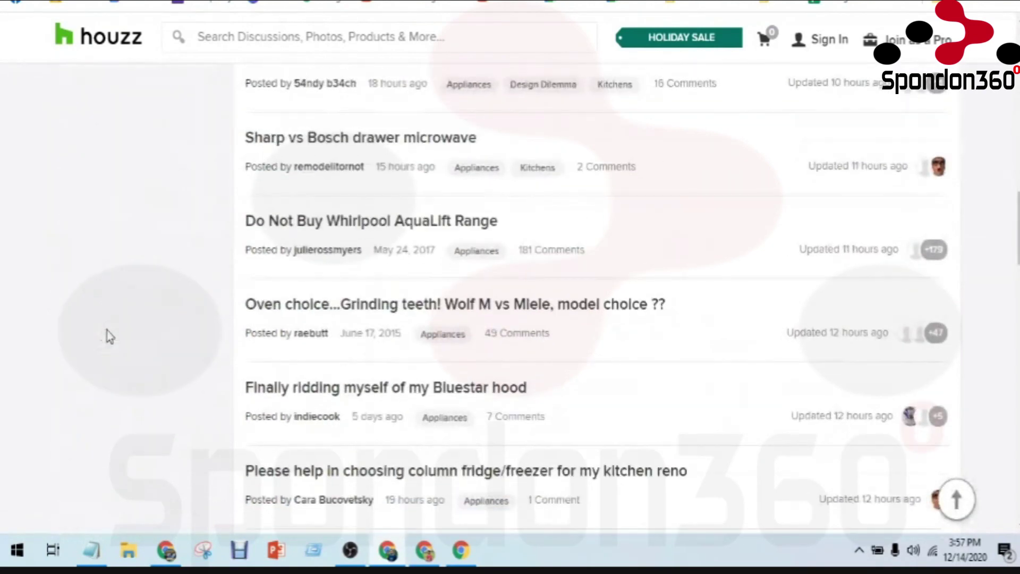
pyautogui.scroll(-6, 109, 336)
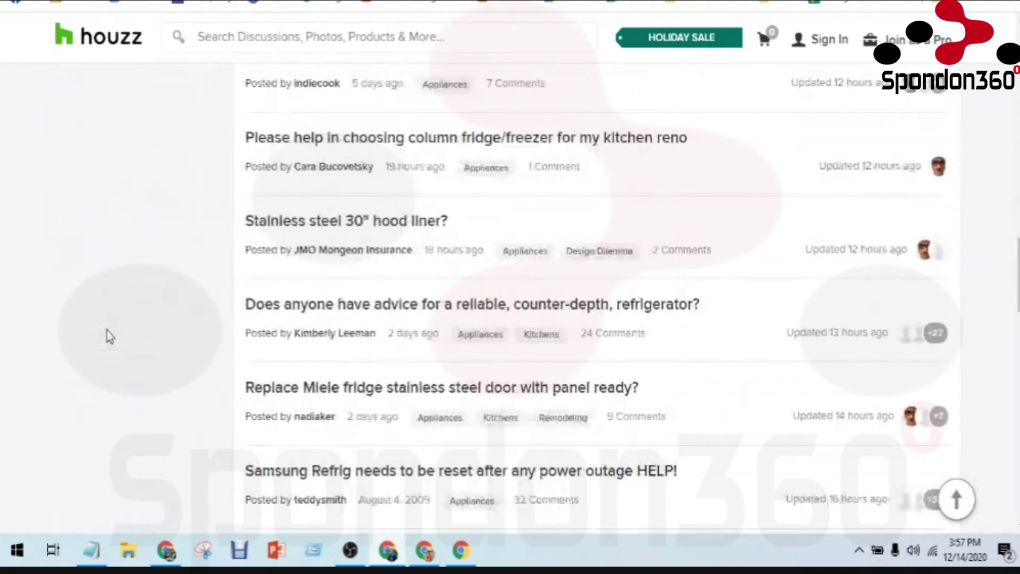
pyautogui.scroll(16, 109, 335)
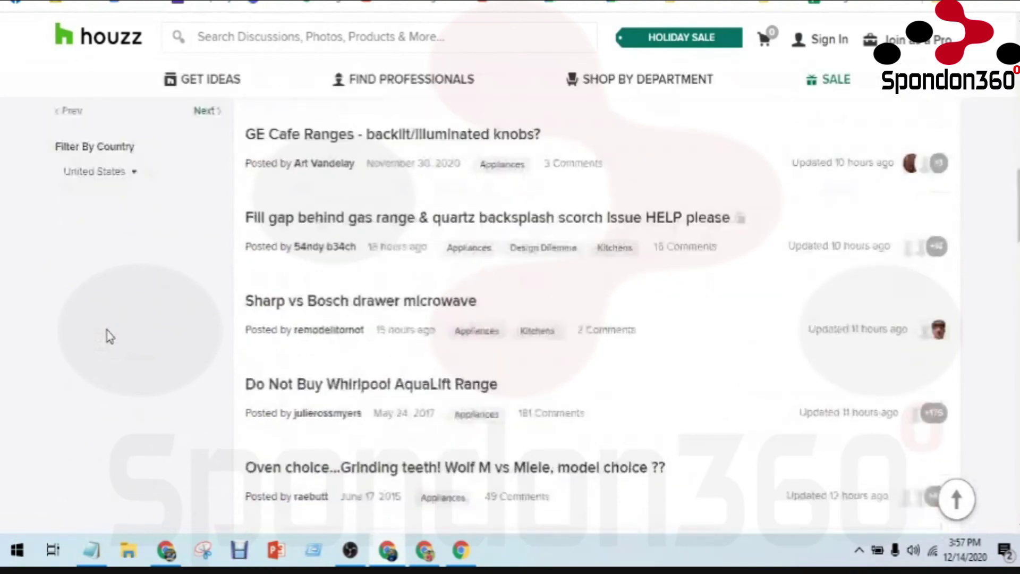
pyautogui.scroll(5, 108, 335)
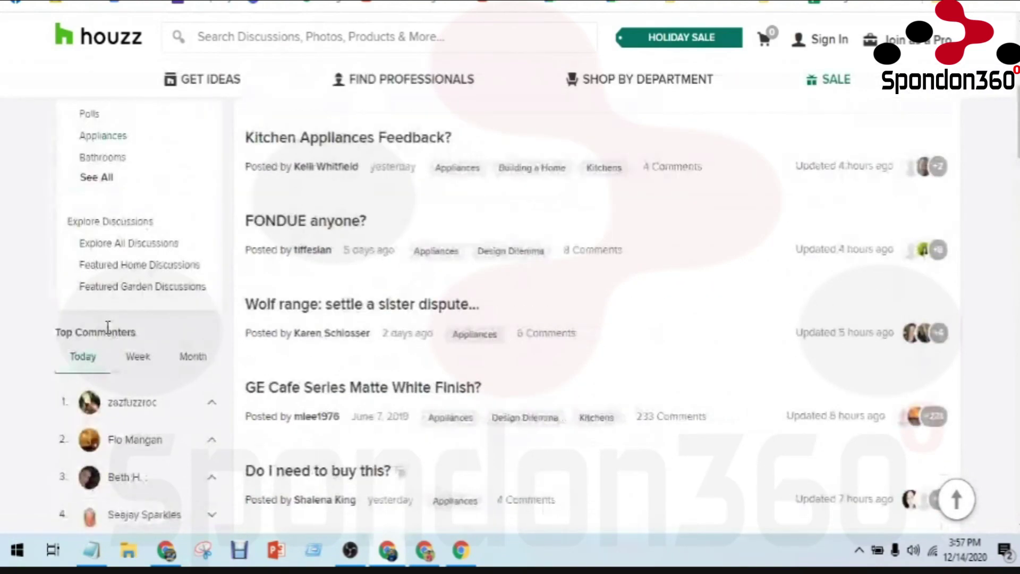
pyautogui.scroll(3, 108, 335)
pyautogui.scroll(5, 108, 335)
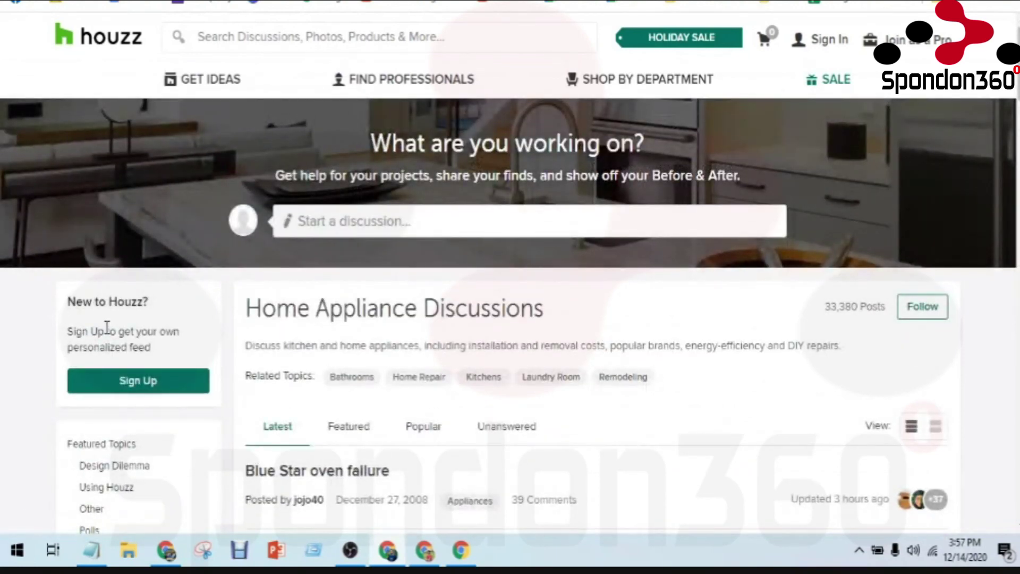
pyautogui.scroll(-6, 106, 328)
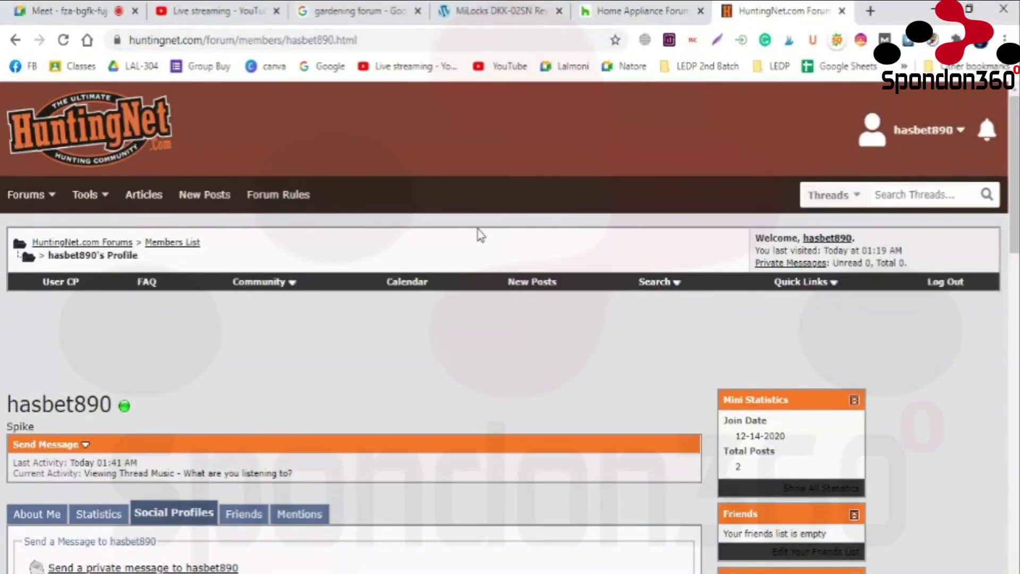
# - Change the Google search from 'gardening forum' to 'technology forum'
pyautogui.click(329, 7)
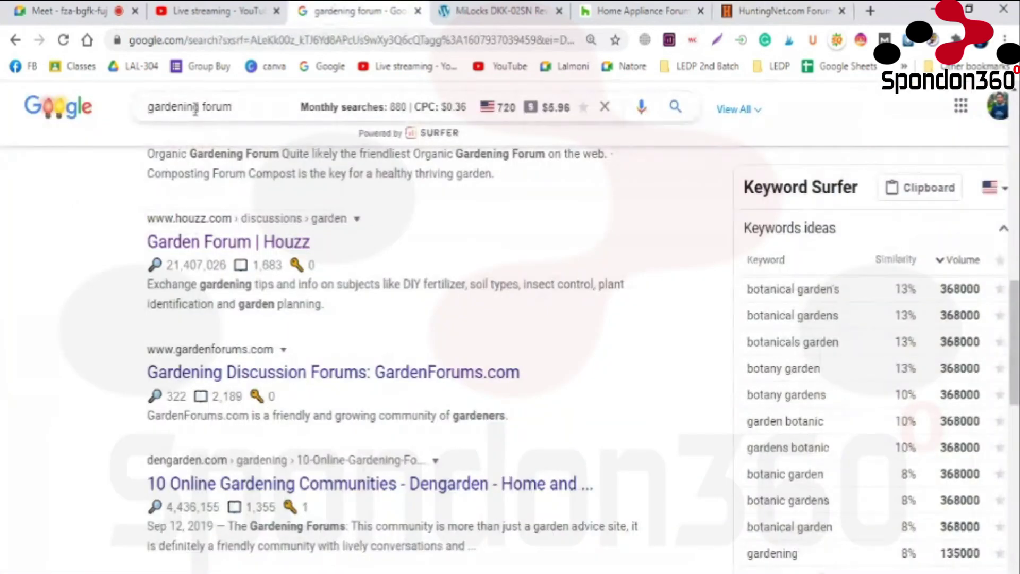
pyautogui.moveTo(200, 107); pyautogui.dragTo(98, 107)
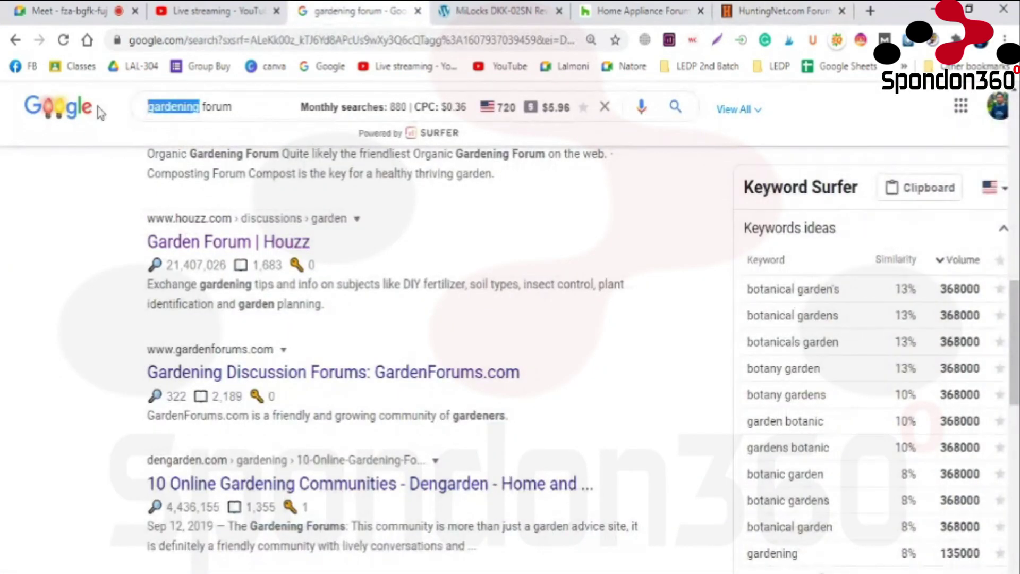
pyautogui.write('tech')
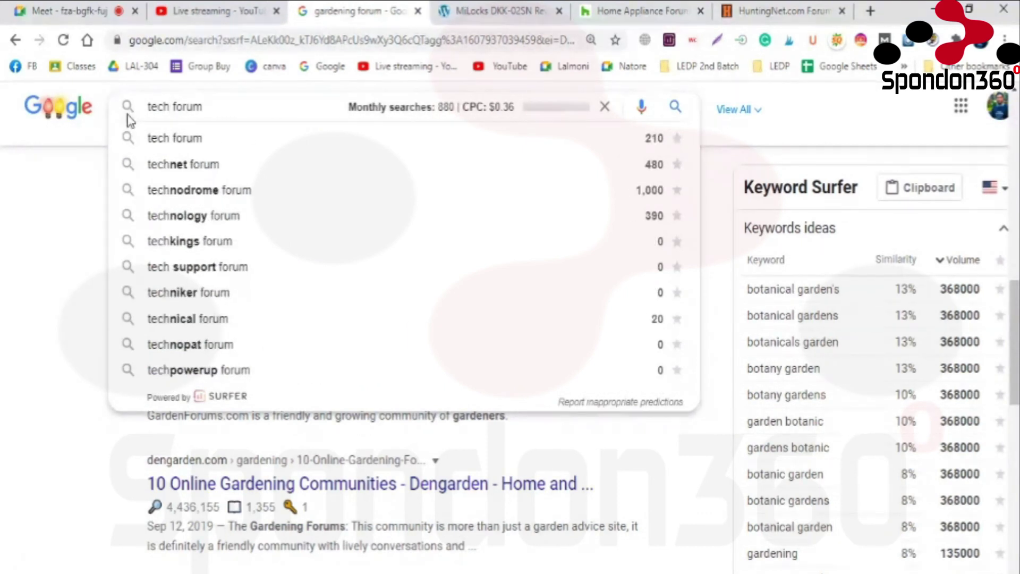
pyautogui.click(160, 222)
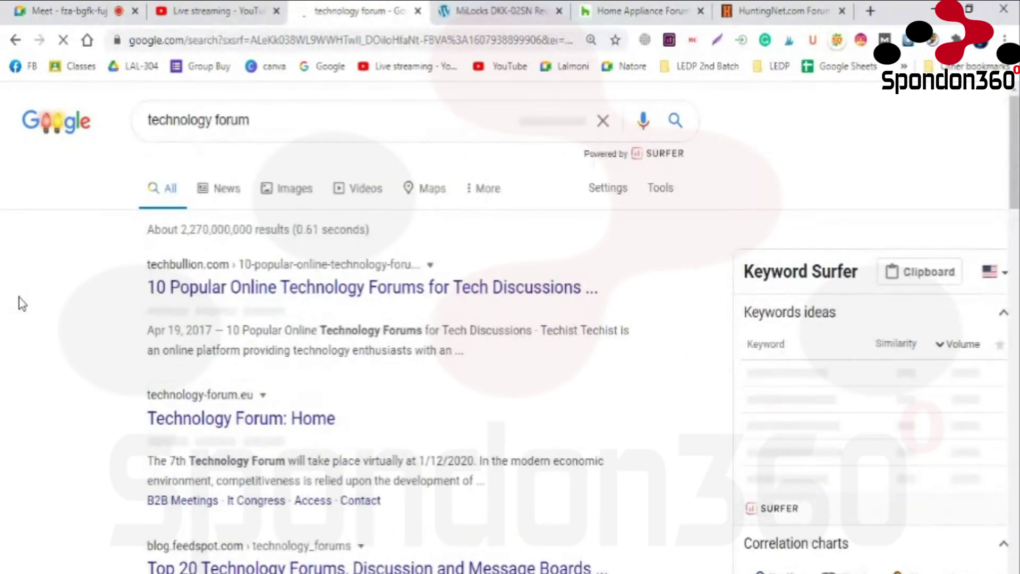
# - Scroll the results and open 'Tech Forum - Forum' in a new tab
pyautogui.scroll(-1, 63, 314)
pyautogui.scroll(-4, 62, 319)
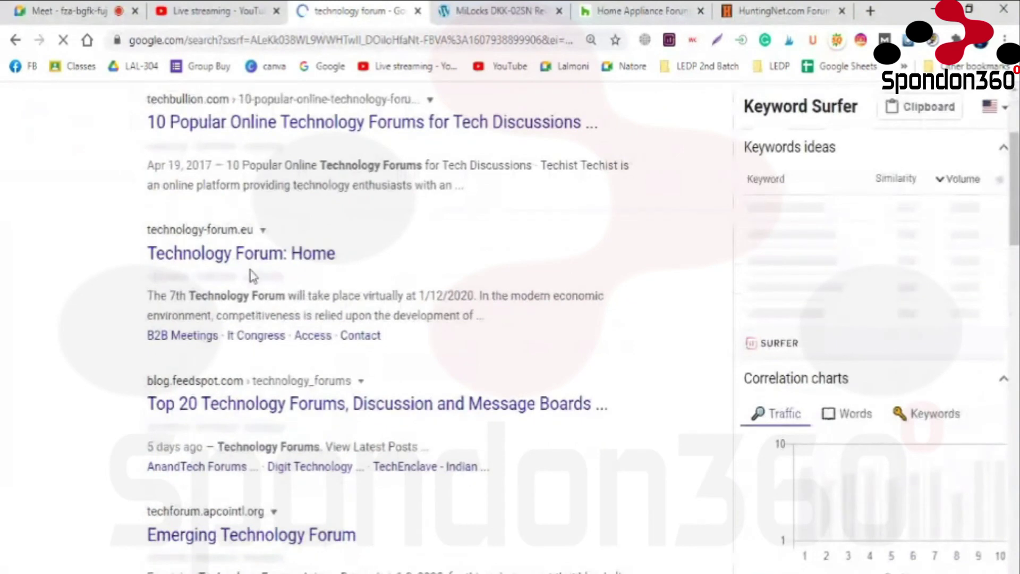
pyautogui.scroll(-1, 79, 392)
pyautogui.scroll(-5, 79, 391)
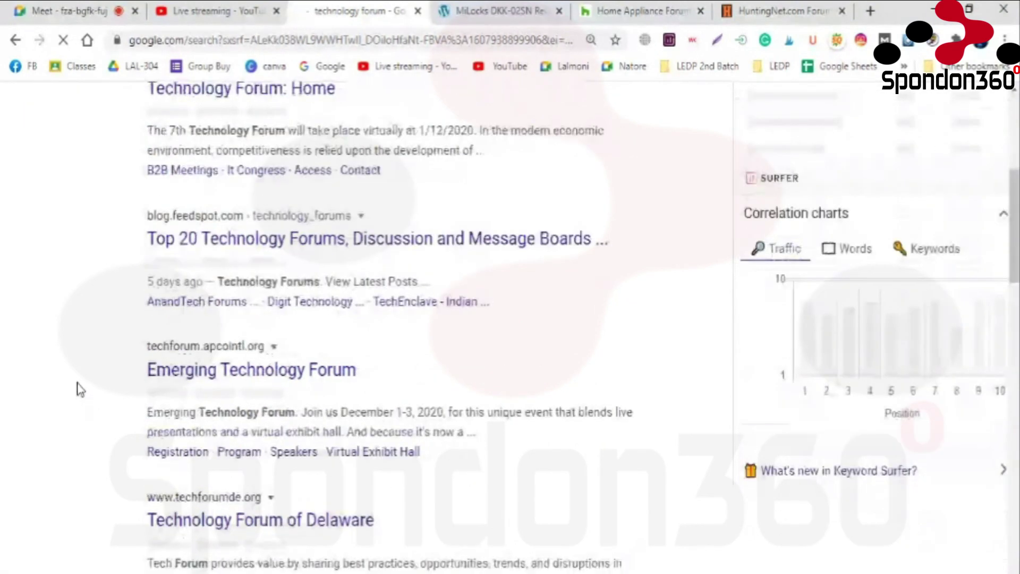
pyautogui.scroll(-5, 80, 387)
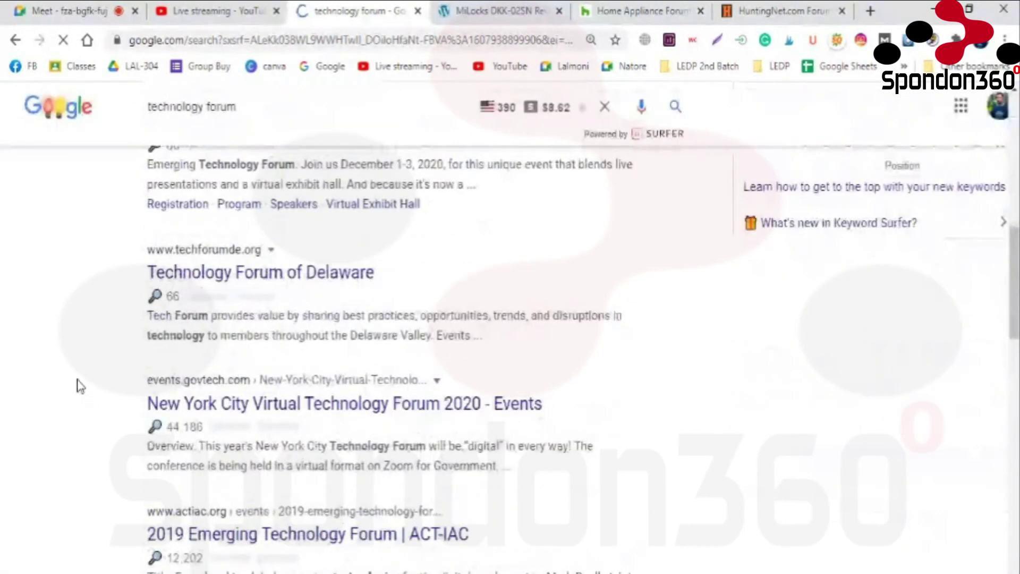
pyautogui.scroll(-3, 78, 378)
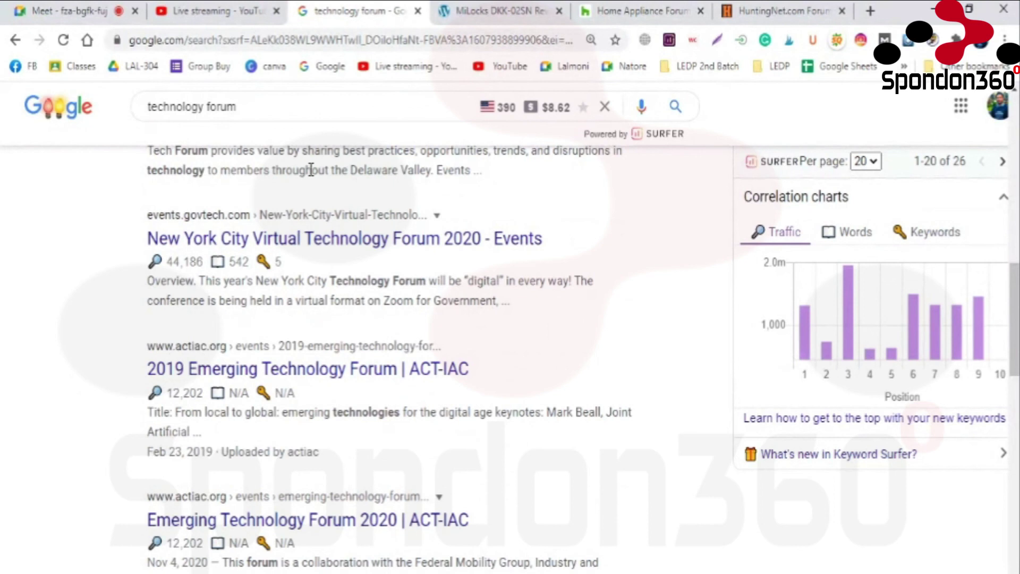
pyautogui.scroll(-8, 311, 170)
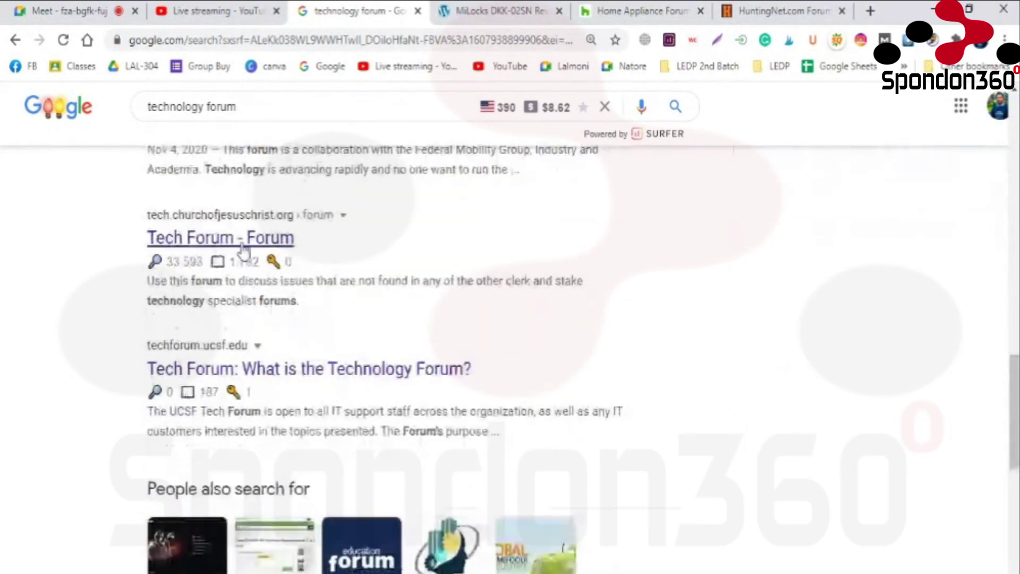
pyautogui.middleClick(241, 248)
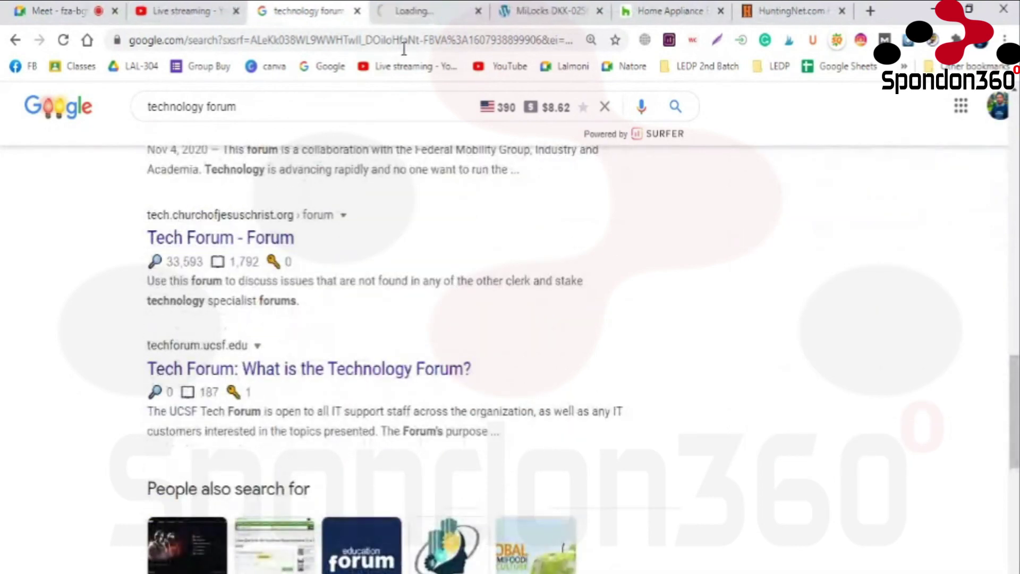
# - In the Tech Forum tab, go to the Forum index and then its Sign in page
pyautogui.click(436, 9)
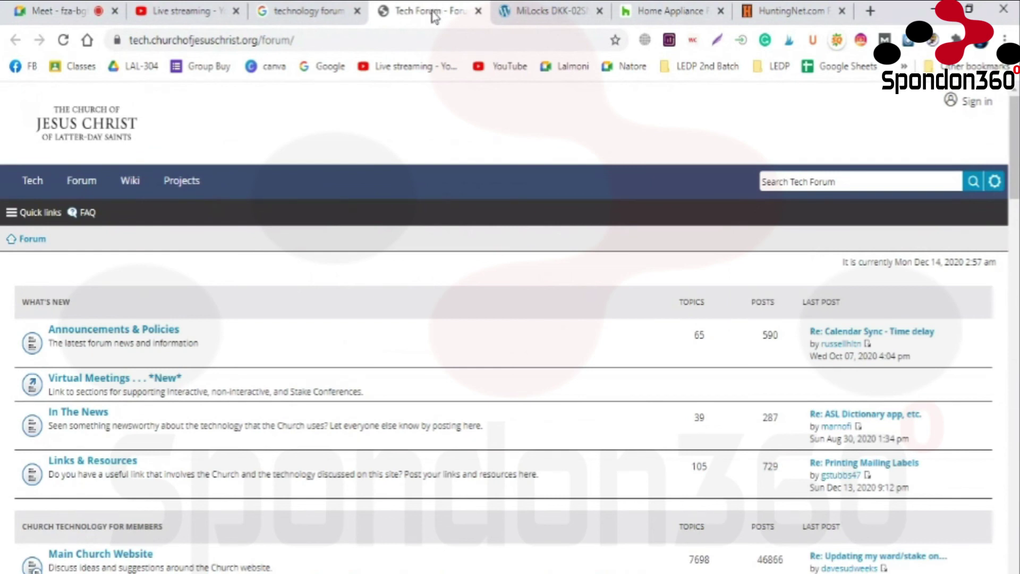
pyautogui.click(93, 194)
pyautogui.scroll(-1, 93, 194)
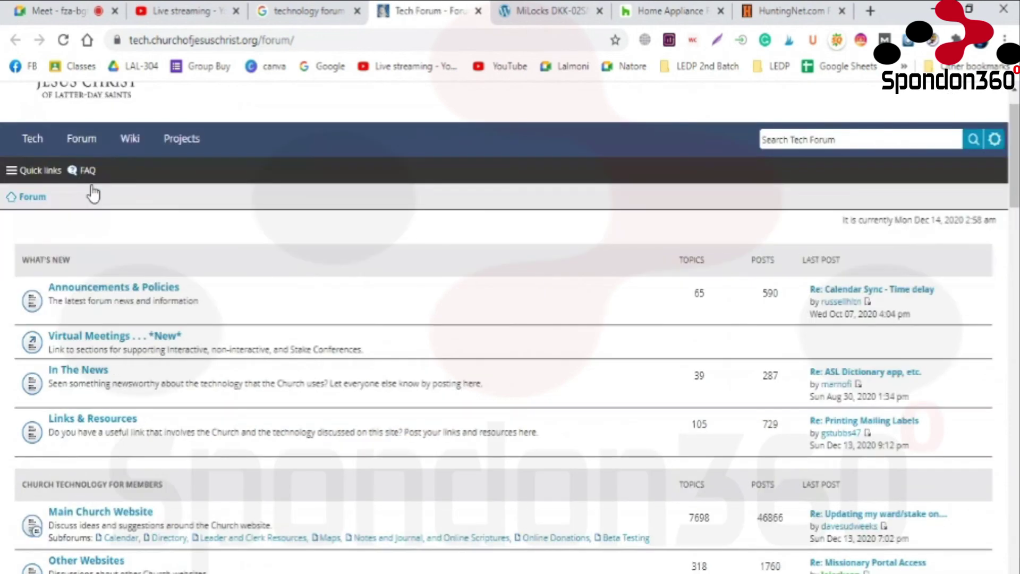
pyautogui.scroll(-3, 106, 192)
pyautogui.scroll(4, 186, 198)
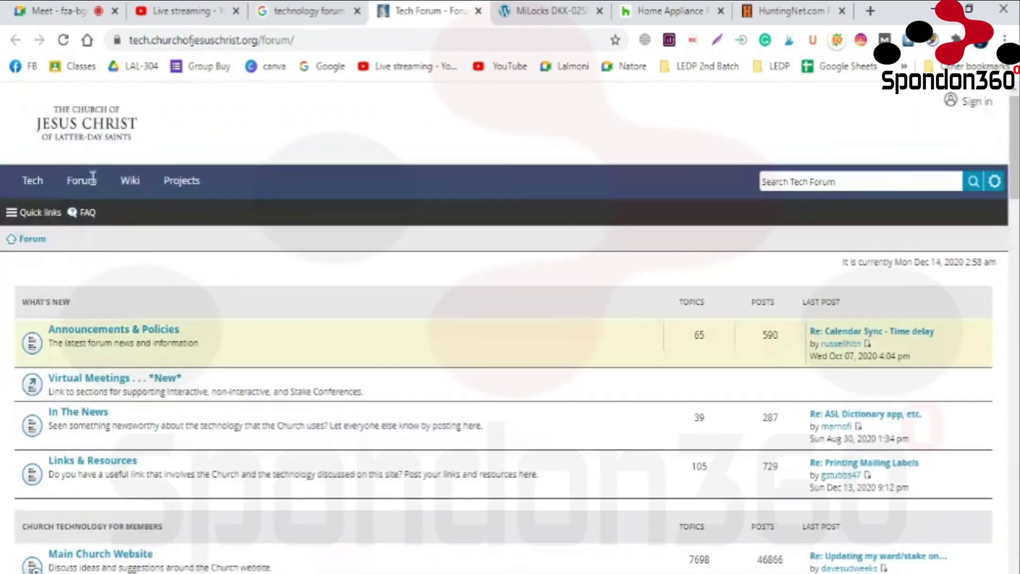
pyautogui.click(973, 106)
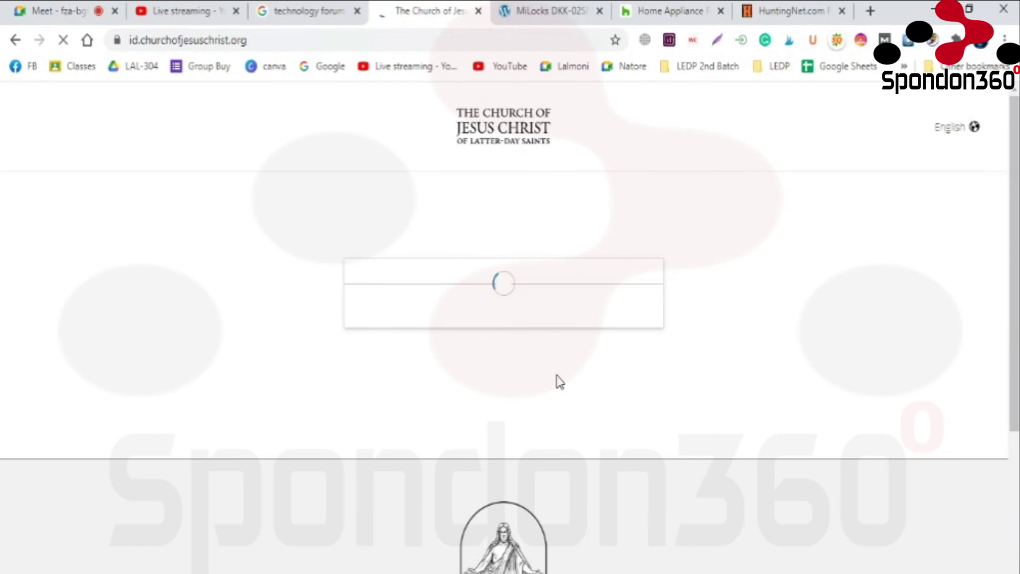
pyautogui.scroll(-3, 560, 381)
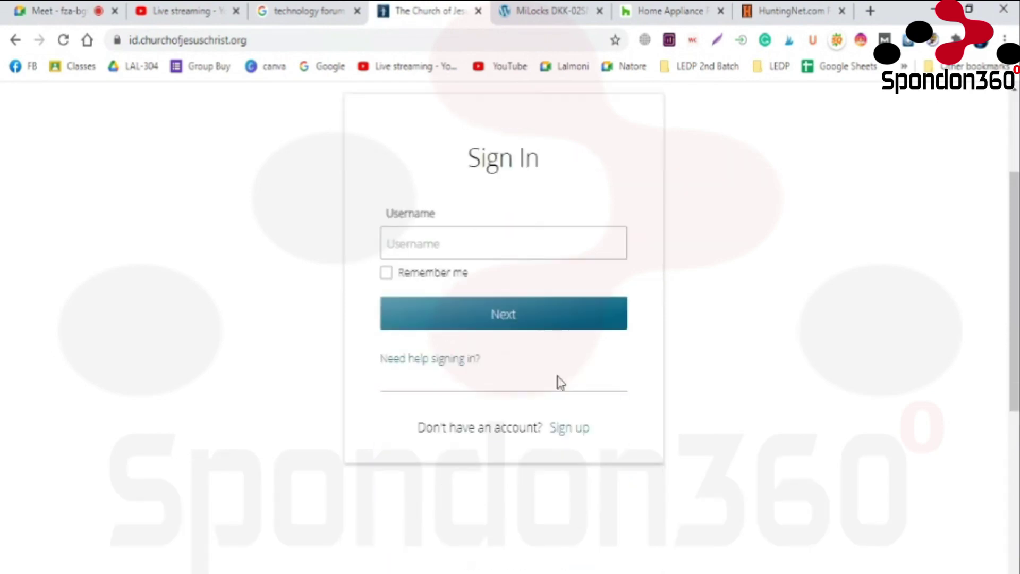